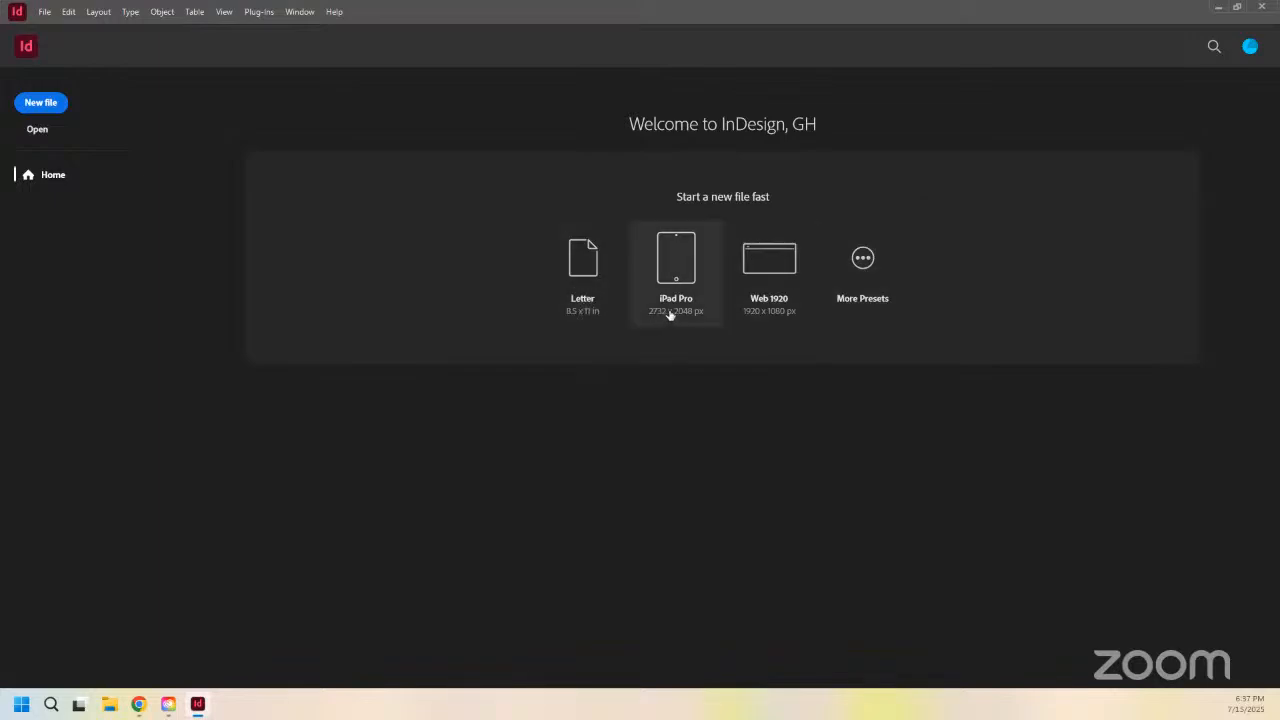
Step: Browse the Print, Web and Mobile presets and templates for new documents, and close the dialog without creating a file
{"action": "left_click", "coordinate": [866, 262]}
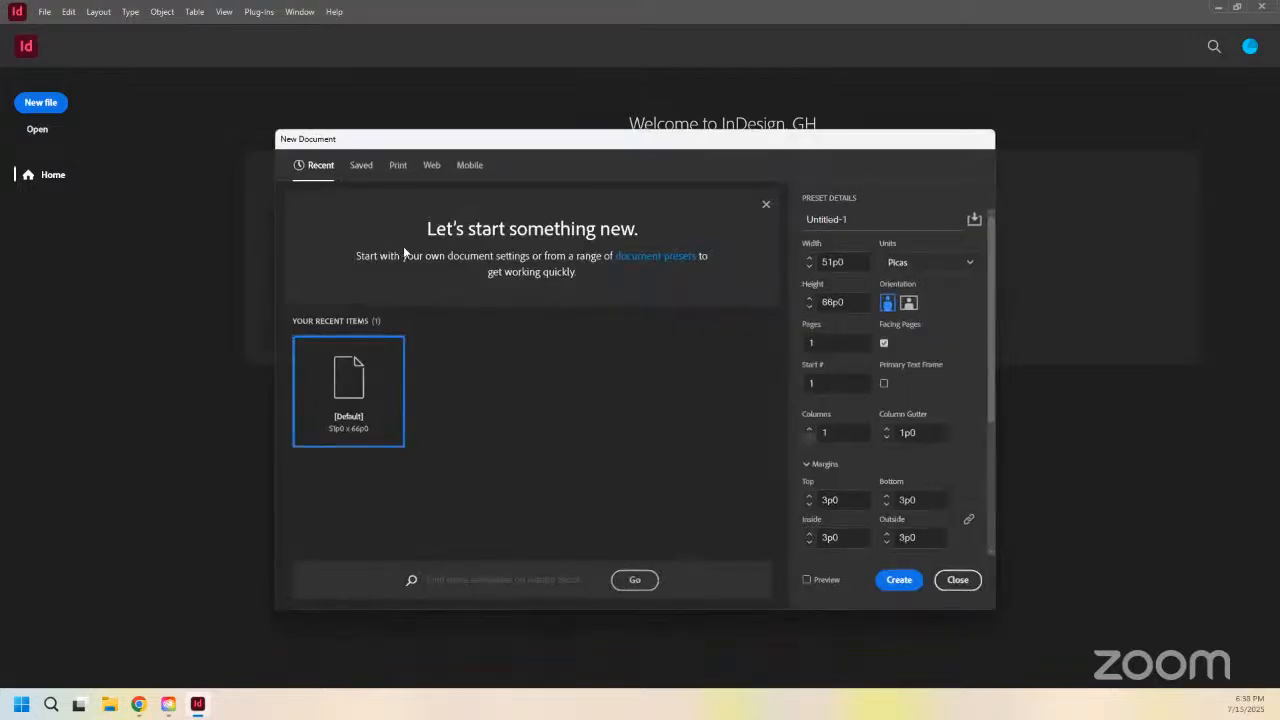
{"action": "left_click", "coordinate": [398, 166]}
{"action": "scroll", "coordinate": [490, 315], "scroll_direction": "down", "scroll_amount": 2}
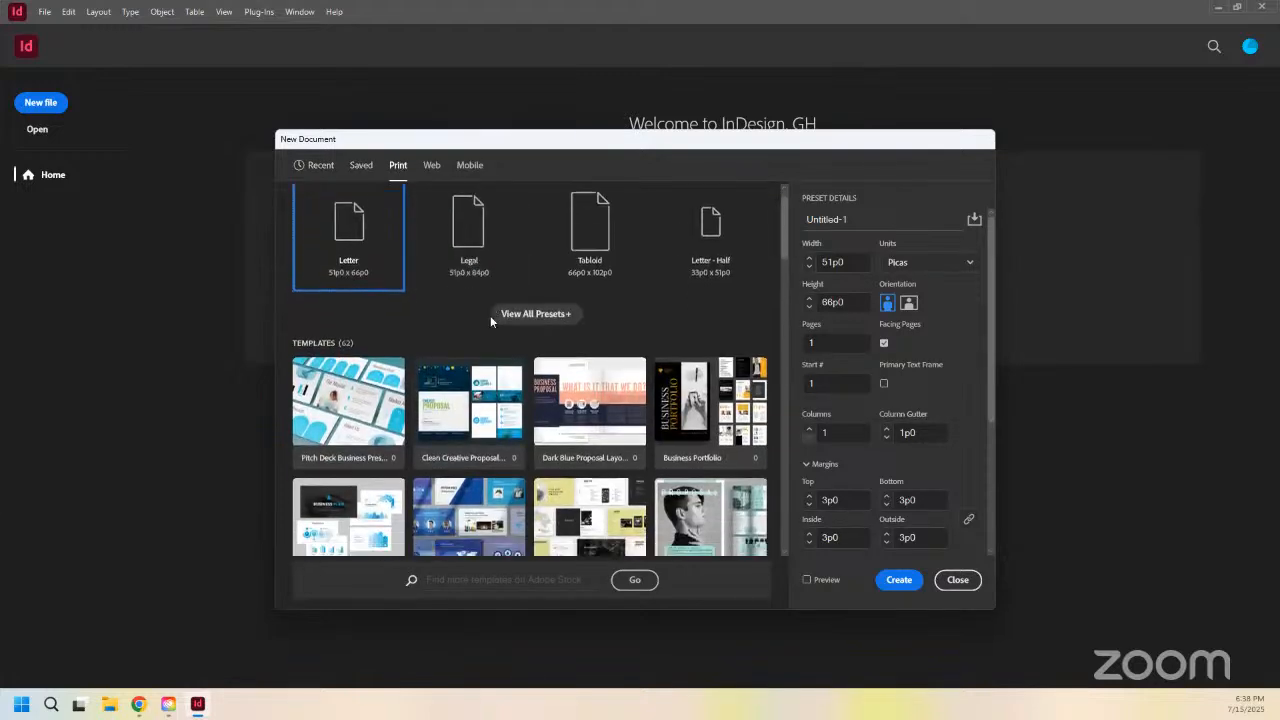
{"action": "scroll", "coordinate": [490, 315], "scroll_direction": "down", "scroll_amount": 1}
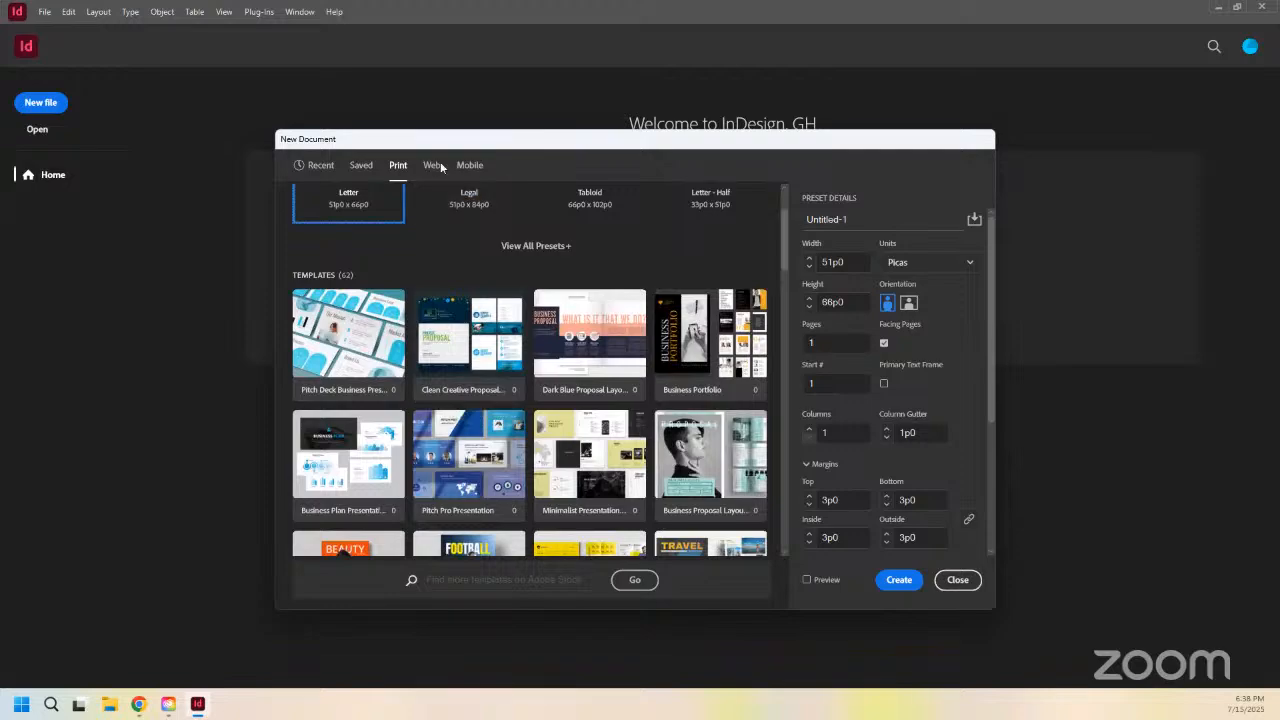
{"action": "left_click", "coordinate": [445, 166]}
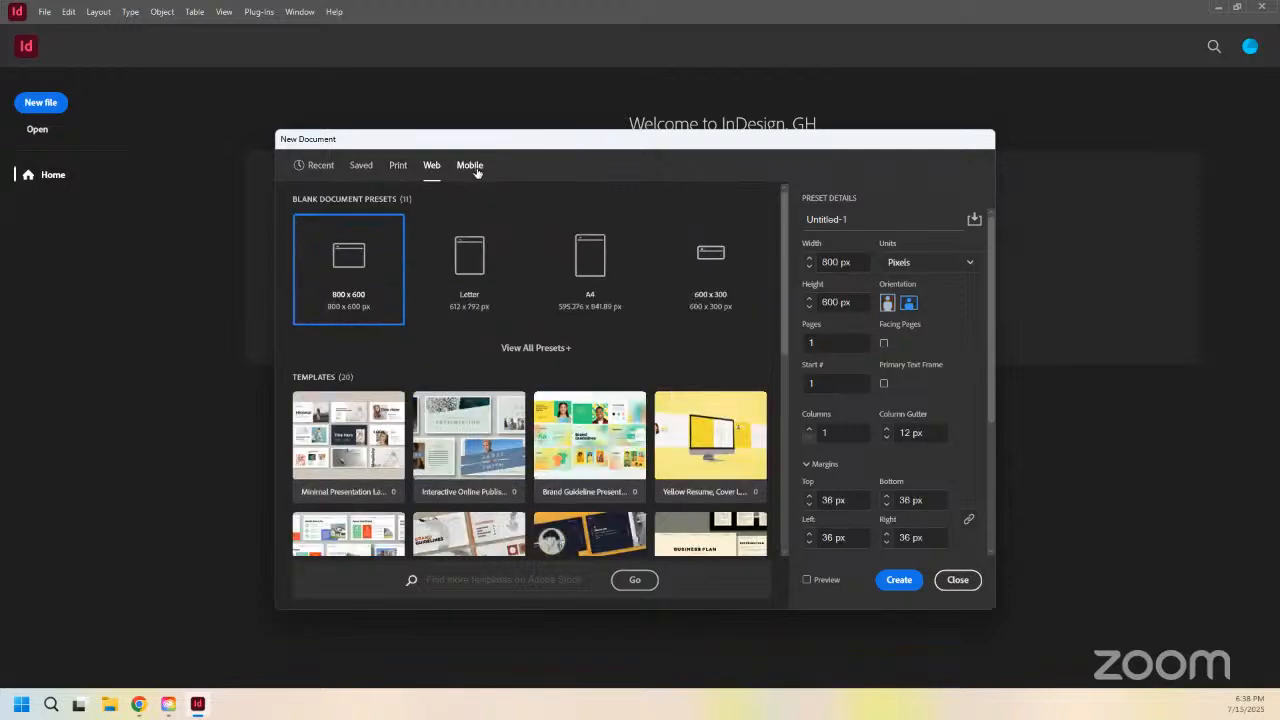
{"action": "left_click", "coordinate": [470, 166]}
{"action": "scroll", "coordinate": [522, 390], "scroll_direction": "down", "scroll_amount": 2}
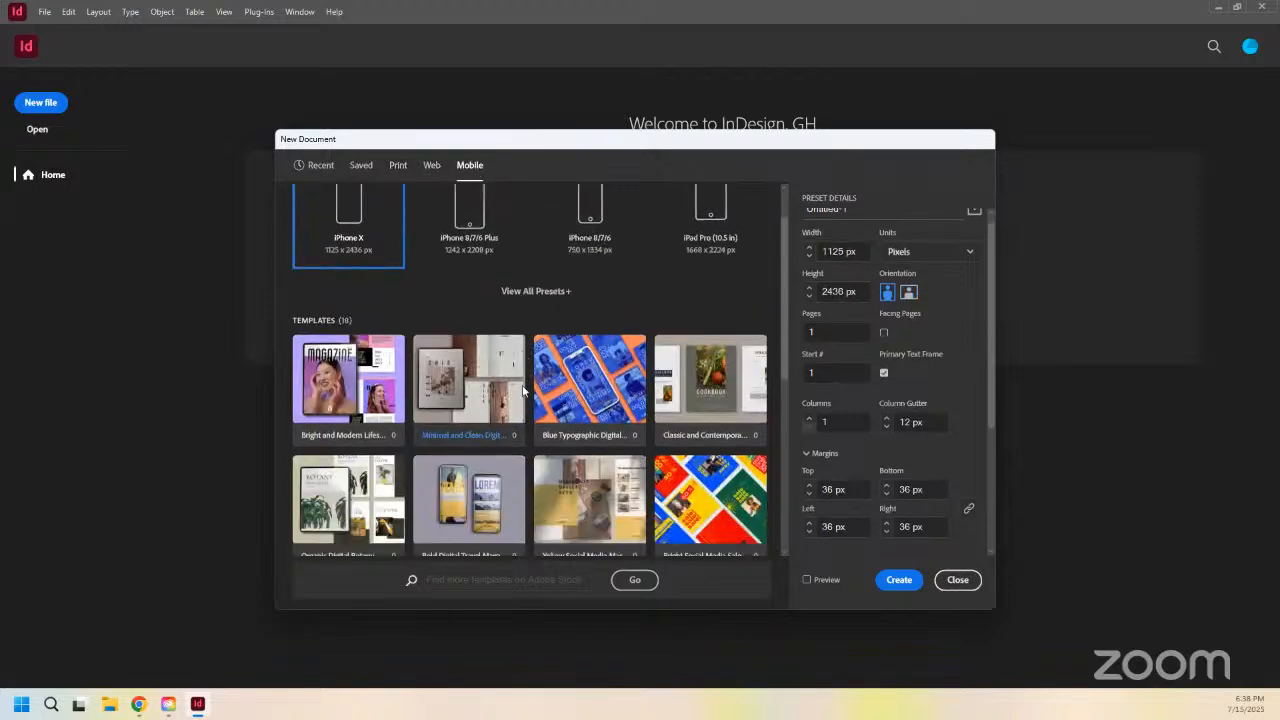
{"action": "scroll", "coordinate": [522, 388], "scroll_direction": "down", "scroll_amount": 2}
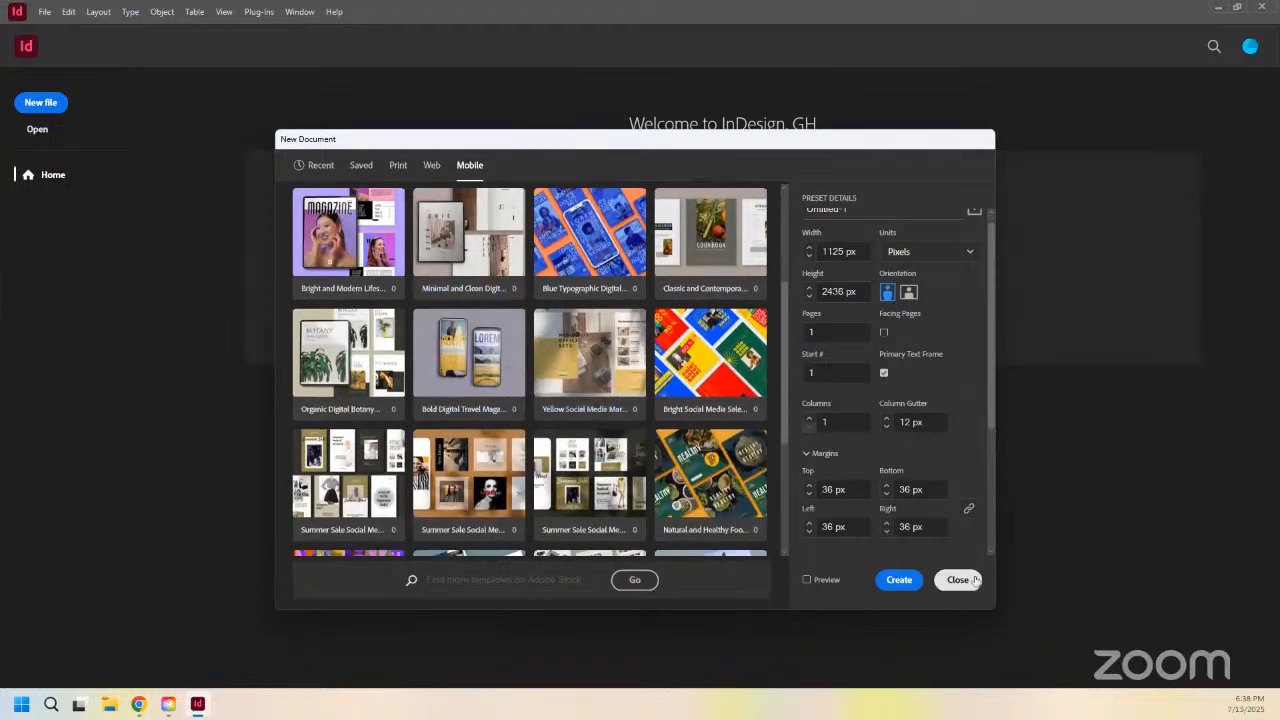
{"action": "left_click", "coordinate": [958, 582]}
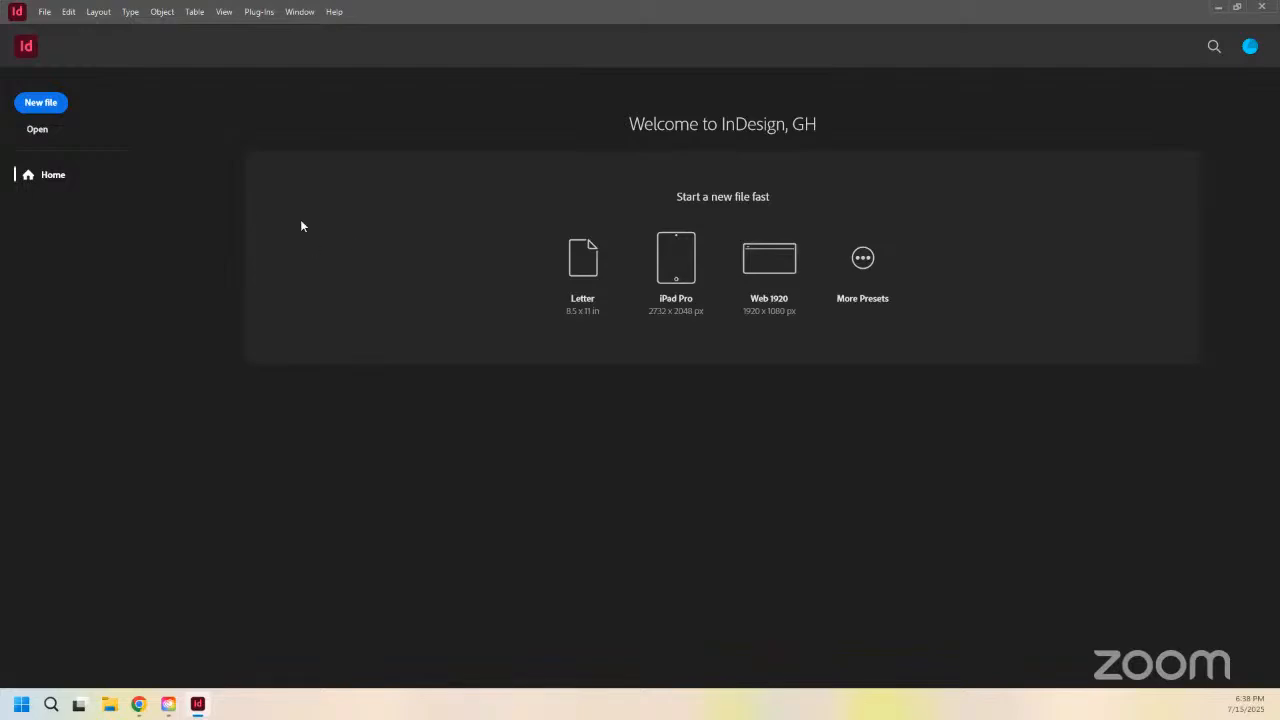
Step: Start a new file from the recent [Default] preset and name it "Basics Program"
{"action": "left_click", "coordinate": [40, 104]}
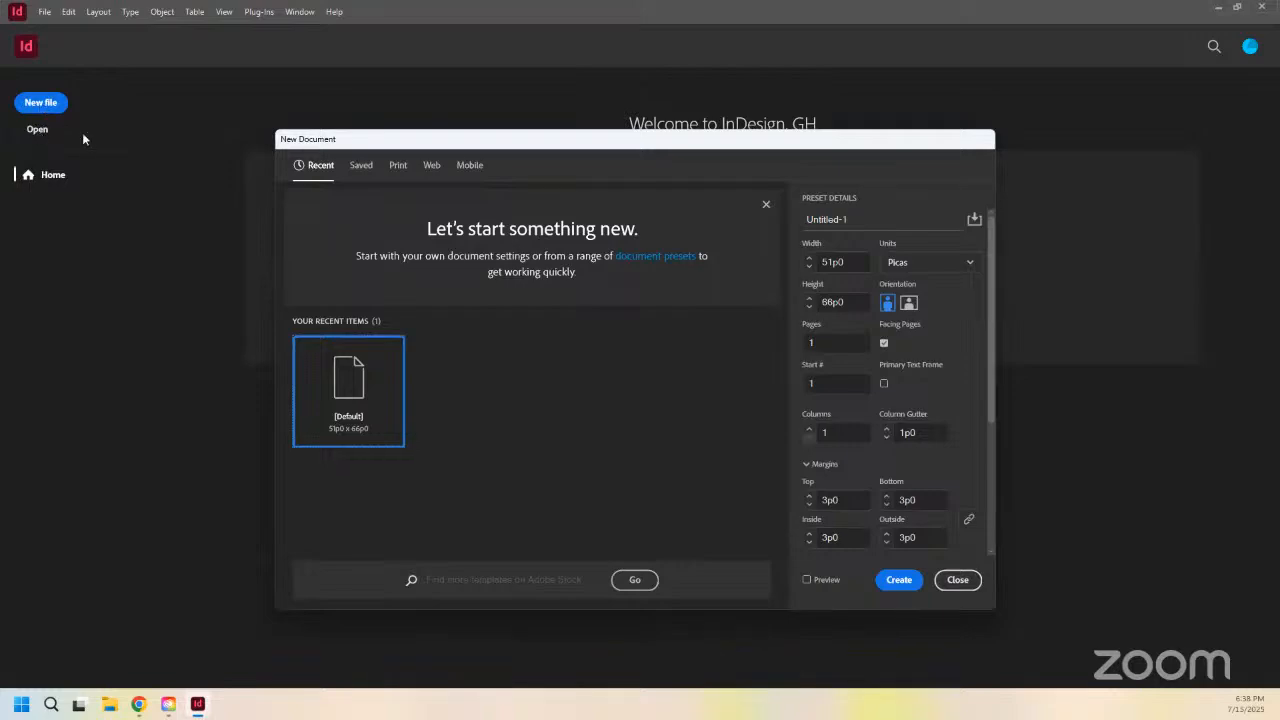
{"action": "double_click", "coordinate": [834, 218]}
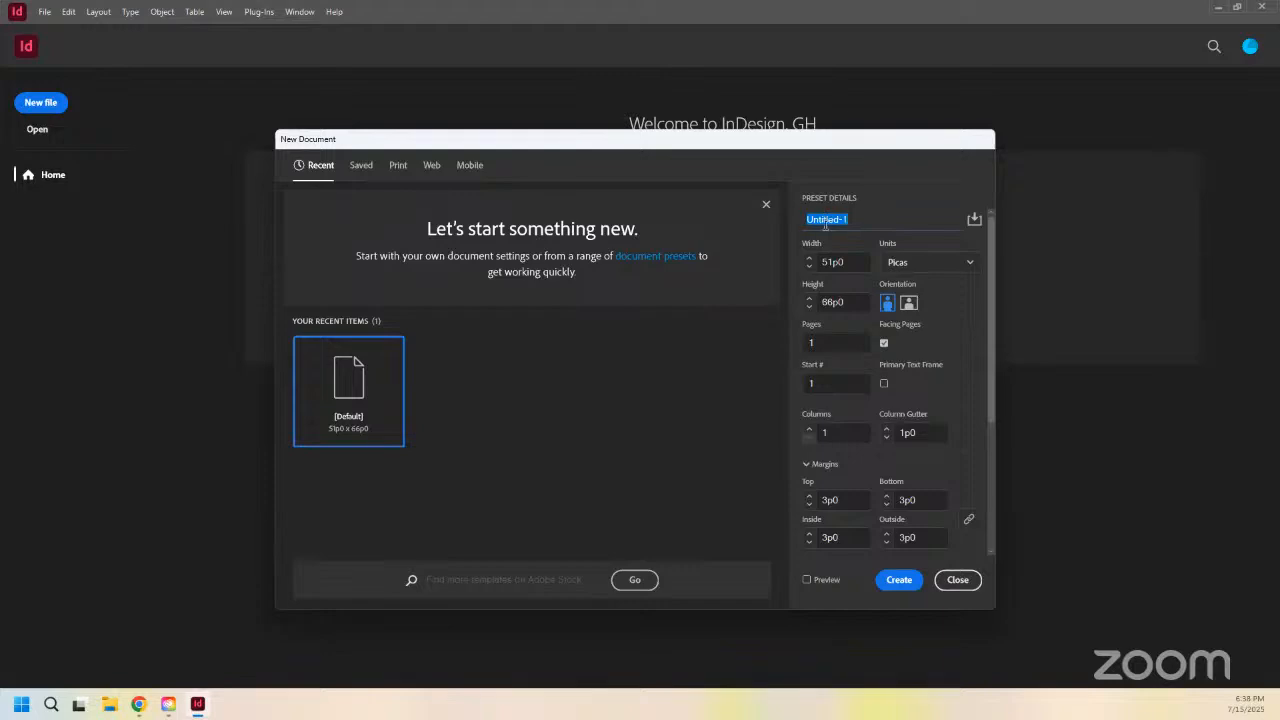
{"action": "type", "text": "Basics Program"}
{"action": "scroll", "coordinate": [812, 295], "scroll_direction": "down", "scroll_amount": 1}
{"action": "scroll", "coordinate": [812, 292], "scroll_direction": "up", "scroll_amount": 1}
{"action": "left_click", "coordinate": [318, 370]}
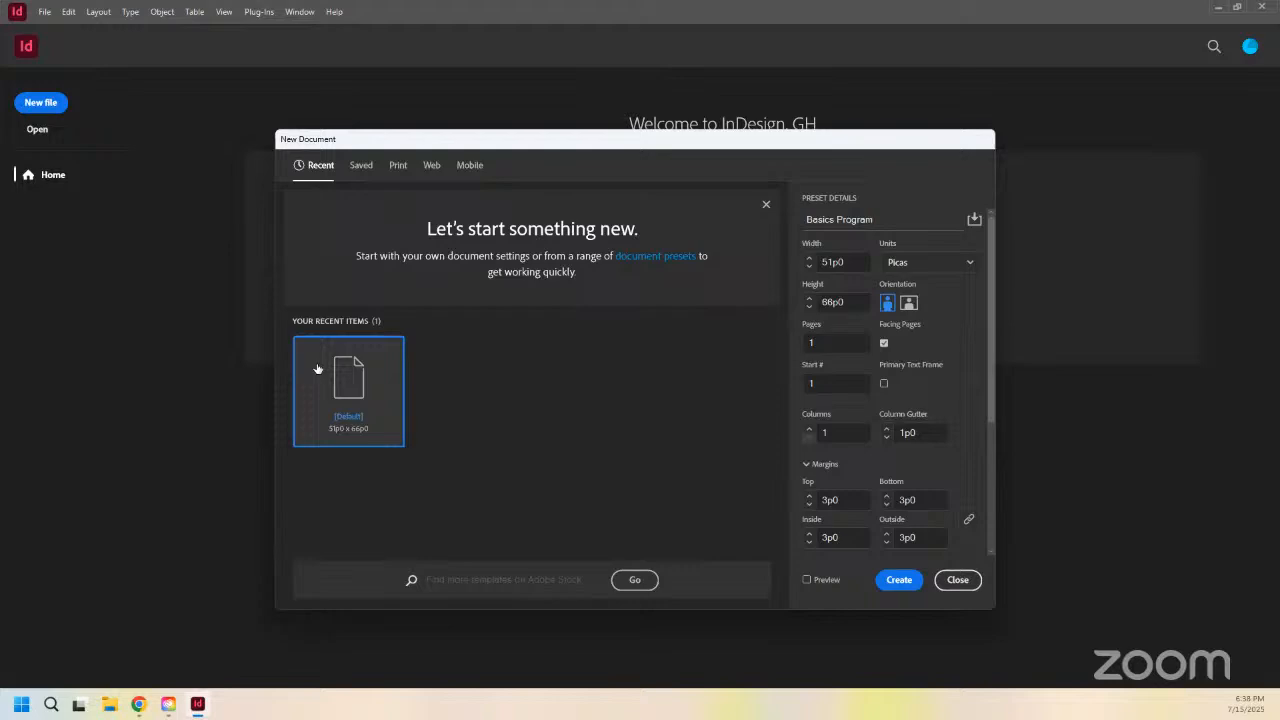
Step: Set the new document's units to inches and turn off facing pages
{"action": "left_click", "coordinate": [921, 263]}
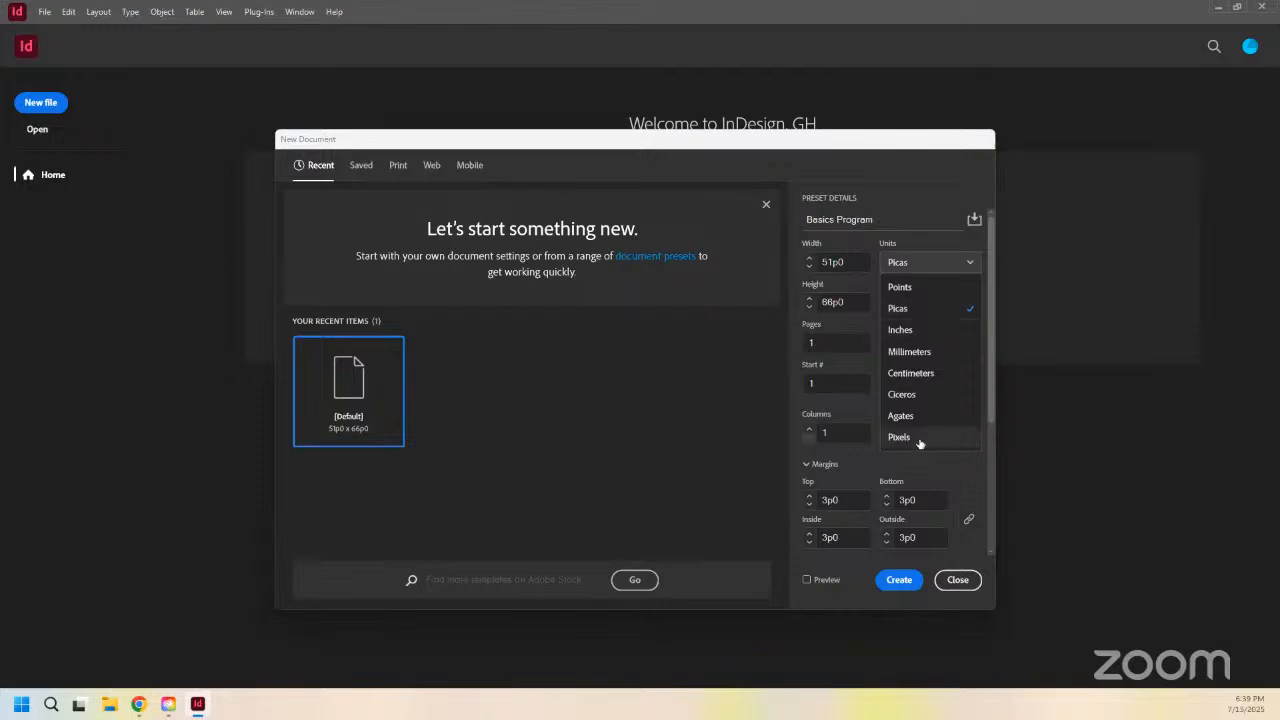
{"action": "left_click", "coordinate": [902, 330]}
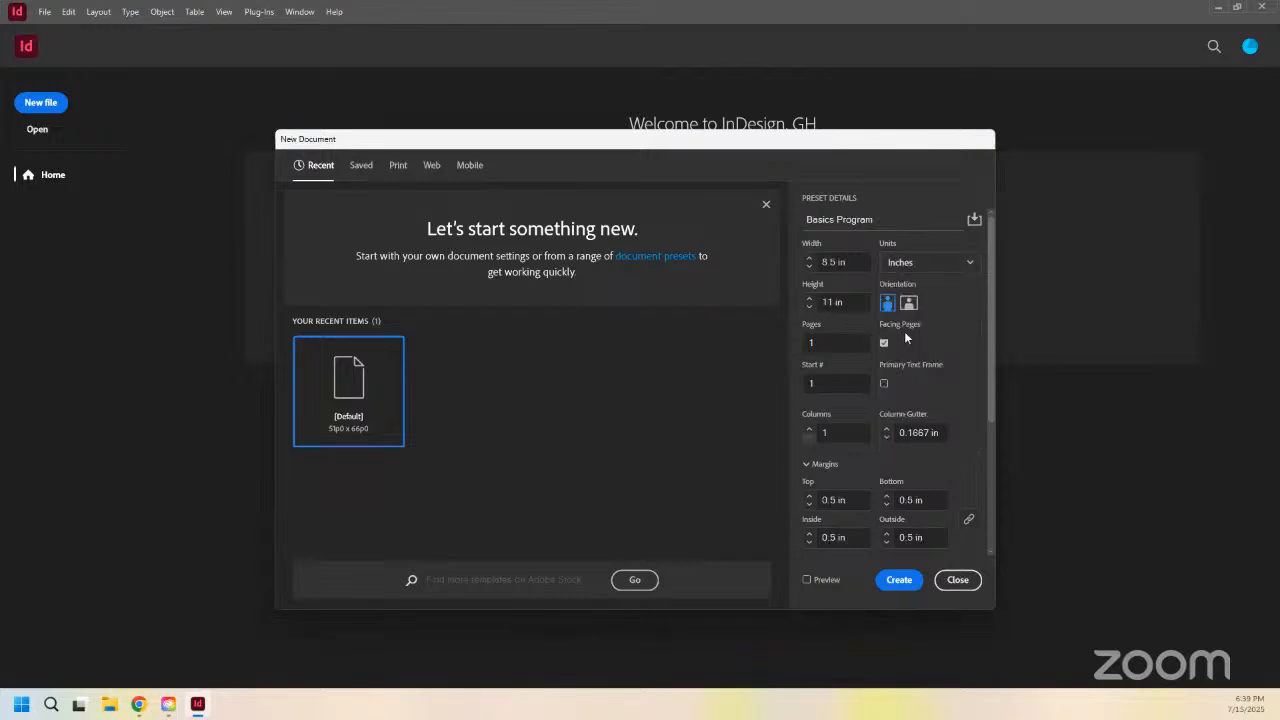
{"action": "scroll", "coordinate": [846, 356], "scroll_direction": "down", "scroll_amount": 1}
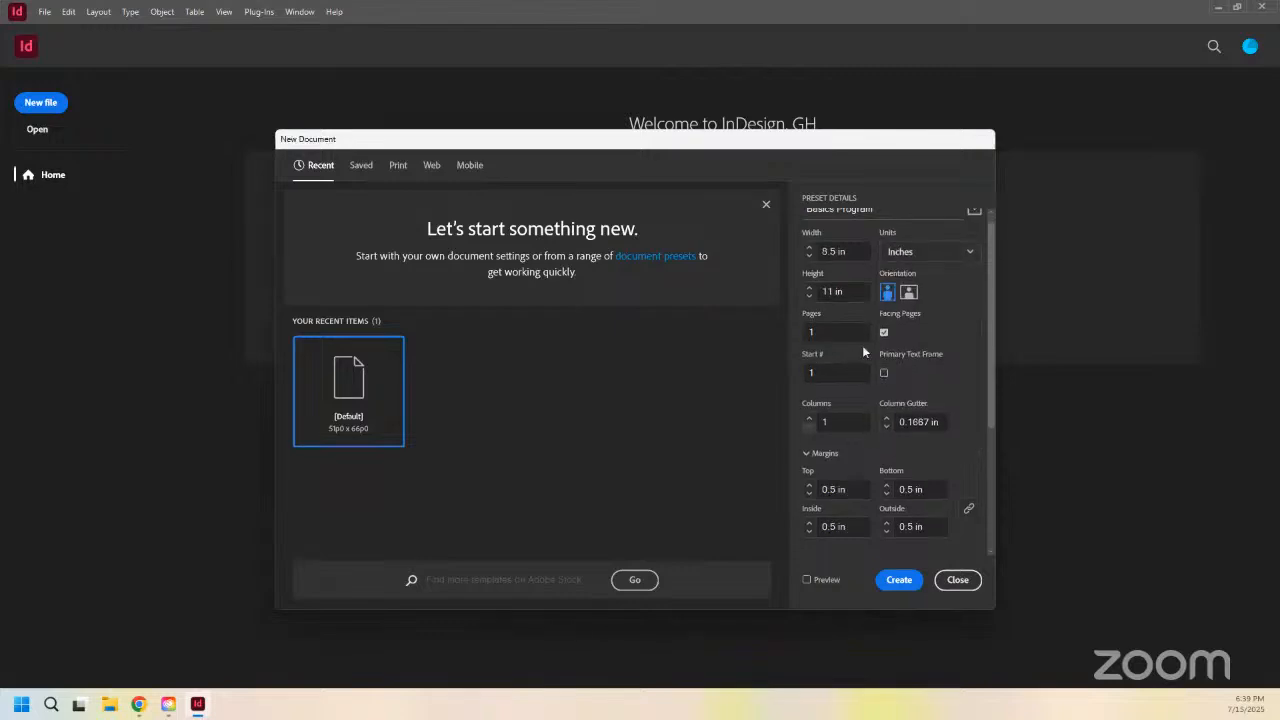
{"action": "scroll", "coordinate": [864, 351], "scroll_direction": "up", "scroll_amount": 1}
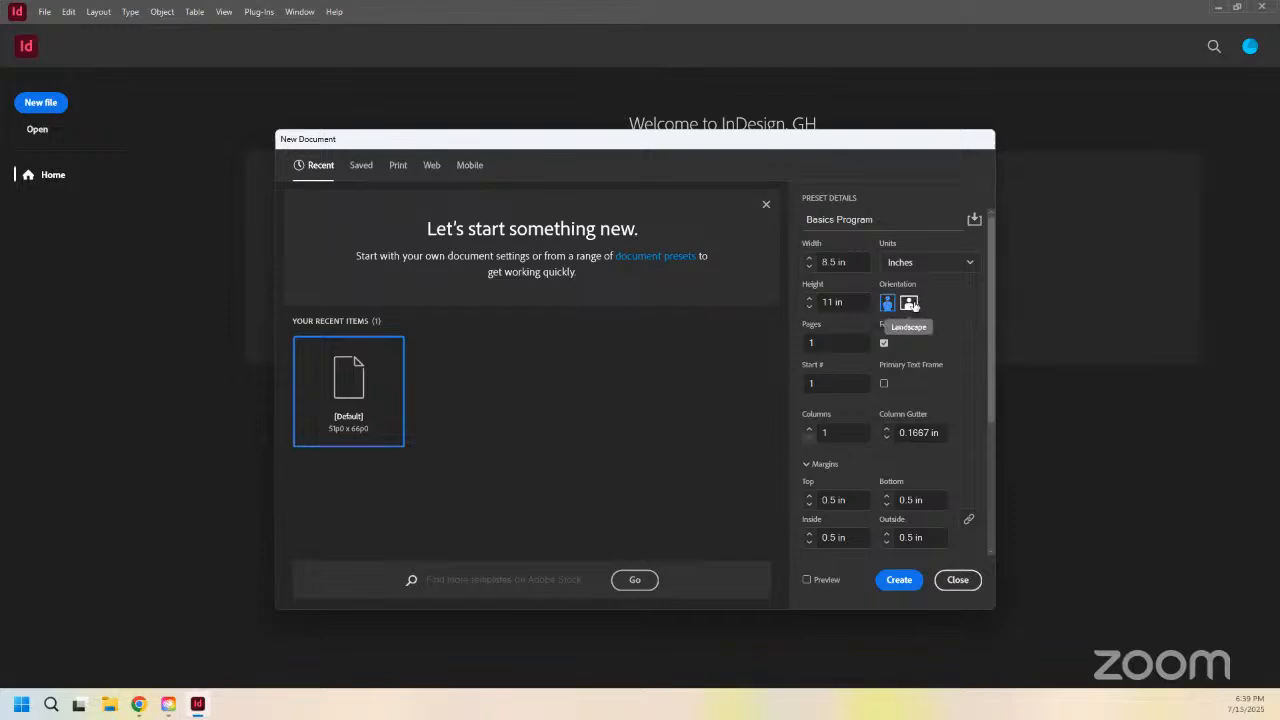
{"action": "scroll", "coordinate": [926, 318], "scroll_direction": "down", "scroll_amount": 1}
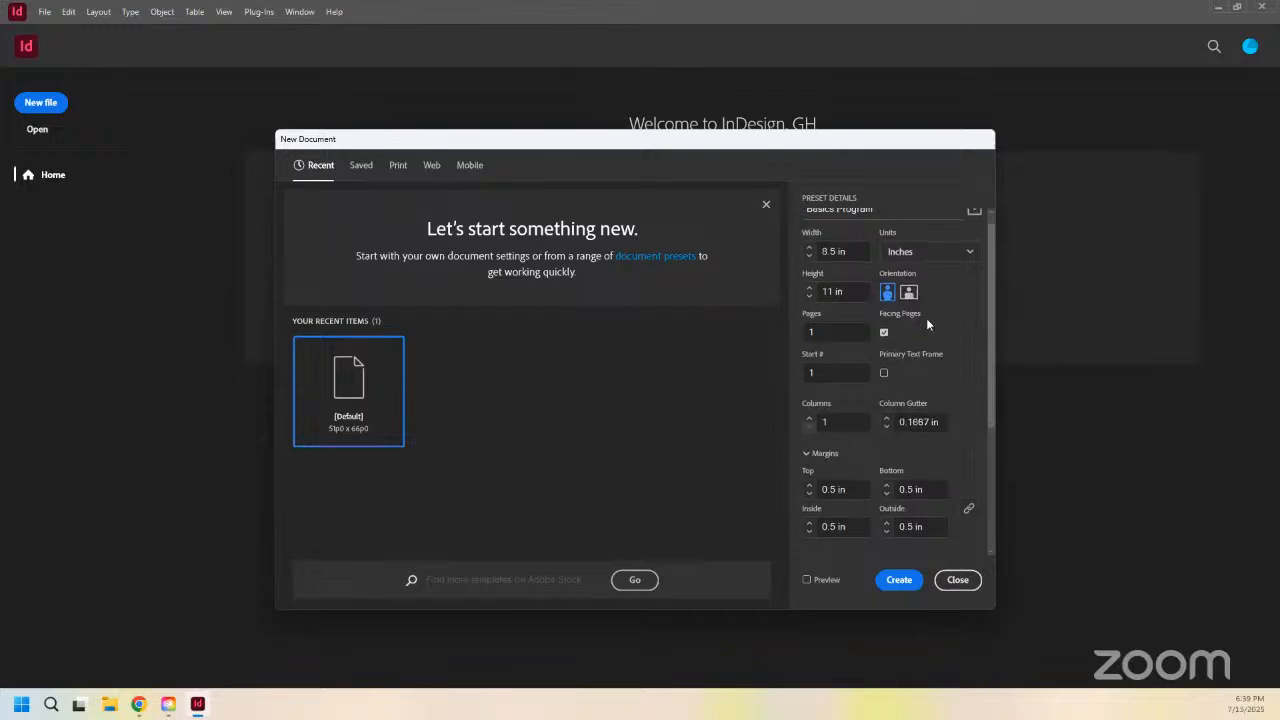
{"action": "left_click", "coordinate": [823, 320]}
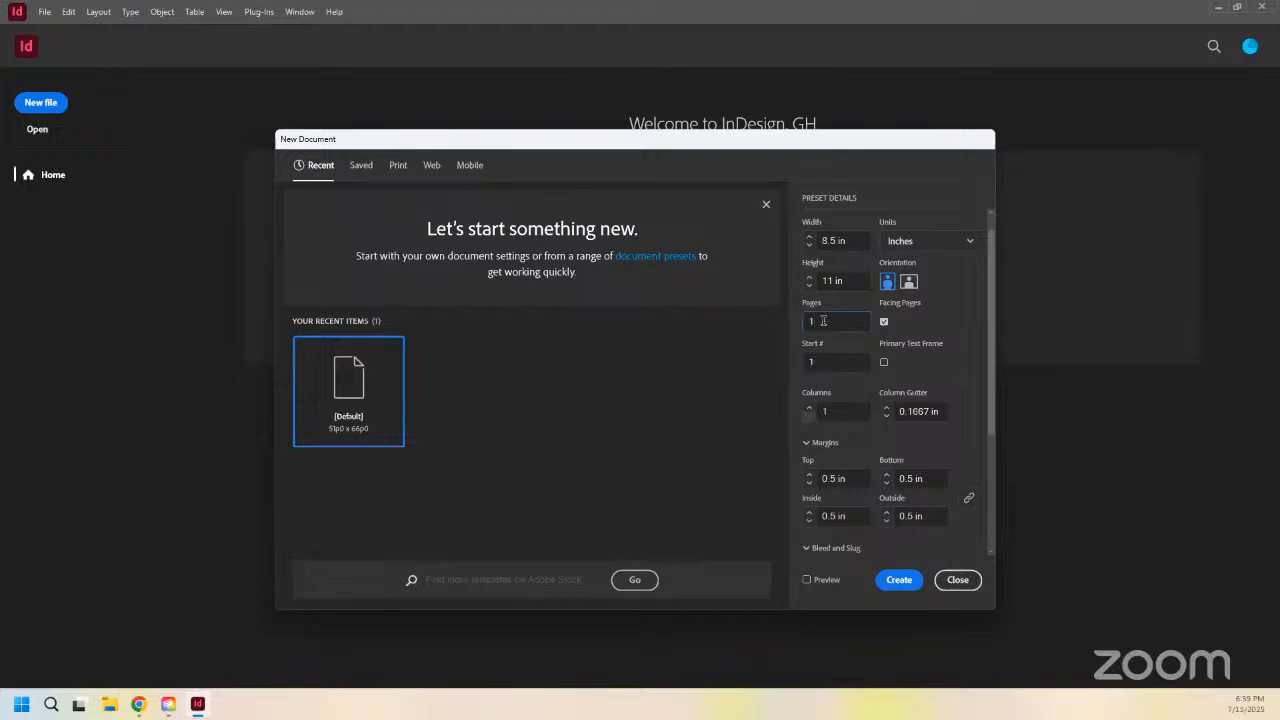
{"action": "left_click", "coordinate": [883, 321]}
{"action": "scroll", "coordinate": [890, 363], "scroll_direction": "down", "scroll_amount": 3}
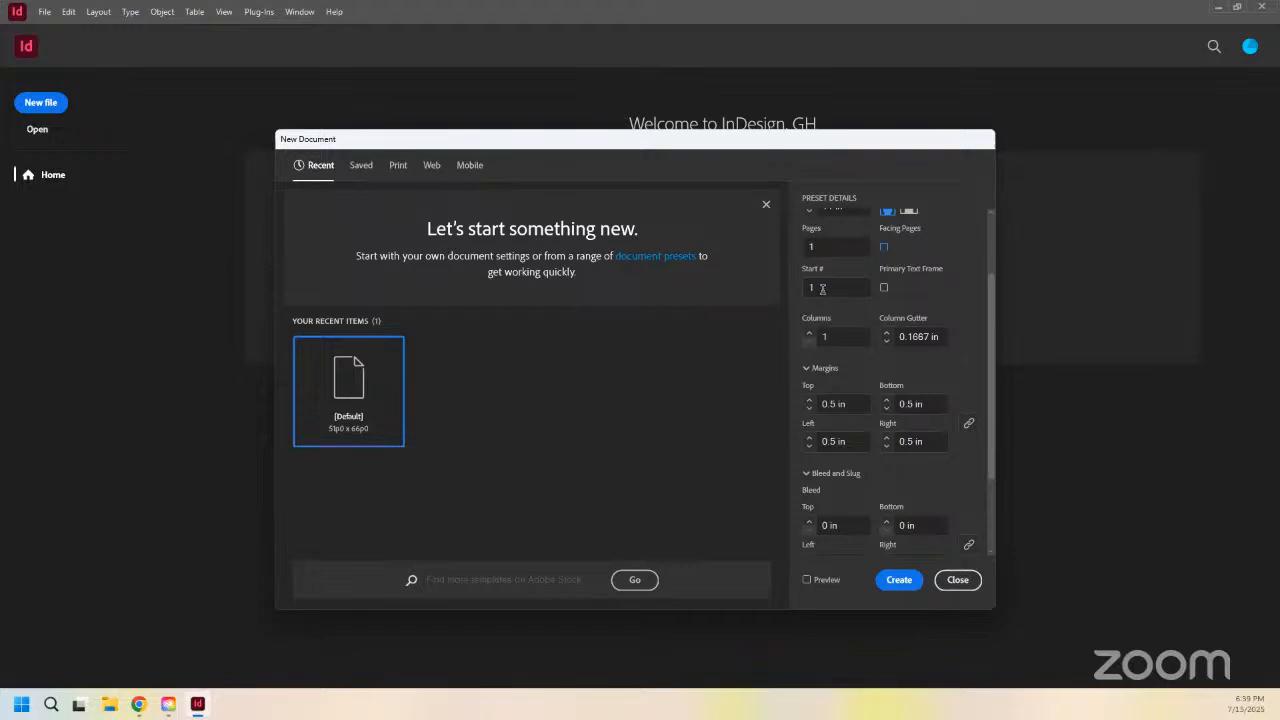
Step: Turn on the document preview, uncover the page behind the dialog, and set the number of columns to 3
{"action": "scroll", "coordinate": [826, 292], "scroll_direction": "down", "scroll_amount": 3}
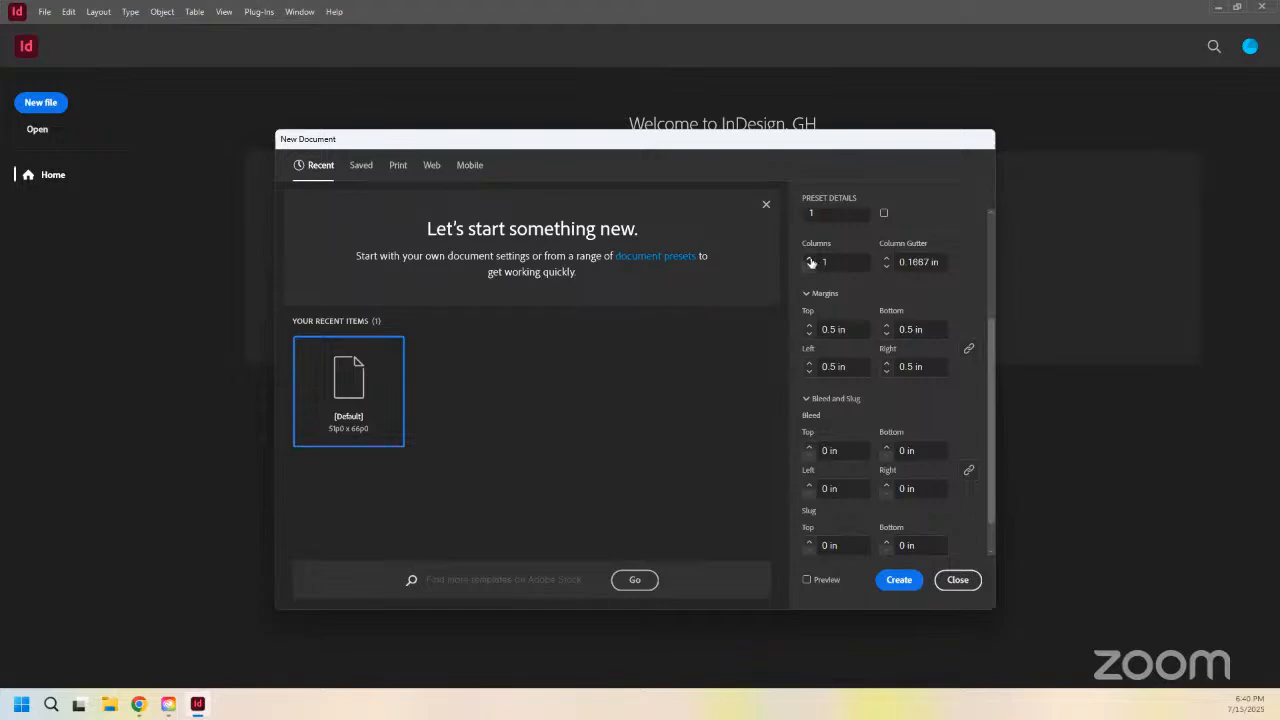
{"action": "left_click", "coordinate": [807, 580]}
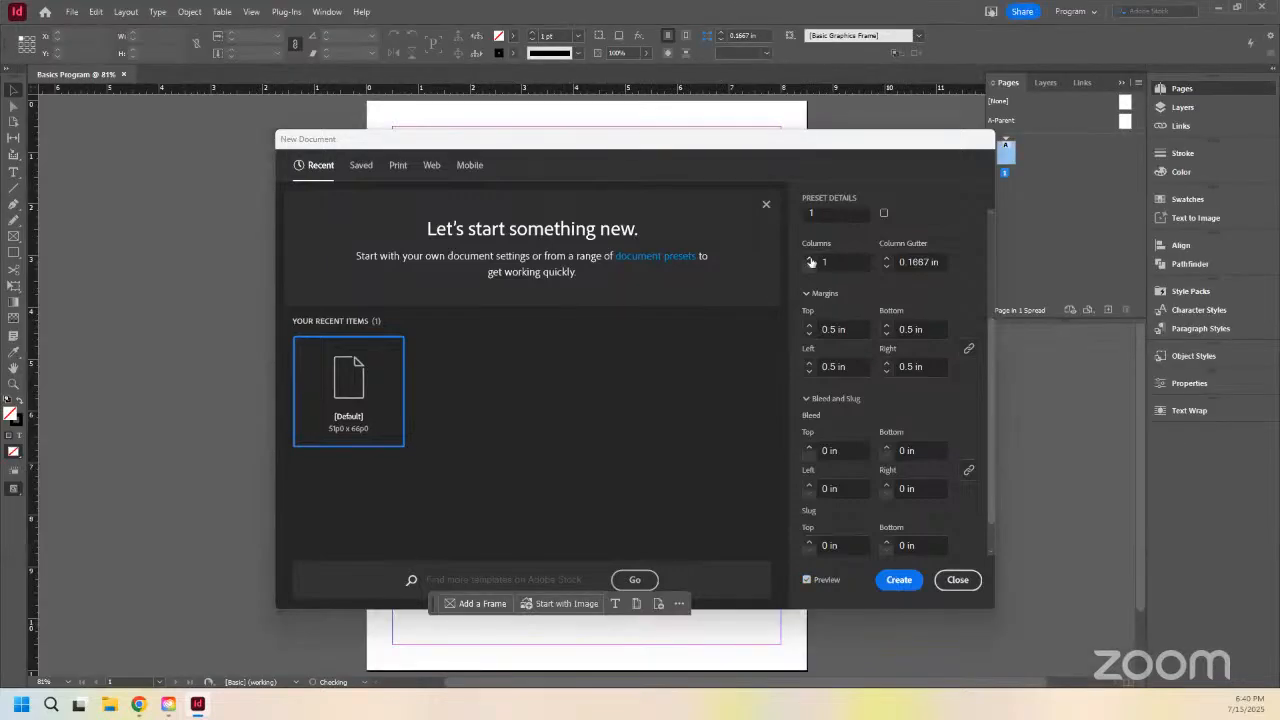
{"action": "left_click_drag", "start_coordinate": [546, 142], "coordinate": [533, 213]}
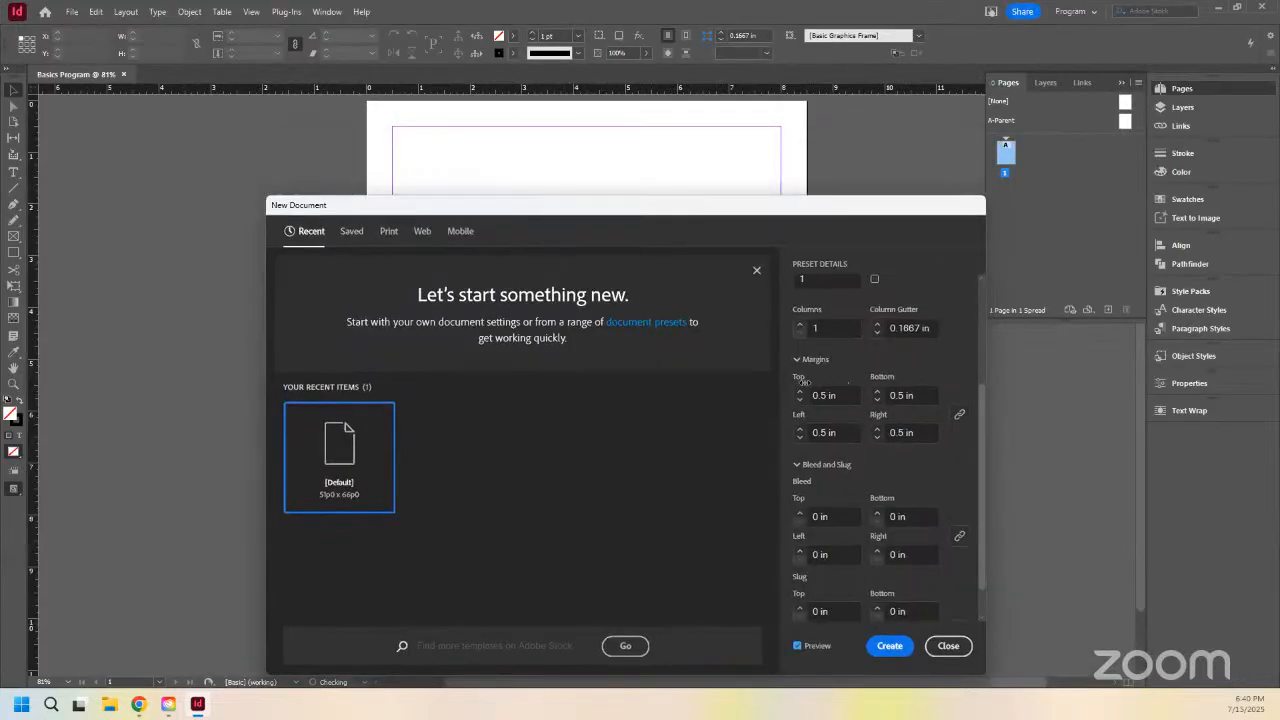
{"action": "left_click", "coordinate": [799, 324]}
{"action": "left_click", "coordinate": [799, 324]}
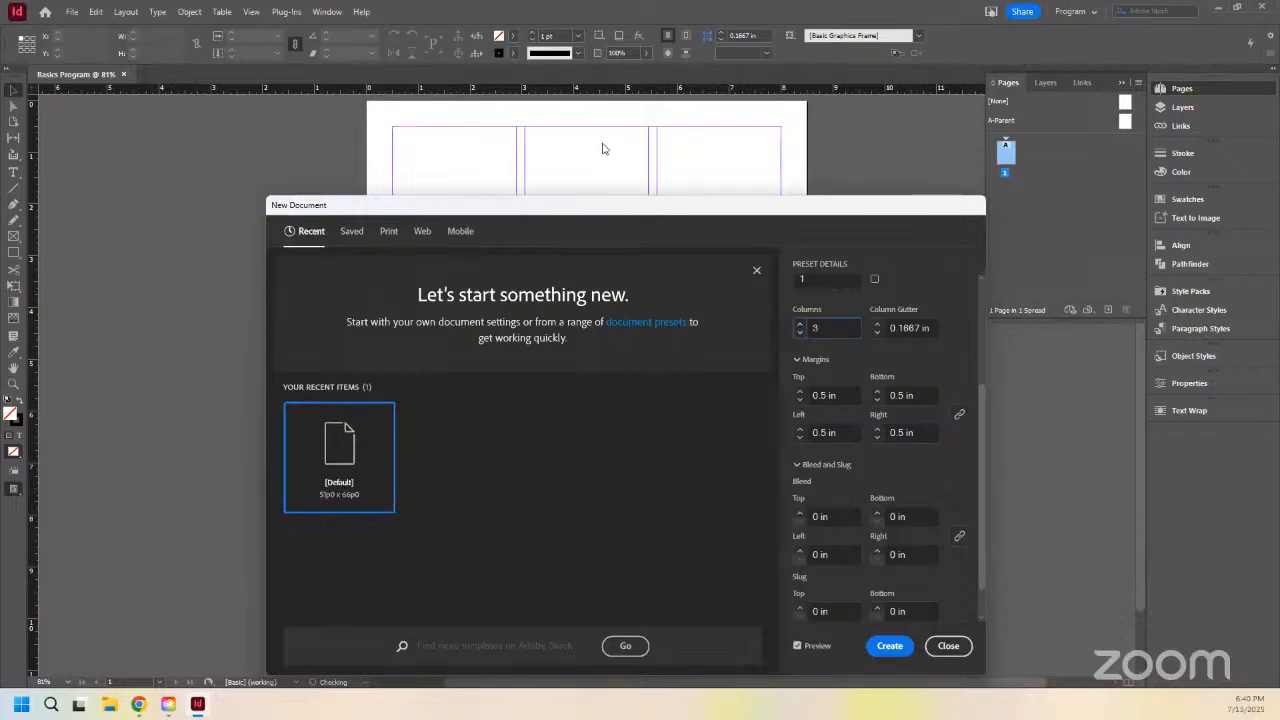
Step: Try wider column gutters beyond 0.625 in, and reduce the gutter to 0.25 in
{"action": "left_click", "coordinate": [876, 323]}
{"action": "left_click", "coordinate": [876, 323]}
{"action": "left_click", "coordinate": [876, 323]}
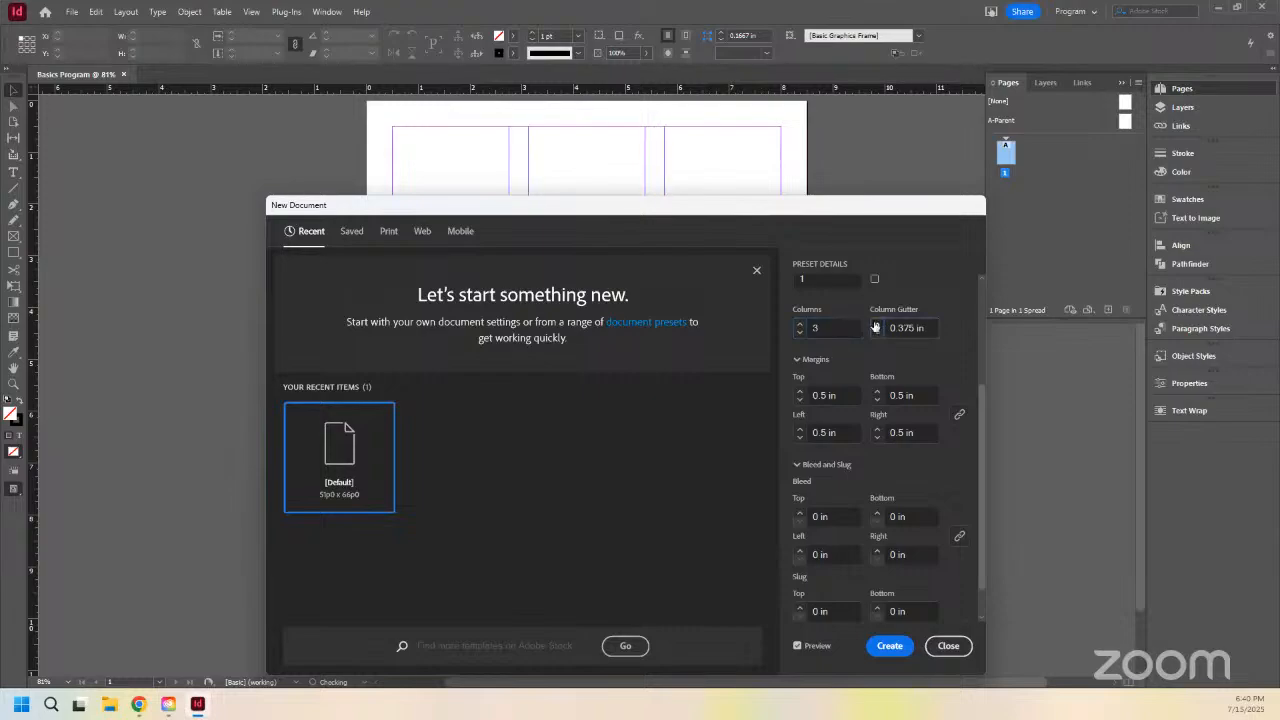
{"action": "left_click", "coordinate": [876, 324]}
{"action": "left_click", "coordinate": [876, 324]}
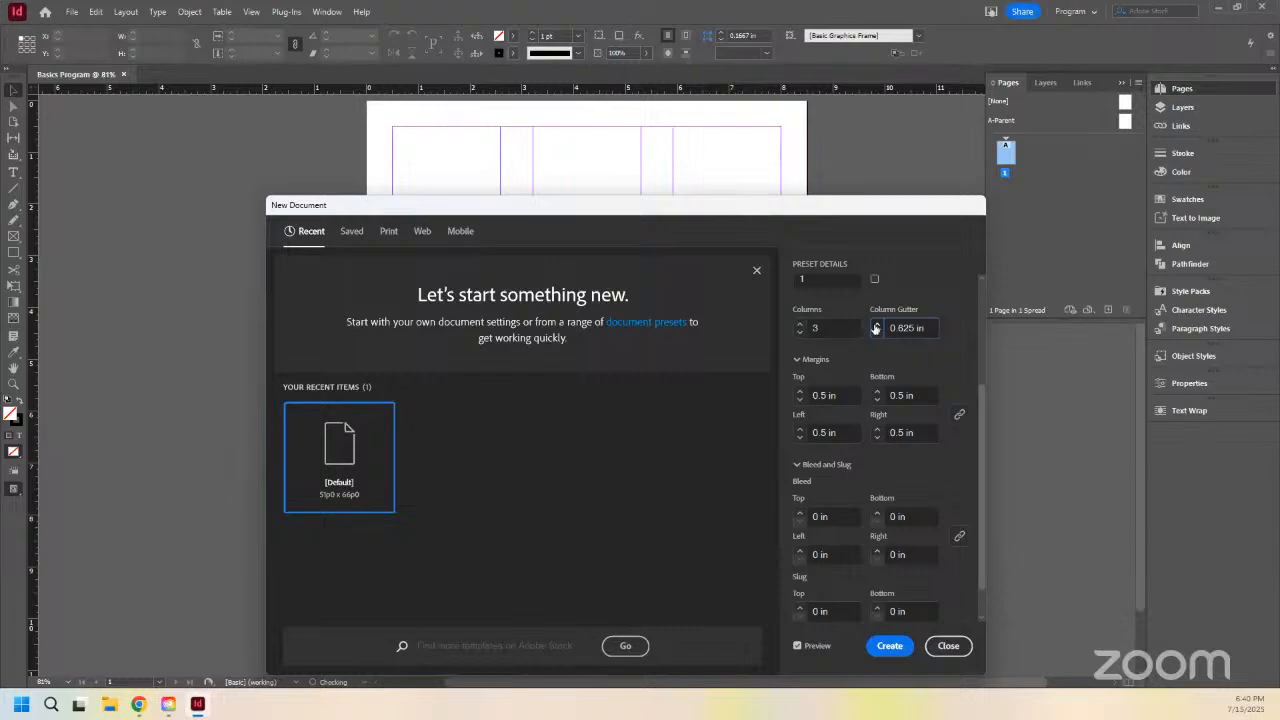
{"action": "left_click", "coordinate": [876, 324]}
{"action": "left_click", "coordinate": [876, 333]}
{"action": "left_click", "coordinate": [876, 333]}
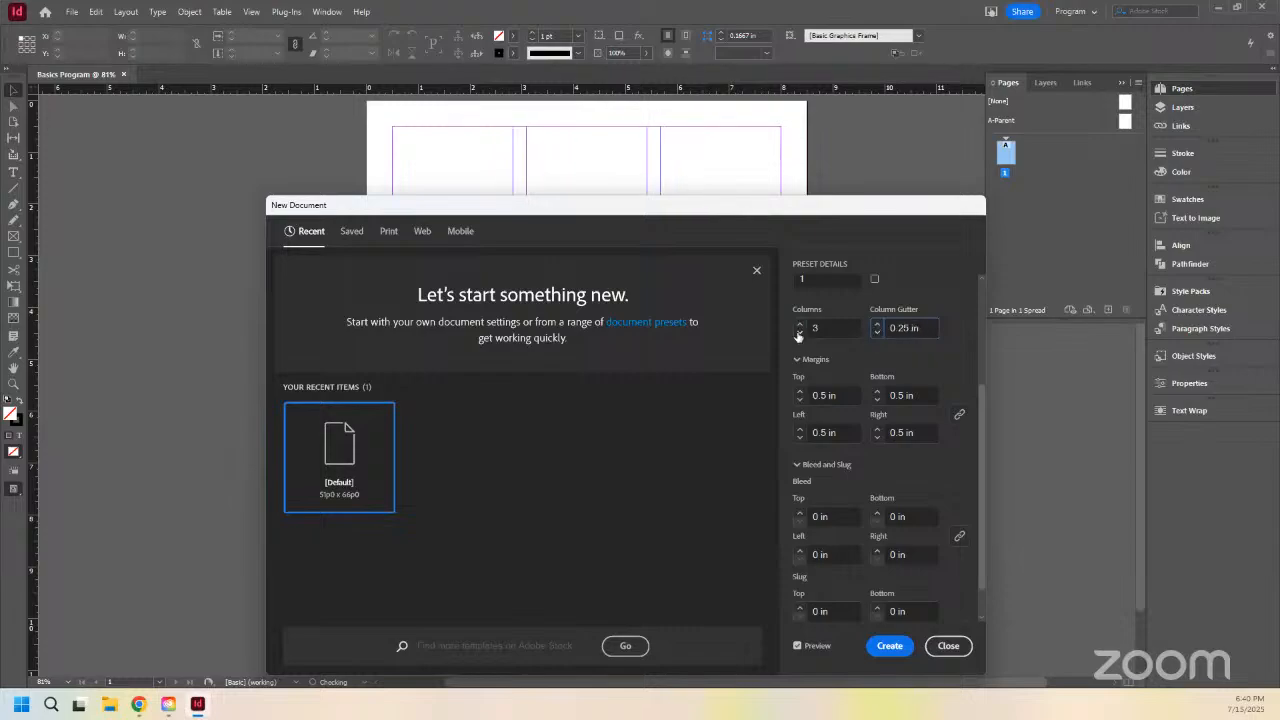
Step: Set the document to 1 column with a column gutter of 0.125 in
{"action": "left_click", "coordinate": [799, 334]}
{"action": "left_click", "coordinate": [876, 333]}
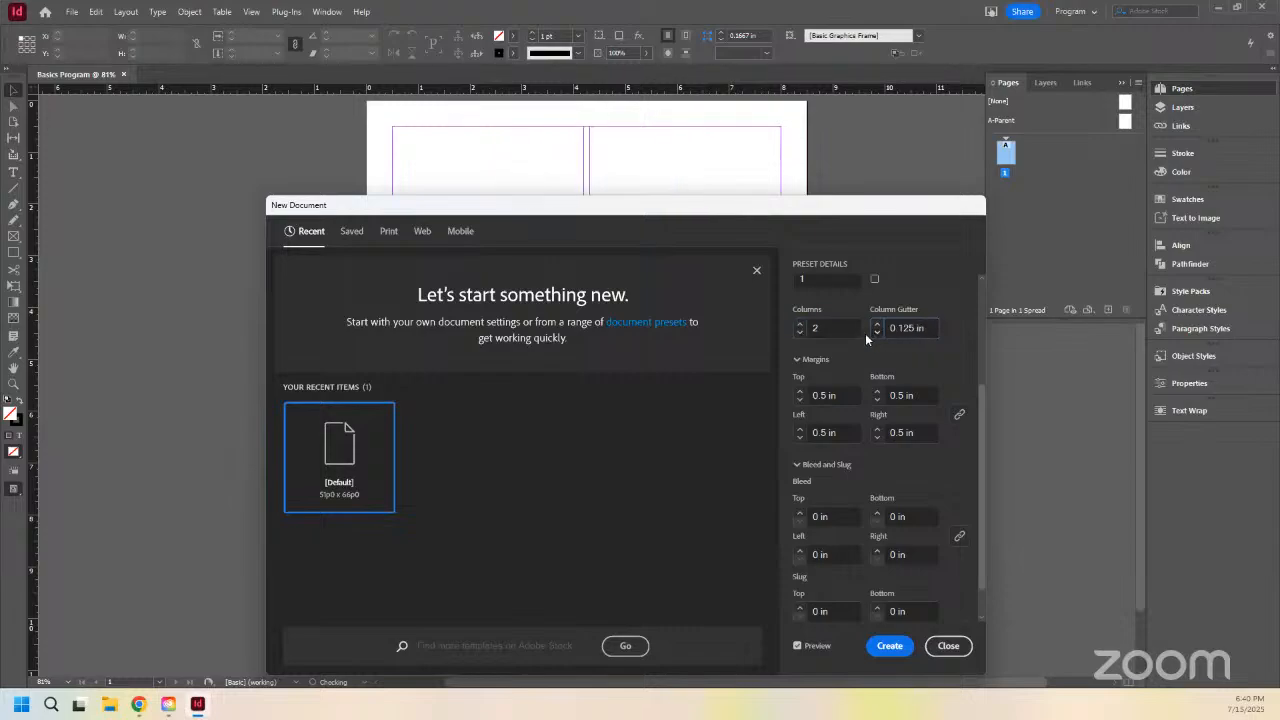
{"action": "left_click", "coordinate": [799, 334]}
Step: Increase all four linked page margins to 0.875 in
{"action": "scroll", "coordinate": [937, 346], "scroll_direction": "down", "scroll_amount": 1}
{"action": "left_click_drag", "start_coordinate": [704, 214], "coordinate": [641, 155]}
{"action": "scroll", "coordinate": [915, 350], "scroll_direction": "down", "scroll_amount": 1}
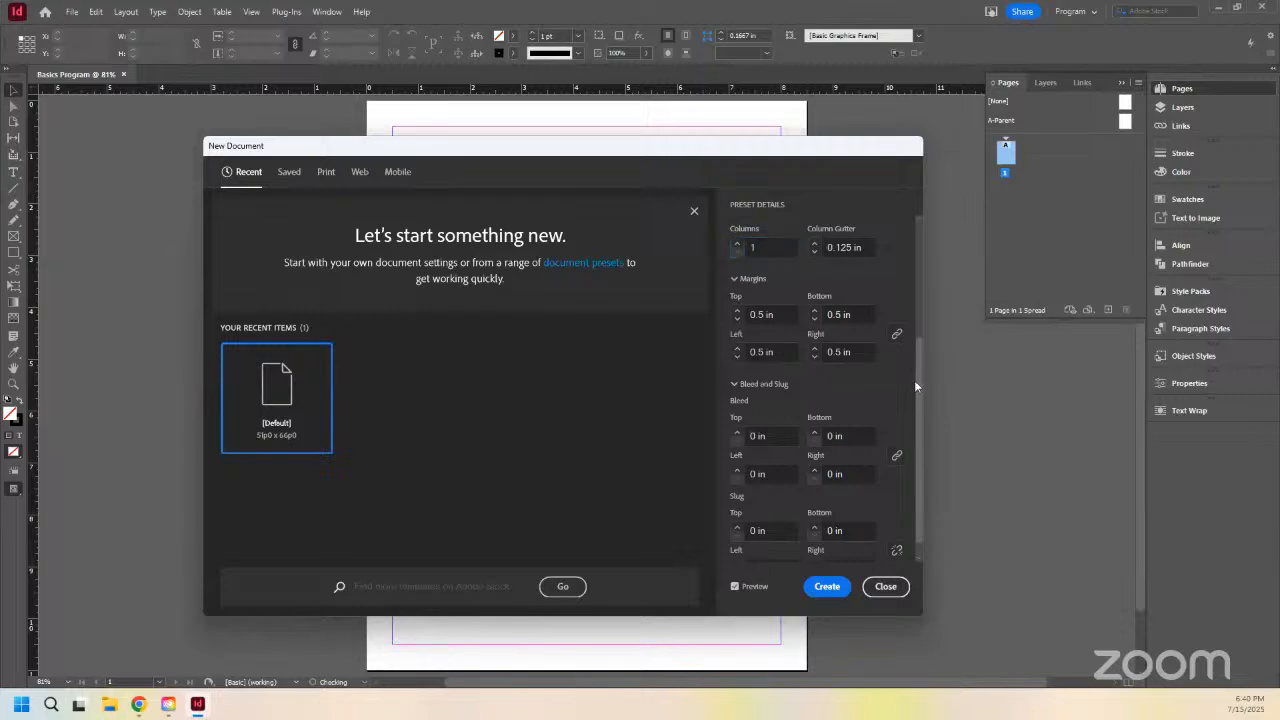
{"action": "scroll", "coordinate": [881, 379], "scroll_direction": "down", "scroll_amount": 1}
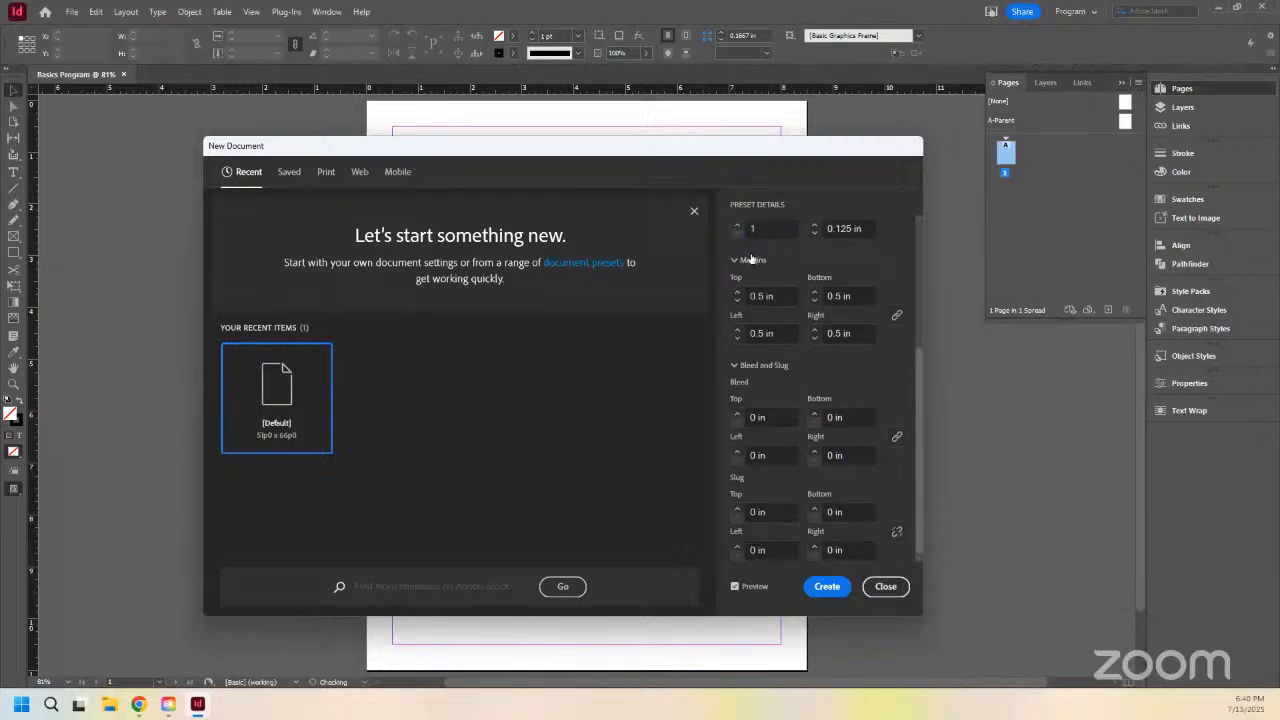
{"action": "left_click_drag", "start_coordinate": [410, 150], "coordinate": [432, 216]}
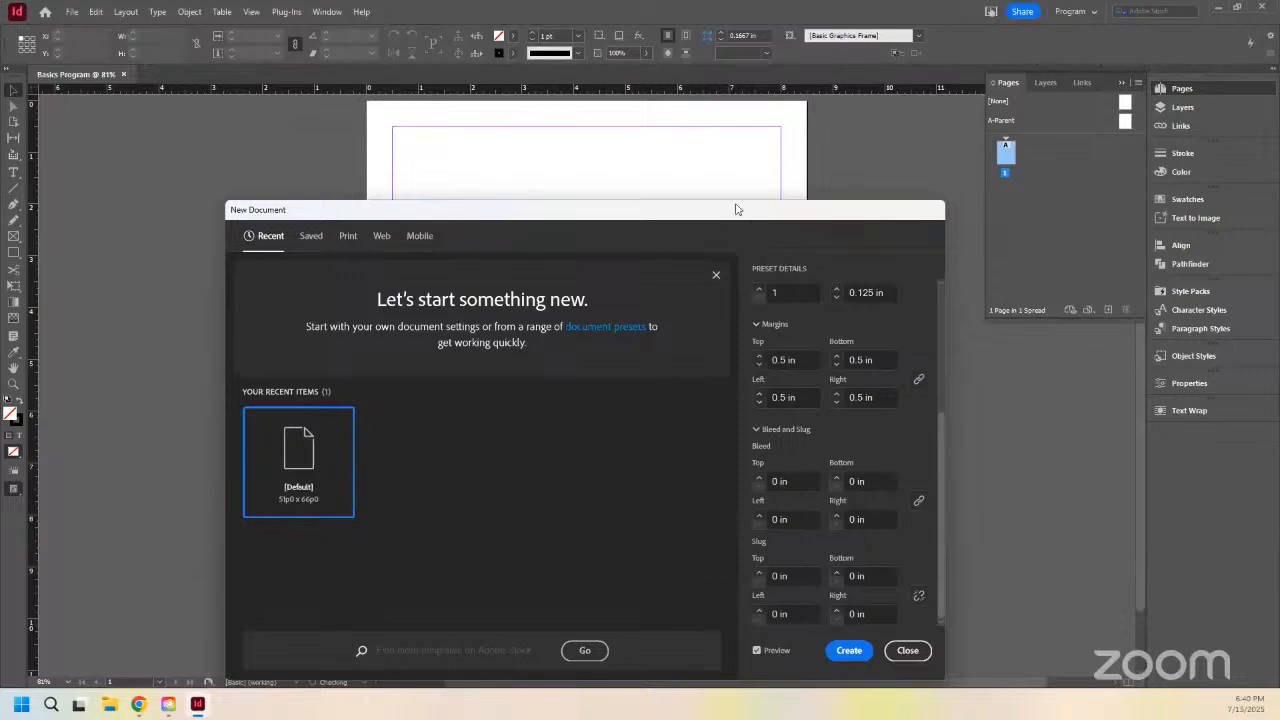
{"action": "left_click_drag", "start_coordinate": [716, 220], "coordinate": [681, 175]}
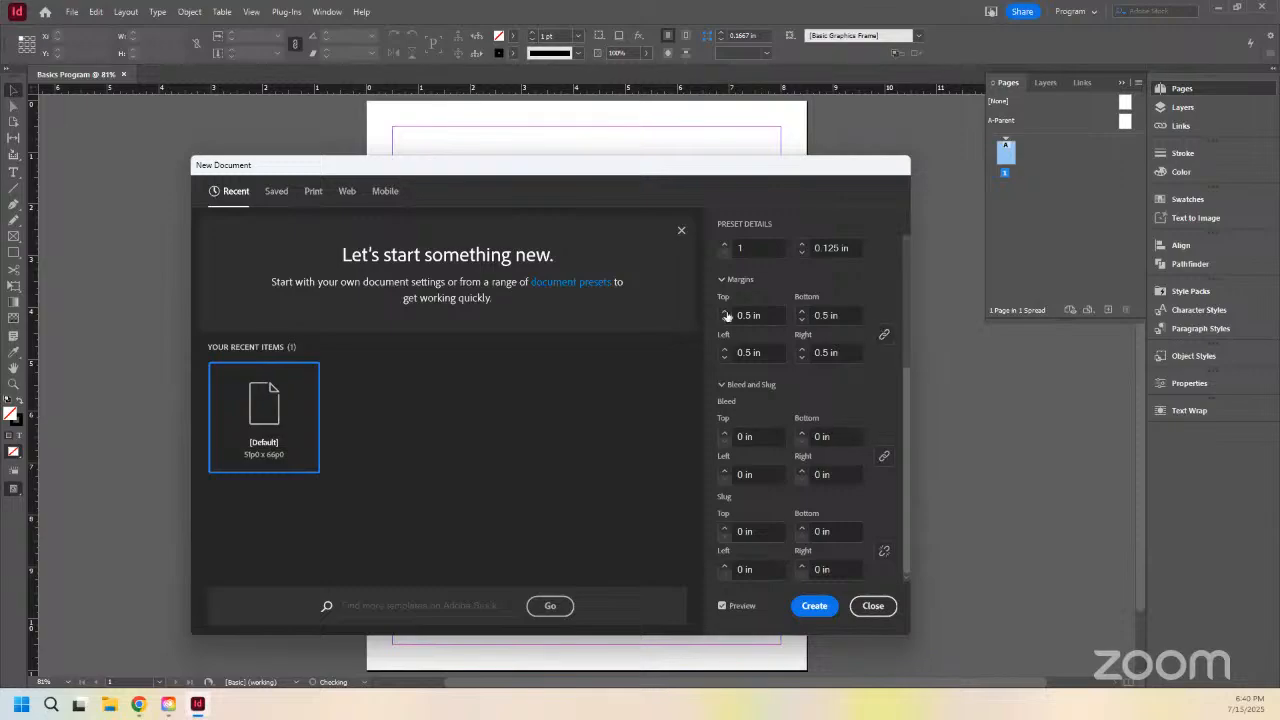
{"action": "left_click", "coordinate": [725, 311]}
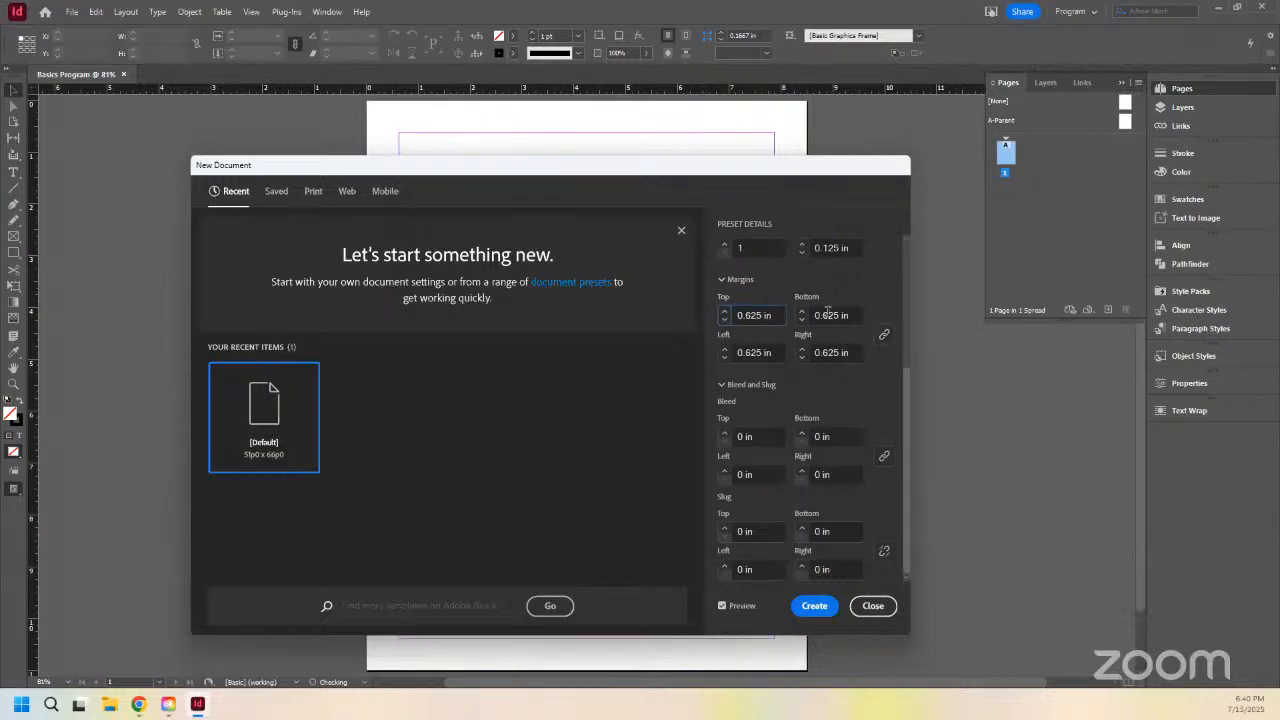
{"action": "left_click", "coordinate": [725, 311]}
{"action": "left_click", "coordinate": [725, 311]}
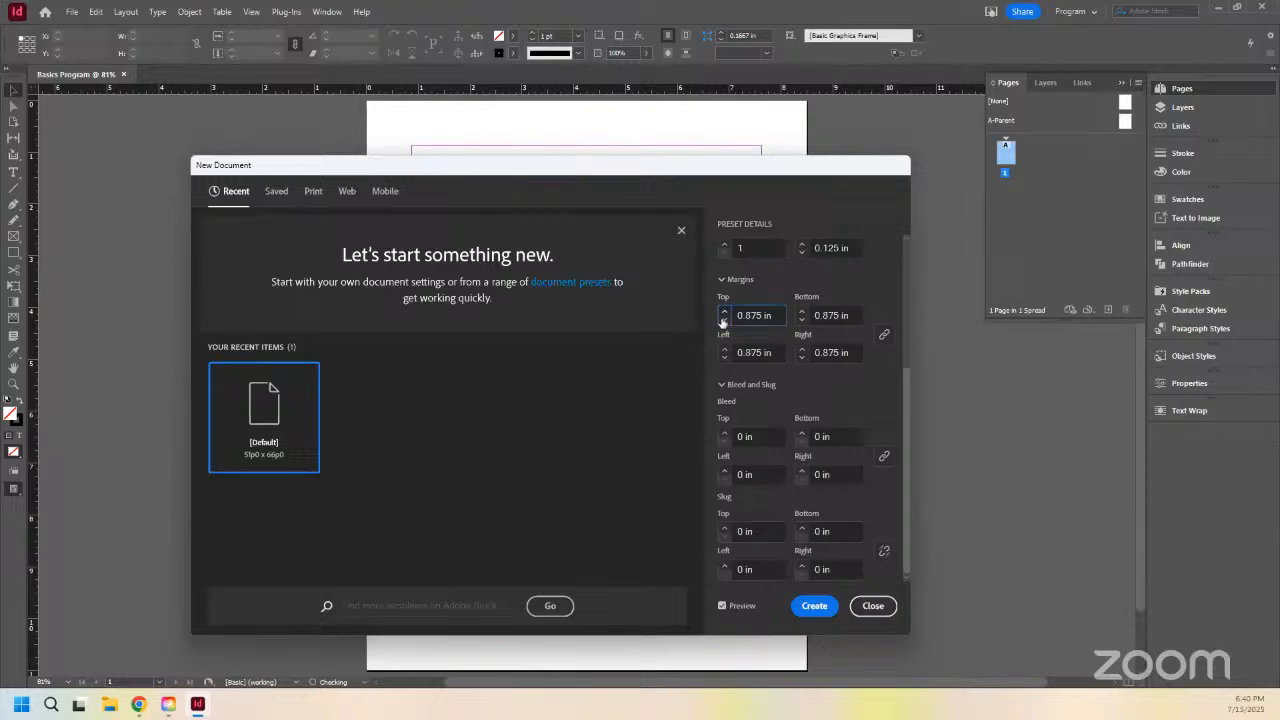
Step: Return all four linked page margins to 0.5 in
{"action": "left_click", "coordinate": [723, 321]}
{"action": "left_click", "coordinate": [723, 321]}
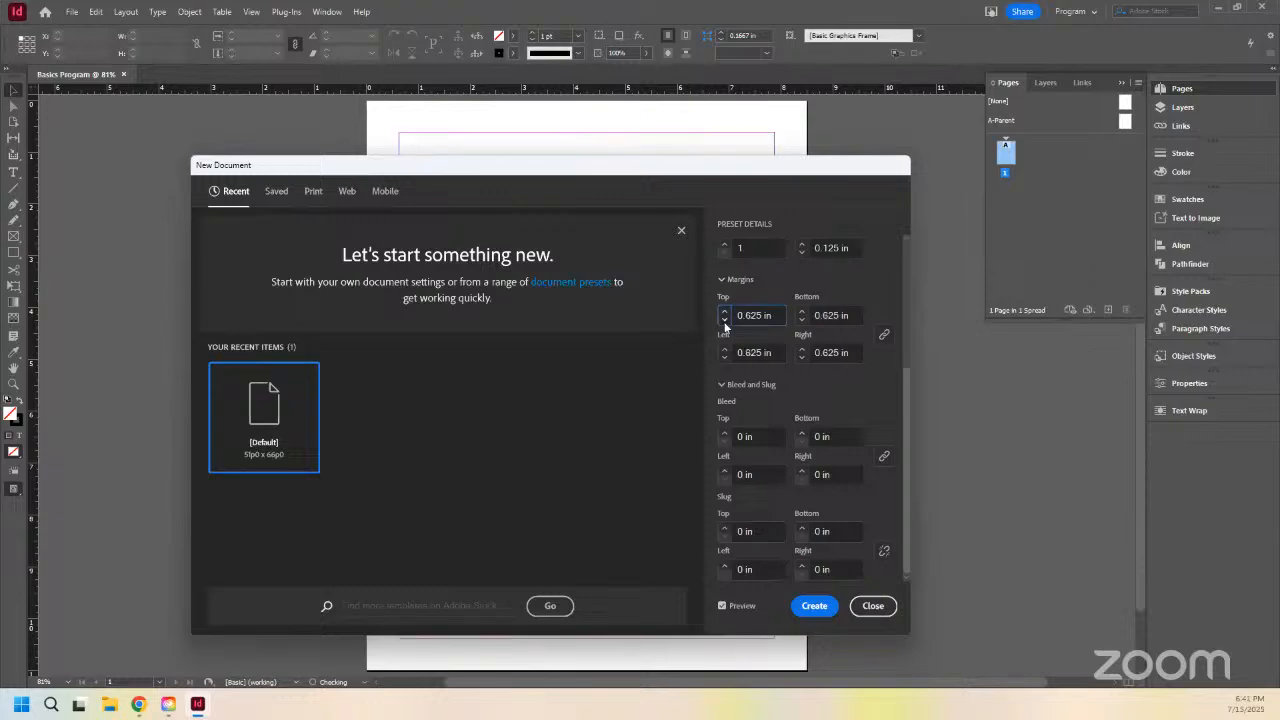
{"action": "left_click", "coordinate": [723, 321]}
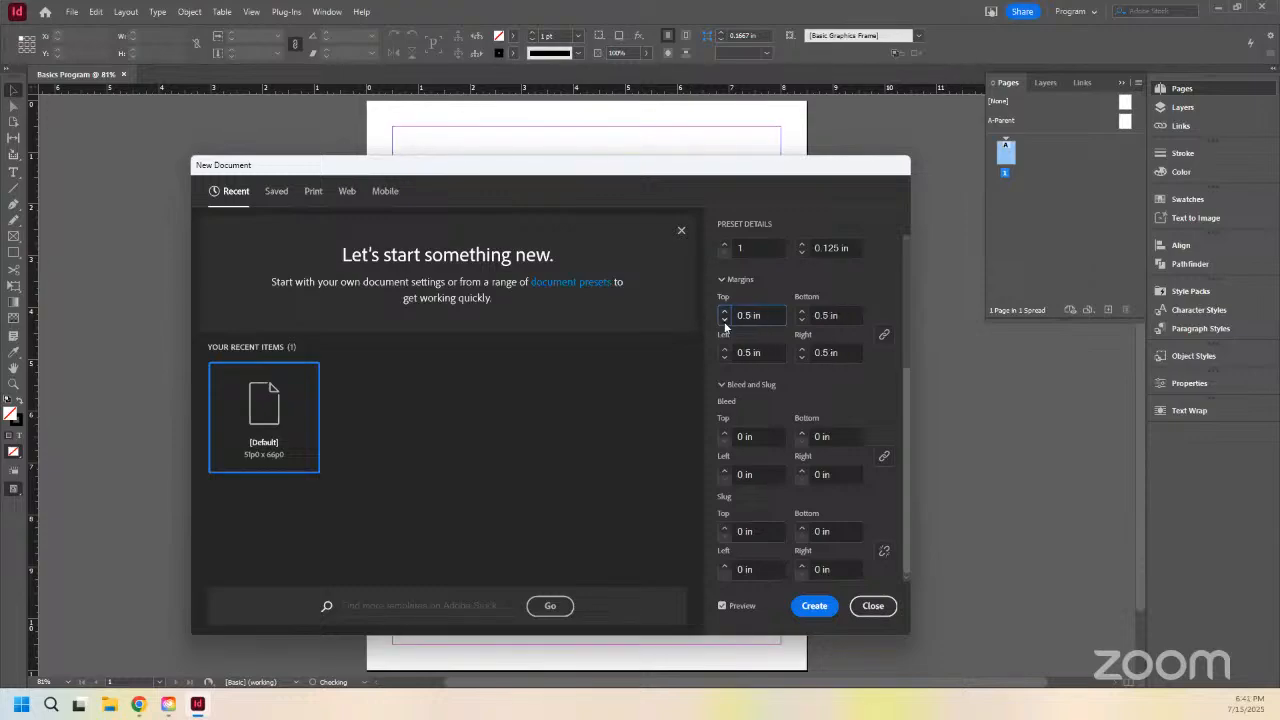
Step: Unlink the margin values and set only the top margin to 0.625 in
{"action": "left_click", "coordinate": [884, 336]}
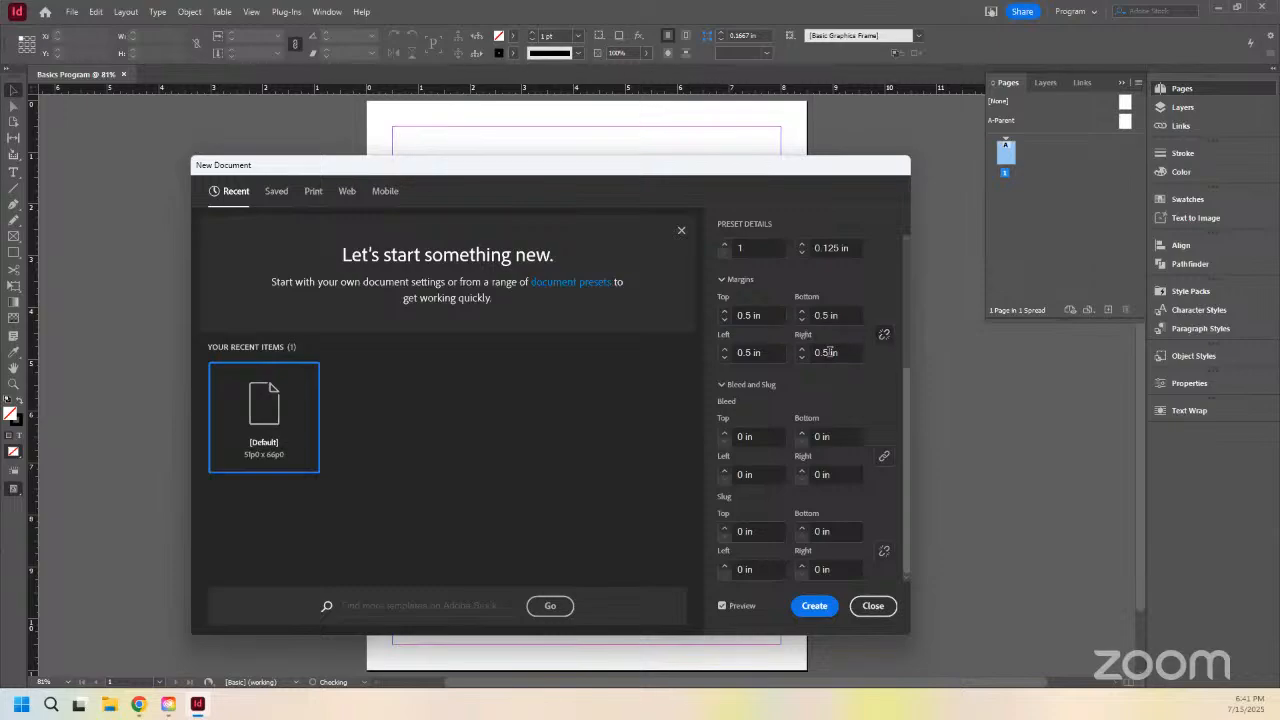
{"action": "left_click", "coordinate": [884, 337]}
{"action": "left_click", "coordinate": [725, 311]}
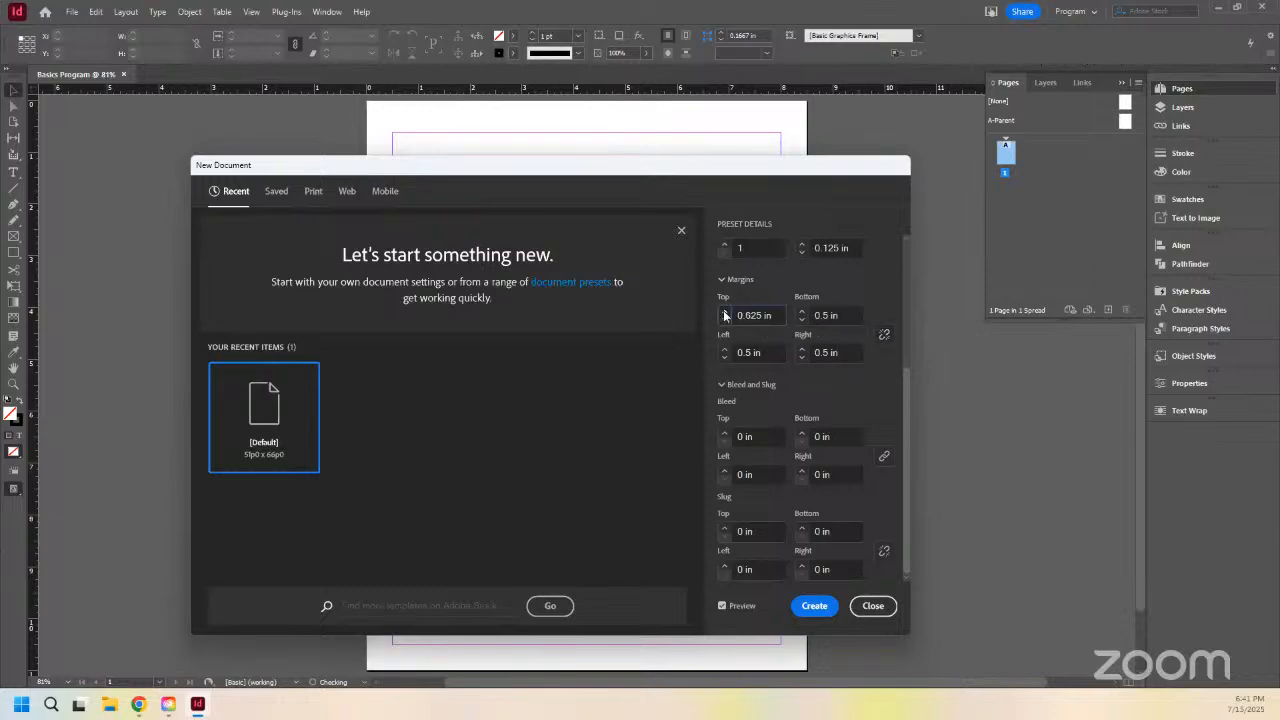
Step: Raise only the top margin to at least 1 in, leaving the other three margins at 0.5 in
{"action": "left_click", "coordinate": [725, 311]}
{"action": "left_click", "coordinate": [725, 311]}
{"action": "left_click", "coordinate": [725, 311]}
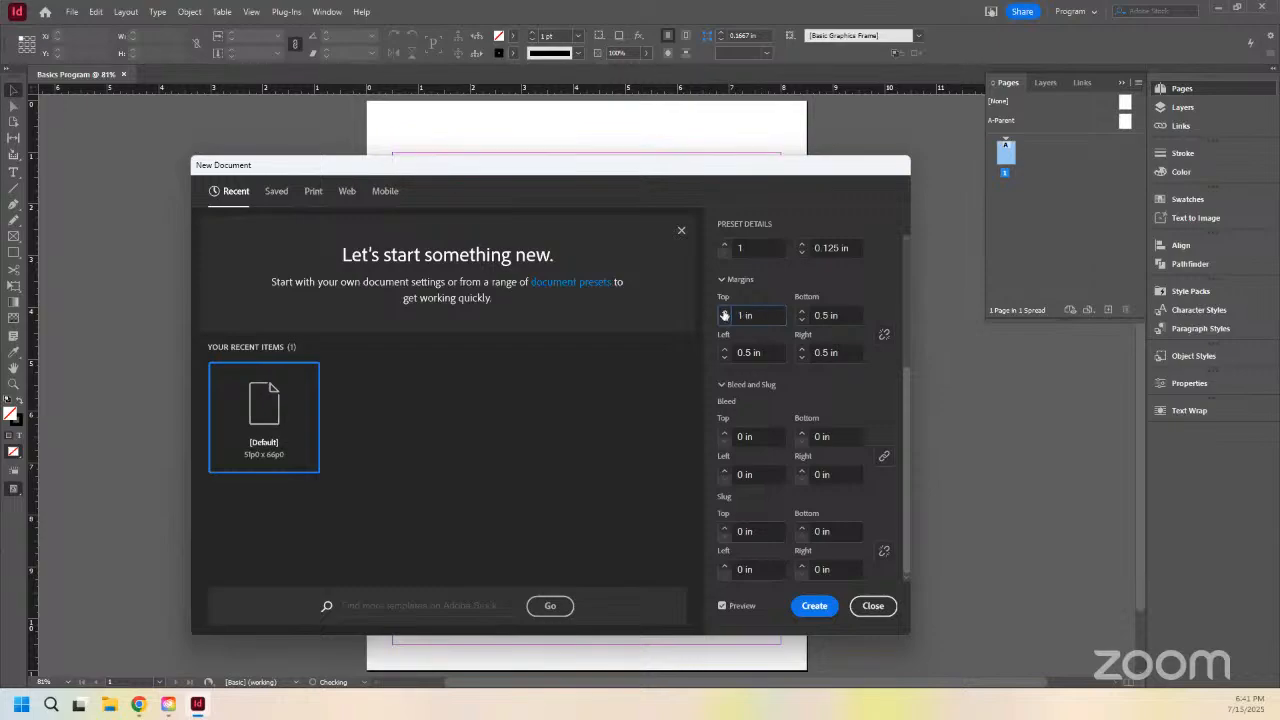
{"action": "left_click", "coordinate": [725, 311]}
Step: Lower the top margin to 0.5 in to match the other three margins
{"action": "left_click", "coordinate": [725, 320]}
{"action": "left_click", "coordinate": [725, 320]}
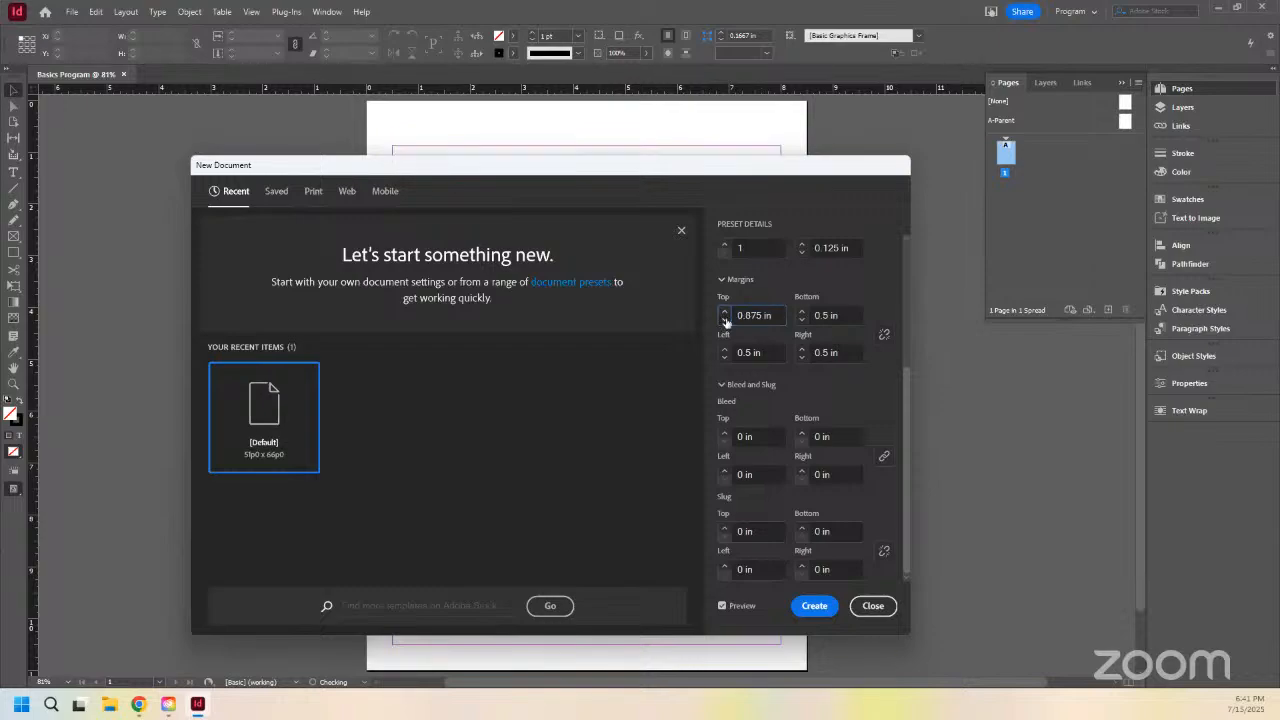
{"action": "left_click", "coordinate": [725, 320]}
{"action": "left_click", "coordinate": [725, 320]}
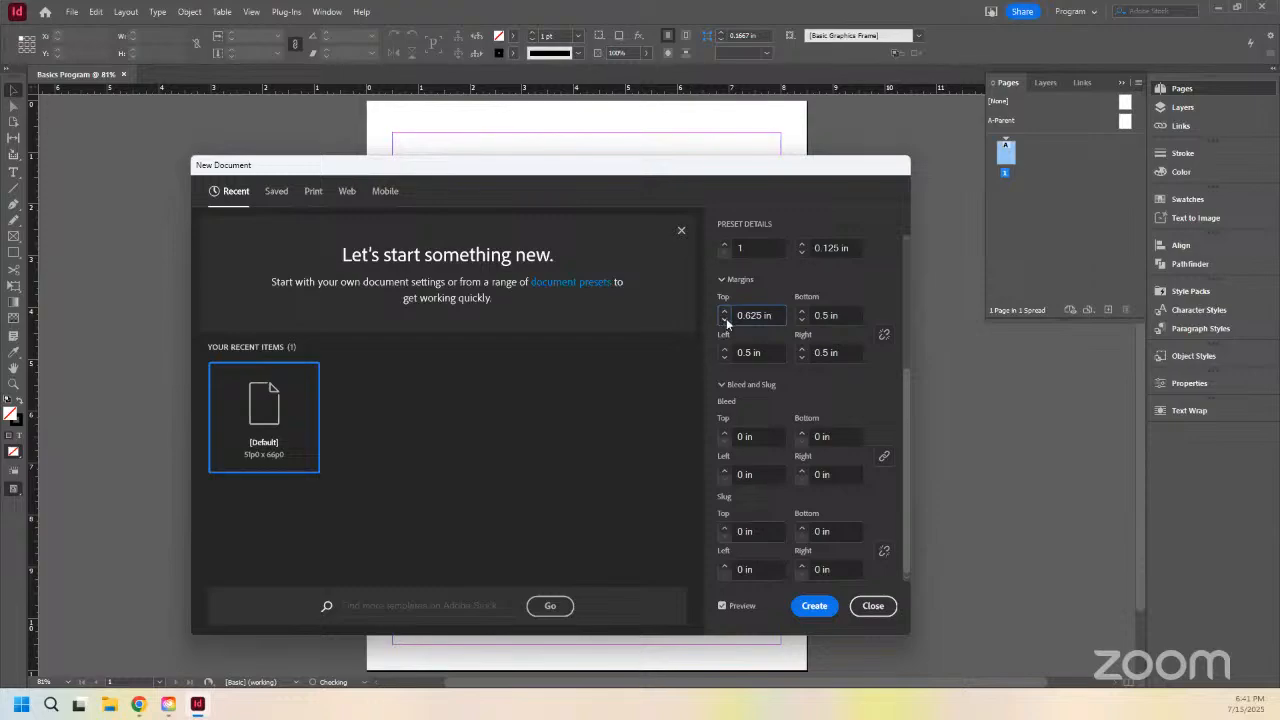
{"action": "left_click", "coordinate": [725, 320]}
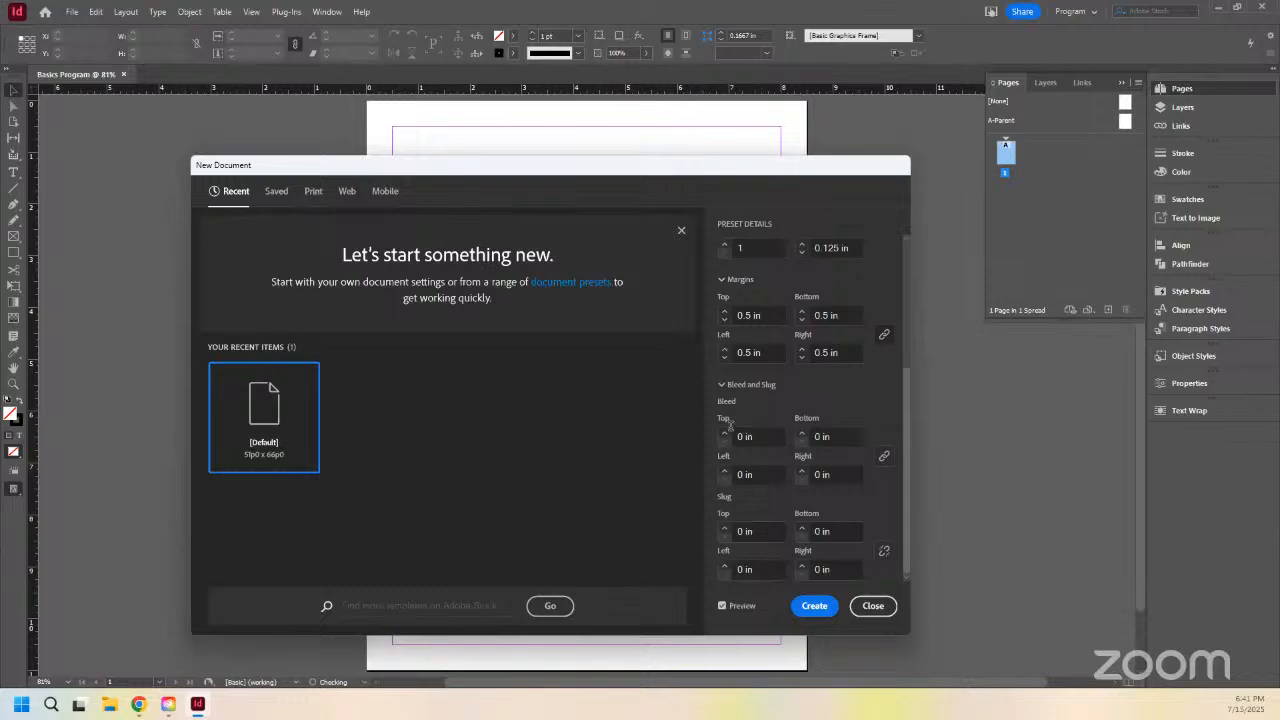
Step: Set all four linked bleed values to 0.25 in
{"action": "scroll", "coordinate": [727, 428], "scroll_direction": "up", "scroll_amount": 1}
{"action": "scroll", "coordinate": [727, 428], "scroll_direction": "down", "scroll_amount": 1}
{"action": "left_click", "coordinate": [724, 436]}
{"action": "left_click", "coordinate": [724, 436]}
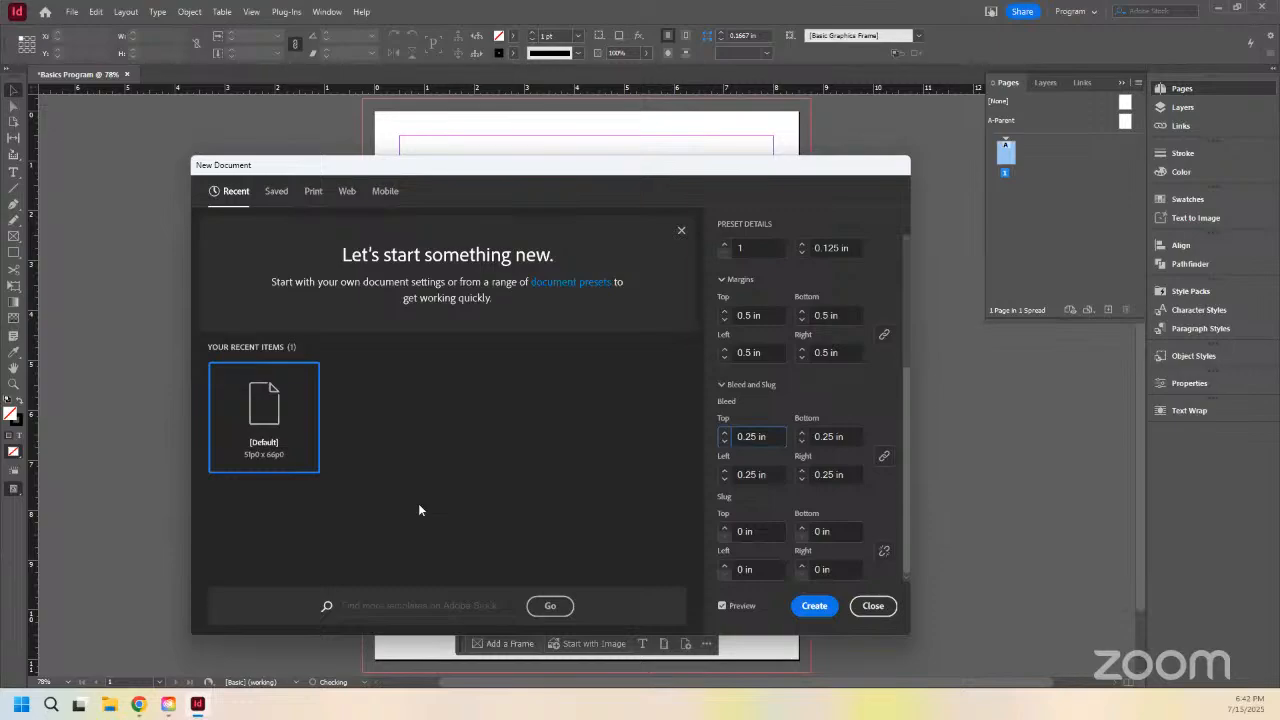
Step: Try a top slug of 0.375 in while keeping the other slug values at 0 in
{"action": "left_click", "coordinate": [725, 527]}
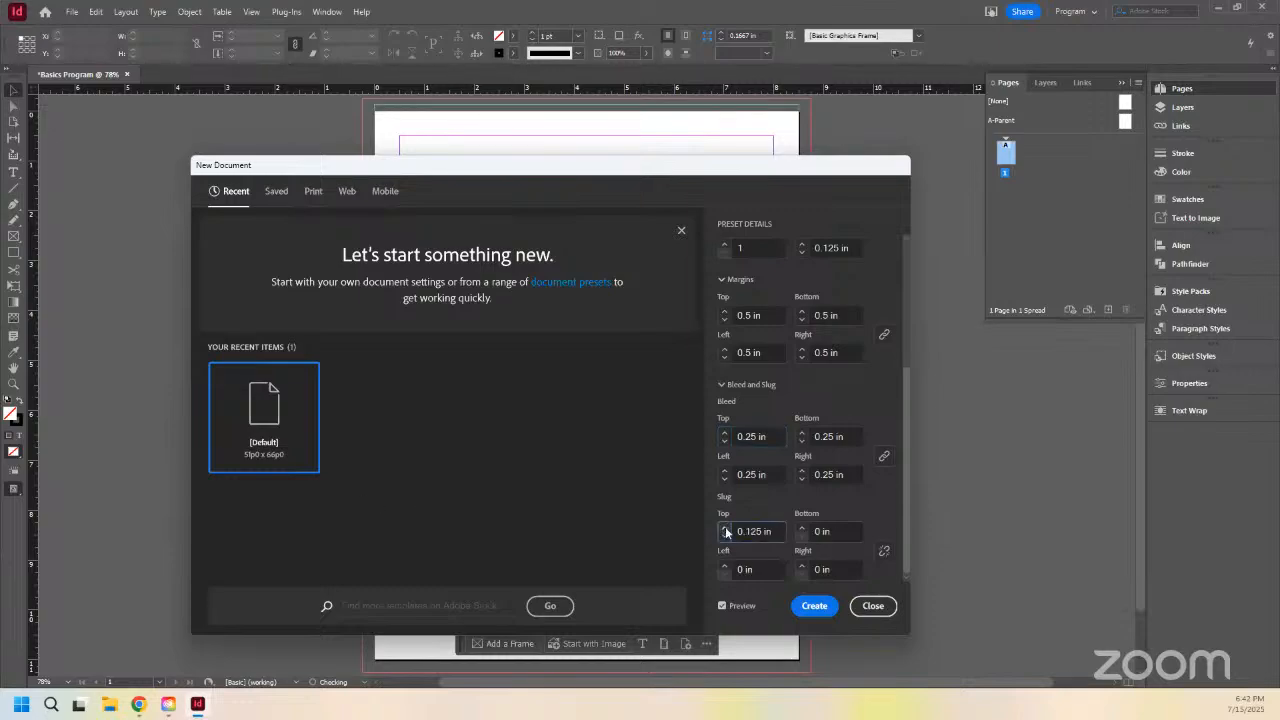
{"action": "double_click", "coordinate": [725, 527]}
{"action": "scroll", "coordinate": [740, 300], "scroll_direction": "up", "scroll_amount": 1}
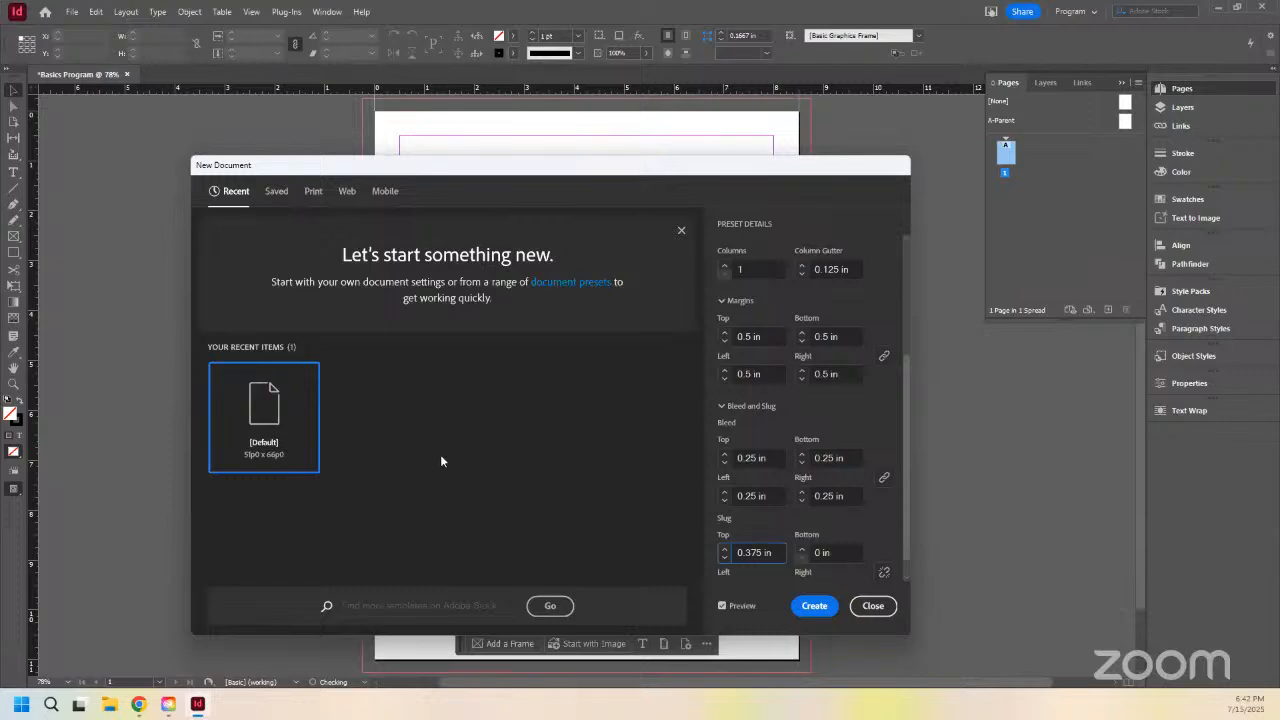
{"action": "scroll", "coordinate": [771, 548], "scroll_direction": "down", "scroll_amount": 1}
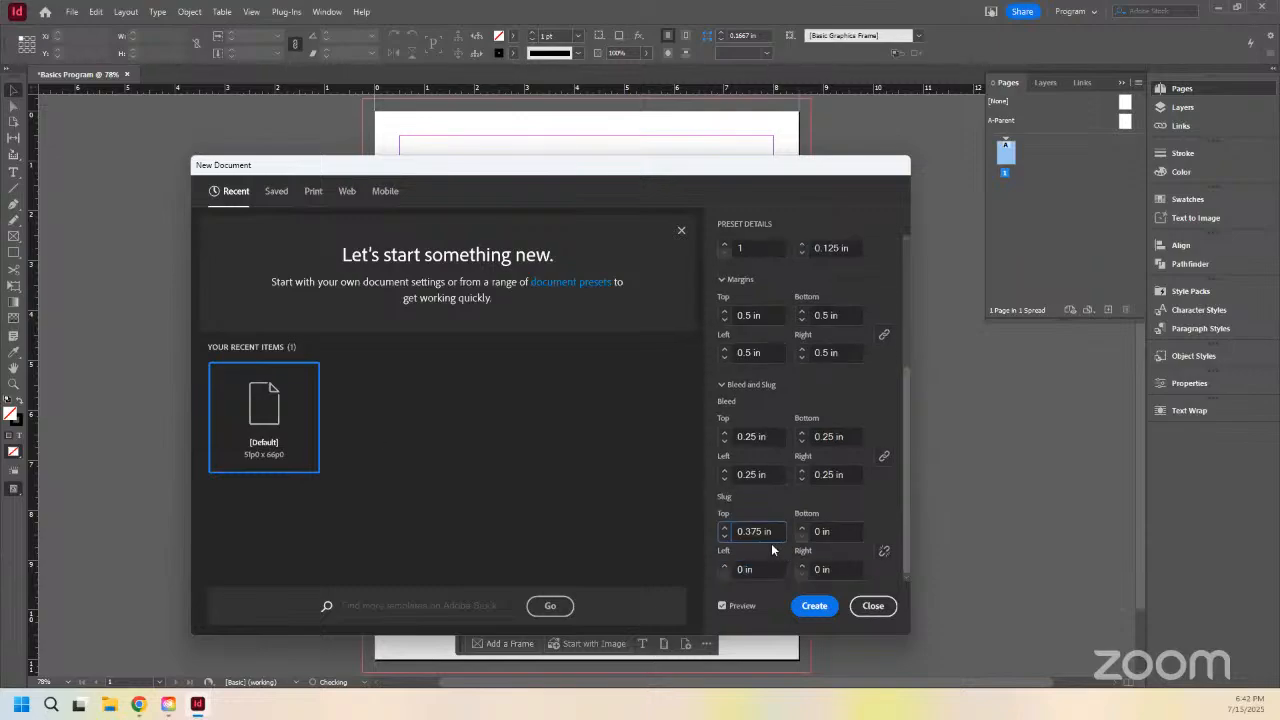
Step: Reset the top slug to 0 in
{"action": "left_click", "coordinate": [724, 537]}
{"action": "left_click", "coordinate": [724, 537]}
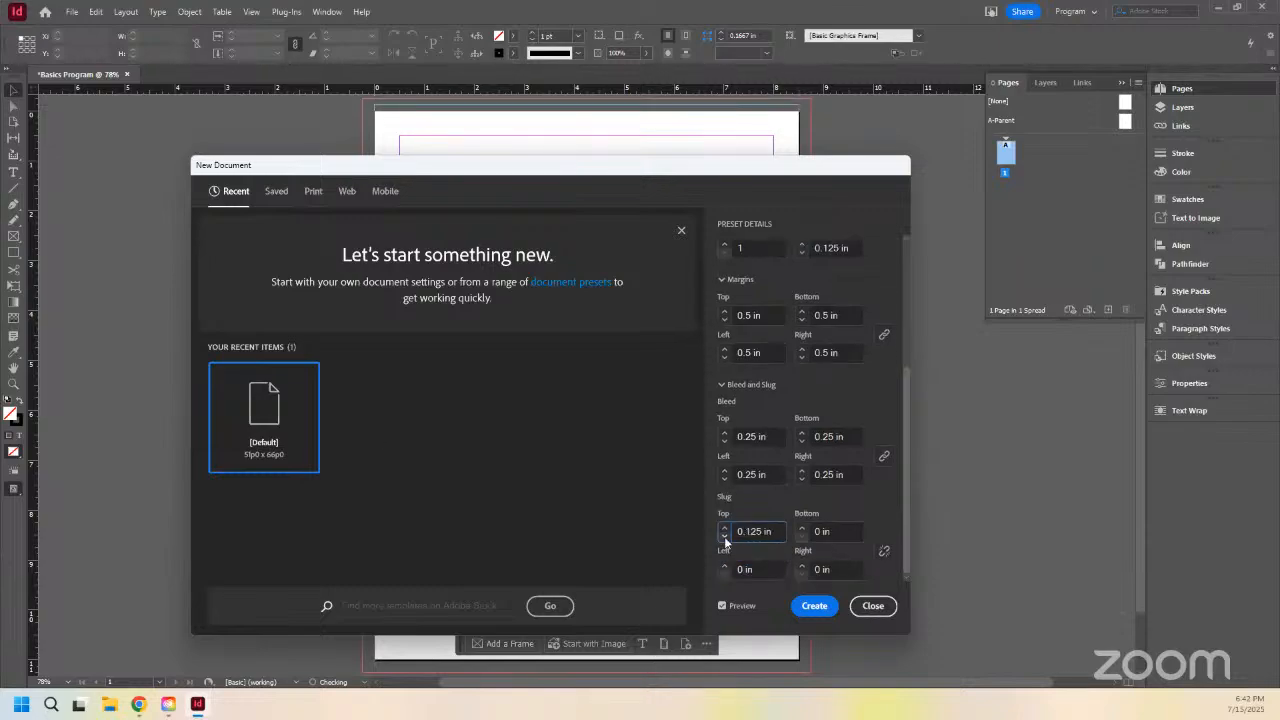
{"action": "left_click", "coordinate": [724, 537]}
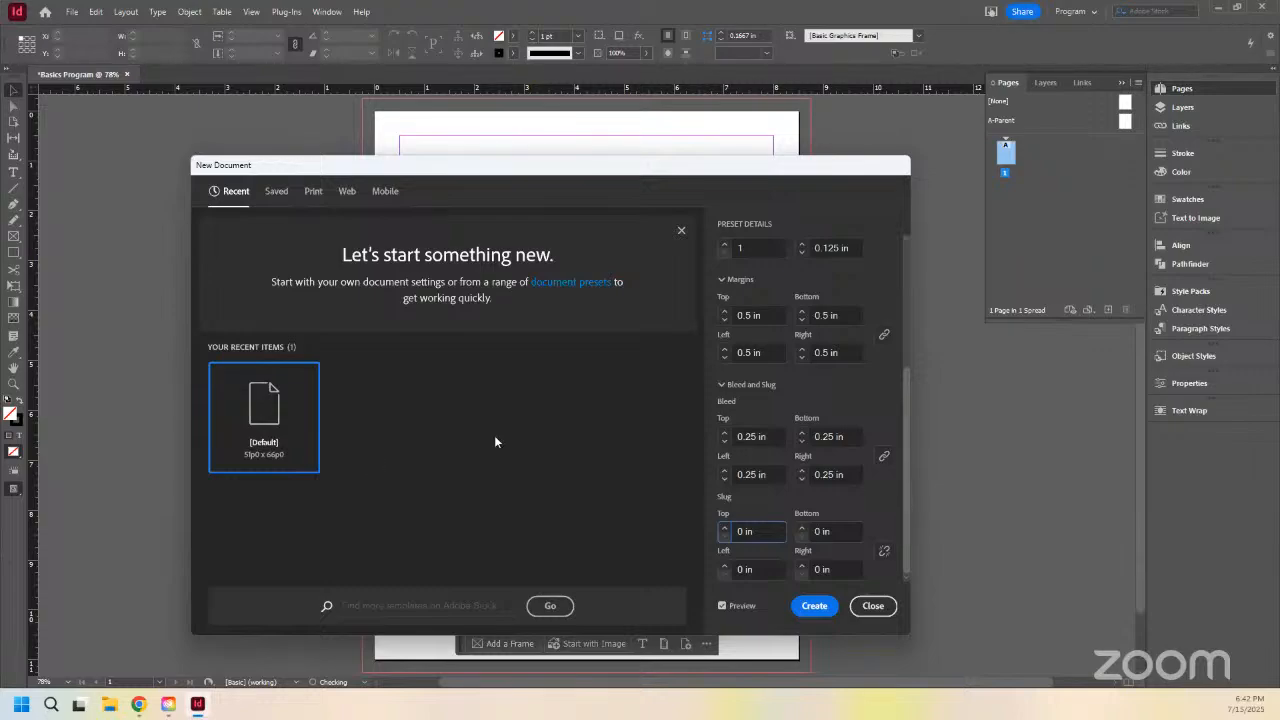
Step: Review the preset details from the document name down and create the Basics Program document
{"action": "scroll", "coordinate": [885, 401], "scroll_direction": "up", "scroll_amount": 3}
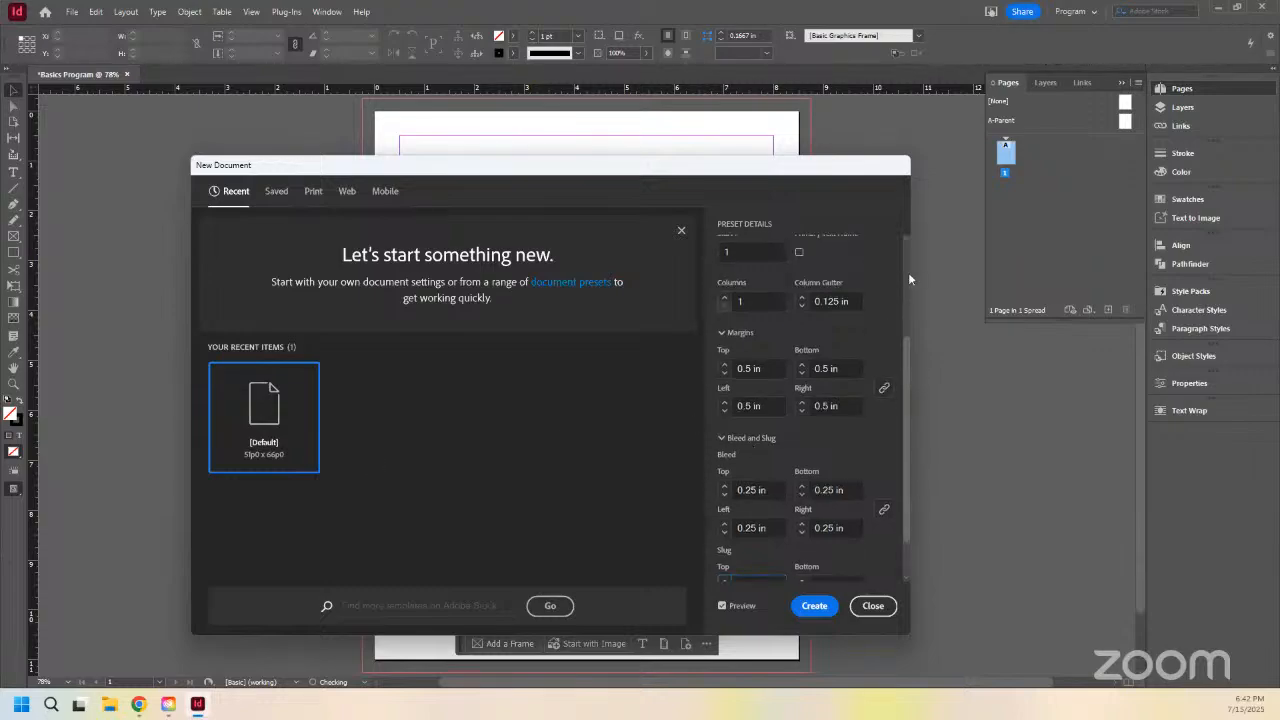
{"action": "scroll", "coordinate": [908, 280], "scroll_direction": "up", "scroll_amount": 5}
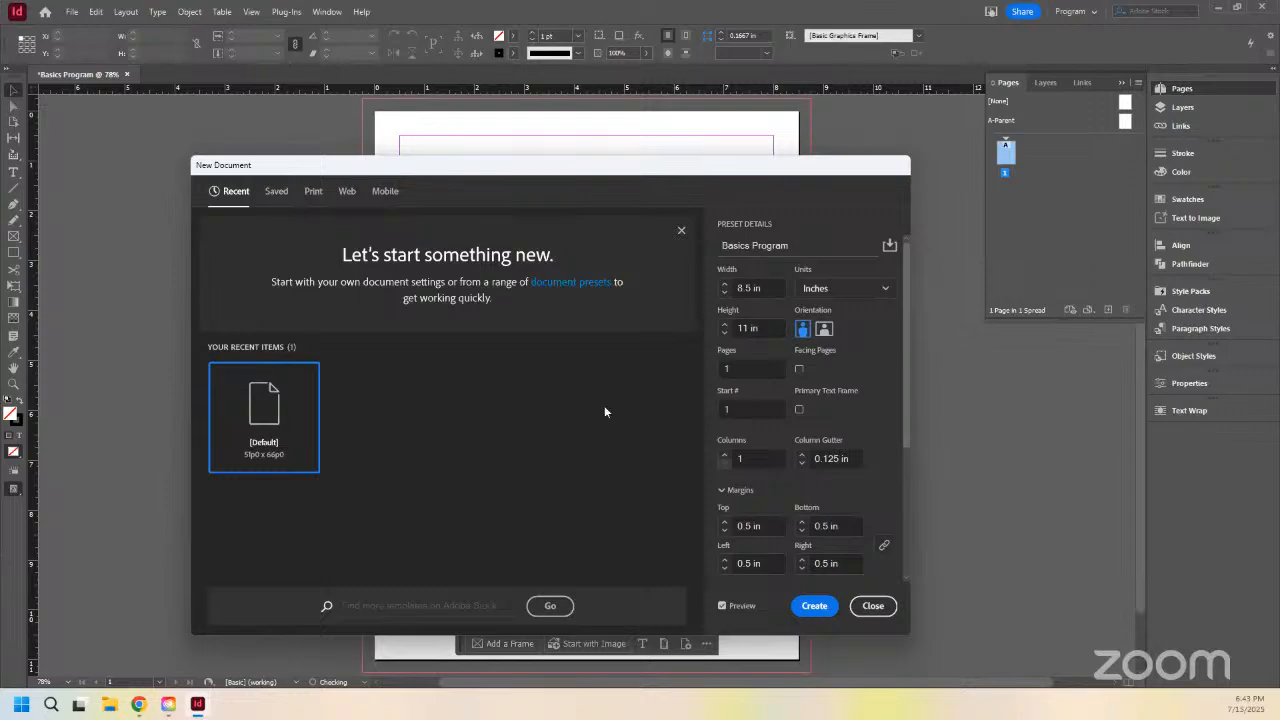
{"action": "left_click", "coordinate": [812, 607]}
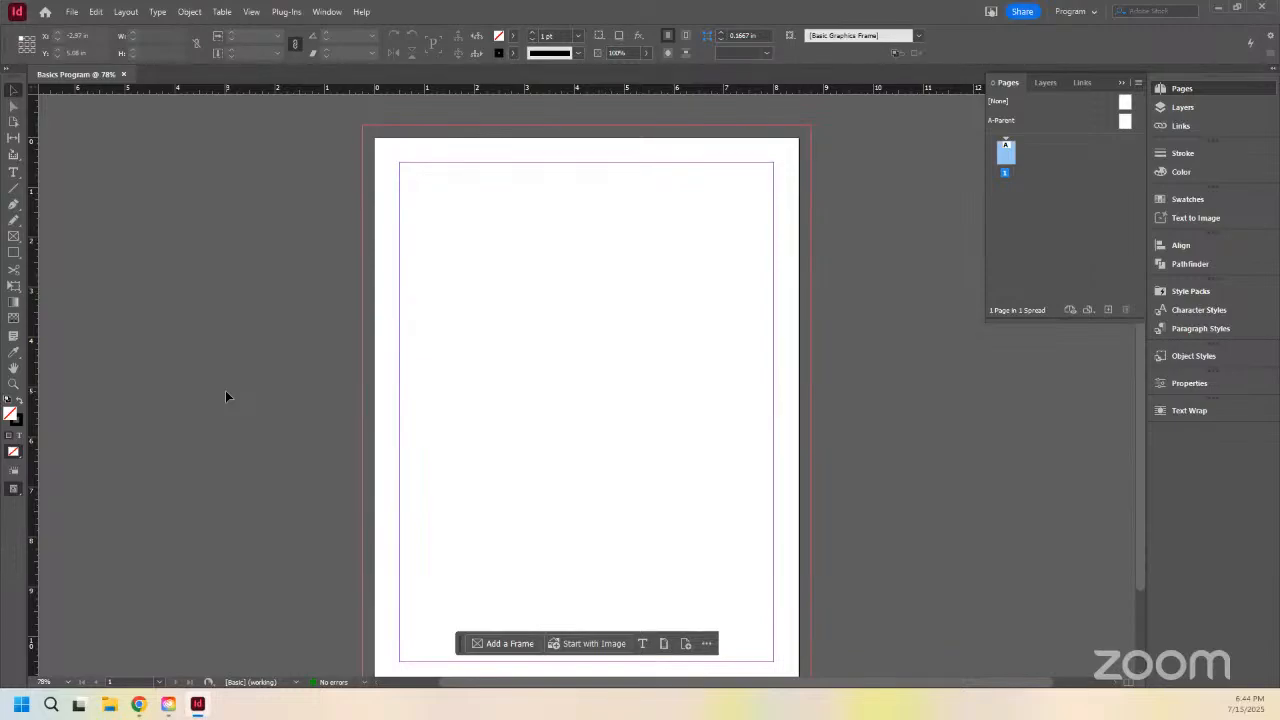
{"action": "scroll", "coordinate": [225, 397], "scroll_direction": "up", "scroll_amount": 1}
{"action": "scroll", "coordinate": [225, 397], "scroll_direction": "down", "scroll_amount": 2}
{"action": "scroll", "coordinate": [225, 397], "scroll_direction": "up", "scroll_amount": 1}
{"action": "scroll", "coordinate": [225, 397], "scroll_direction": "down", "scroll_amount": 1}
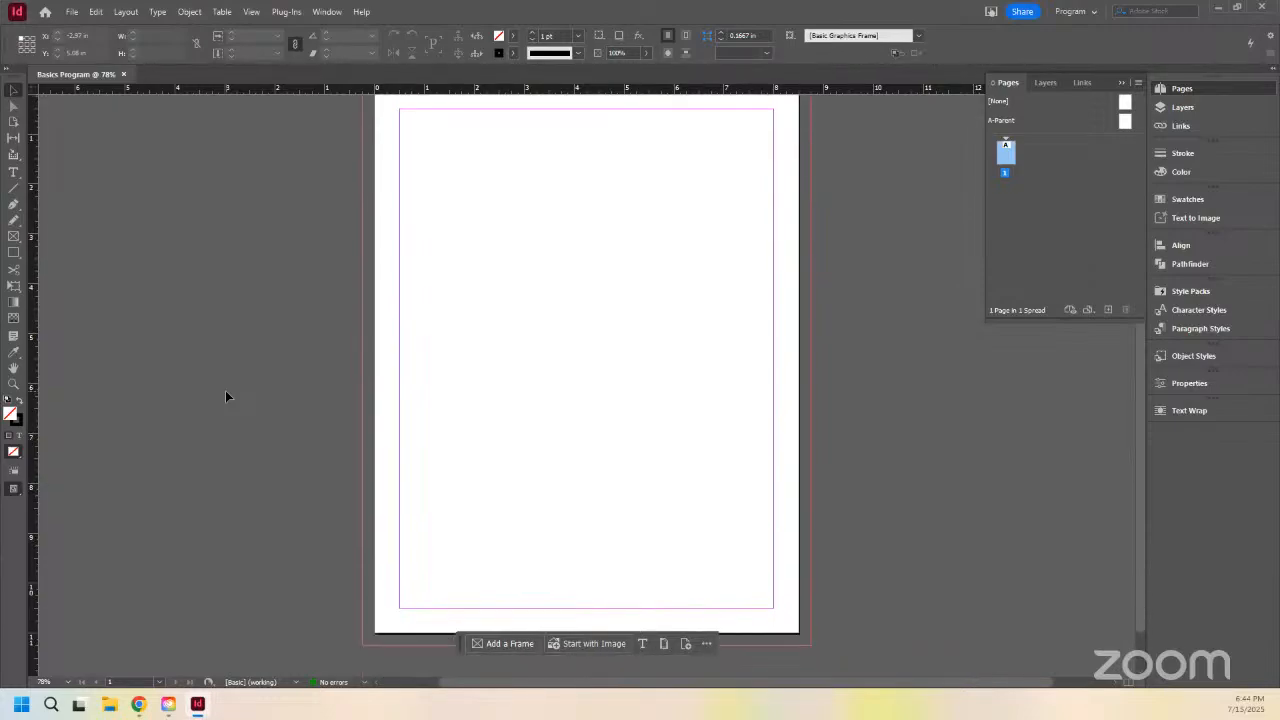
{"action": "scroll", "coordinate": [225, 397], "scroll_direction": "up", "scroll_amount": 1}
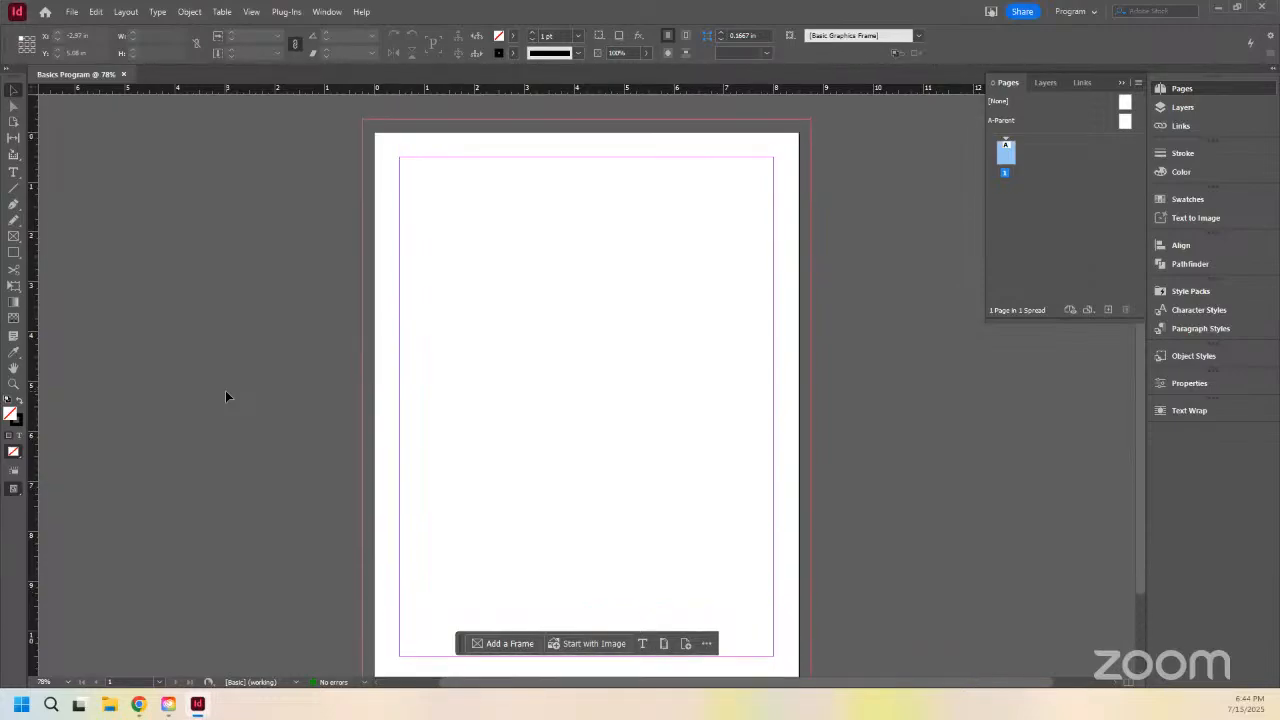
{"action": "scroll", "coordinate": [226, 397], "scroll_direction": "down", "scroll_amount": 1}
{"action": "scroll", "coordinate": [226, 397], "scroll_direction": "up", "scroll_amount": 1}
Step: Create a second document from the 8.5 x 11 in Letter preset on the home screen and collapse the open Pages panel
{"action": "left_click", "coordinate": [44, 13]}
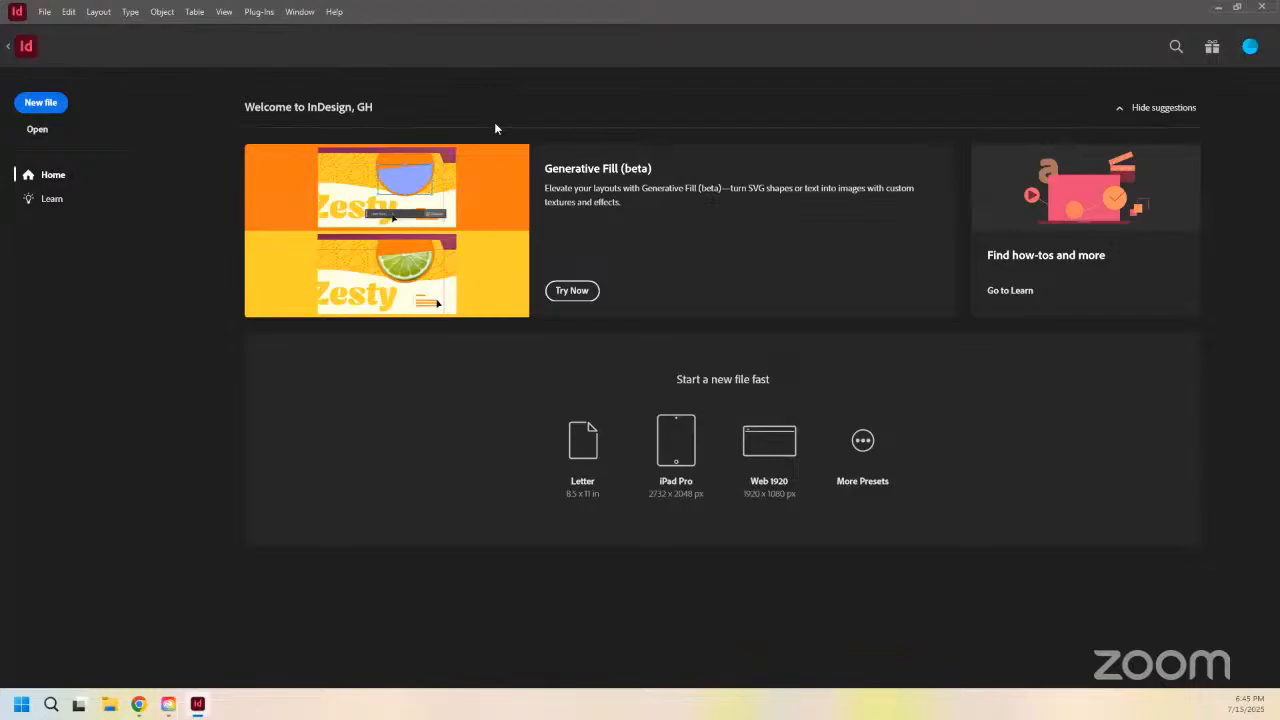
{"action": "left_click", "coordinate": [583, 440]}
{"action": "scroll", "coordinate": [777, 366], "scroll_direction": "up", "scroll_amount": 2}
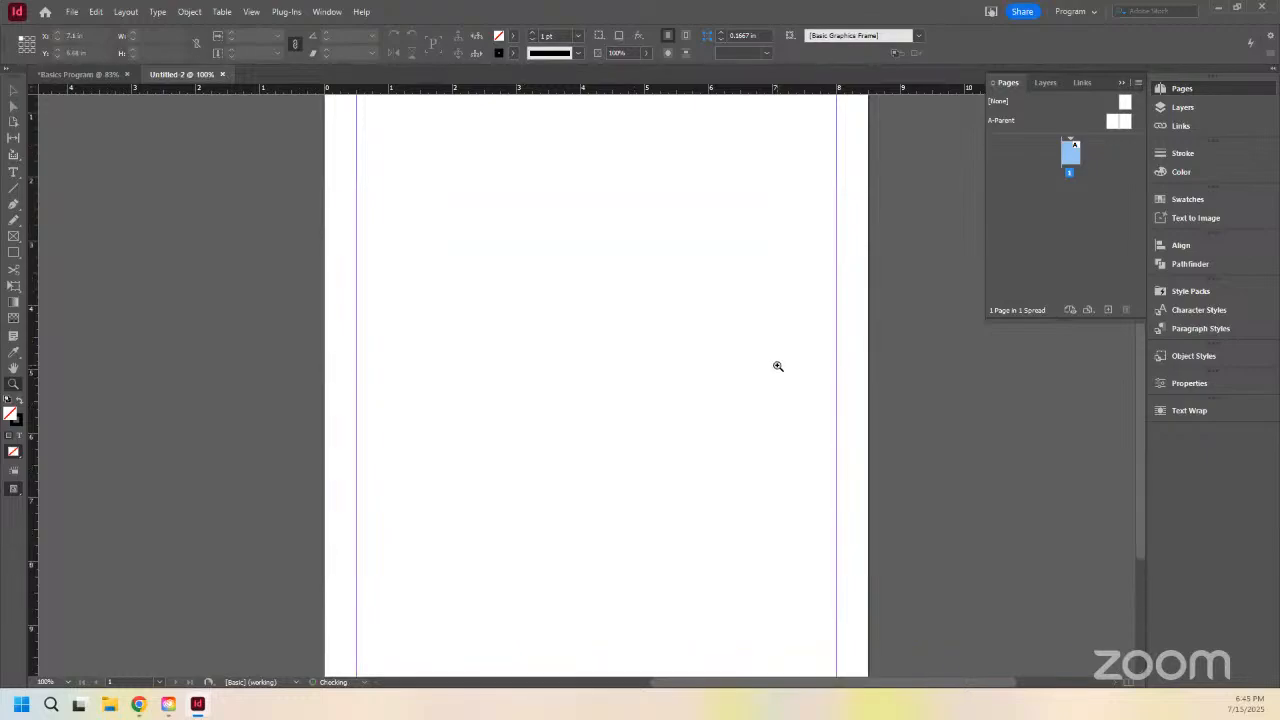
{"action": "left_click", "coordinate": [1124, 83]}
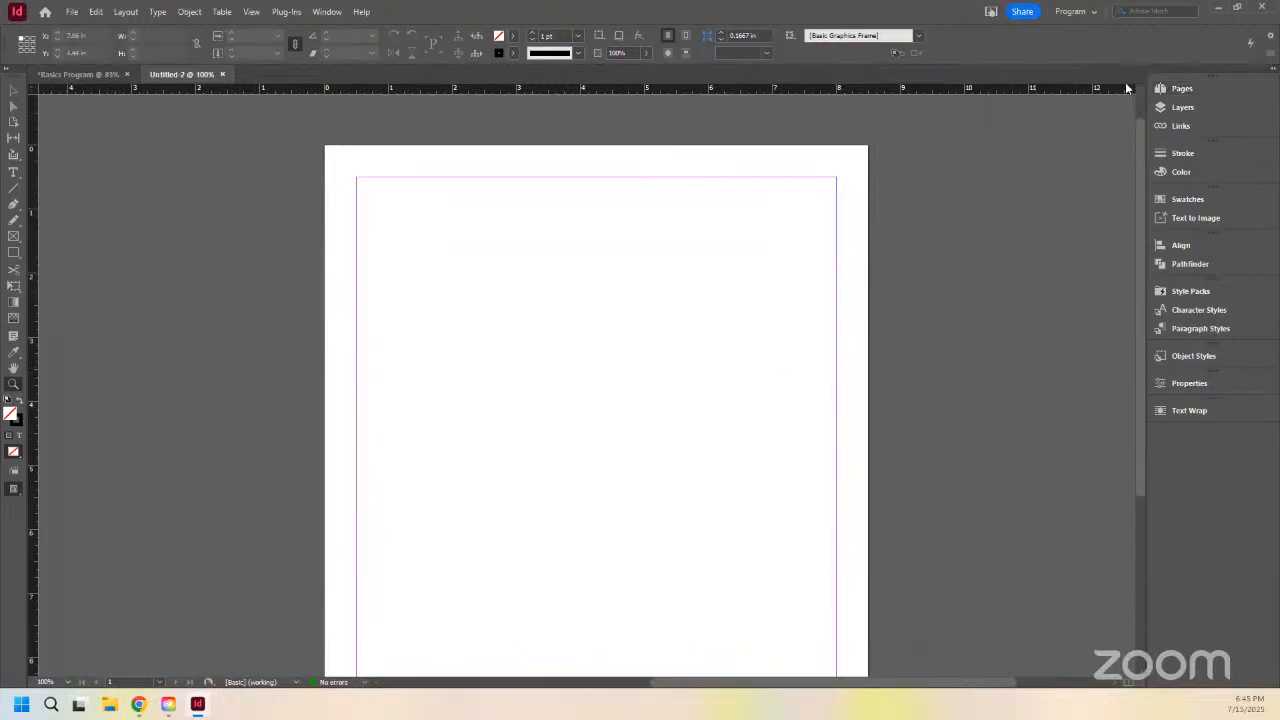
{"action": "left_click", "coordinate": [74, 12]}
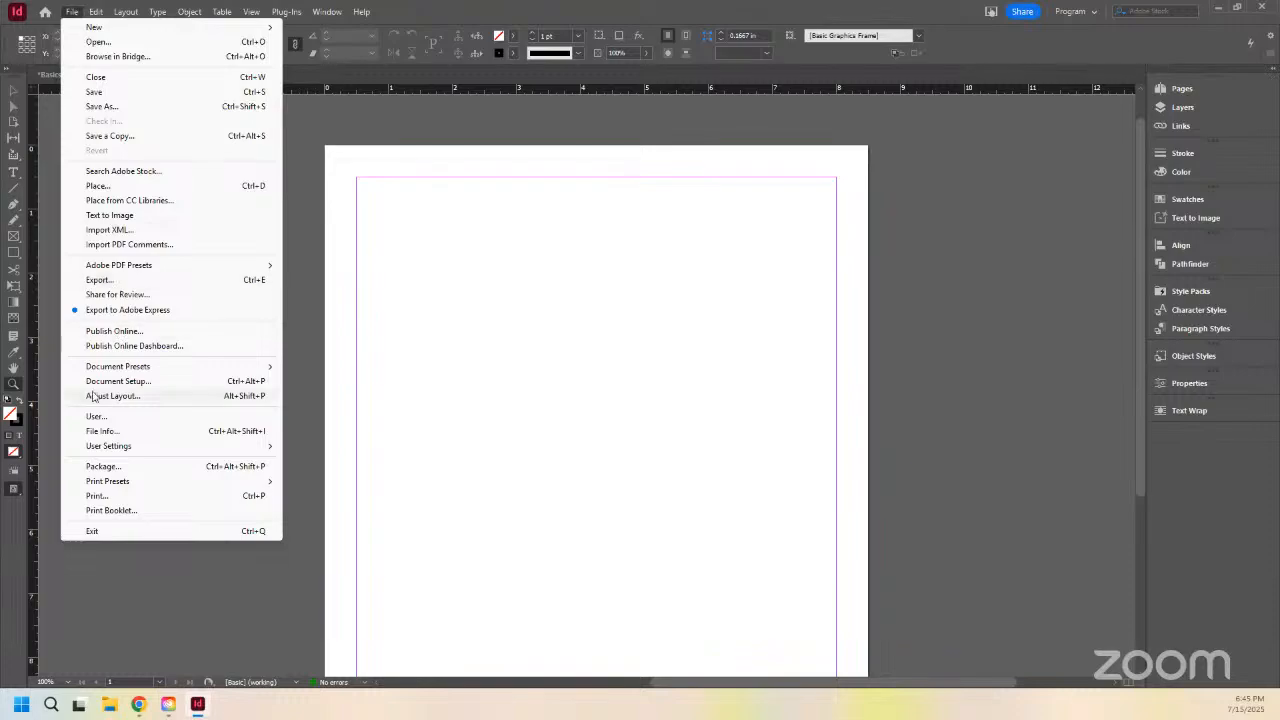
{"action": "mouse_move", "coordinate": [97, 11]}
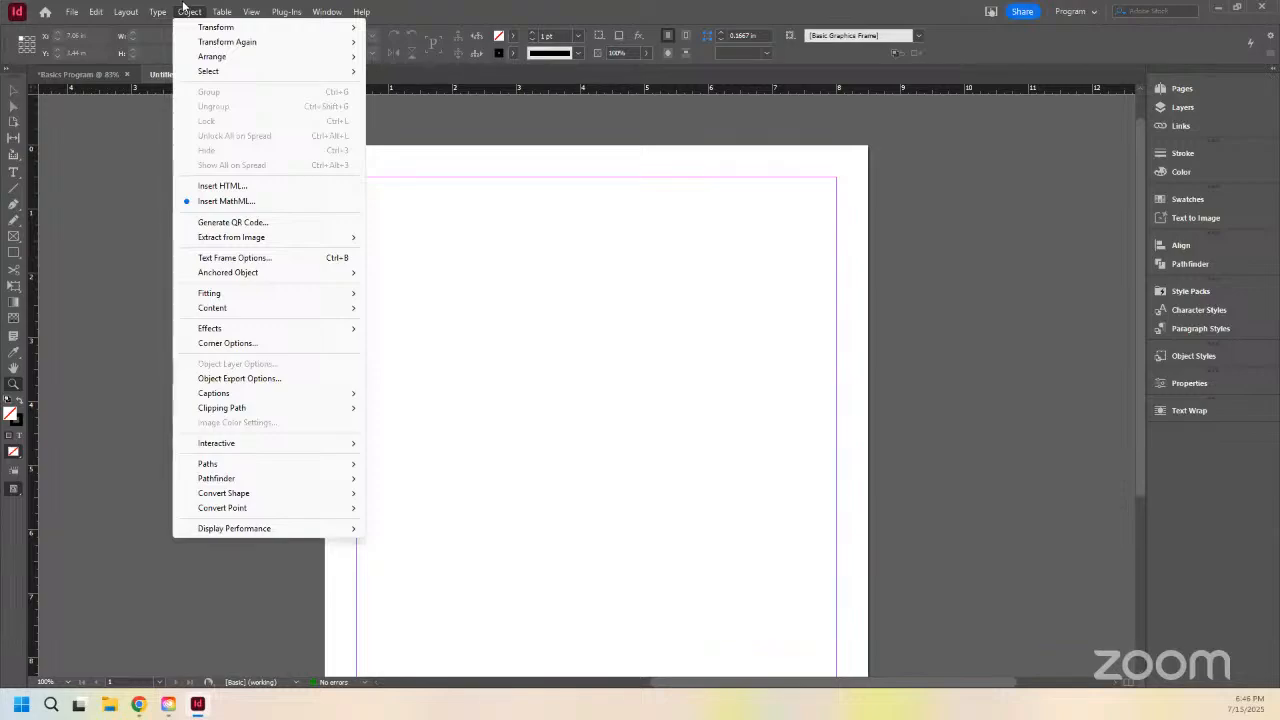
{"action": "mouse_move", "coordinate": [222, 12]}
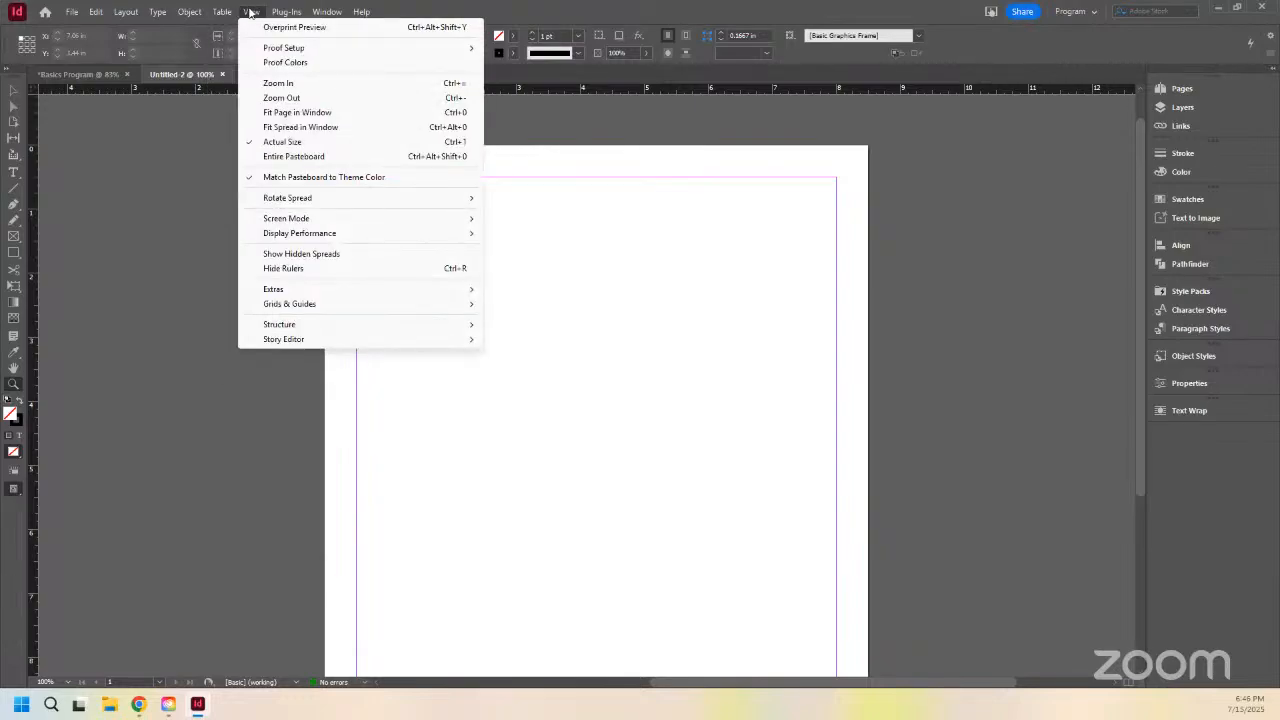
Step: Zoom the untitled document in to 125% and back out to 100%
{"action": "left_click", "coordinate": [267, 86]}
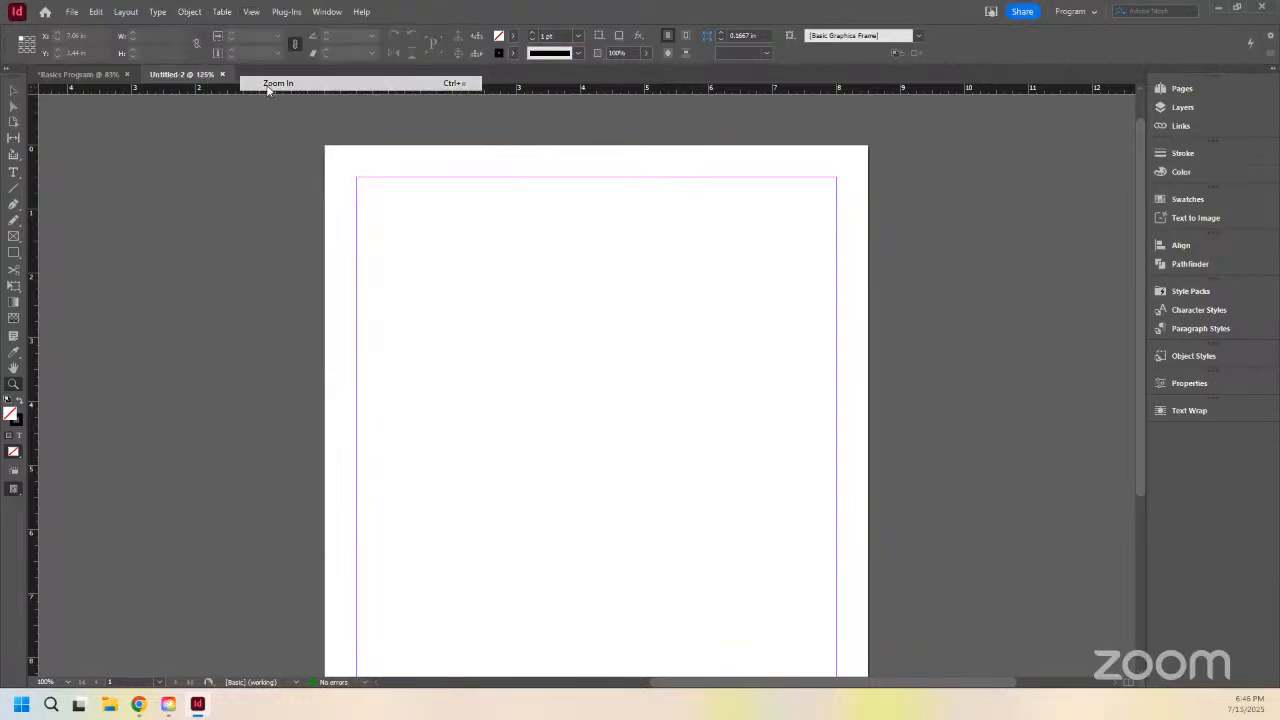
{"action": "left_click", "coordinate": [251, 11]}
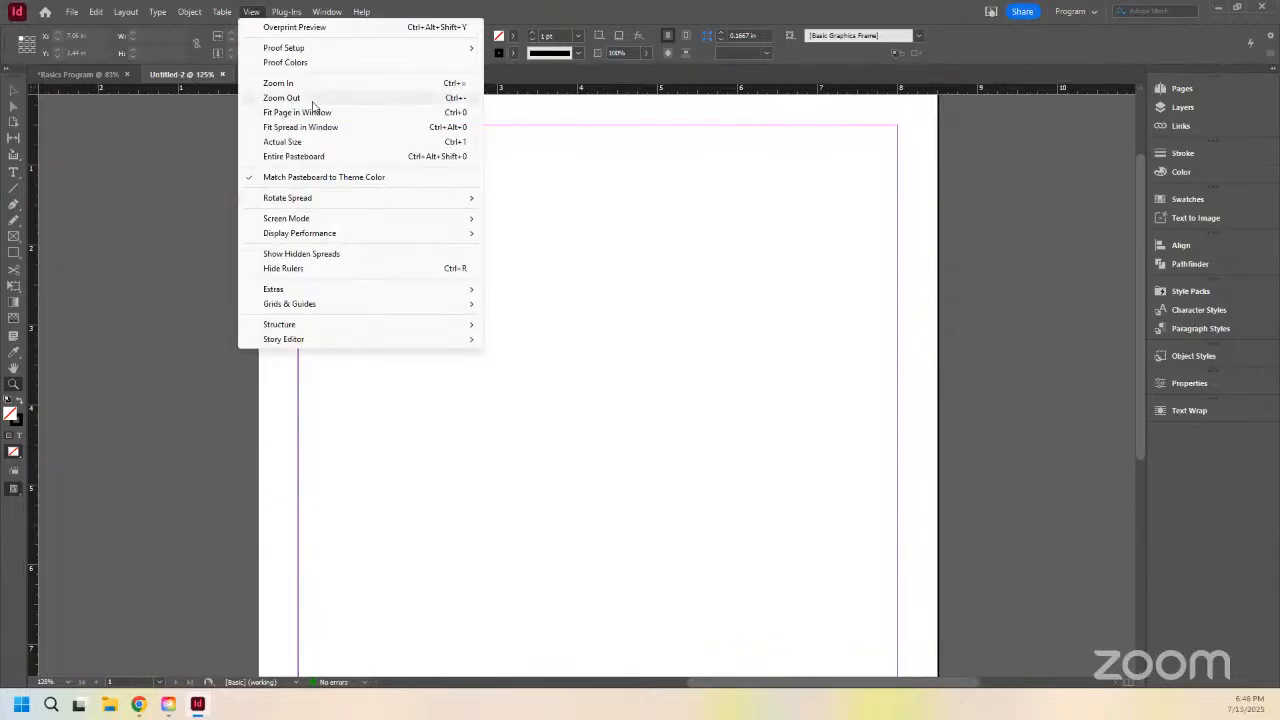
{"action": "left_click", "coordinate": [311, 99]}
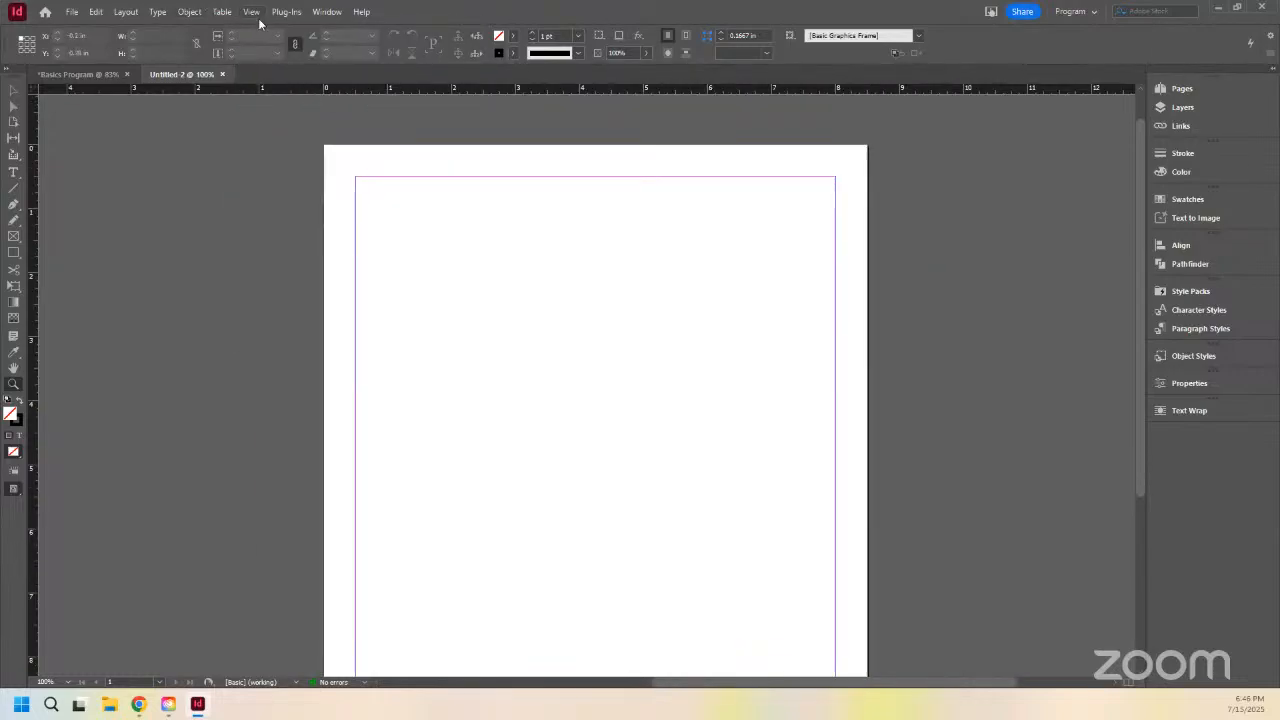
{"action": "scroll", "coordinate": [340, 229], "scroll_direction": "down", "scroll_amount": 2}
{"action": "scroll", "coordinate": [331, 240], "scroll_direction": "up", "scroll_amount": 1}
{"action": "scroll", "coordinate": [292, 347], "scroll_direction": "down", "scroll_amount": 2}
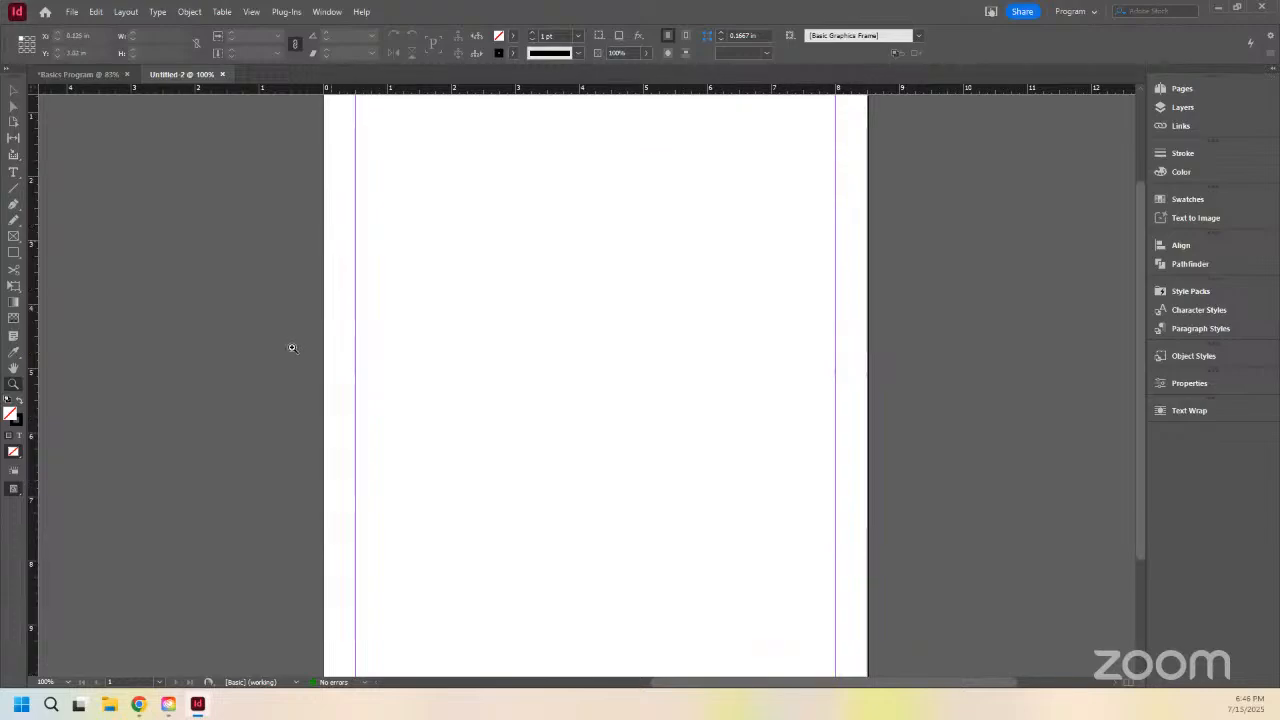
{"action": "left_click", "coordinate": [66, 682]}
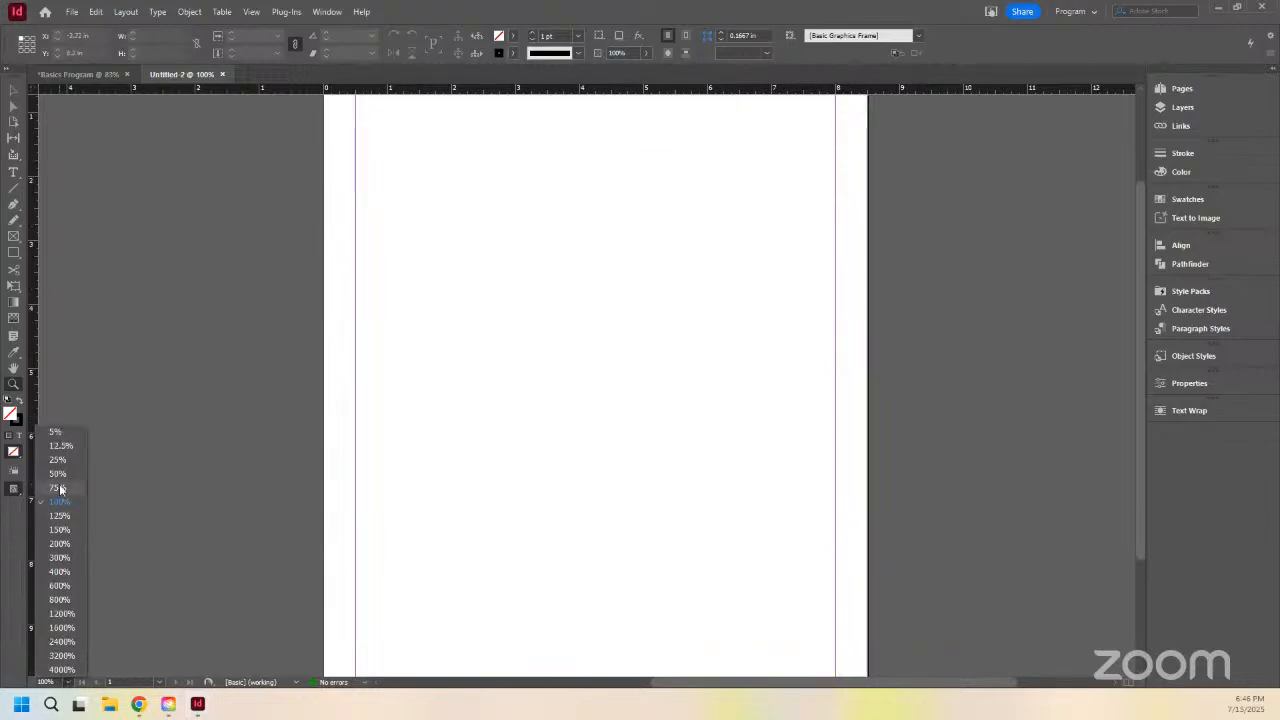
{"action": "left_click", "coordinate": [71, 684]}
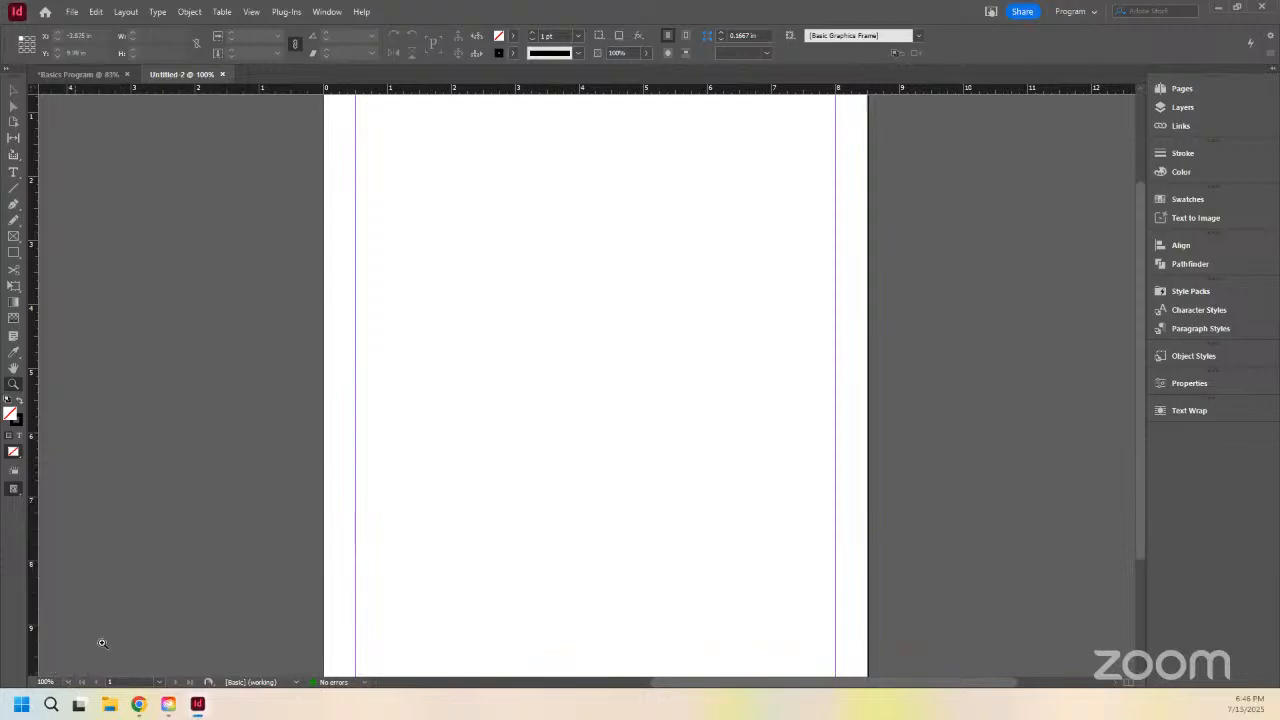
{"action": "left_click", "coordinate": [290, 11]}
{"action": "mouse_move", "coordinate": [323, 11]}
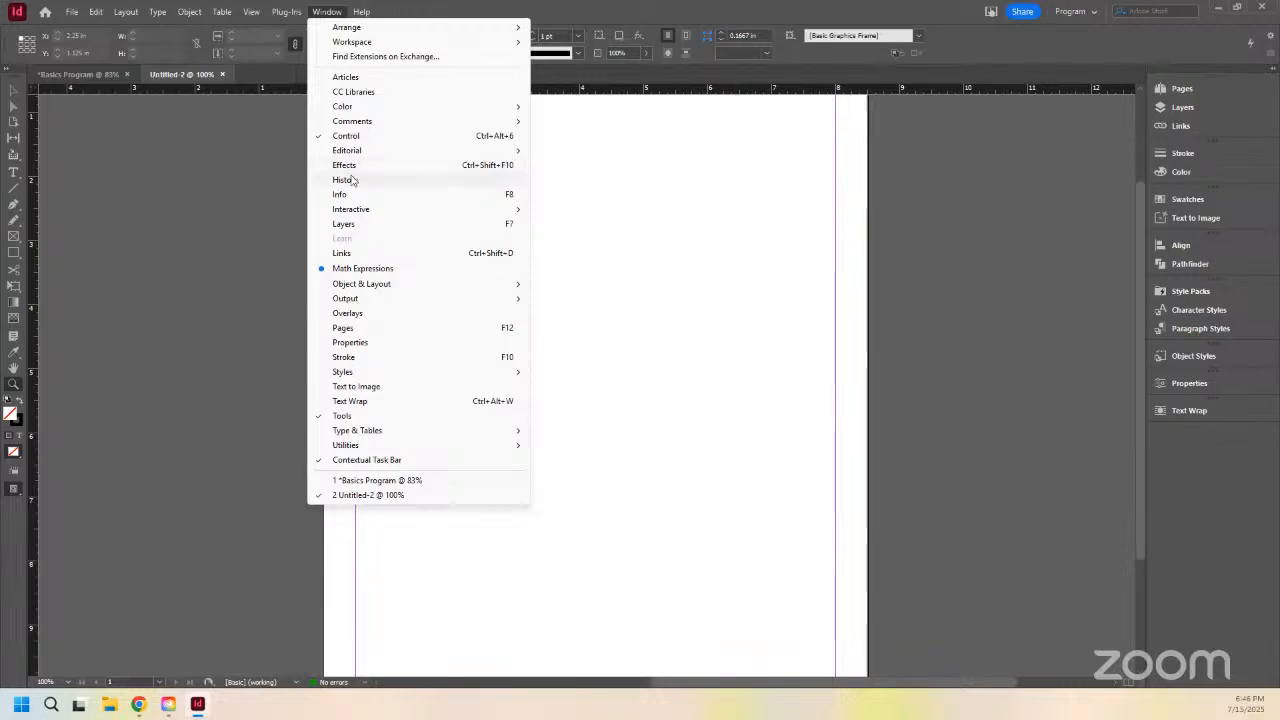
{"action": "left_click", "coordinate": [328, 13]}
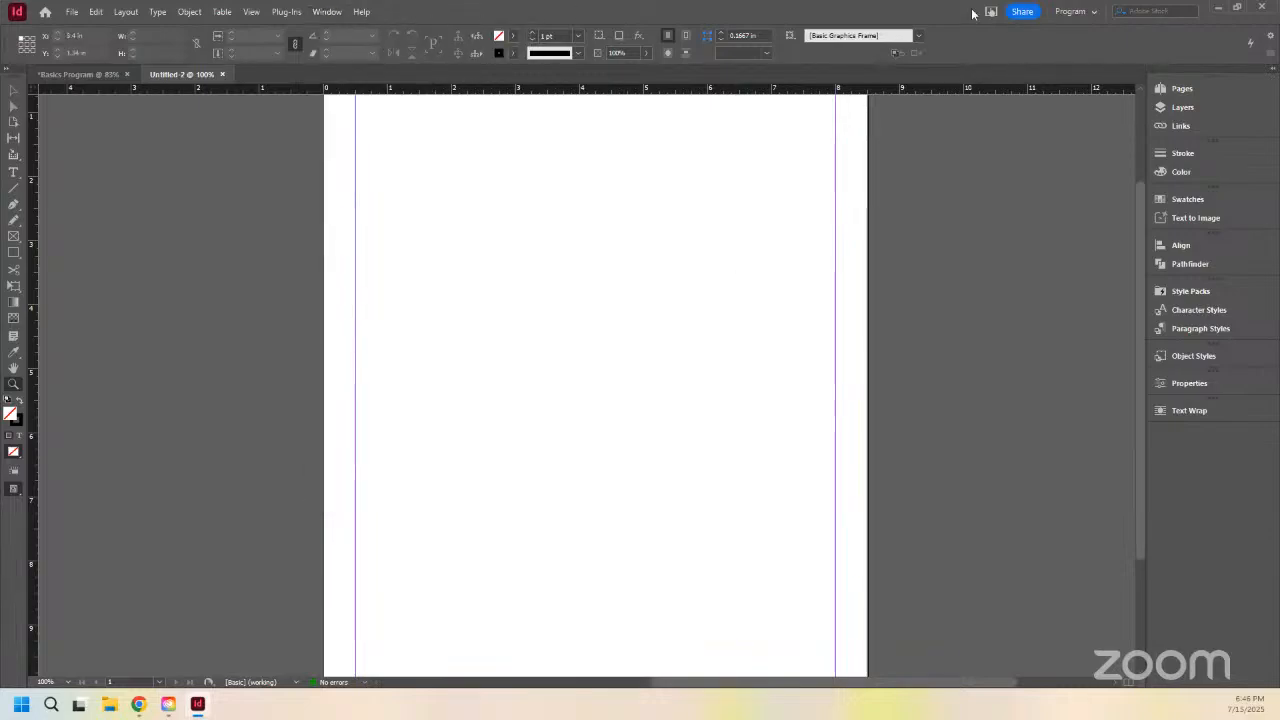
Step: View the sharing options for the untitled document and dismiss them without saving
{"action": "left_click", "coordinate": [1023, 12]}
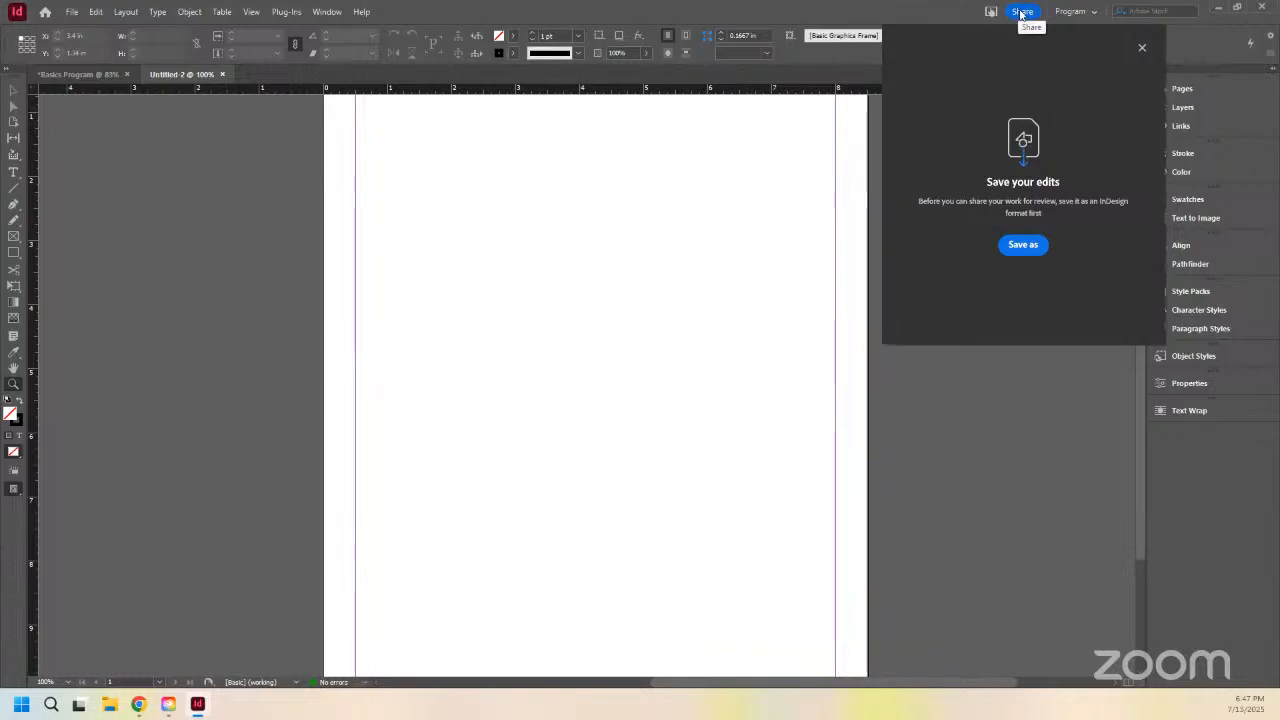
{"action": "left_click", "coordinate": [1143, 48]}
Step: Switch the workspace from Program to Essentials
{"action": "left_click", "coordinate": [1073, 12]}
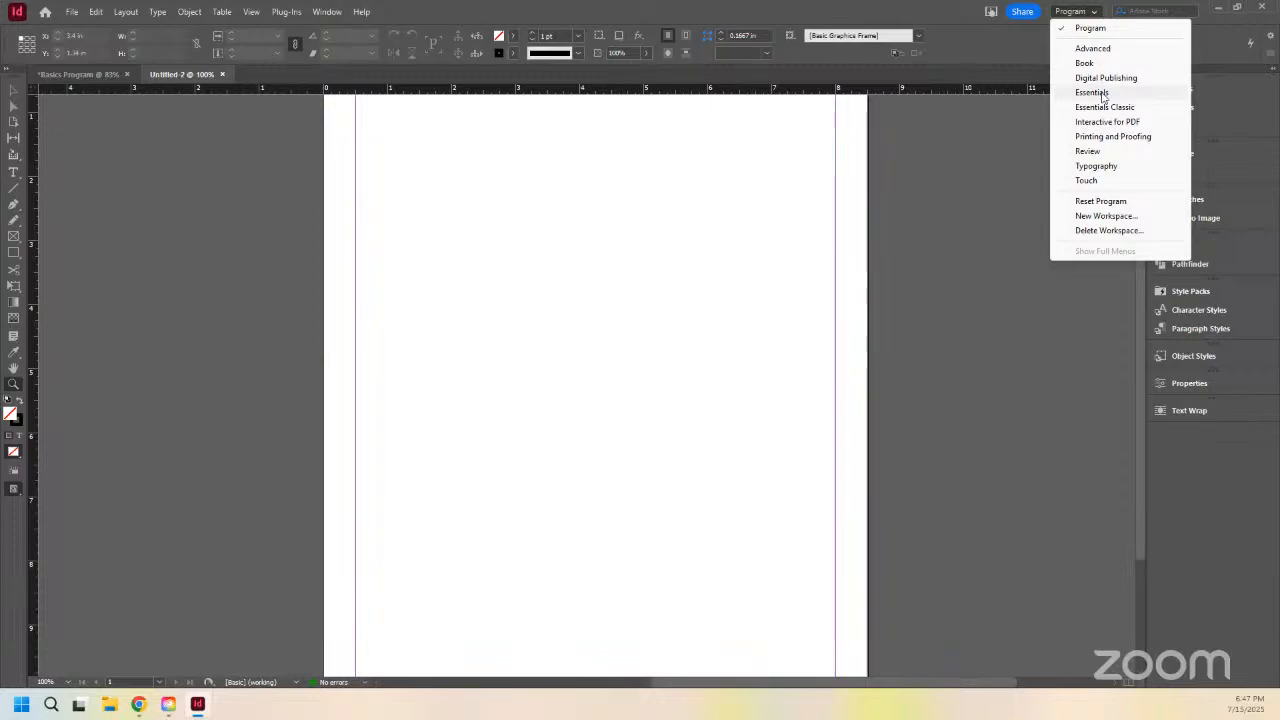
{"action": "left_click", "coordinate": [1097, 94]}
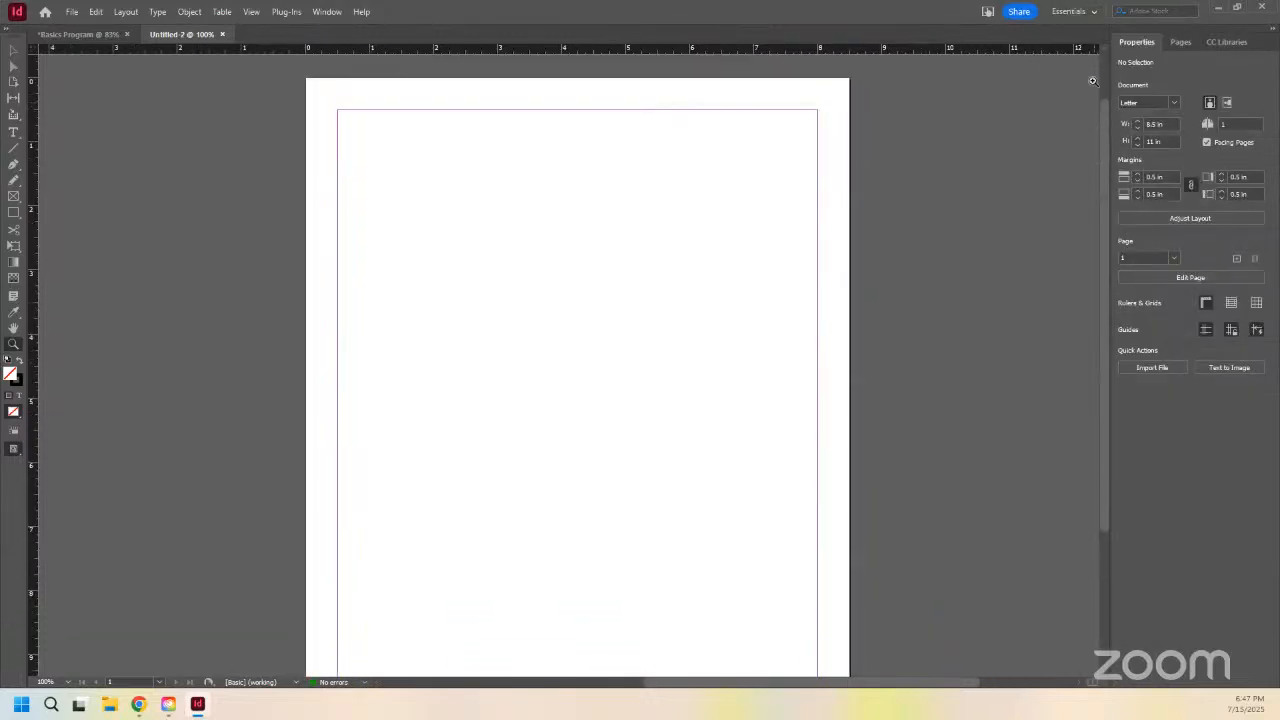
Step: Switch the workspace to Essentials Classic and look over its layout
{"action": "left_click", "coordinate": [1076, 10]}
{"action": "left_click", "coordinate": [1110, 107]}
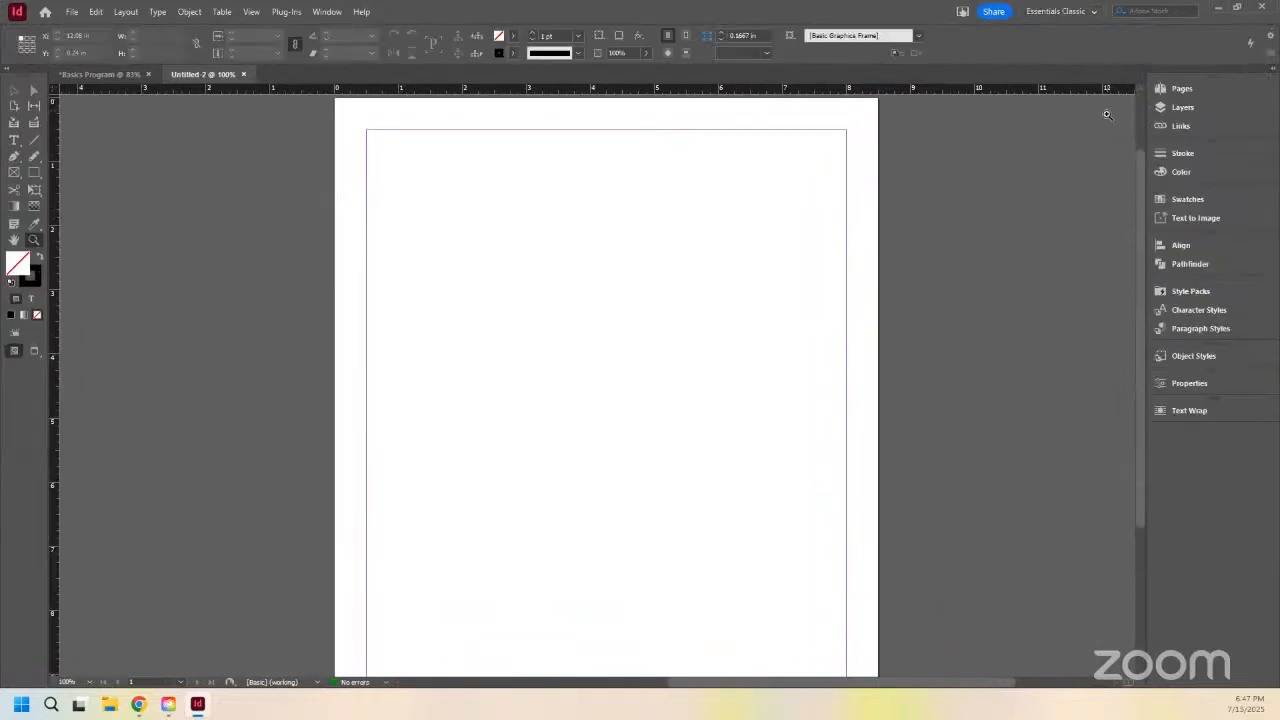
{"action": "scroll", "coordinate": [1116, 118], "scroll_direction": "up", "scroll_amount": 2}
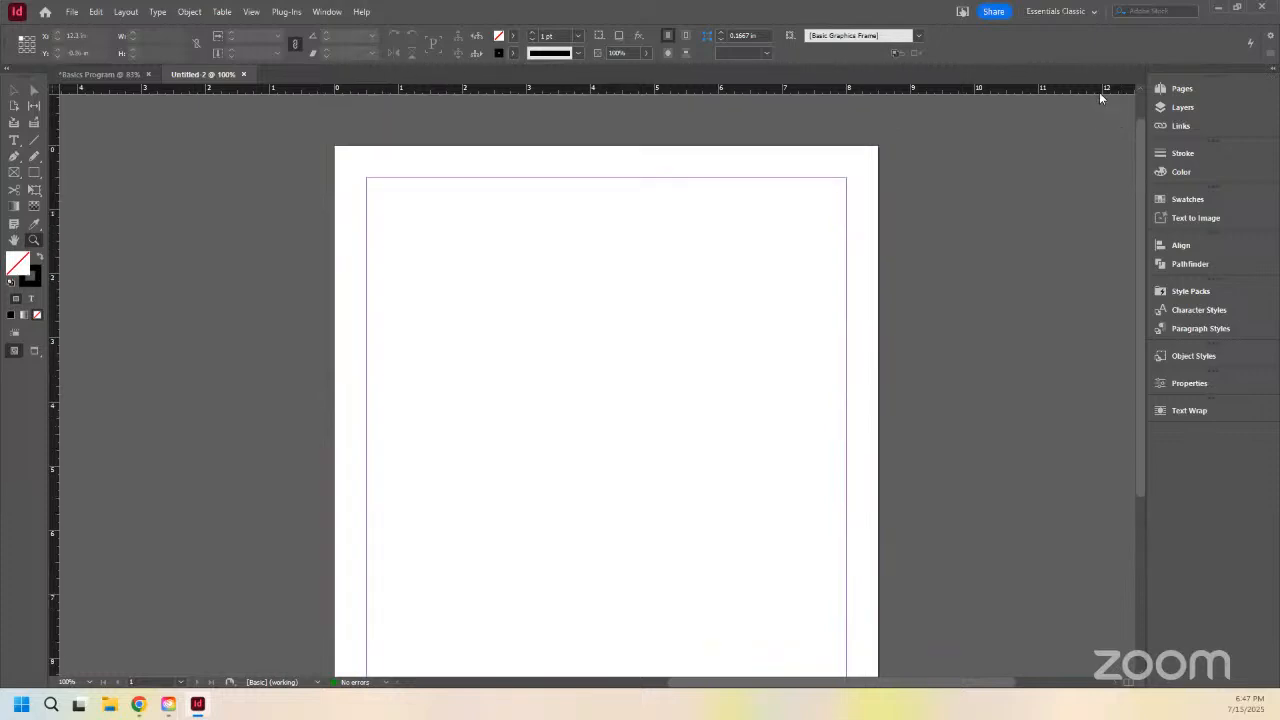
{"action": "scroll", "coordinate": [1100, 95], "scroll_direction": "down", "scroll_amount": 2}
Step: Switch the workspace to Book to look over its layout, and return to the Program workspace
{"action": "left_click", "coordinate": [1058, 11]}
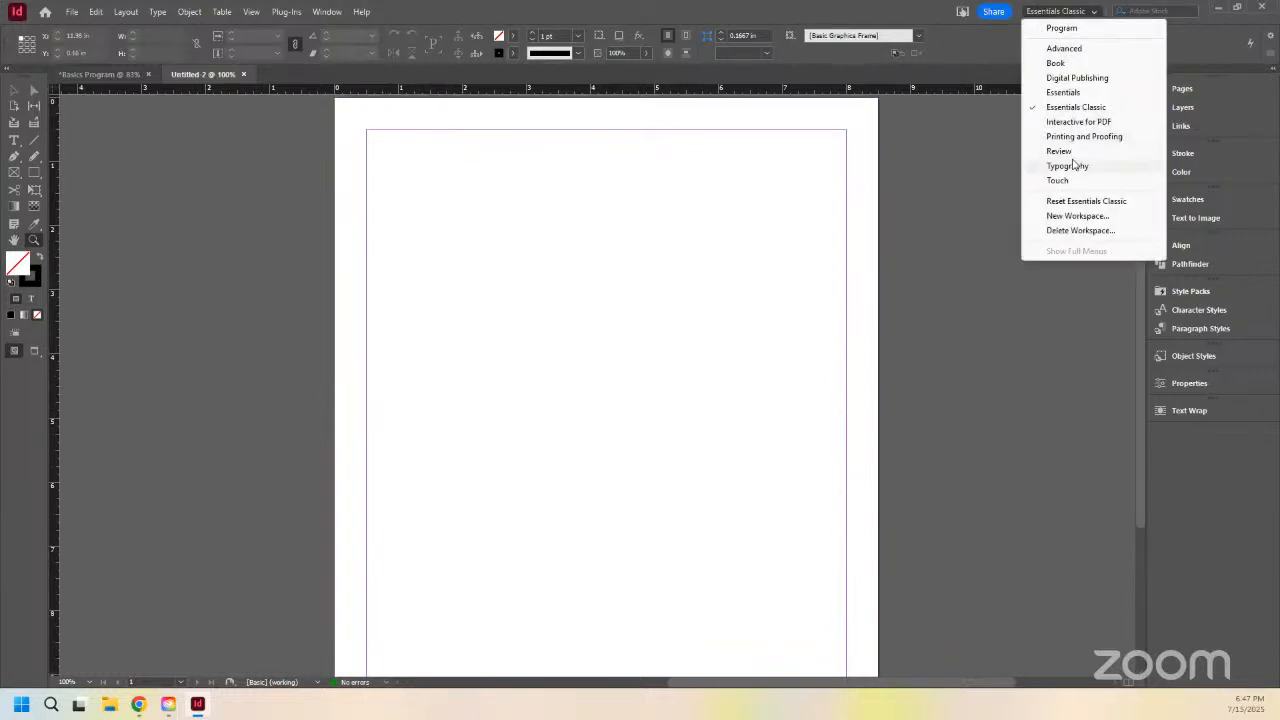
{"action": "left_click", "coordinate": [1056, 64]}
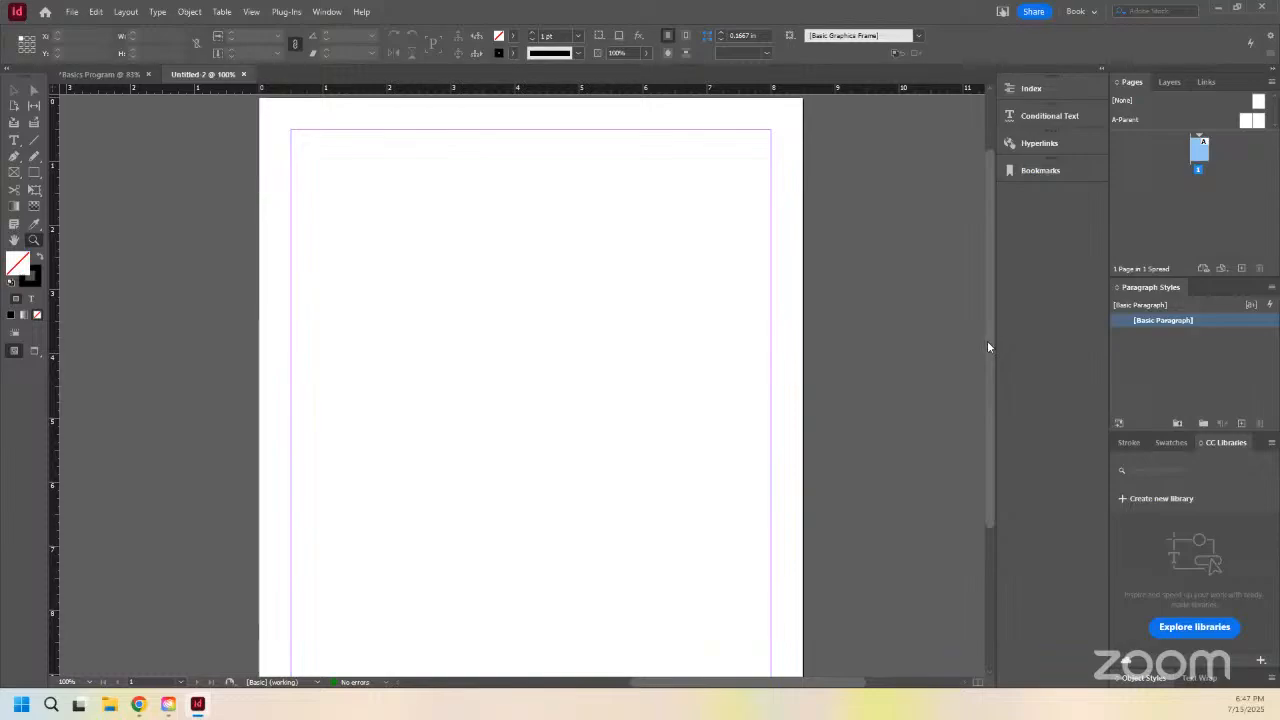
{"action": "left_click", "coordinate": [1078, 11]}
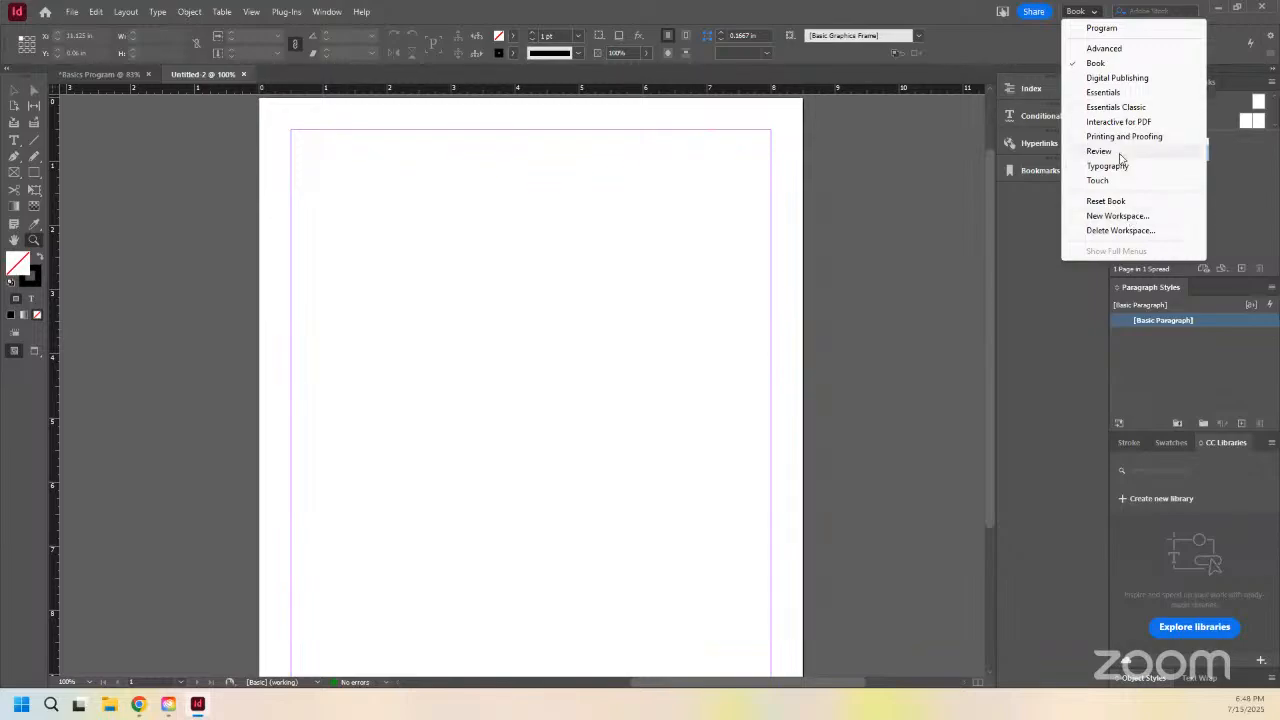
{"action": "left_click", "coordinate": [1101, 27]}
{"action": "scroll", "coordinate": [1045, 352], "scroll_direction": "up", "scroll_amount": 1}
{"action": "scroll", "coordinate": [1054, 354], "scroll_direction": "down", "scroll_amount": 1}
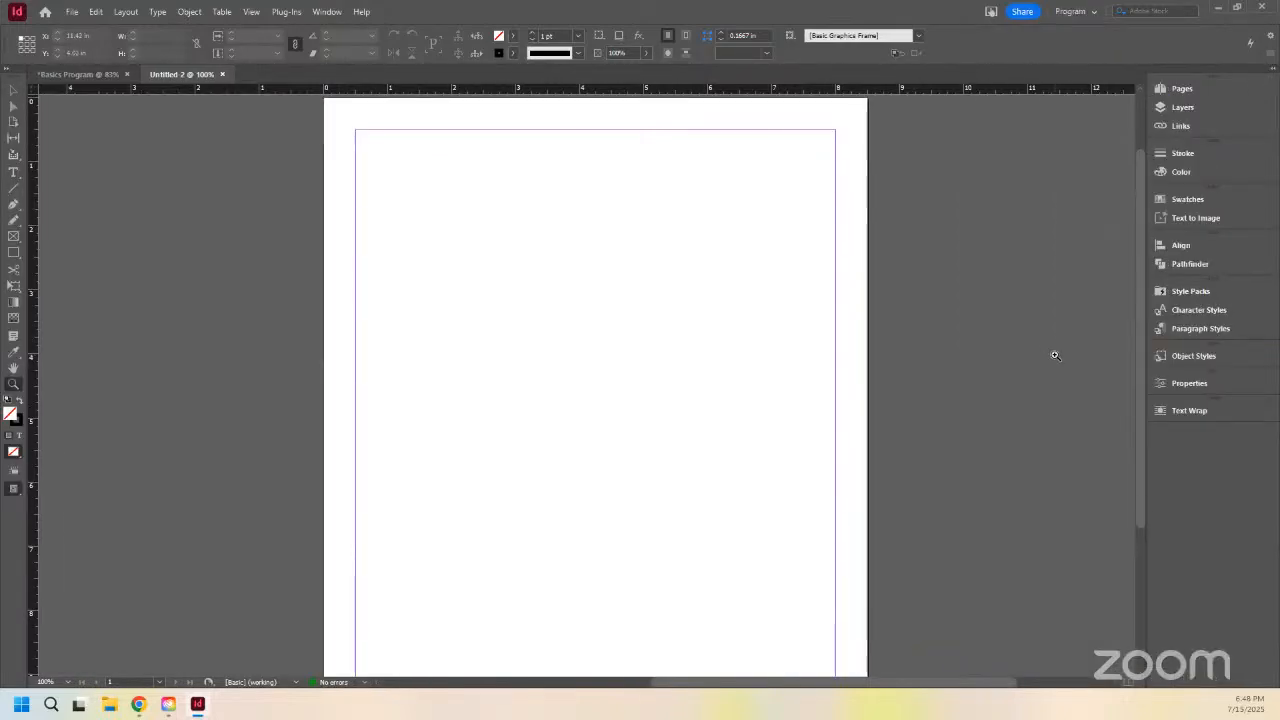
{"action": "scroll", "coordinate": [1055, 355], "scroll_direction": "up", "scroll_amount": 1}
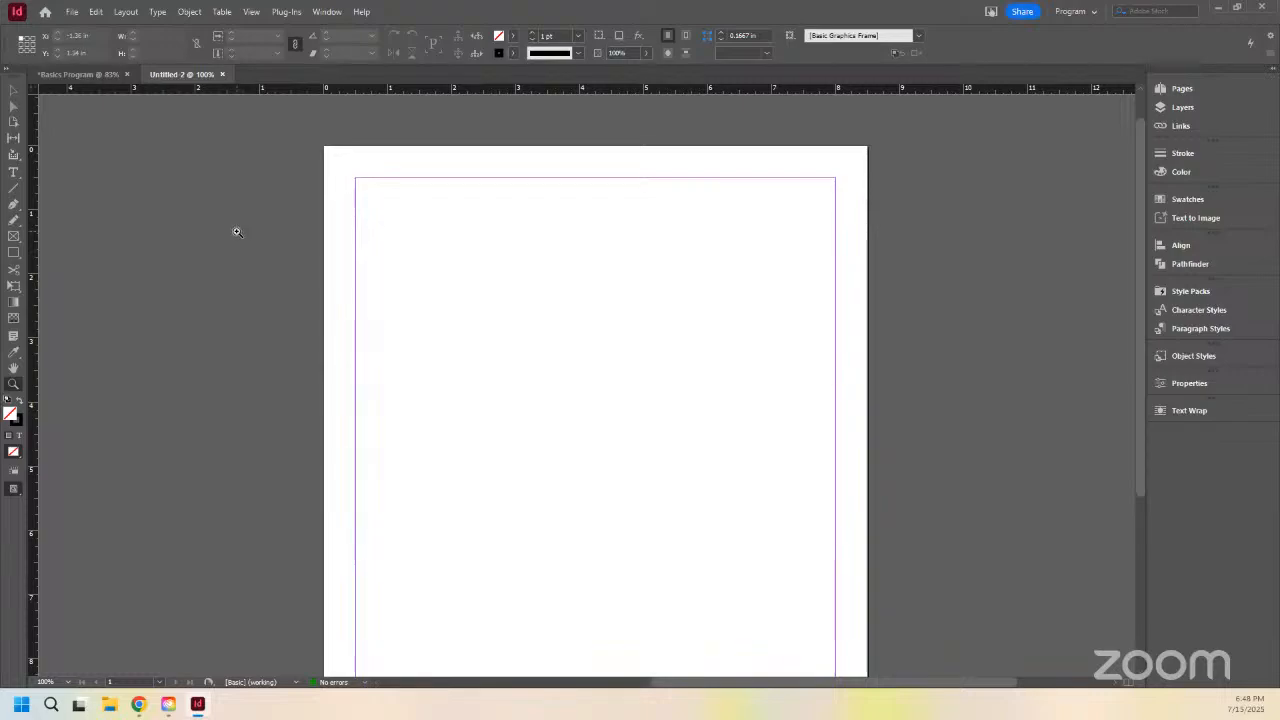
{"action": "scroll", "coordinate": [971, 463], "scroll_direction": "down", "scroll_amount": 1}
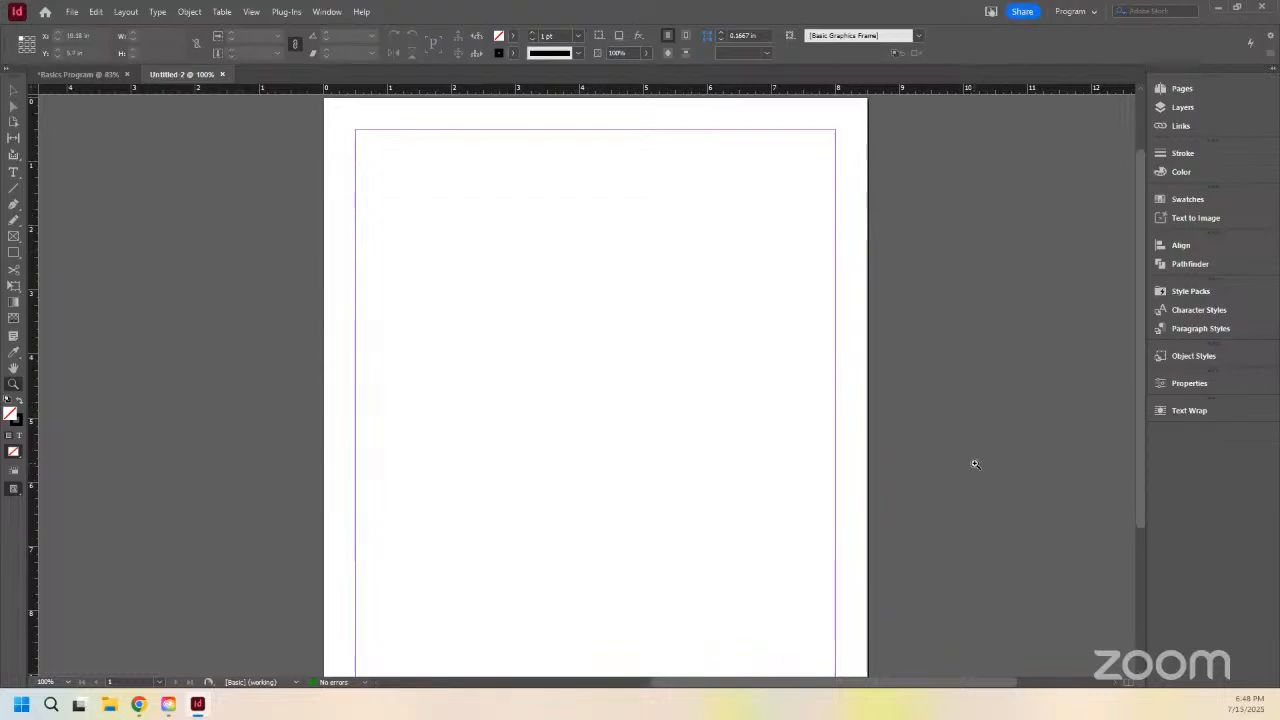
{"action": "scroll", "coordinate": [975, 464], "scroll_direction": "up", "scroll_amount": 2}
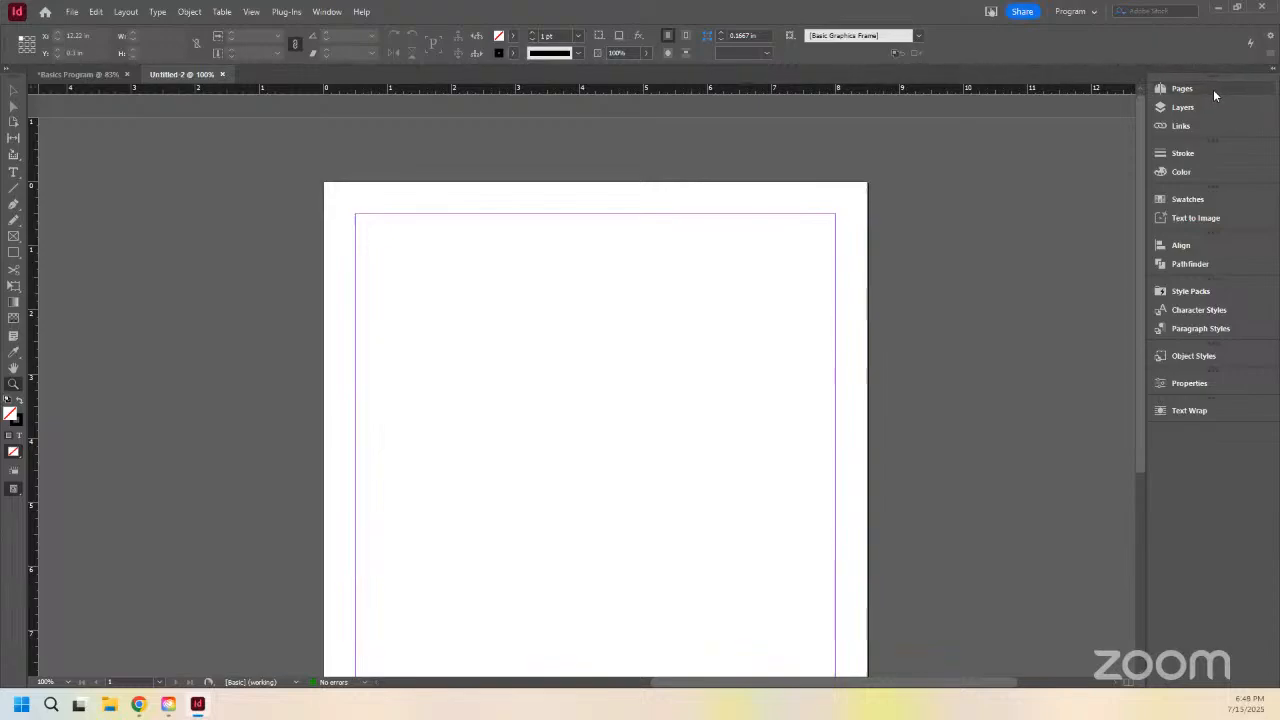
Step: Expand and collapse the Color, Links, Layers and Pages panels to look at what each contains
{"action": "left_click", "coordinate": [1191, 171]}
{"action": "left_click", "coordinate": [1191, 171]}
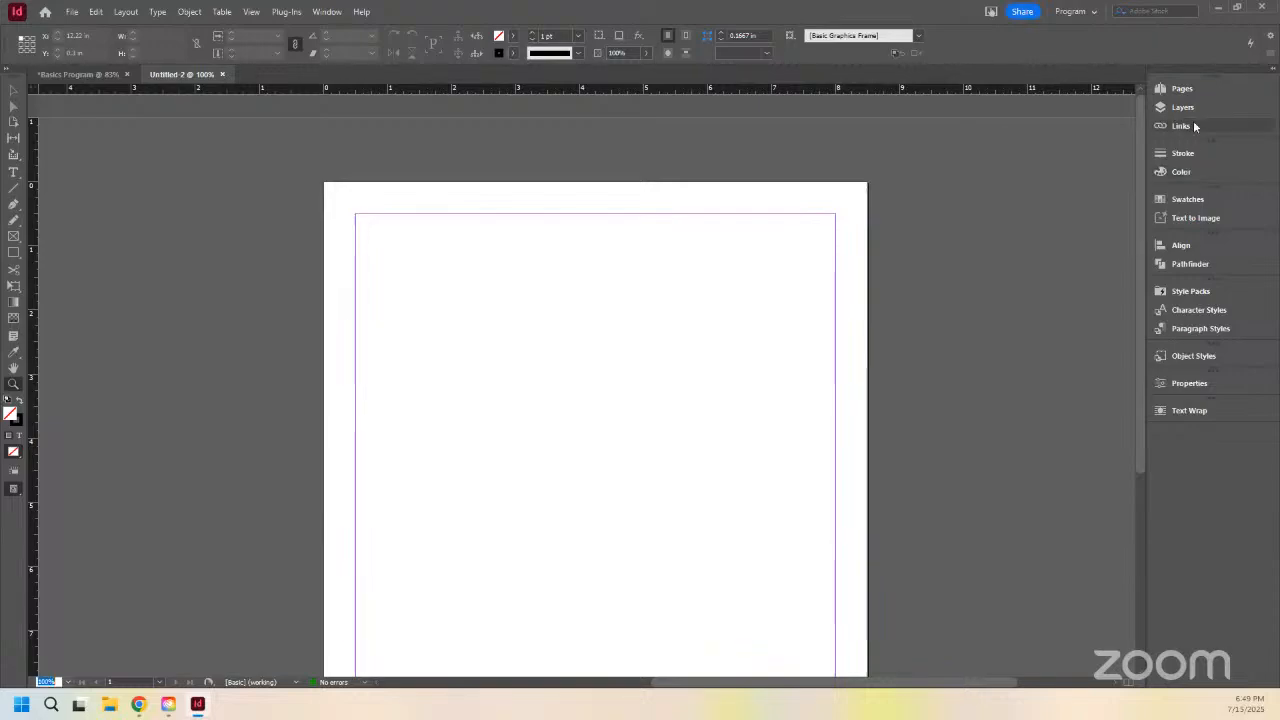
{"action": "left_click", "coordinate": [1194, 123]}
{"action": "left_click", "coordinate": [1193, 124]}
{"action": "left_click", "coordinate": [1199, 109]}
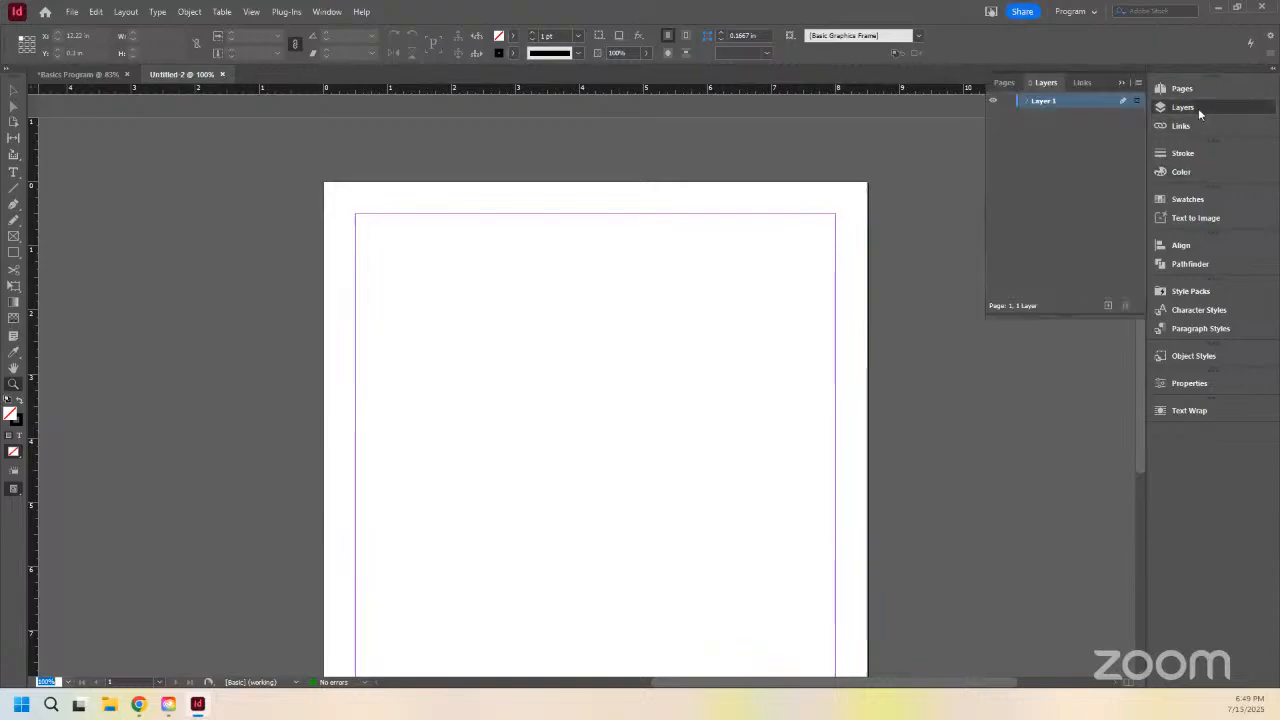
{"action": "left_click", "coordinate": [1198, 108]}
{"action": "left_click", "coordinate": [1196, 92]}
{"action": "left_click", "coordinate": [1196, 92]}
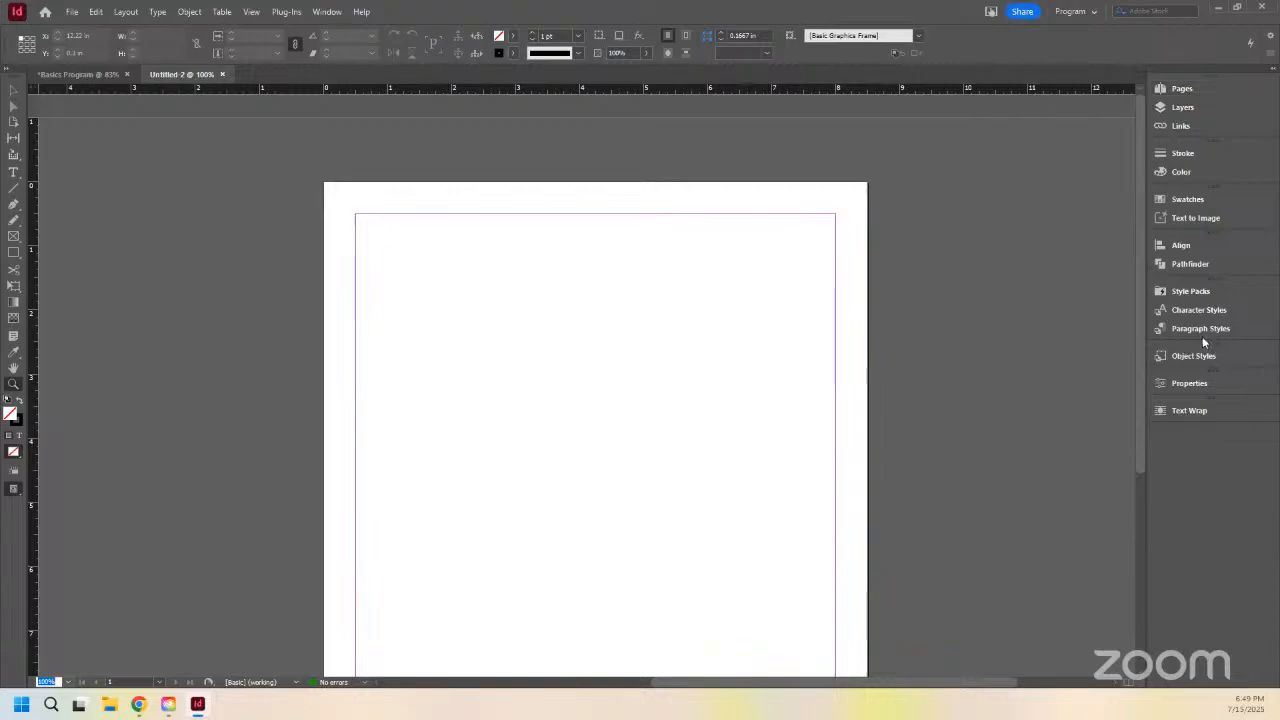
Step: View the Color panel's fill, stroke and CMYK controls, and collapse the panel again
{"action": "scroll", "coordinate": [984, 331], "scroll_direction": "down", "scroll_amount": 1}
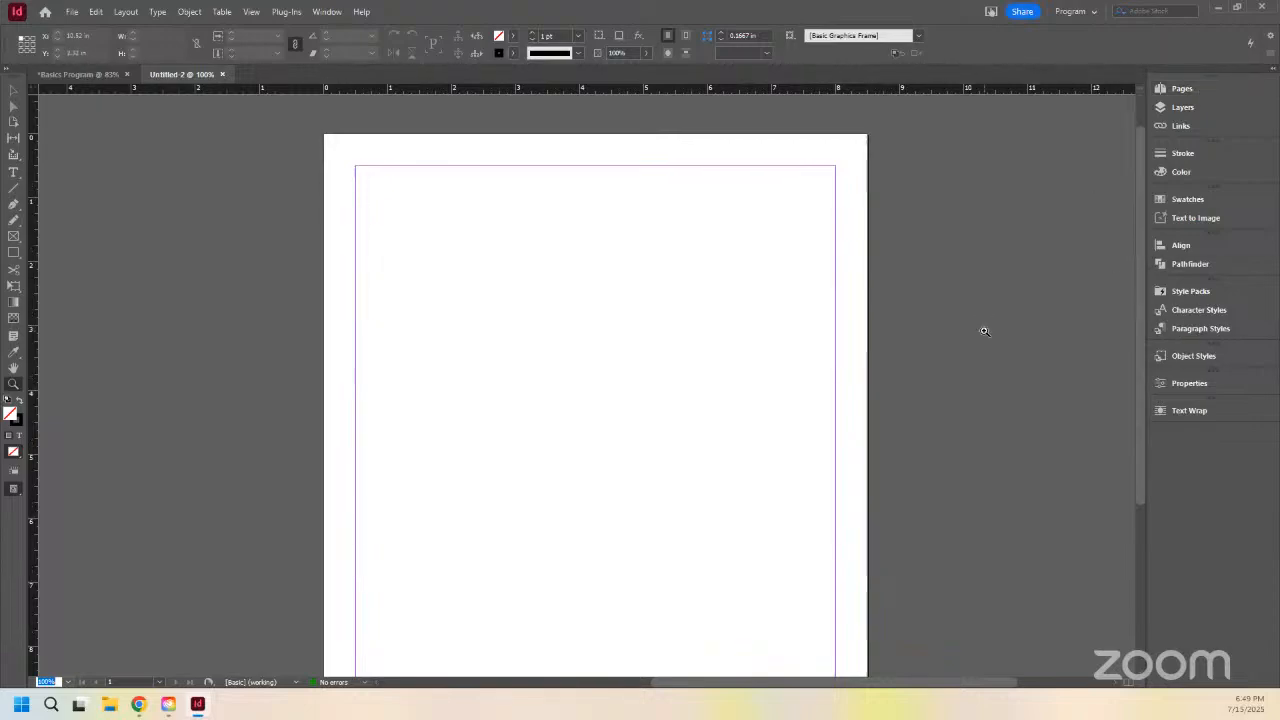
{"action": "scroll", "coordinate": [984, 331], "scroll_direction": "up", "scroll_amount": 1}
{"action": "scroll", "coordinate": [571, 343], "scroll_direction": "down", "scroll_amount": 2}
{"action": "scroll", "coordinate": [1017, 412], "scroll_direction": "up", "scroll_amount": 1}
{"action": "scroll", "coordinate": [1015, 410], "scroll_direction": "down", "scroll_amount": 1}
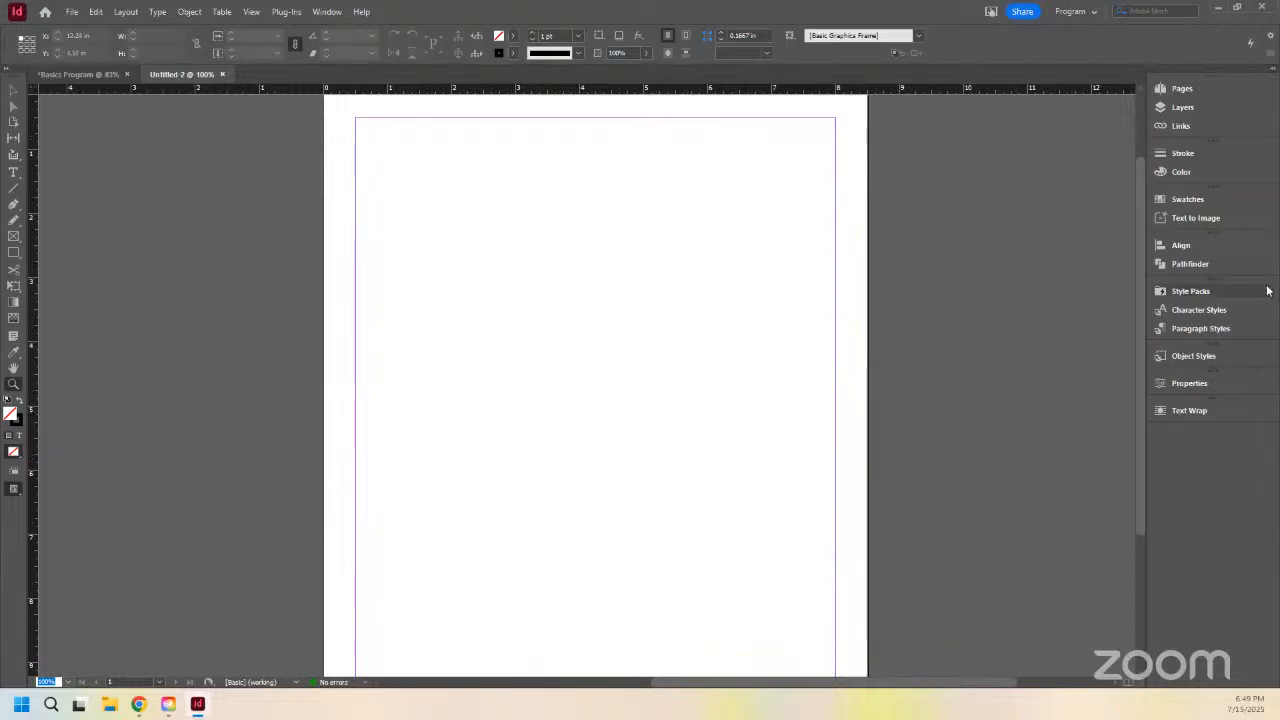
{"action": "left_click", "coordinate": [1180, 172]}
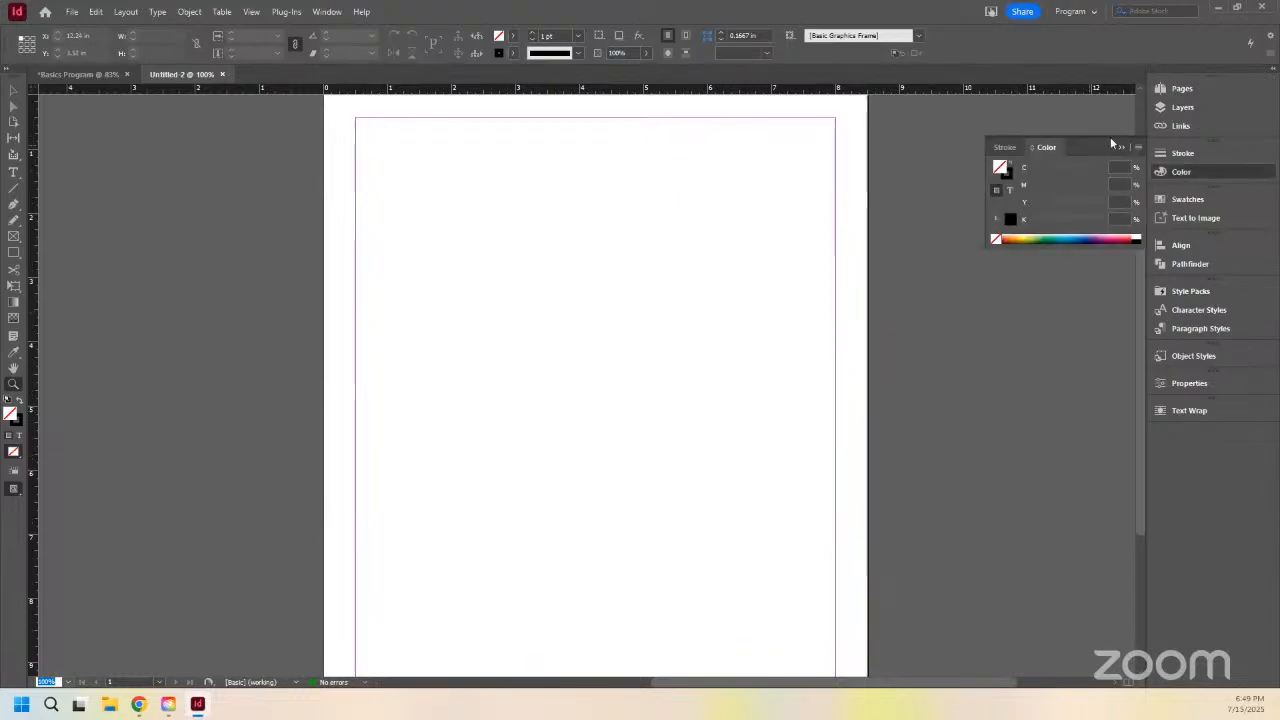
{"action": "left_click", "coordinate": [1177, 171]}
Step: Expand the toolbox to two columns to look over its tools, and return it to a single column
{"action": "scroll", "coordinate": [640, 270], "scroll_direction": "up", "scroll_amount": 2}
{"action": "scroll", "coordinate": [641, 277], "scroll_direction": "down", "scroll_amount": 1}
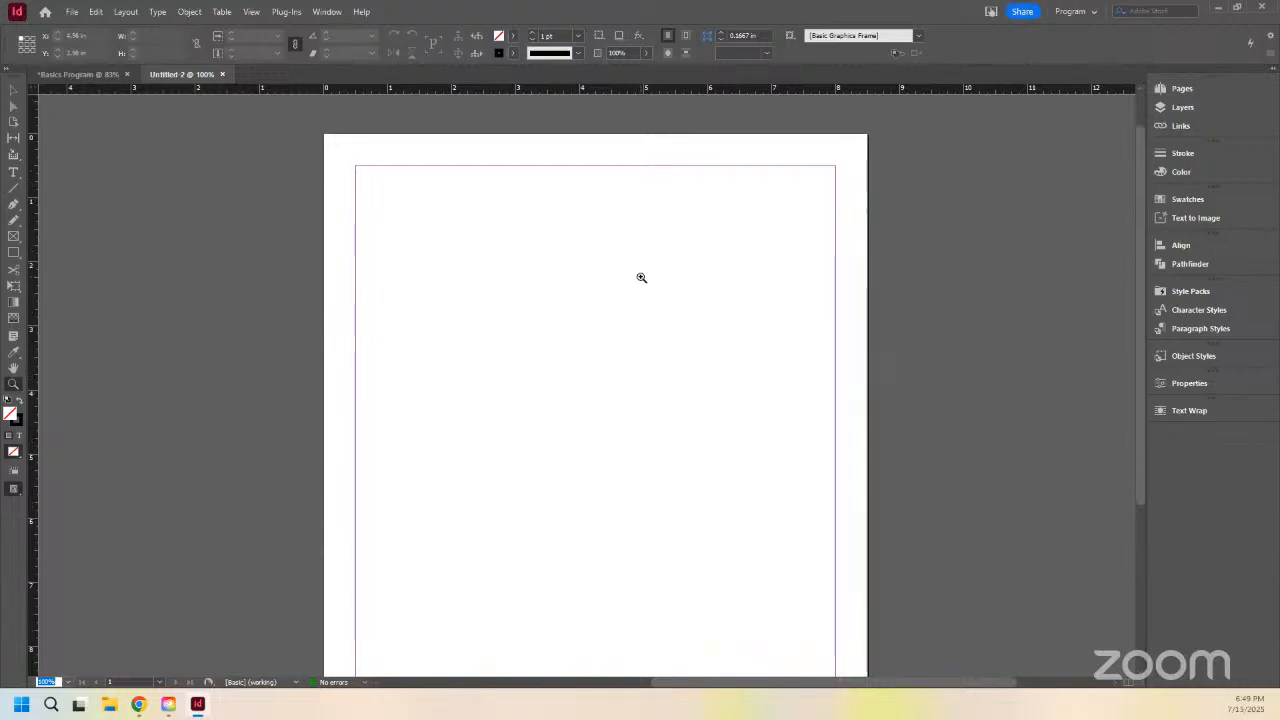
{"action": "scroll", "coordinate": [646, 275], "scroll_direction": "down", "scroll_amount": 1}
{"action": "scroll", "coordinate": [640, 265], "scroll_direction": "up", "scroll_amount": 2}
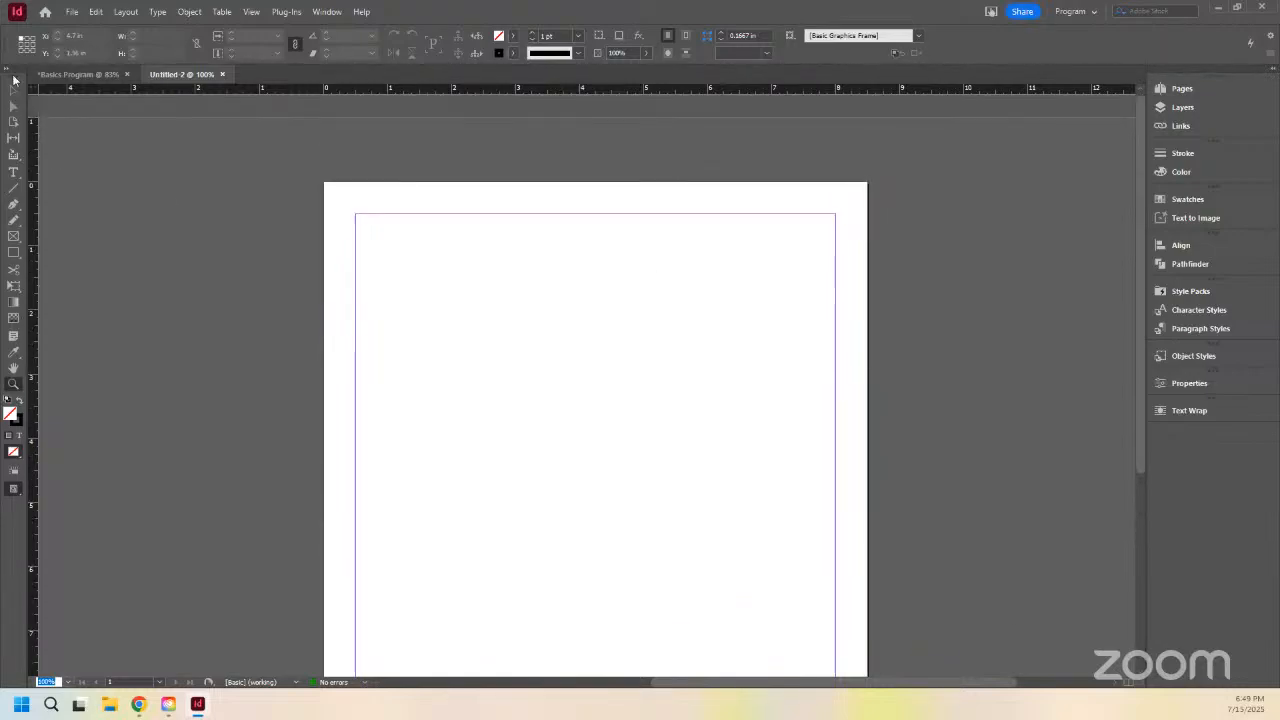
{"action": "left_click", "coordinate": [6, 75]}
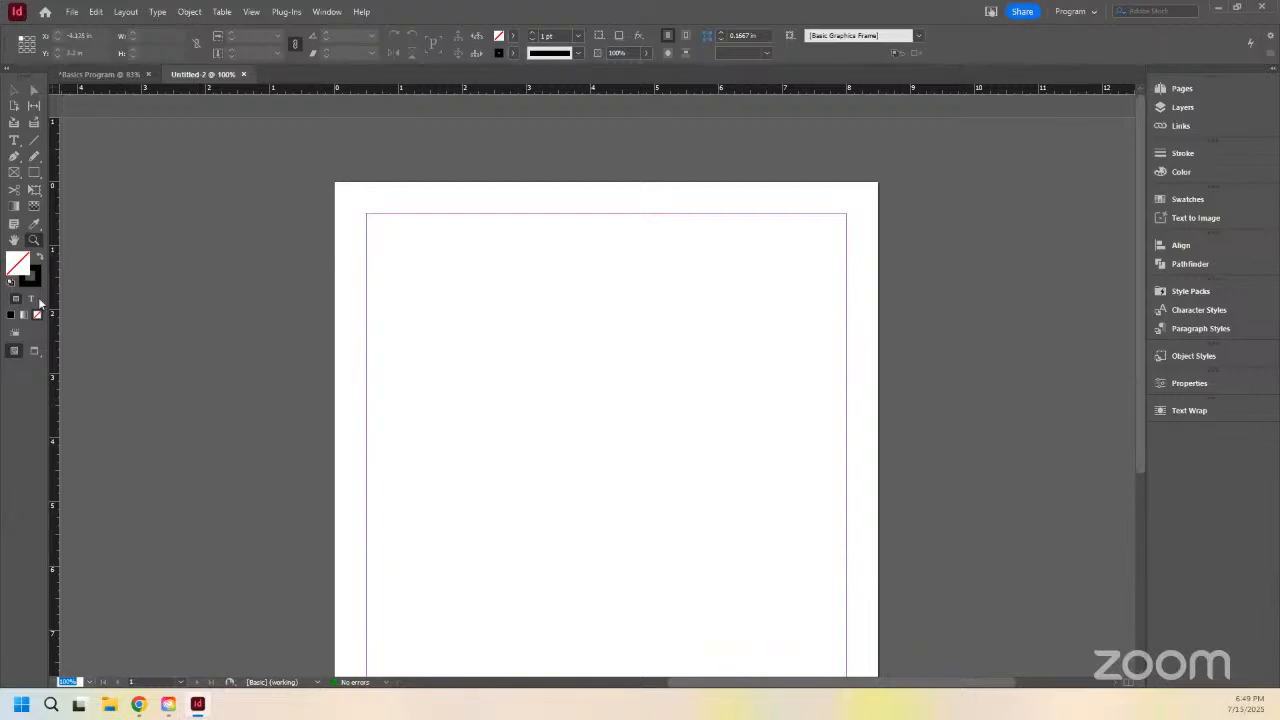
{"action": "left_click", "coordinate": [6, 74]}
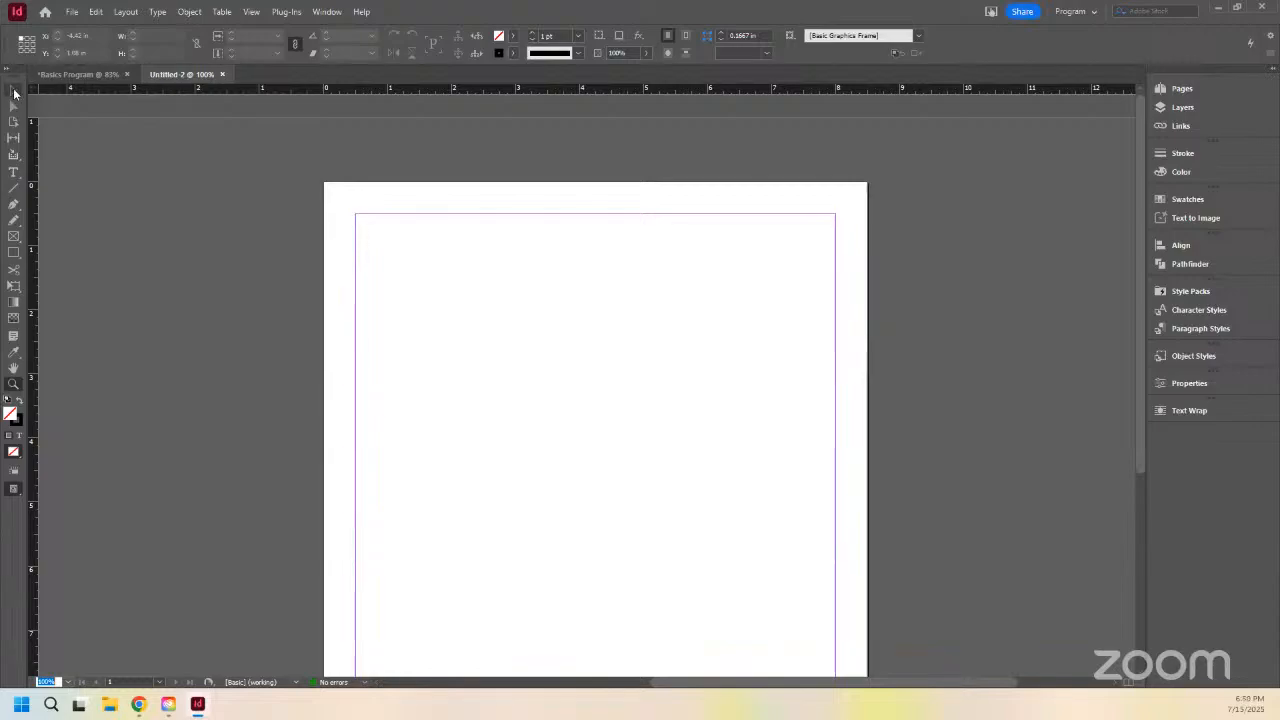
Step: Activate the Selection, Type and Rectangle Frame tools in turn to compare the control options each offers
{"action": "left_click", "coordinate": [12, 91]}
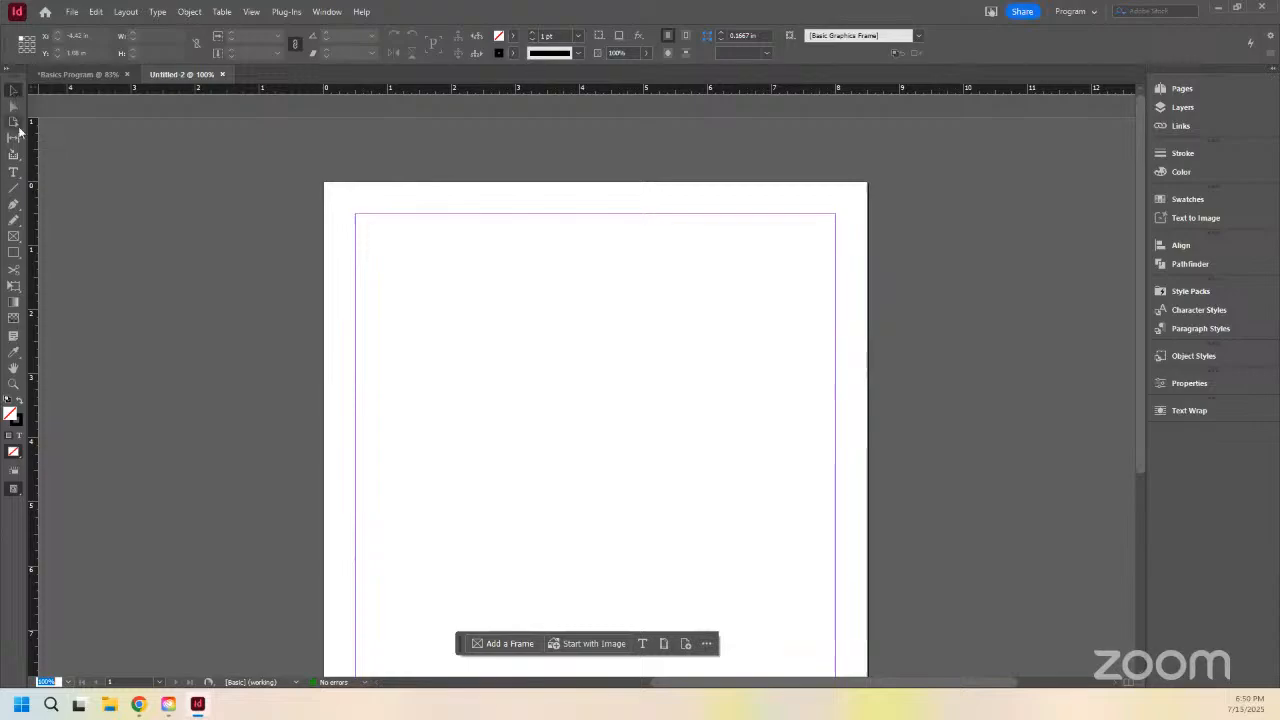
{"action": "left_click", "coordinate": [13, 175]}
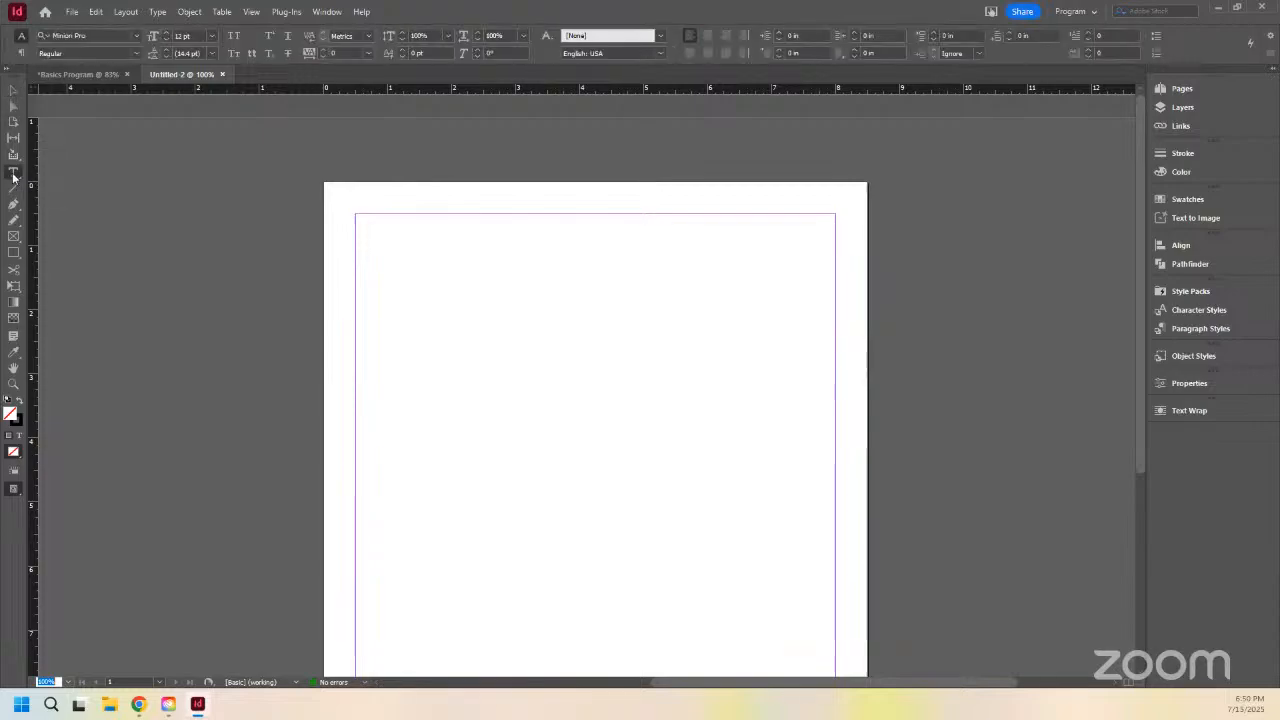
{"action": "left_click", "coordinate": [13, 238]}
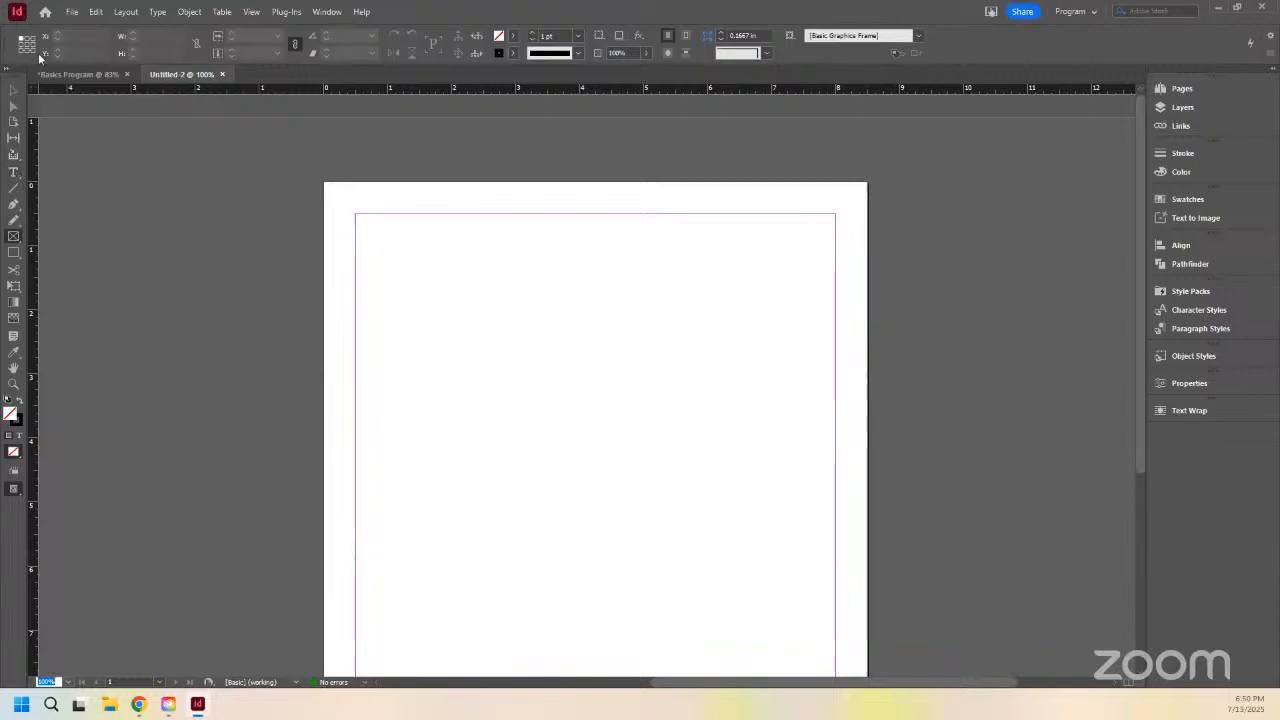
{"action": "left_click", "coordinate": [14, 90]}
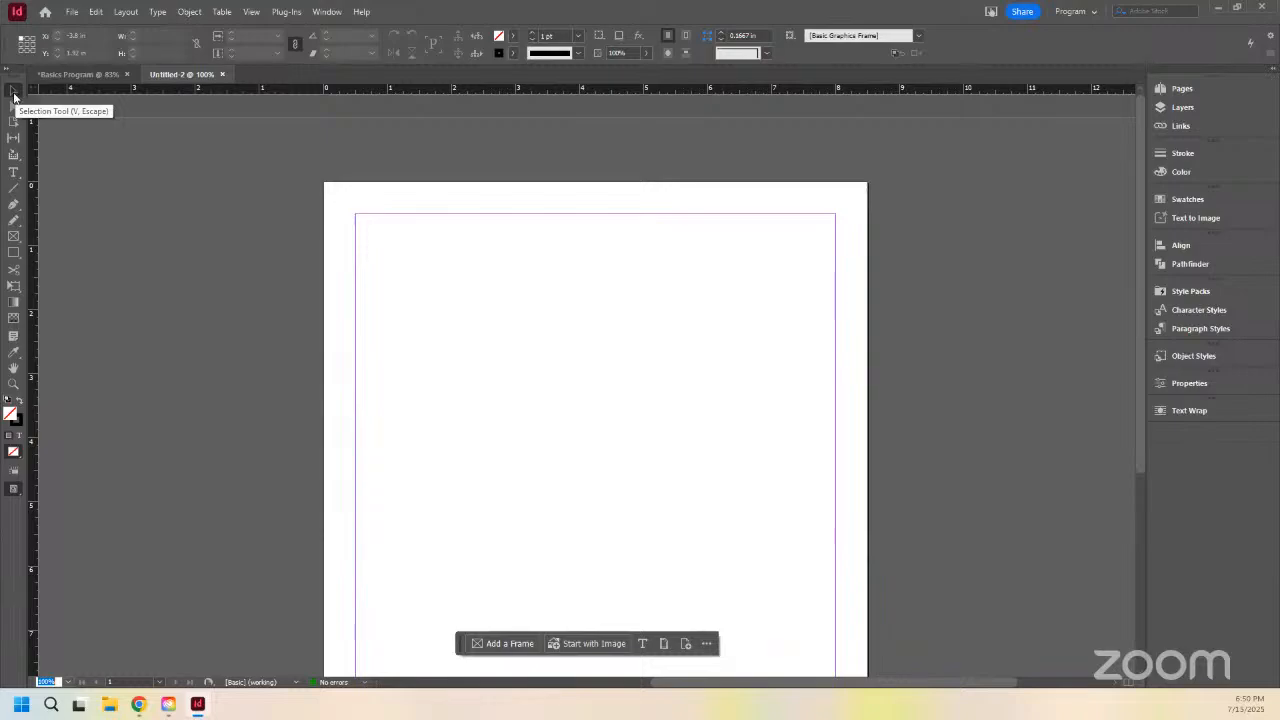
{"action": "left_click", "coordinate": [13, 172]}
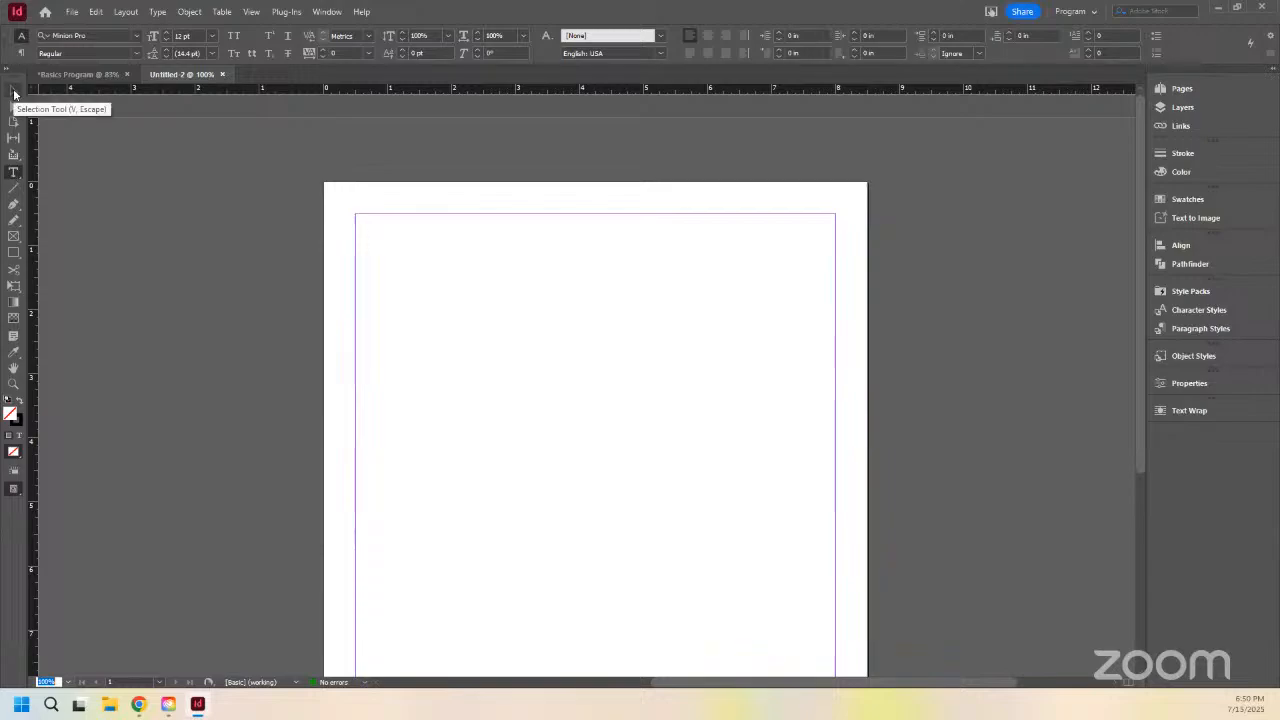
{"action": "left_click", "coordinate": [13, 92]}
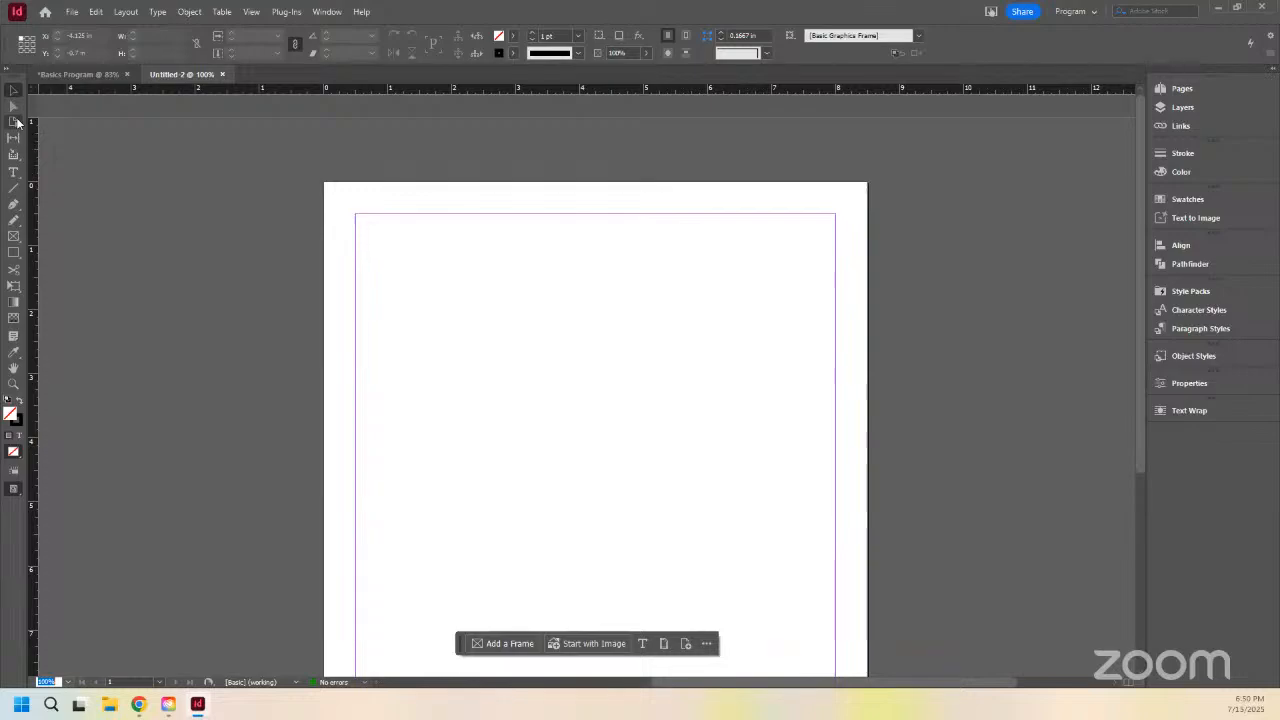
Step: Draw a text frame about 6.32 in wide and 1.66 in high near the top of the page, inside the margins
{"action": "key", "text": "t"}
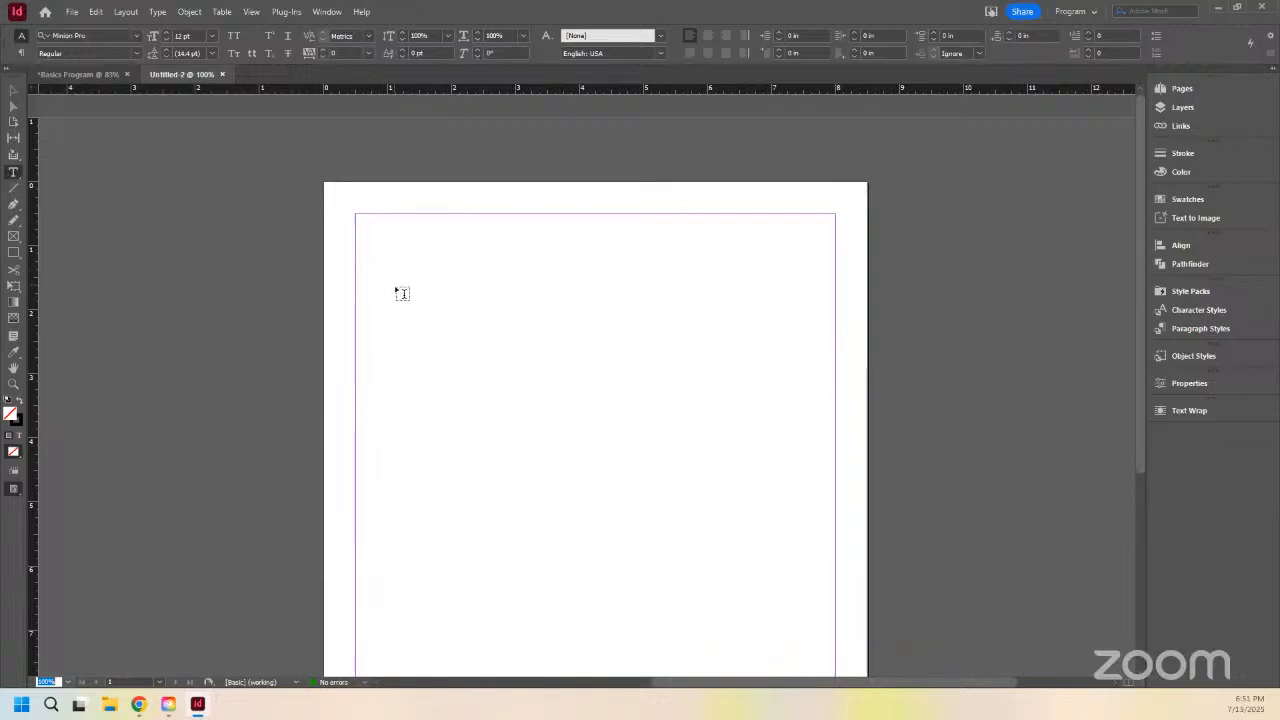
{"action": "left_click_drag", "start_coordinate": [393, 272], "coordinate": [785, 329]}
{"action": "mouse_move", "coordinate": [768, 396]}
{"action": "left_mouse_down"}
{"action": "mouse_move", "coordinate": [757, 391]}
{"action": "mouse_move", "coordinate": [798, 377]}
{"action": "left_mouse_up"}
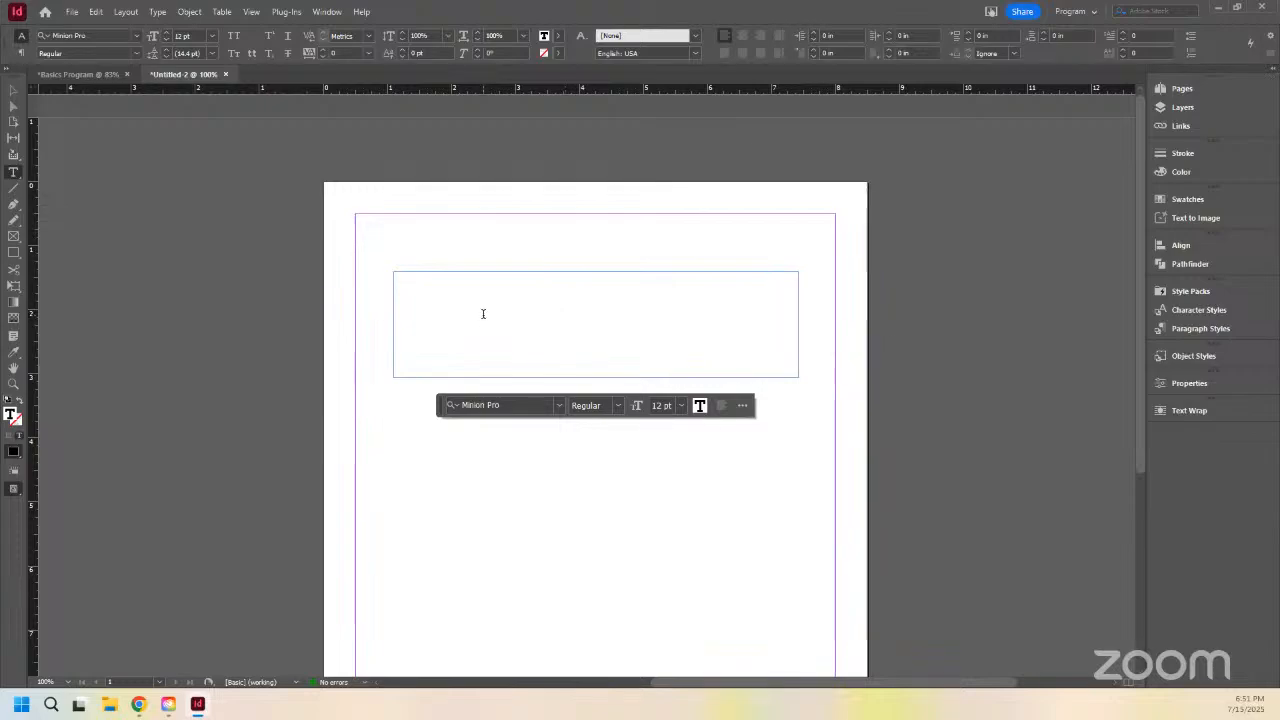
{"action": "key", "text": "Escape"}
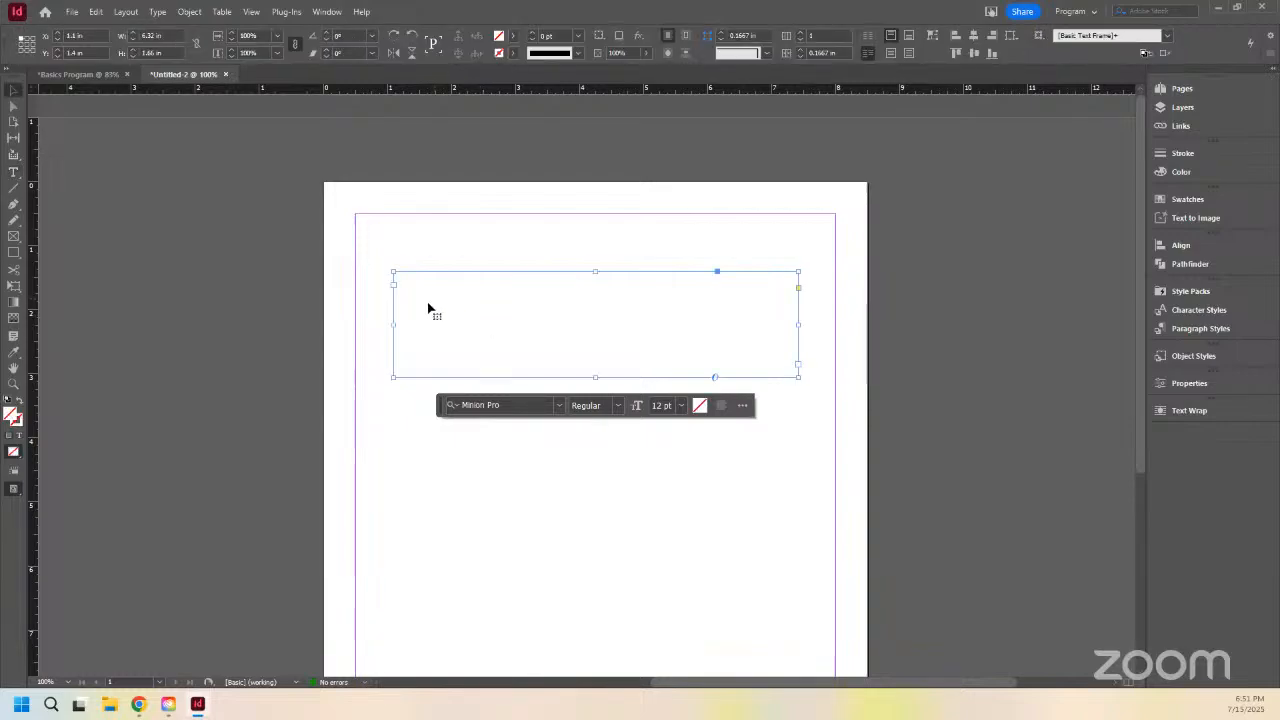
Step: Enter EXAMPLE in the text frame and move the frame to about X 1.04 in, Y 1.12 in
{"action": "left_click", "coordinate": [13, 172]}
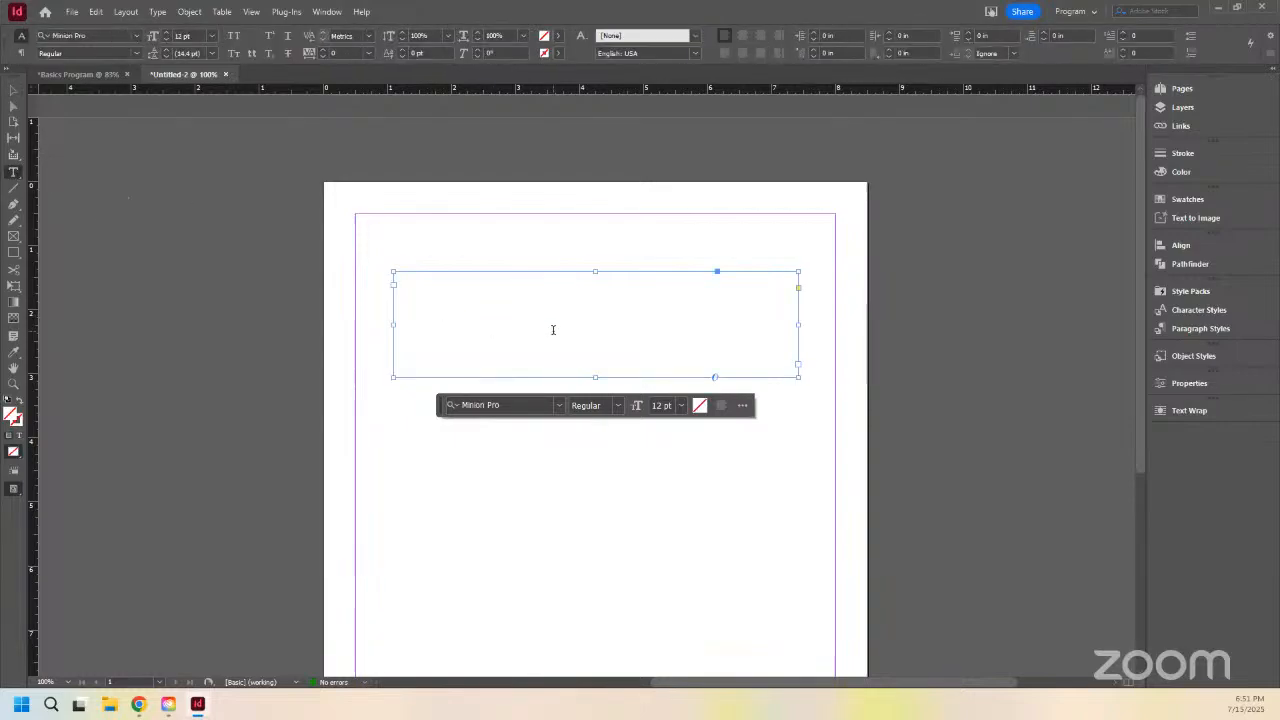
{"action": "left_click", "coordinate": [549, 330]}
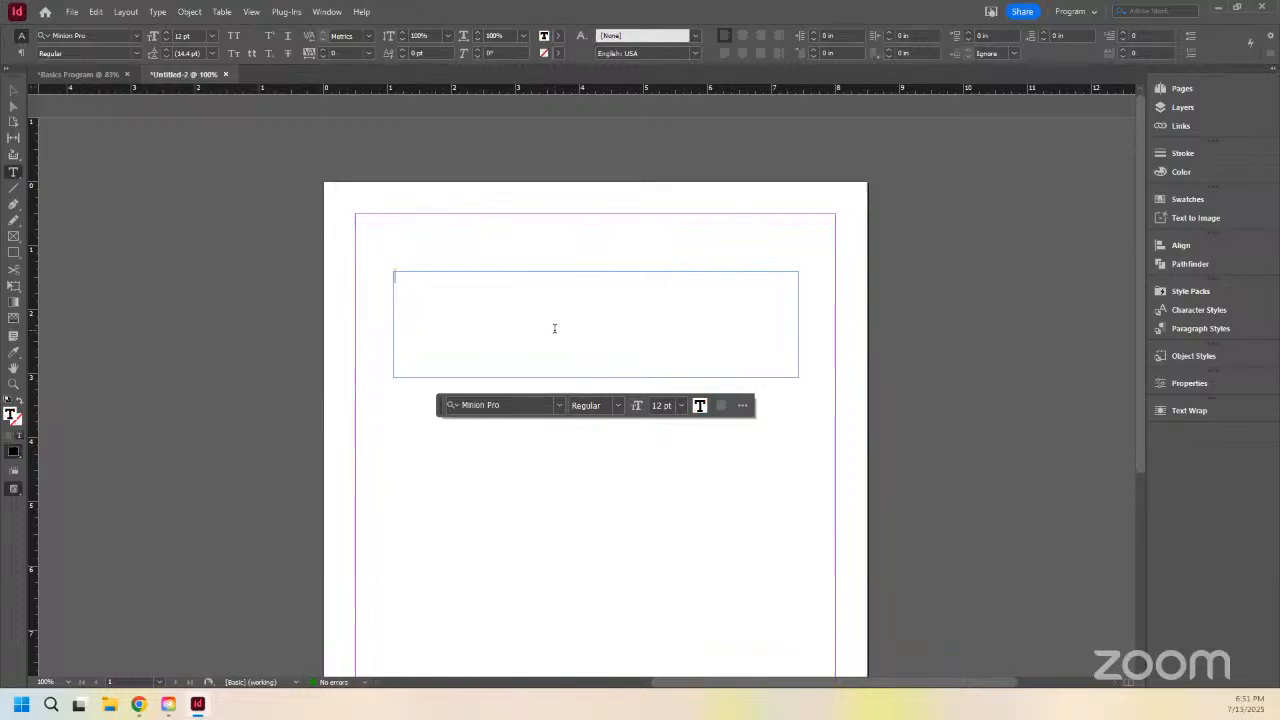
{"action": "type", "text": "EXAMPLE"}
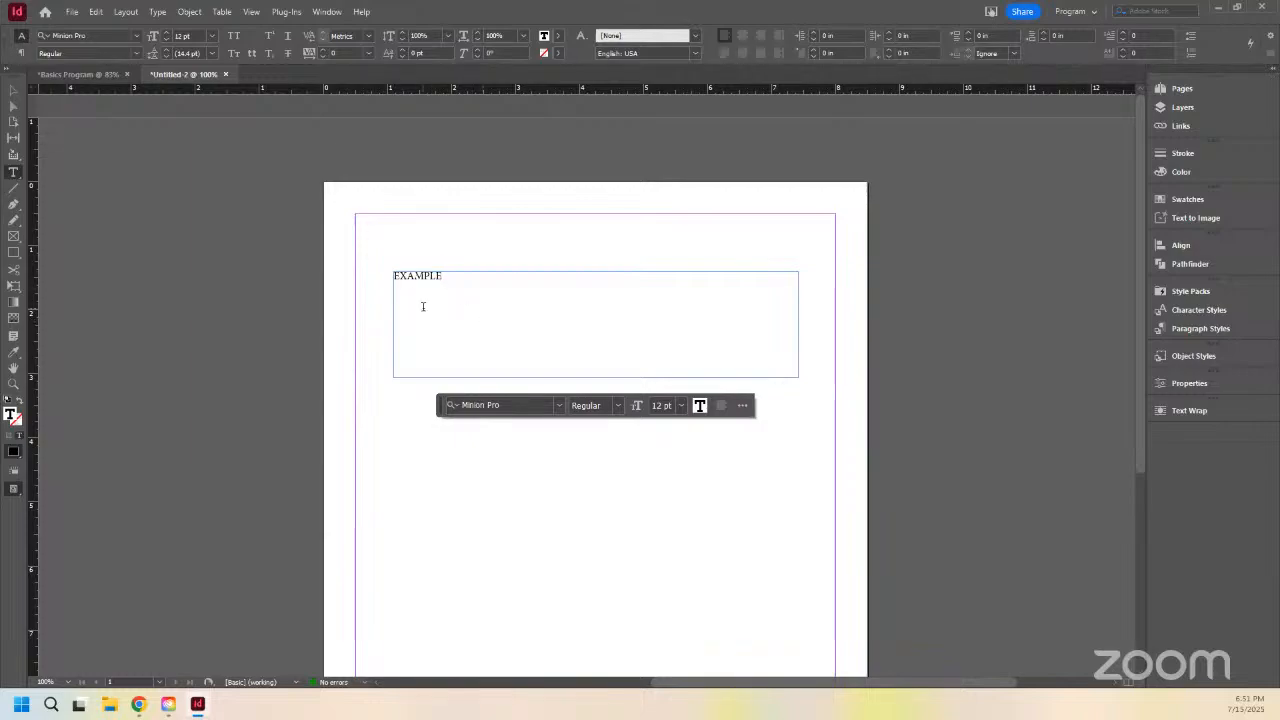
{"action": "left_click", "coordinate": [14, 91]}
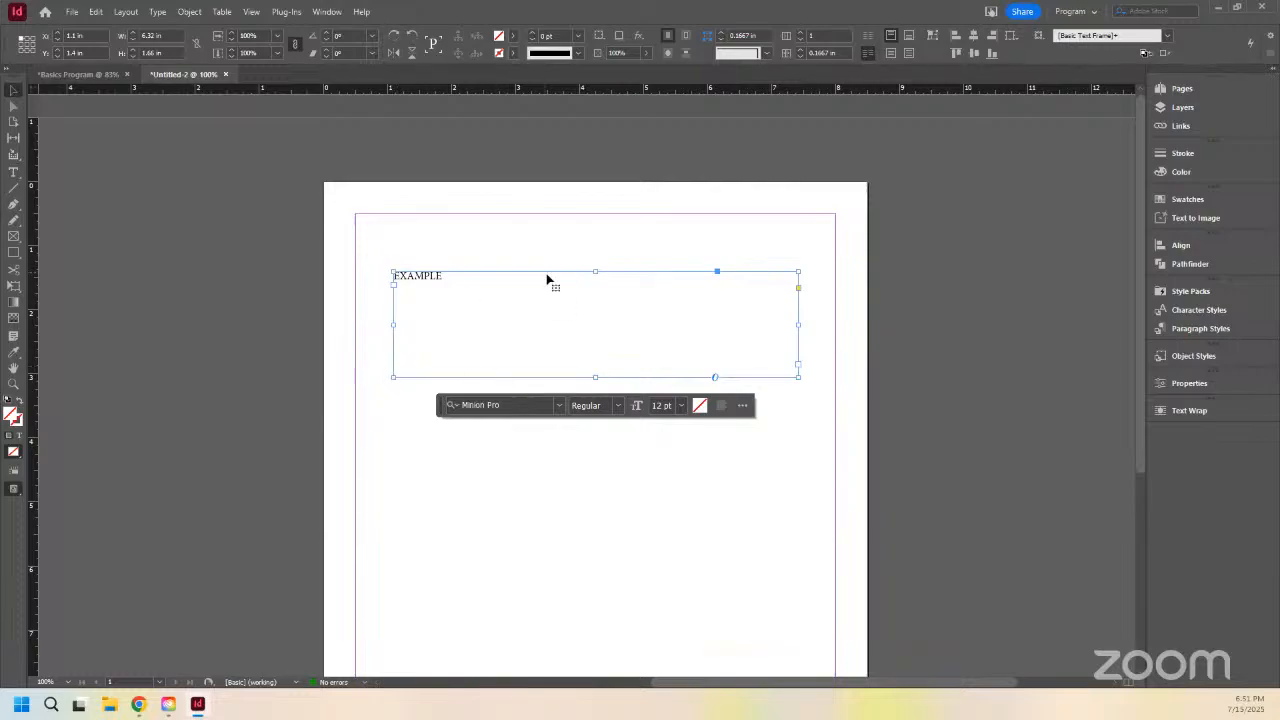
{"action": "mouse_move", "coordinate": [555, 331]}
{"action": "left_mouse_down"}
{"action": "mouse_move", "coordinate": [526, 294]}
{"action": "mouse_move", "coordinate": [574, 289]}
{"action": "mouse_move", "coordinate": [537, 309]}
{"action": "mouse_move", "coordinate": [555, 318]}
{"action": "left_mouse_up"}
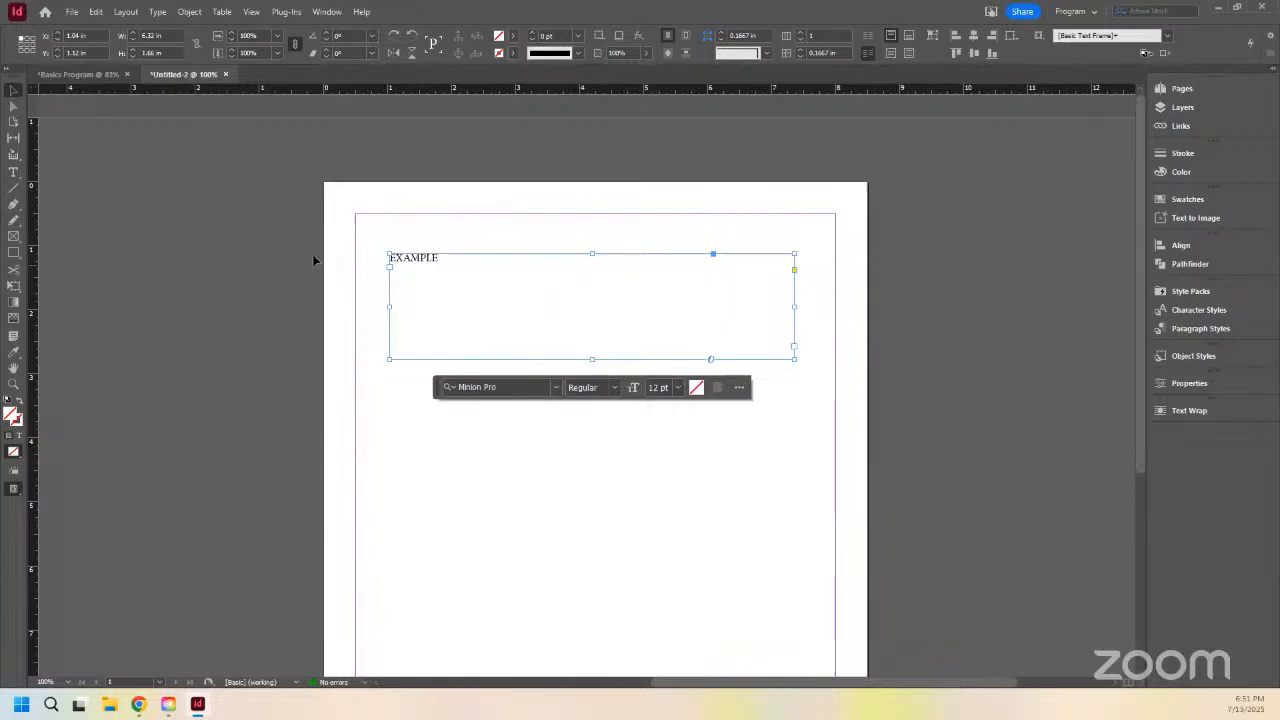
Step: Browse the font list for the EXAMPLE text frame and close it without choosing a font
{"action": "left_click", "coordinate": [14, 174]}
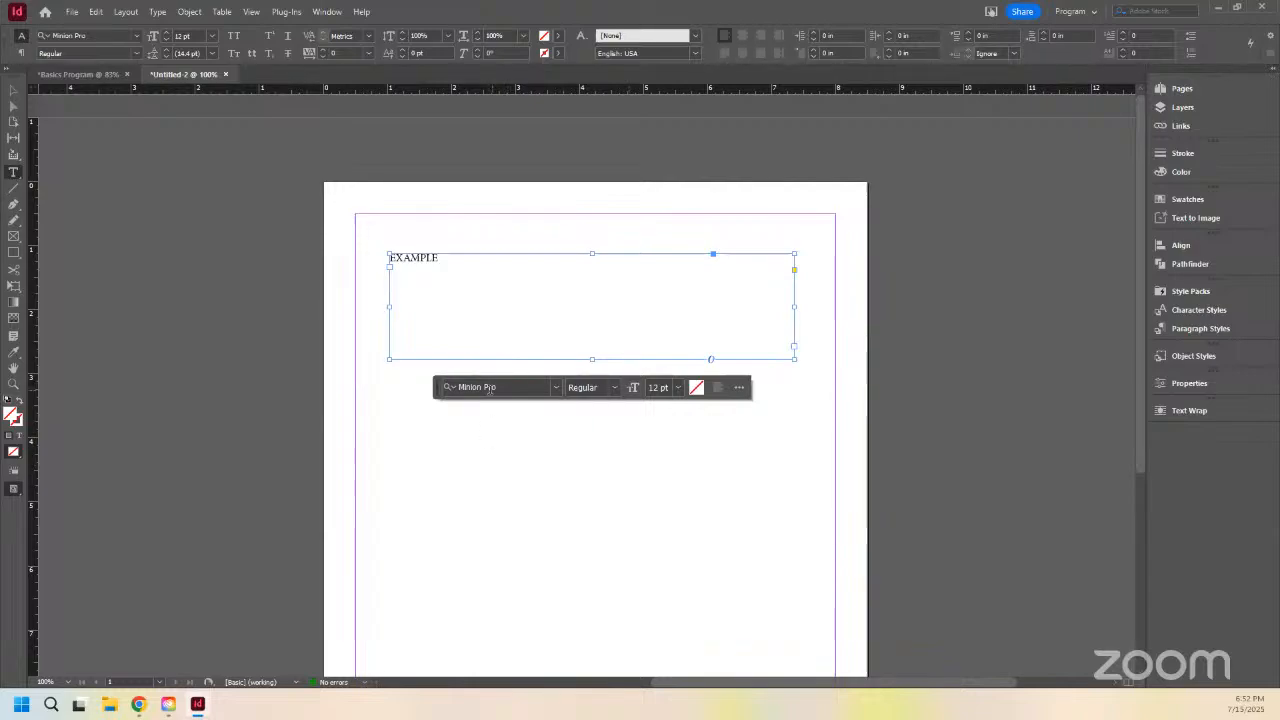
{"action": "left_click", "coordinate": [555, 389]}
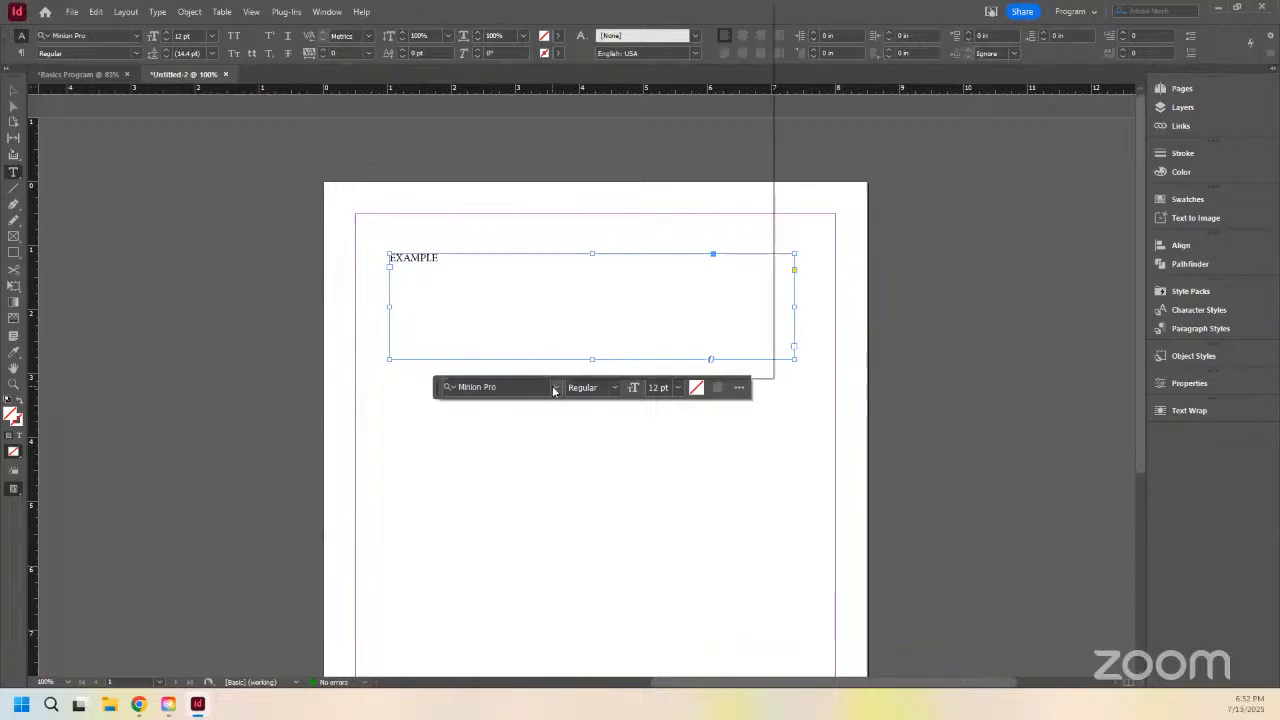
{"action": "scroll", "coordinate": [494, 266], "scroll_direction": "down", "scroll_amount": 4}
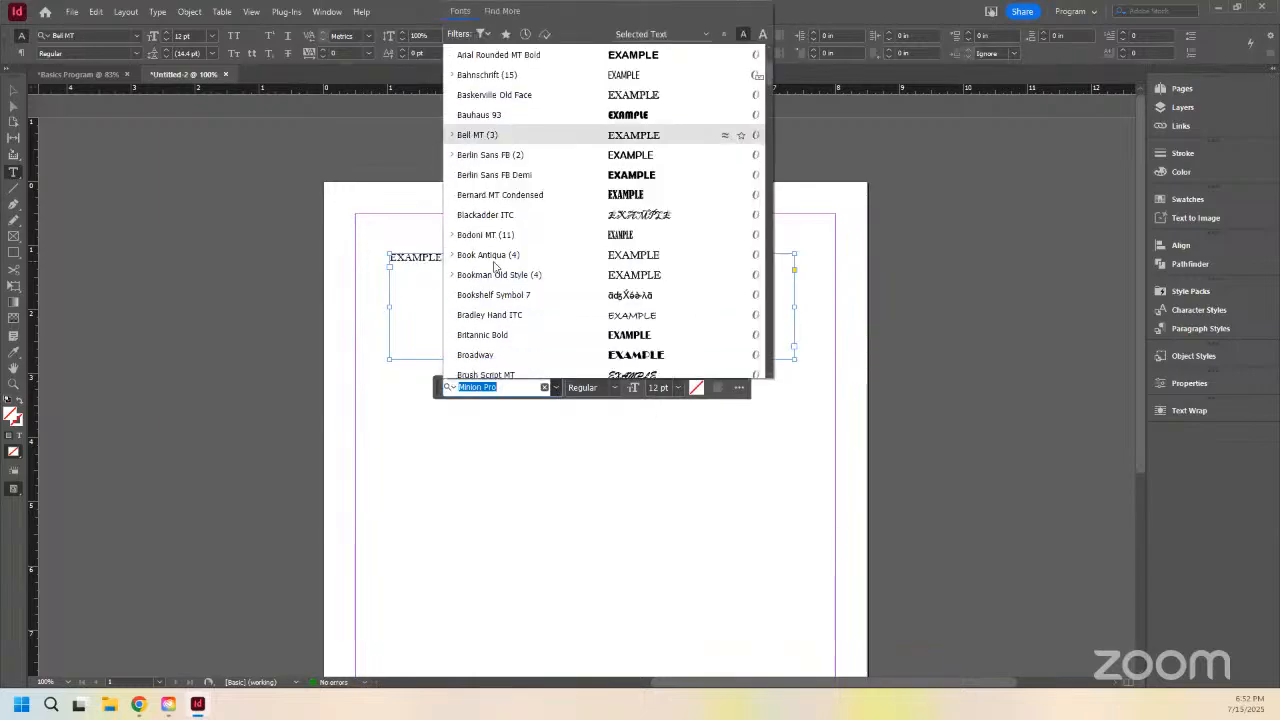
{"action": "key", "text": "Escape"}
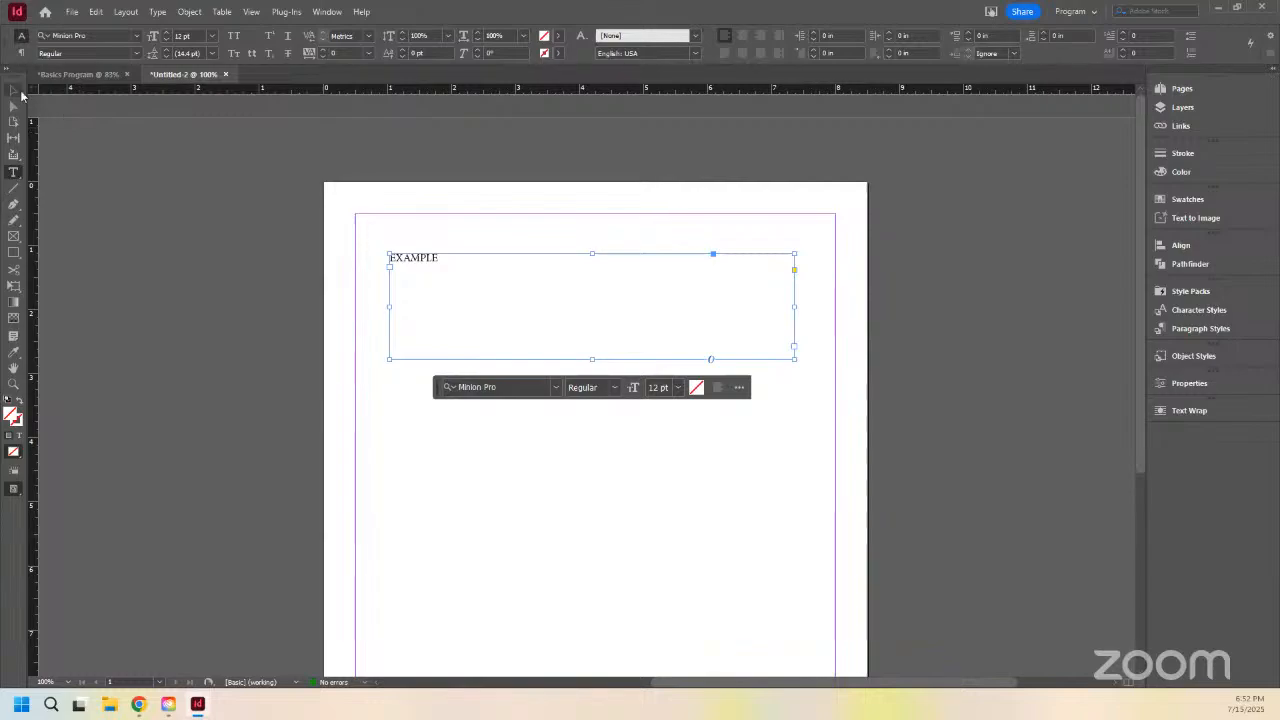
Step: Set the word EXAMPLE in the Poor Richard font at 48 pt
{"action": "left_click", "coordinate": [15, 91]}
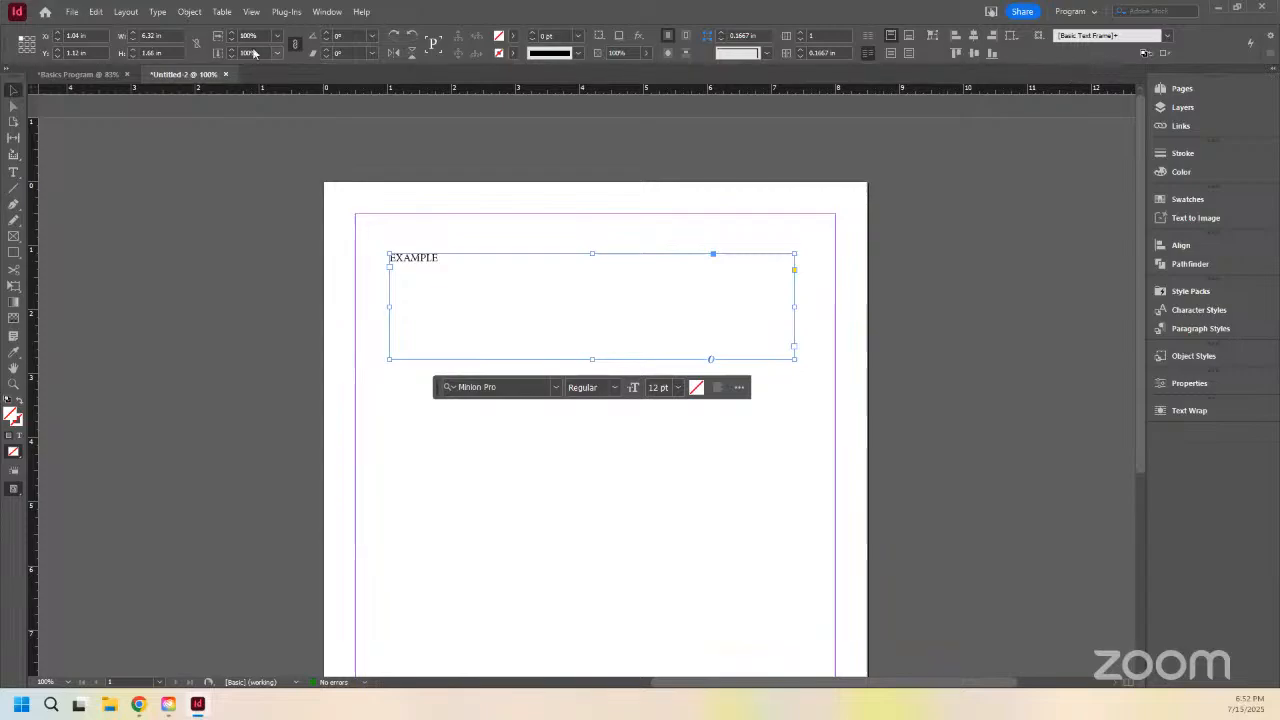
{"action": "double_click", "coordinate": [463, 266]}
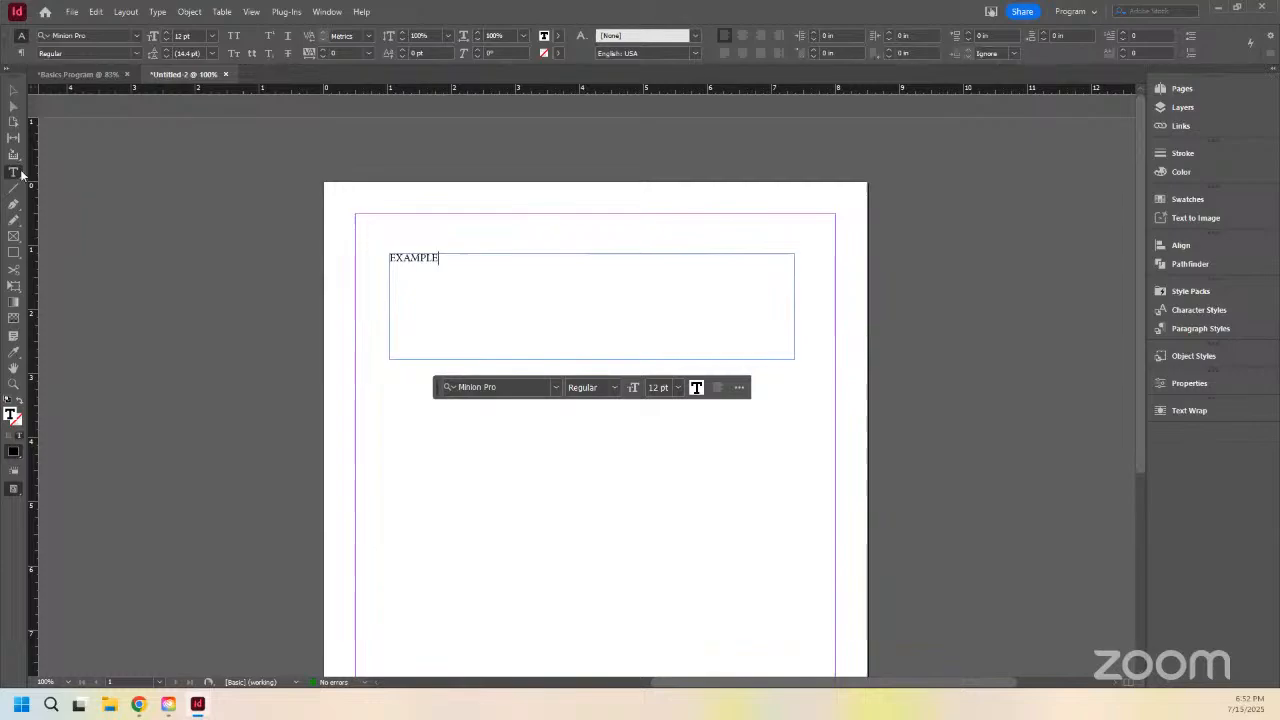
{"action": "double_click", "coordinate": [430, 271]}
{"action": "left_click", "coordinate": [555, 387]}
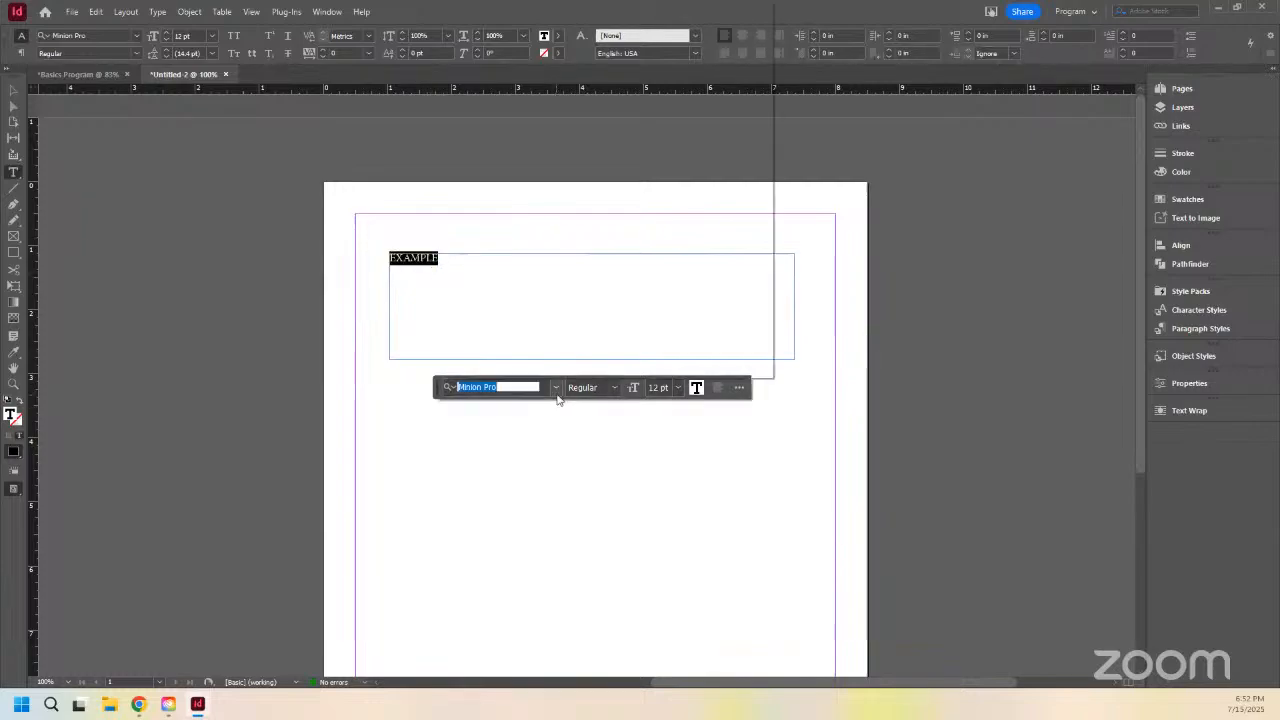
{"action": "scroll", "coordinate": [533, 310], "scroll_direction": "down", "scroll_amount": 6}
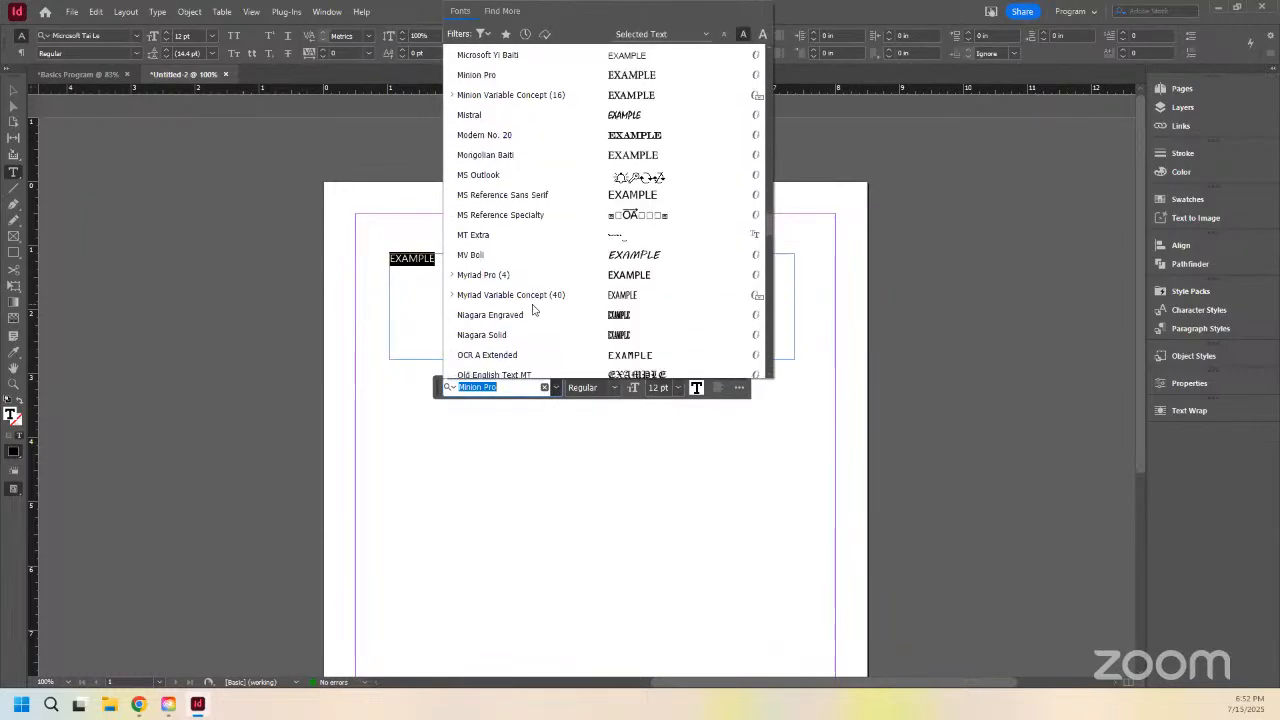
{"action": "scroll", "coordinate": [533, 310], "scroll_direction": "down", "scroll_amount": 4}
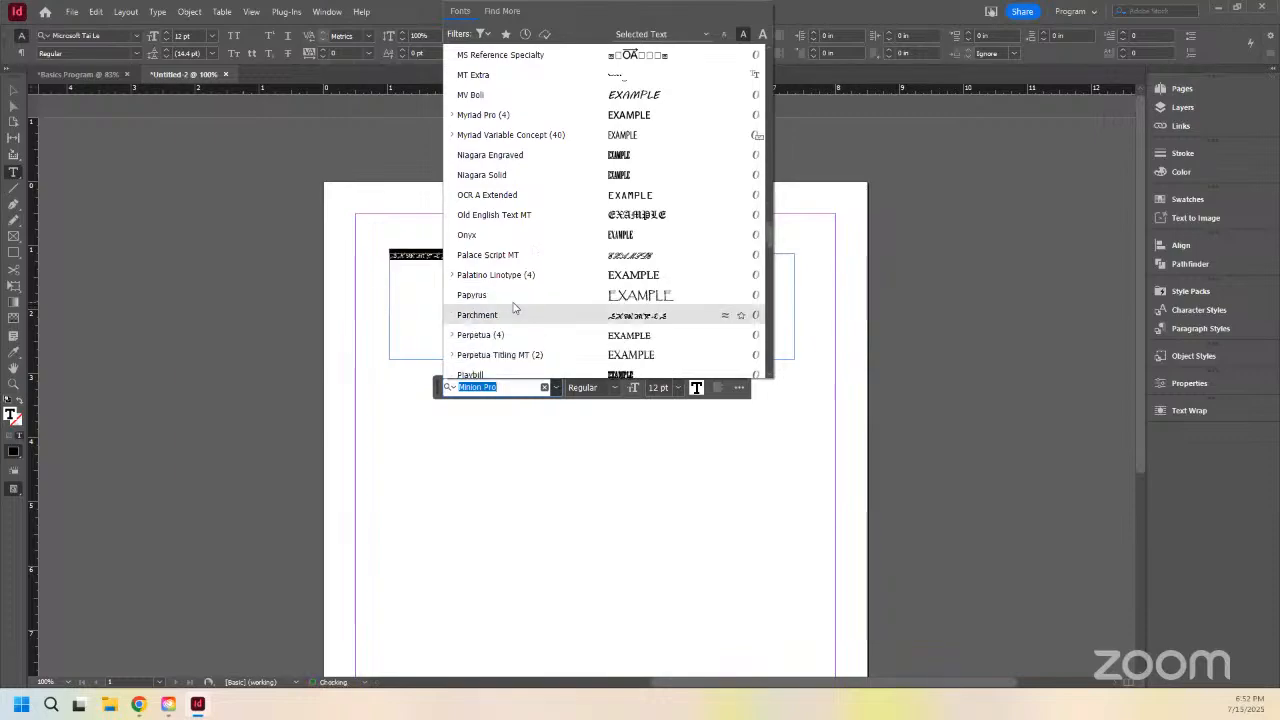
{"action": "scroll", "coordinate": [503, 356], "scroll_direction": "down", "scroll_amount": 2}
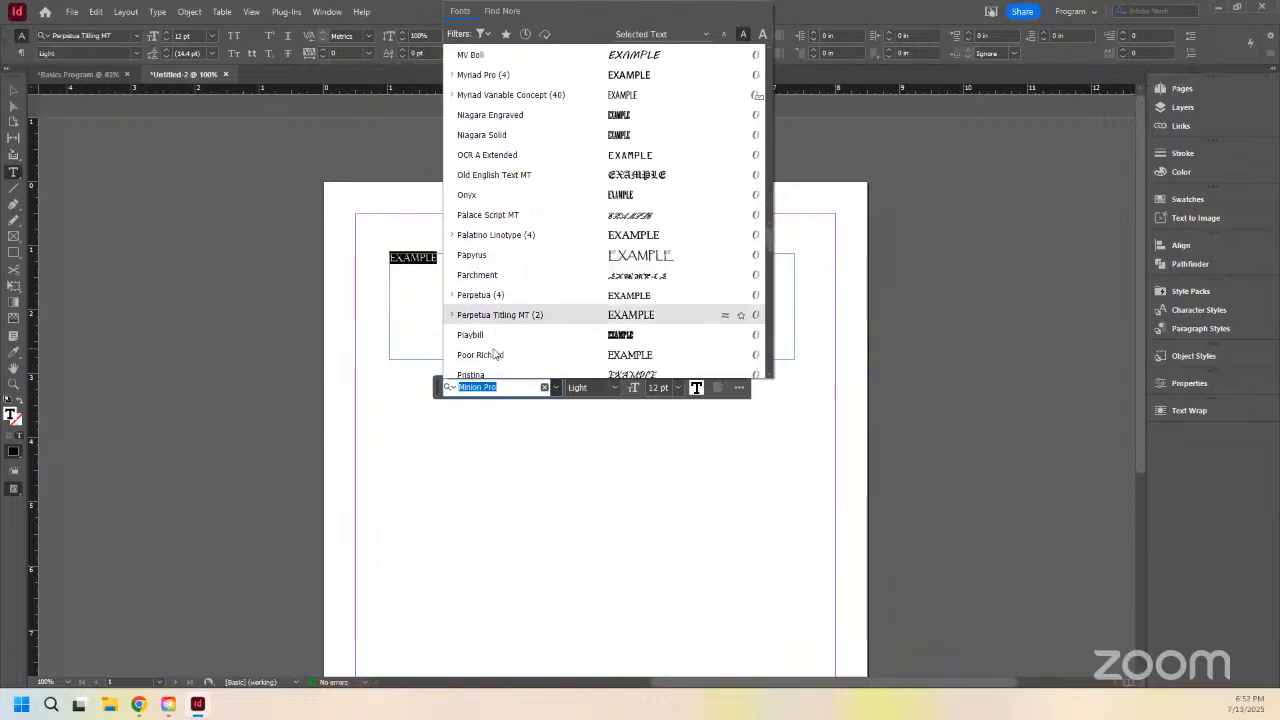
{"action": "left_click", "coordinate": [503, 356]}
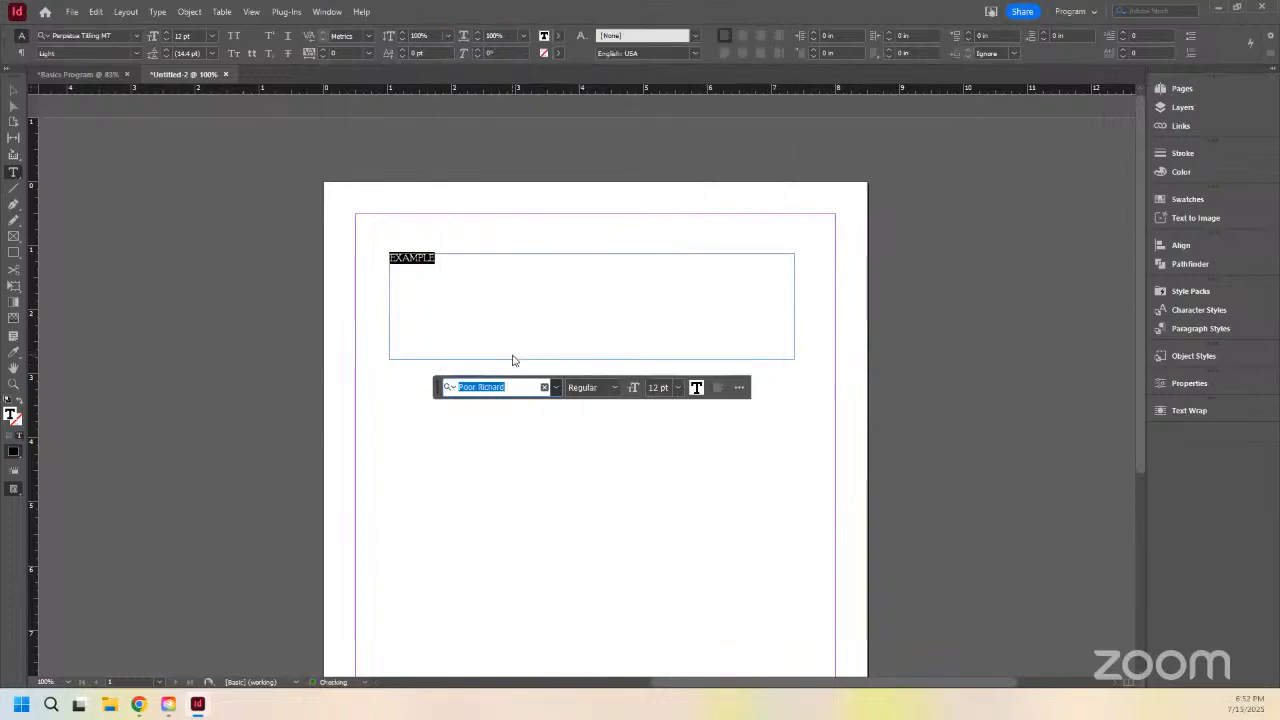
{"action": "left_click", "coordinate": [679, 388]}
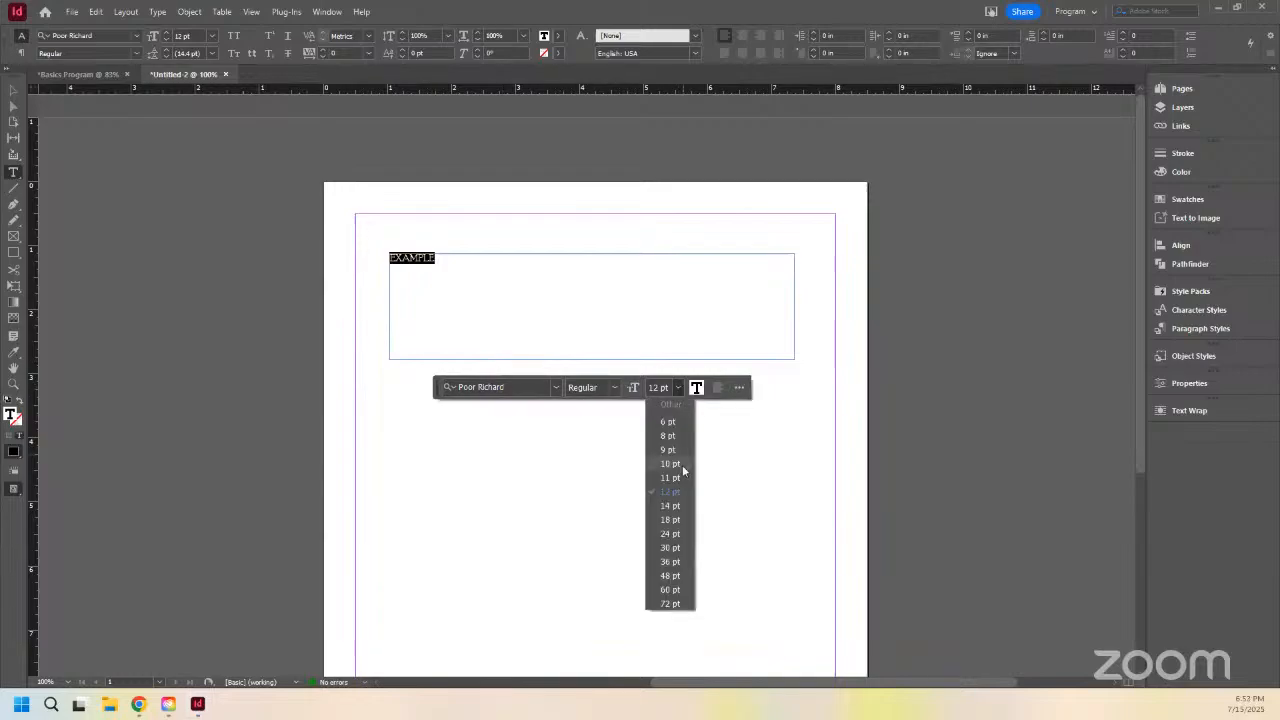
{"action": "left_click", "coordinate": [671, 576]}
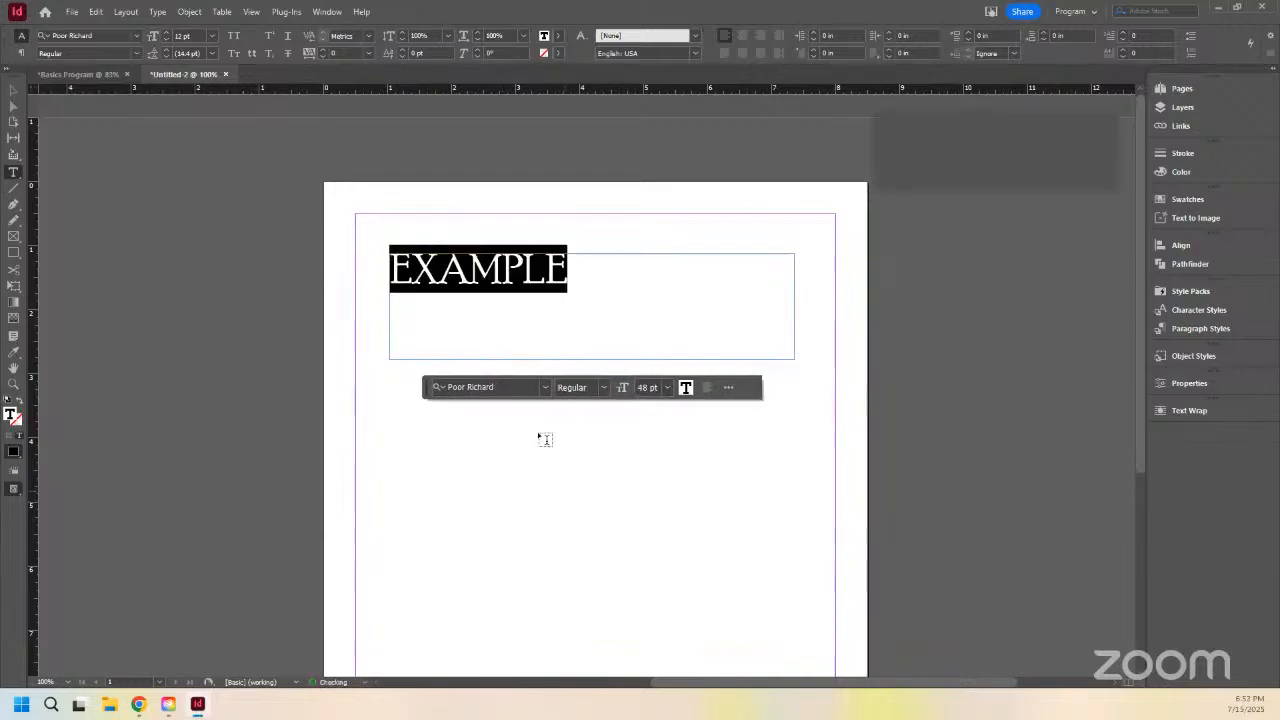
Step: Center the EXAMPLE text horizontally within its text frame
{"action": "left_click", "coordinate": [613, 287]}
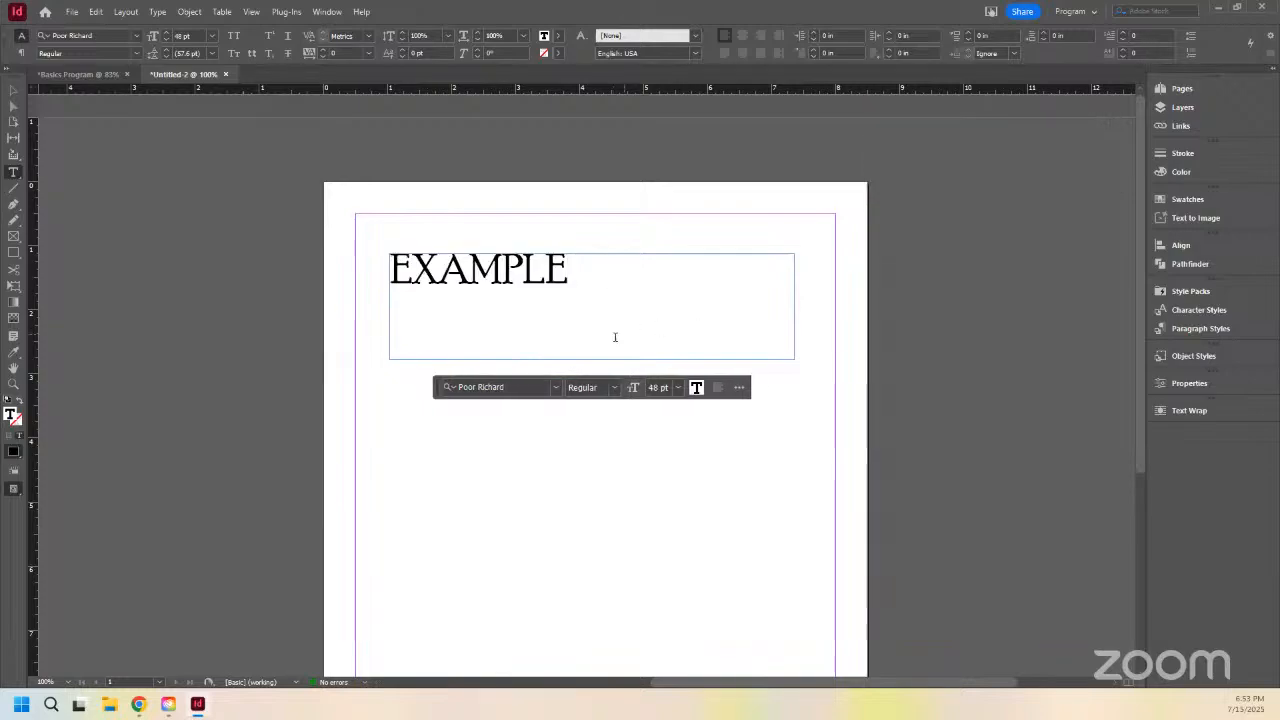
{"action": "double_click", "coordinate": [512, 298]}
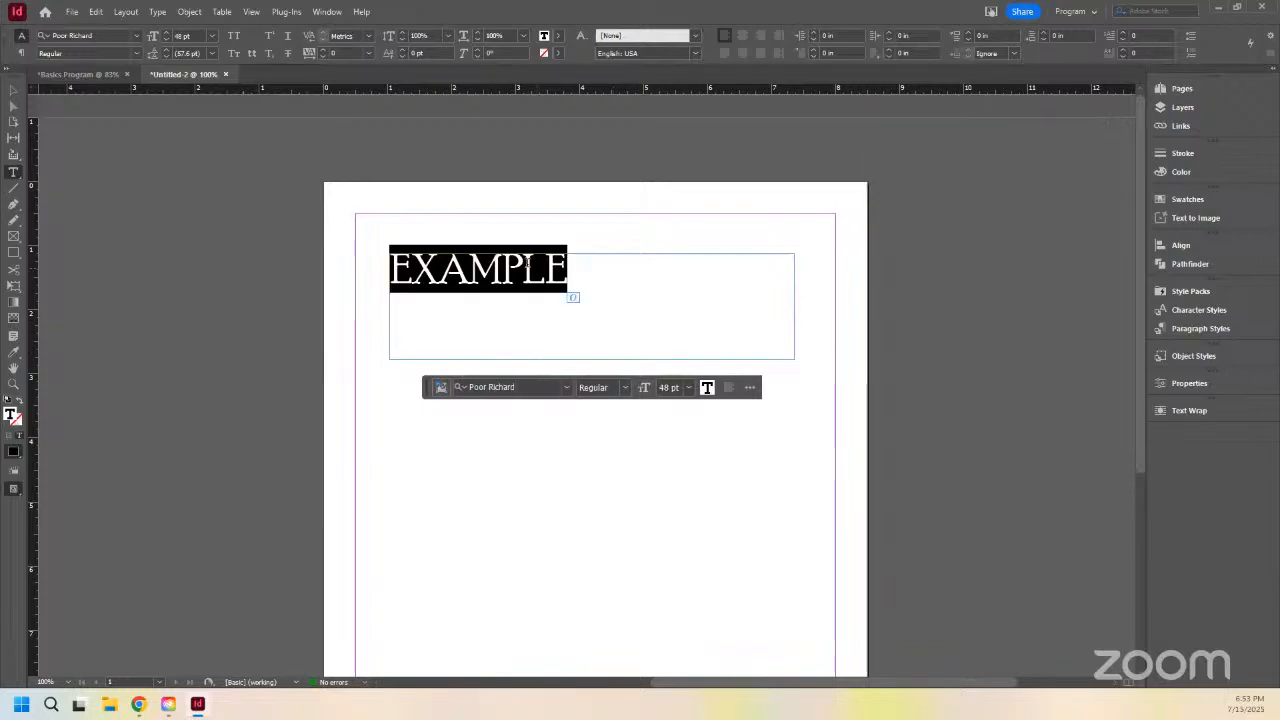
{"action": "left_click", "coordinate": [730, 387]}
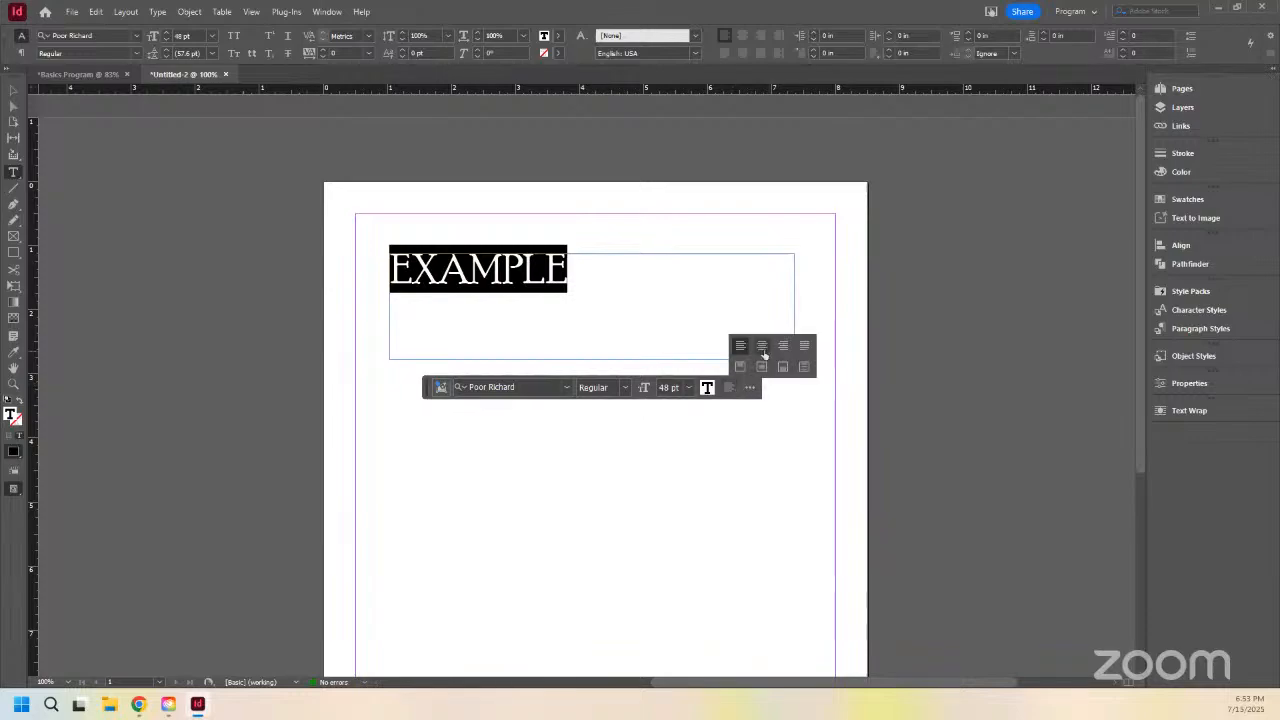
{"action": "left_click", "coordinate": [761, 346]}
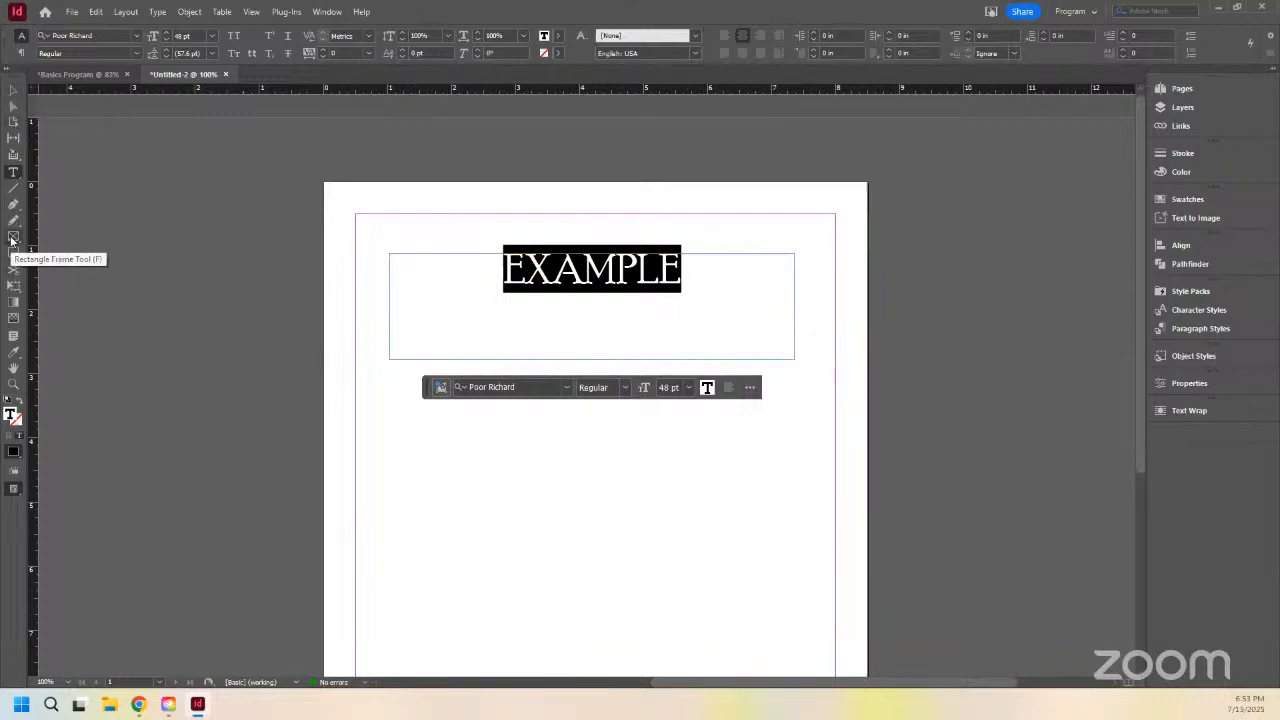
Step: Draw an empty rectangle frame about 6.08 in wide and 1.72 in high below the EXAMPLE text frame
{"action": "left_click", "coordinate": [12, 240]}
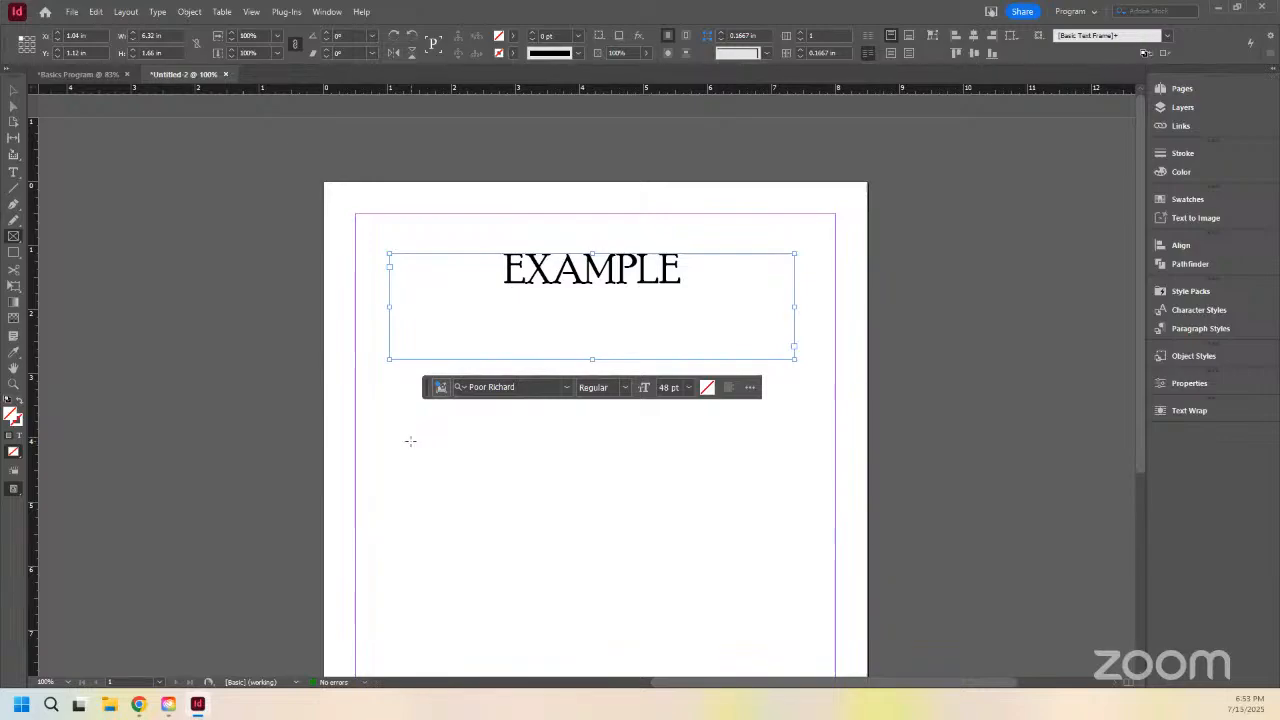
{"action": "left_click_drag", "start_coordinate": [401, 441], "coordinate": [790, 551]}
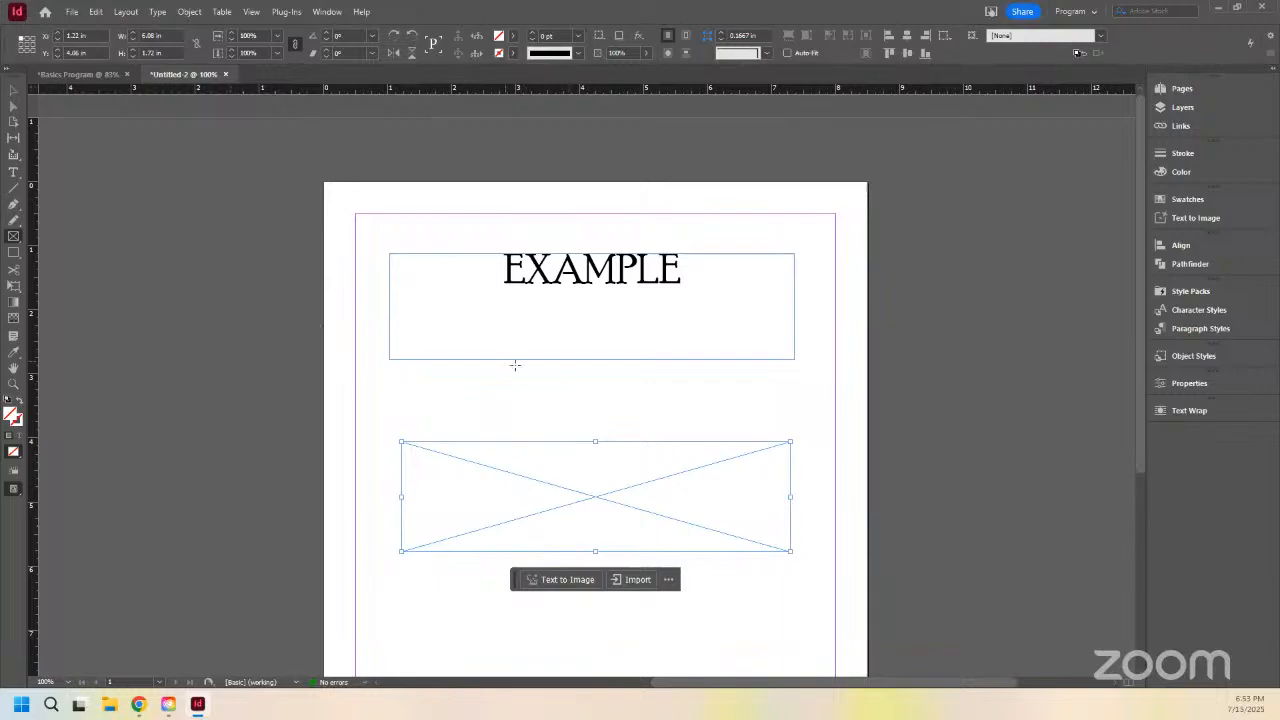
{"action": "scroll", "coordinate": [504, 370], "scroll_direction": "down", "scroll_amount": 3}
{"action": "scroll", "coordinate": [504, 372], "scroll_direction": "up", "scroll_amount": 3}
{"action": "scroll", "coordinate": [504, 373], "scroll_direction": "down", "scroll_amount": 2}
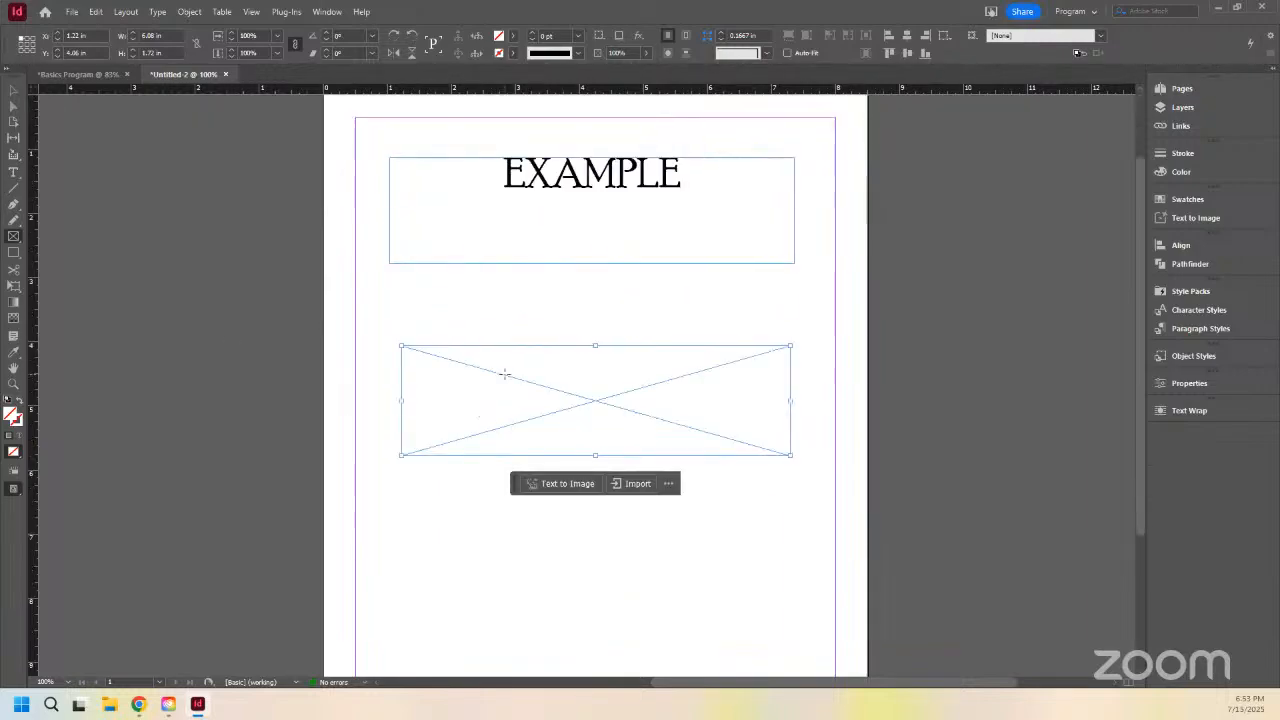
{"action": "scroll", "coordinate": [504, 373], "scroll_direction": "up", "scroll_amount": 1}
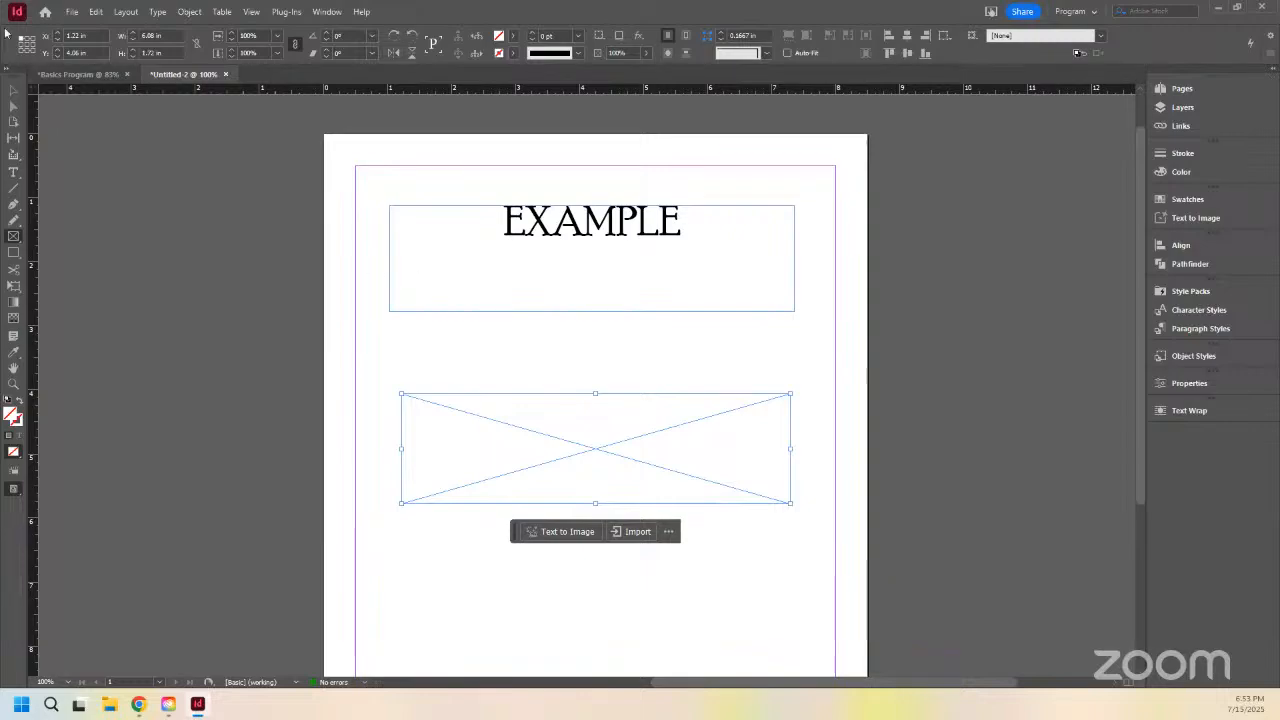
{"action": "scroll", "coordinate": [518, 398], "scroll_direction": "down", "scroll_amount": 1}
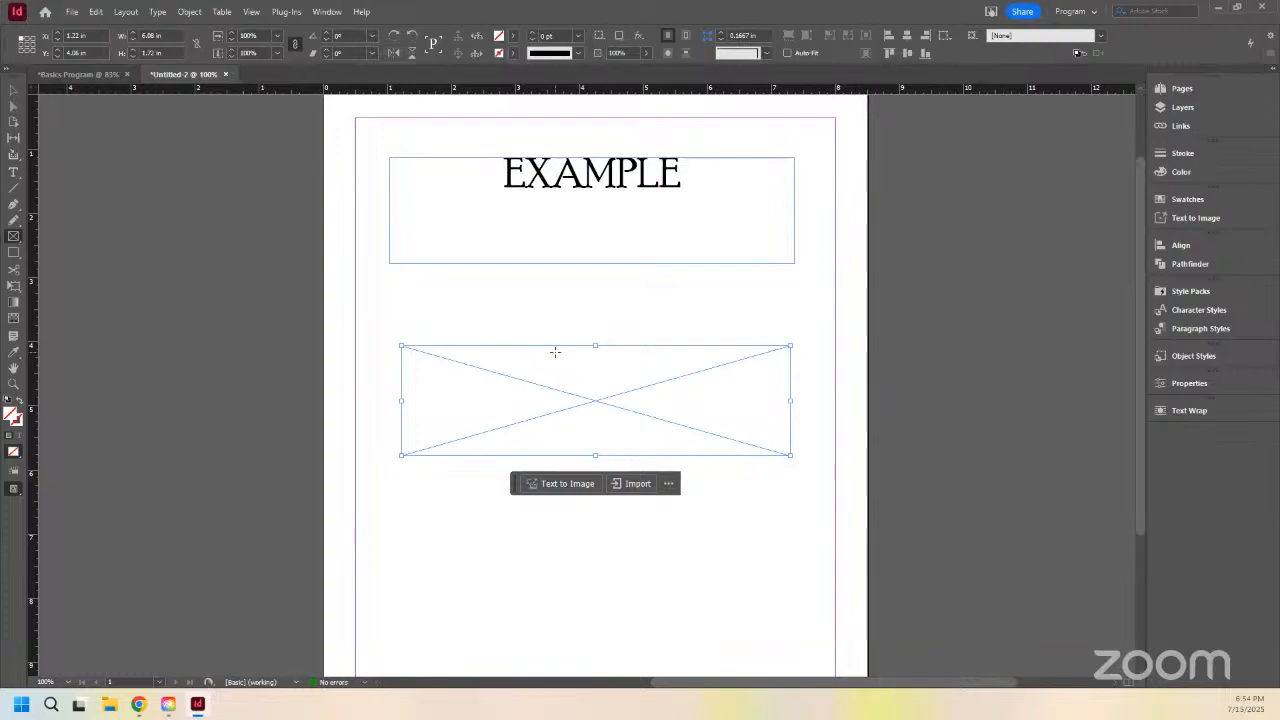
{"action": "scroll", "coordinate": [548, 328], "scroll_direction": "up", "scroll_amount": 2}
{"action": "scroll", "coordinate": [548, 328], "scroll_direction": "down", "scroll_amount": 1}
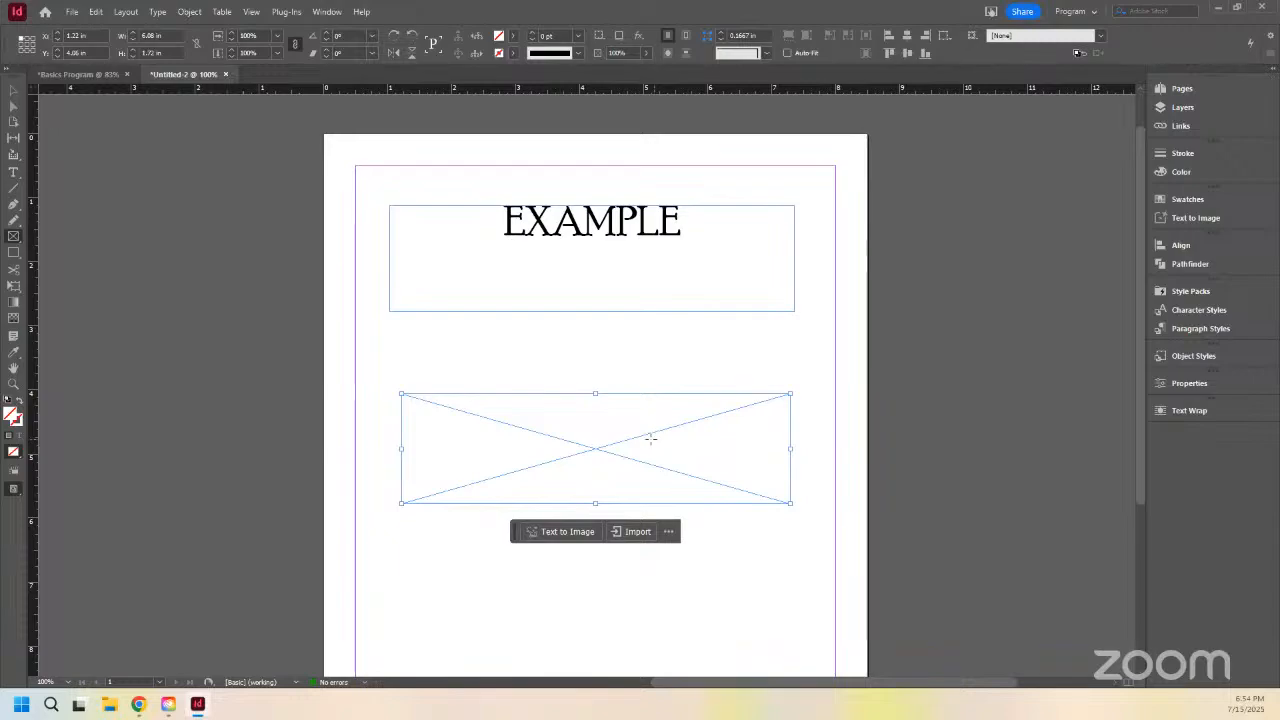
{"action": "scroll", "coordinate": [650, 439], "scroll_direction": "up", "scroll_amount": 1}
{"action": "scroll", "coordinate": [650, 439], "scroll_direction": "down", "scroll_amount": 1}
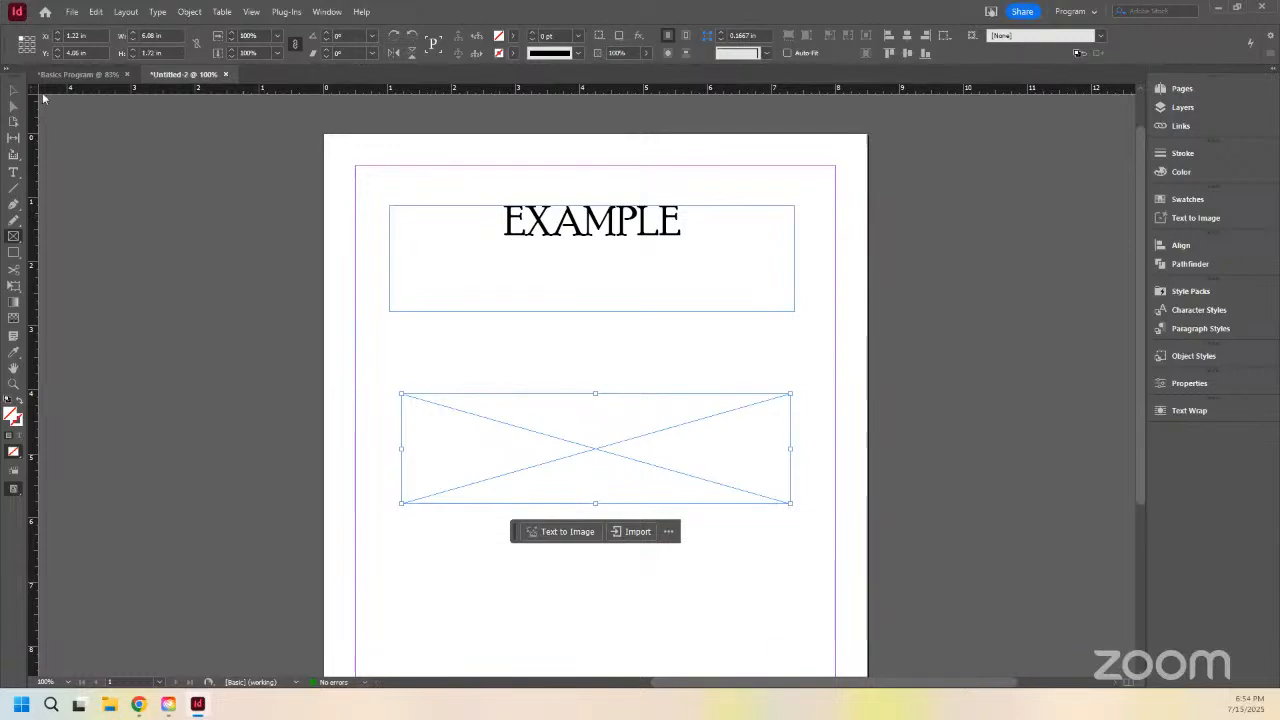
Step: Deselect the empty rectangle frame and place plano star.png from the Desktop at its default size, at about X 0.5 in, Y 2.94 in
{"action": "left_click", "coordinate": [520, 345]}
{"action": "scroll", "coordinate": [480, 326], "scroll_direction": "up", "scroll_amount": 1}
{"action": "scroll", "coordinate": [481, 327], "scroll_direction": "down", "scroll_amount": 2}
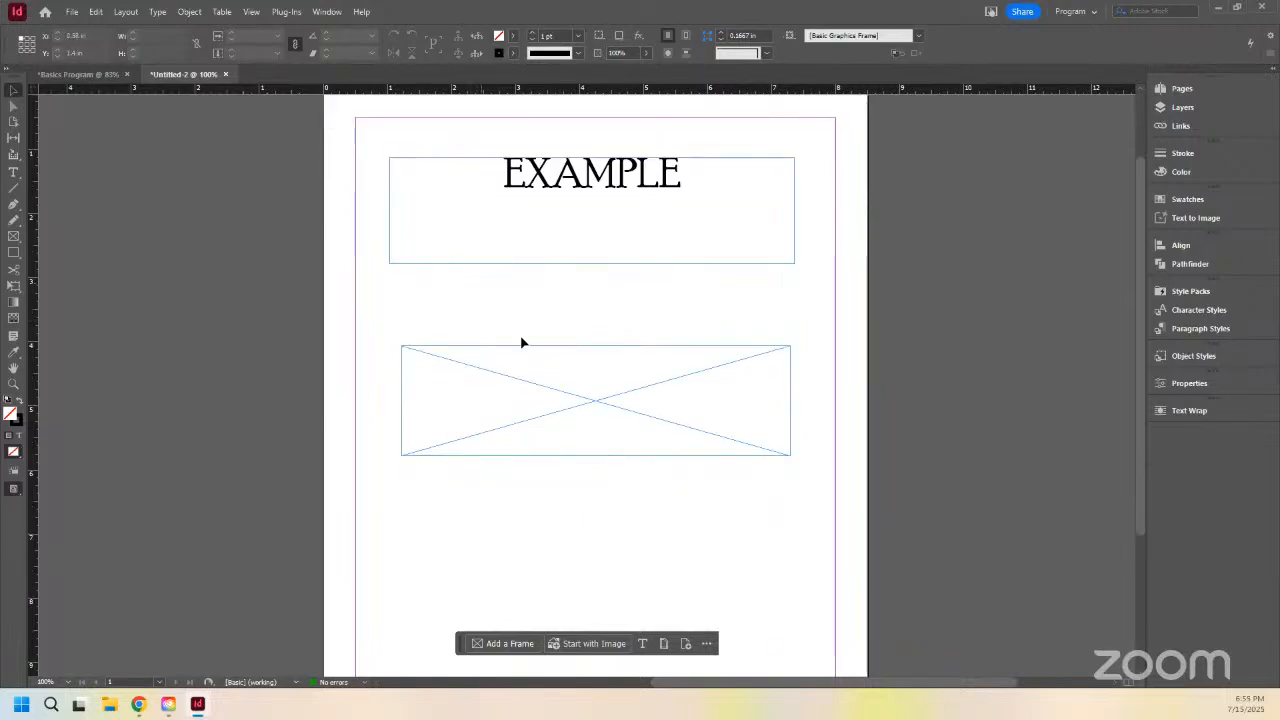
{"action": "scroll", "coordinate": [521, 343], "scroll_direction": "up", "scroll_amount": 1}
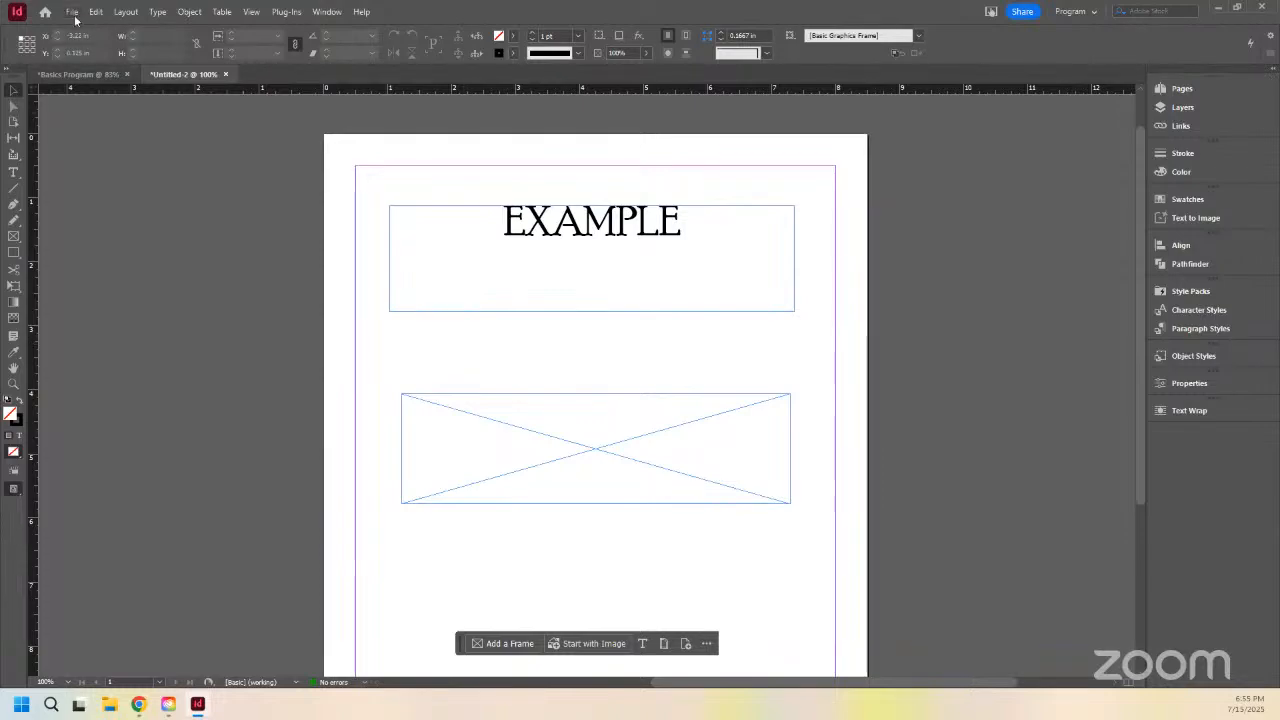
{"action": "scroll", "coordinate": [574, 457], "scroll_direction": "down", "scroll_amount": 2}
{"action": "scroll", "coordinate": [574, 457], "scroll_direction": "up", "scroll_amount": 2}
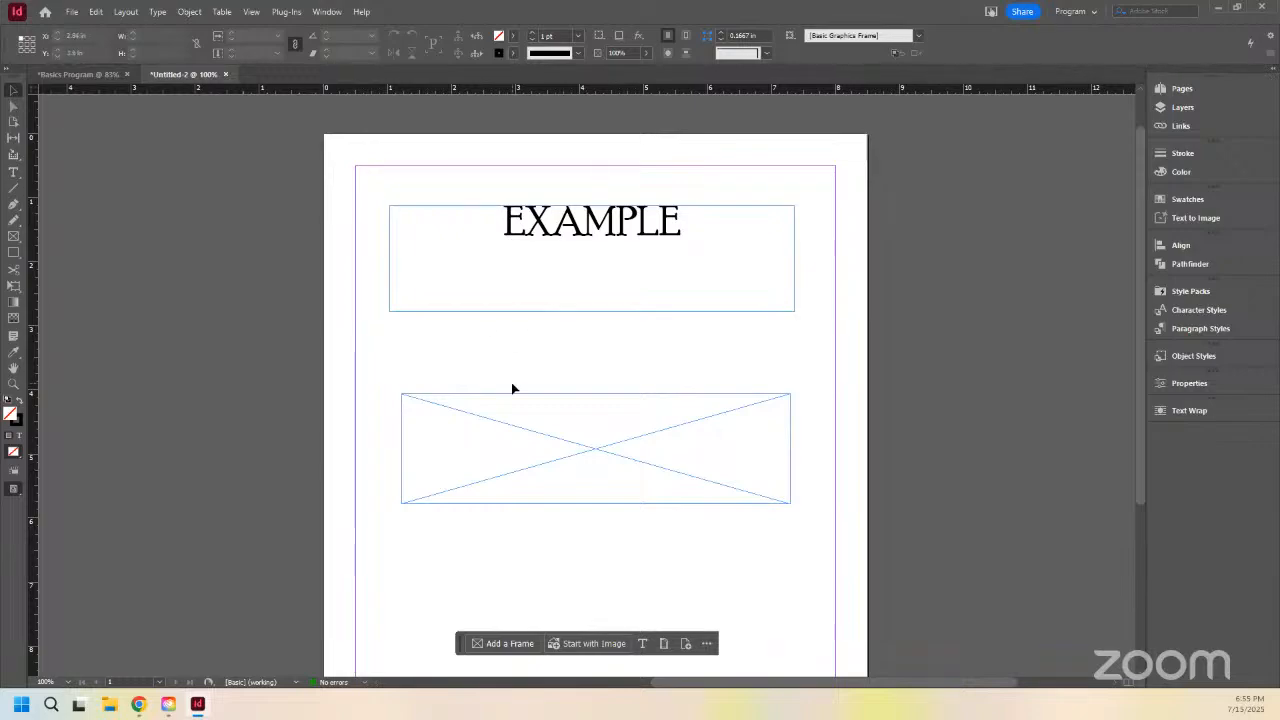
{"action": "left_click", "coordinate": [72, 12]}
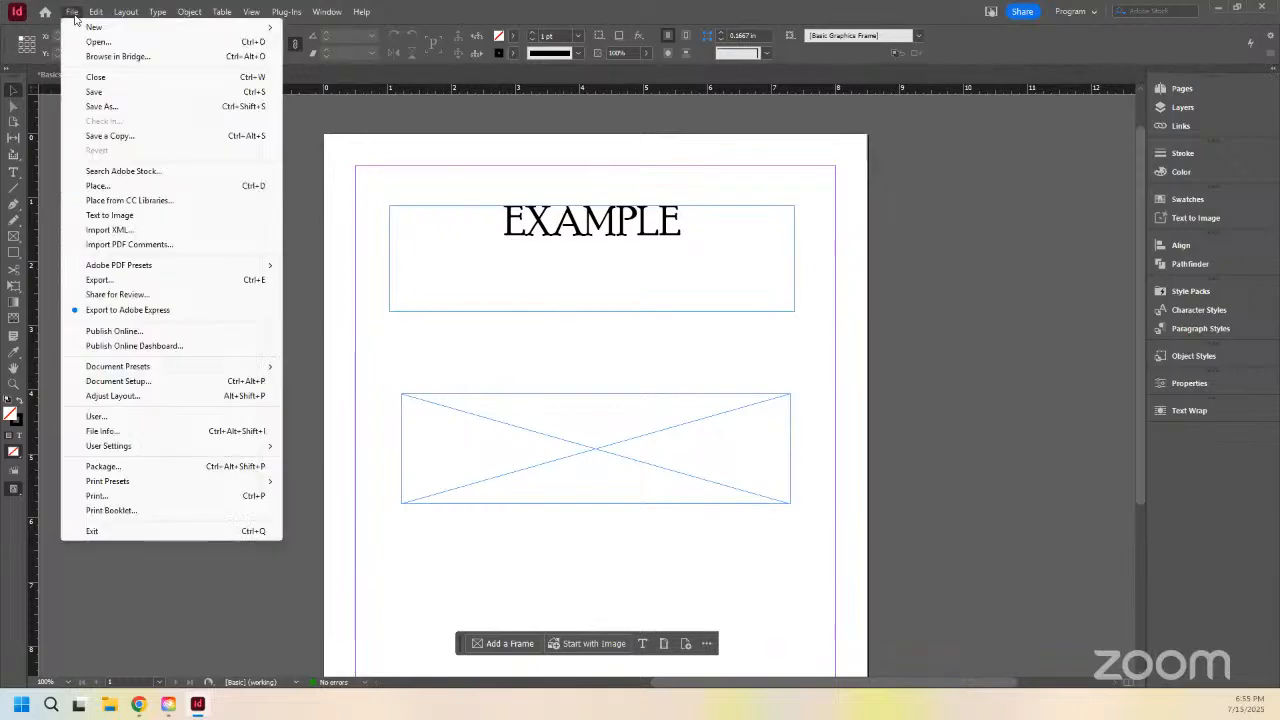
{"action": "left_click", "coordinate": [97, 186]}
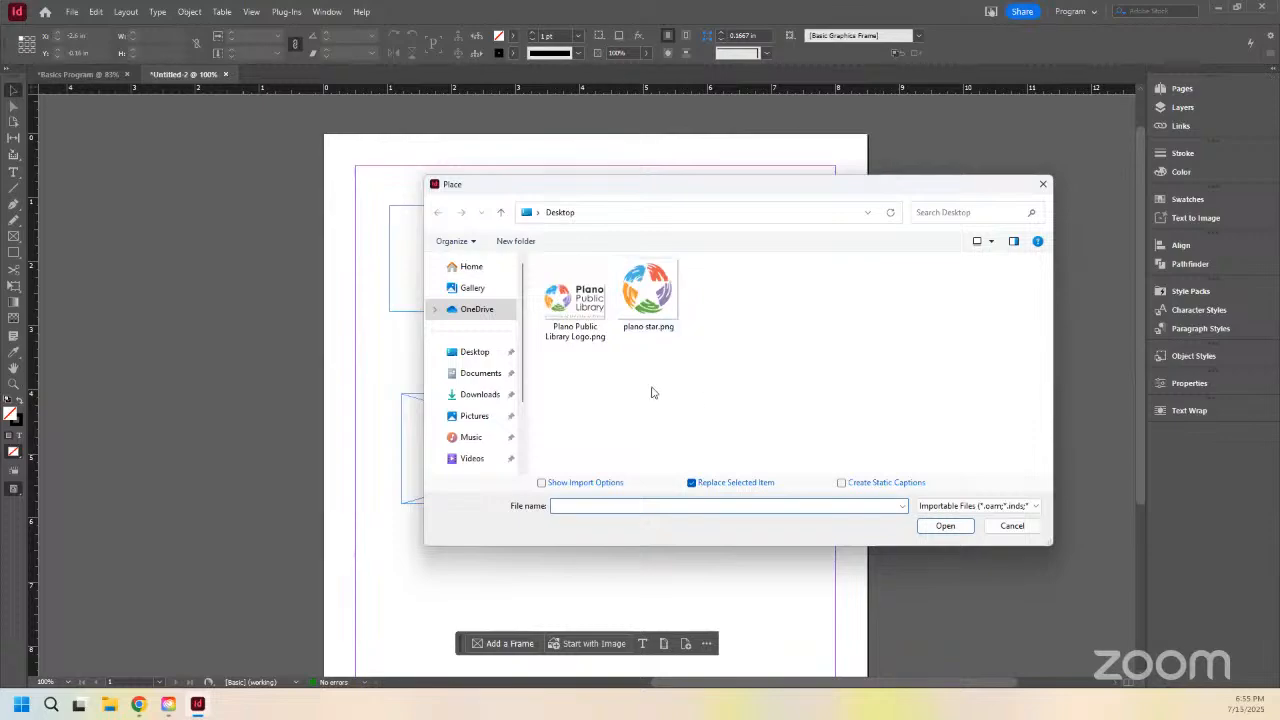
{"action": "left_click", "coordinate": [660, 303]}
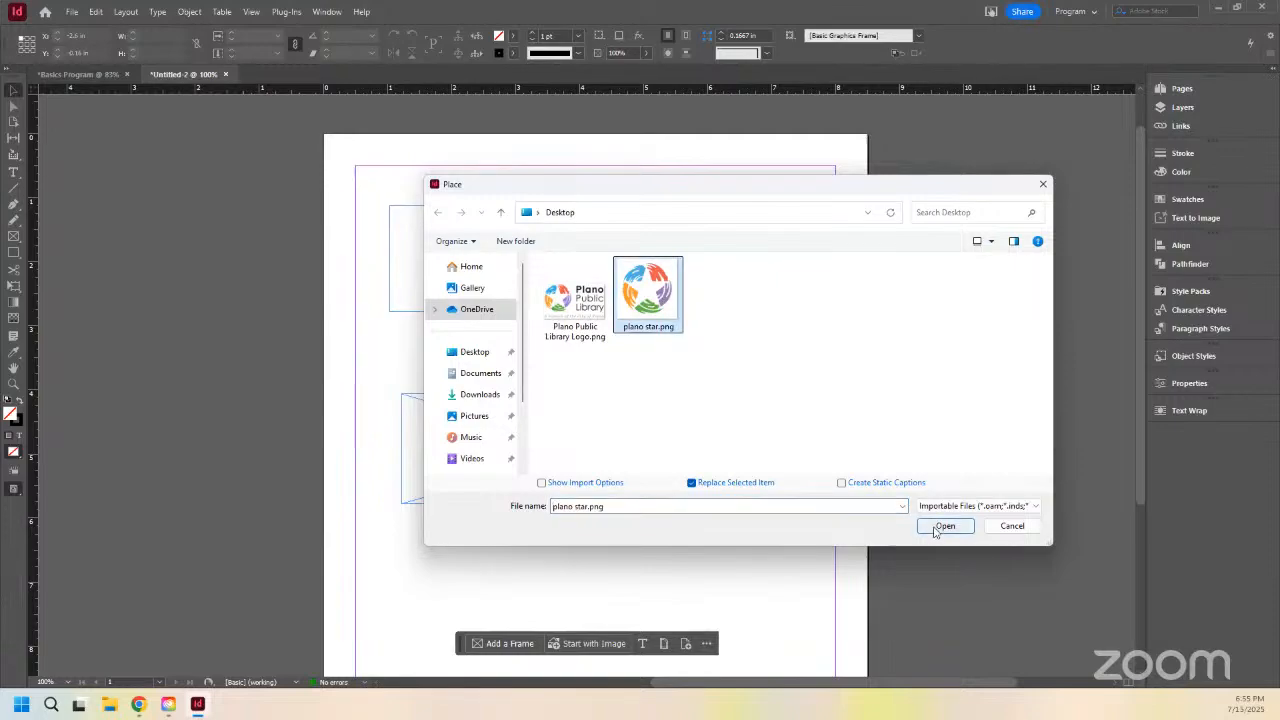
{"action": "left_click", "coordinate": [943, 526]}
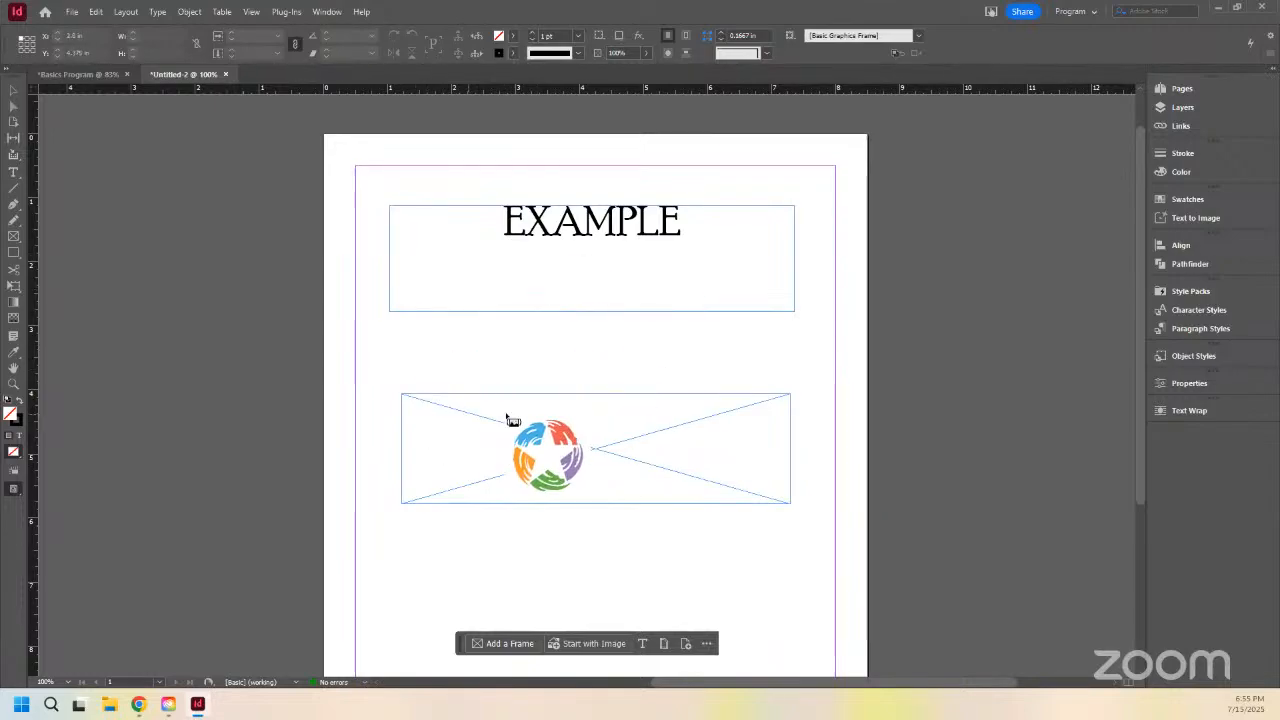
{"action": "left_click", "coordinate": [357, 322]}
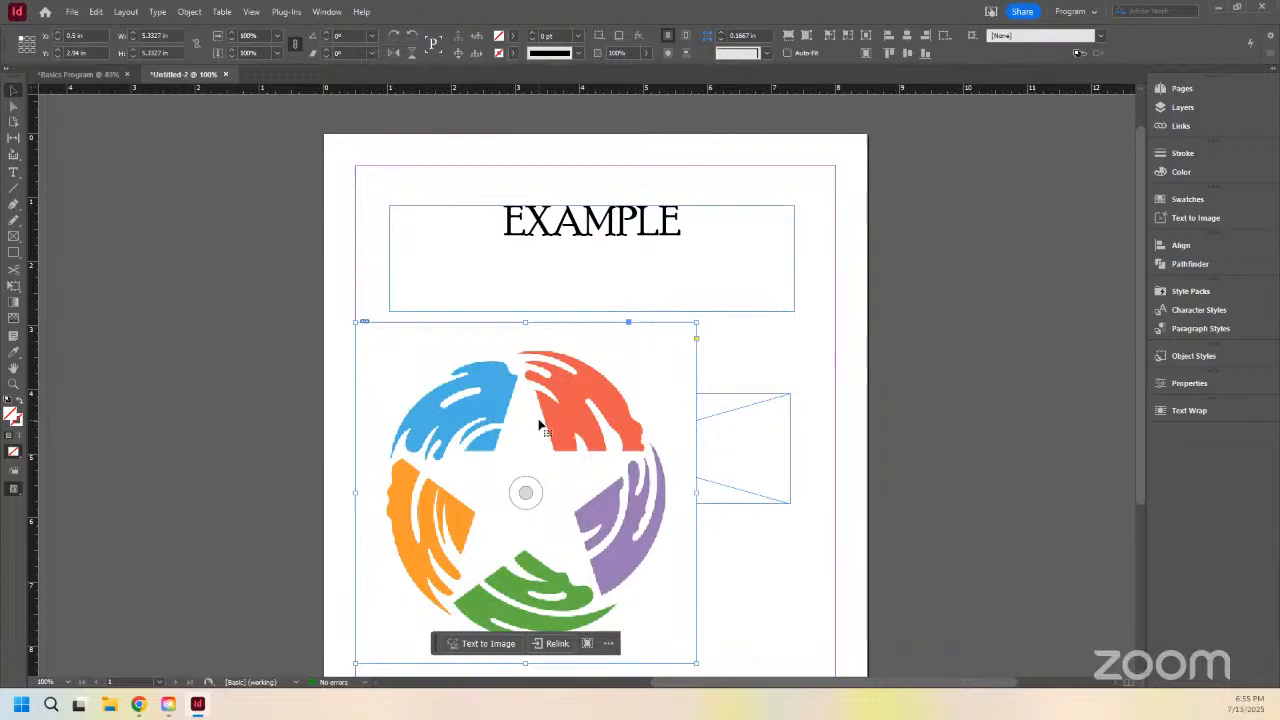
Step: Move the placed star image around the page, ending at about X 1.64 in, Y 2.42 in over the empty frame
{"action": "left_click_drag", "start_coordinate": [540, 427], "coordinate": [532, 393]}
{"action": "scroll", "coordinate": [549, 384], "scroll_direction": "up", "scroll_amount": 1}
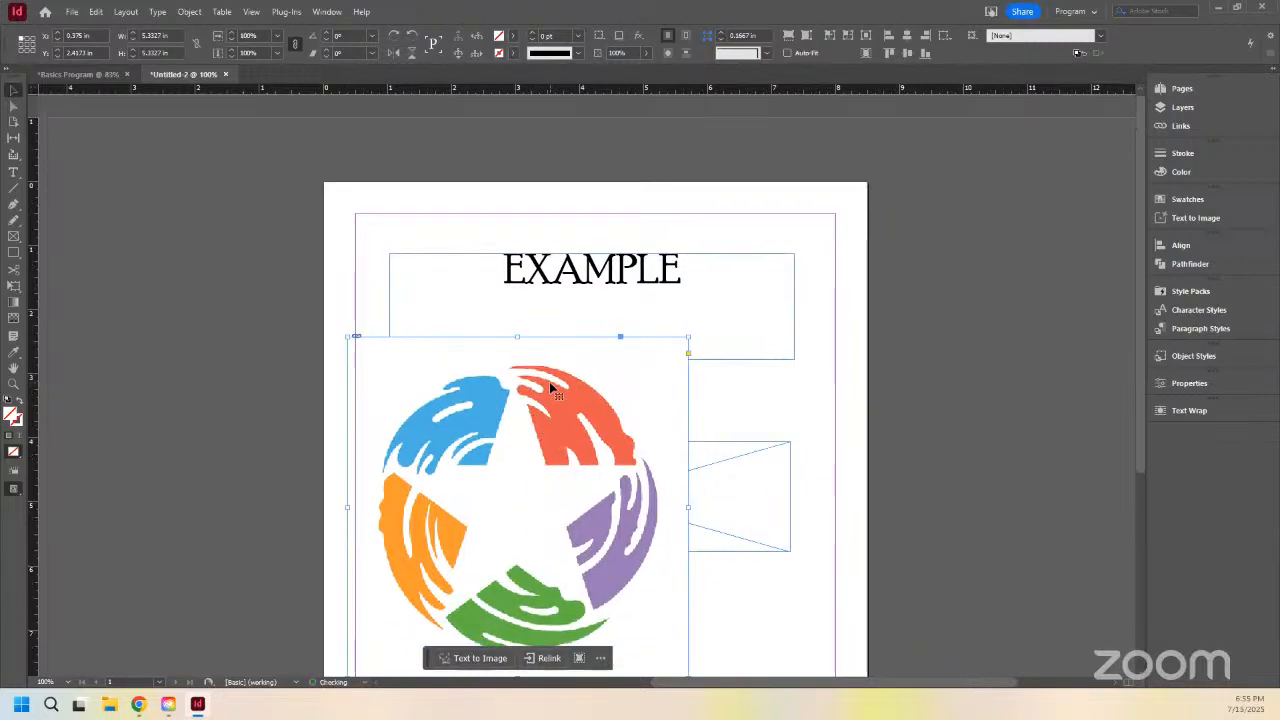
{"action": "scroll", "coordinate": [551, 387], "scroll_direction": "down", "scroll_amount": 1}
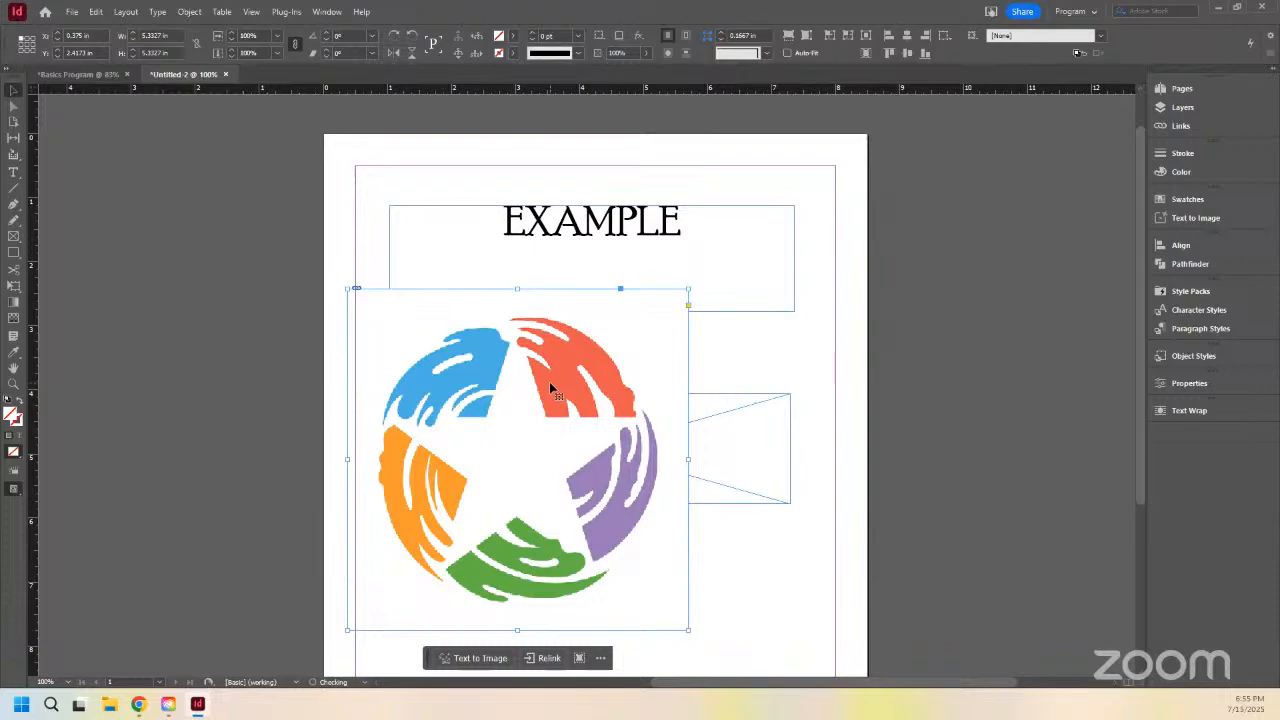
{"action": "left_click_drag", "start_coordinate": [531, 366], "coordinate": [520, 345]}
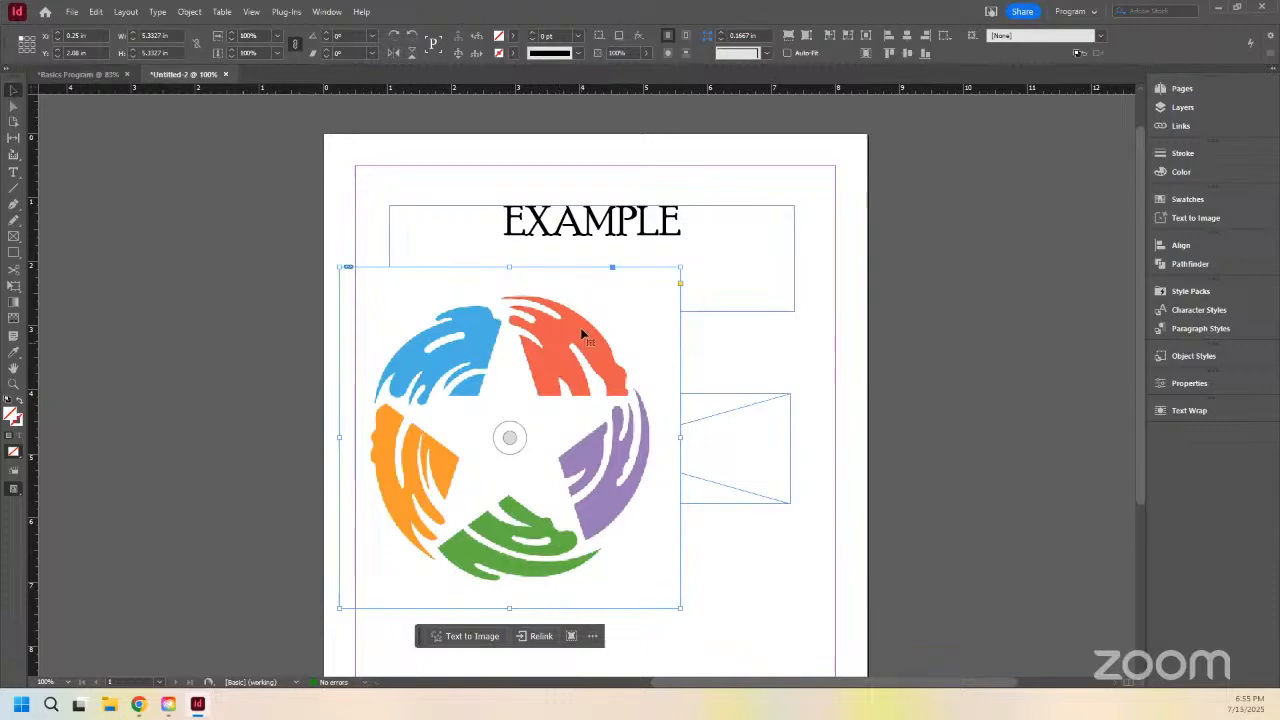
{"action": "left_click_drag", "start_coordinate": [560, 346], "coordinate": [640, 371]}
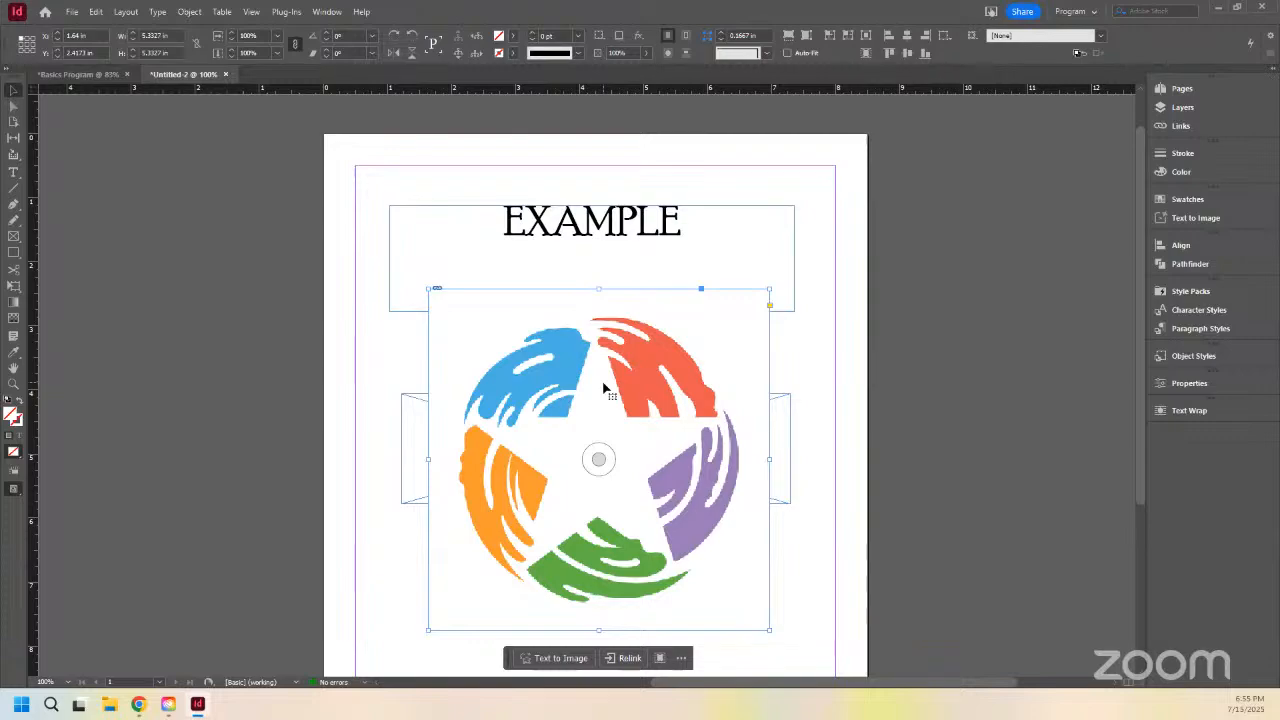
Step: Undo the star image's moves and its placement, and discard the loaded image
{"action": "key", "text": "ctrl+z"}
{"action": "key", "text": "ctrl+z"}
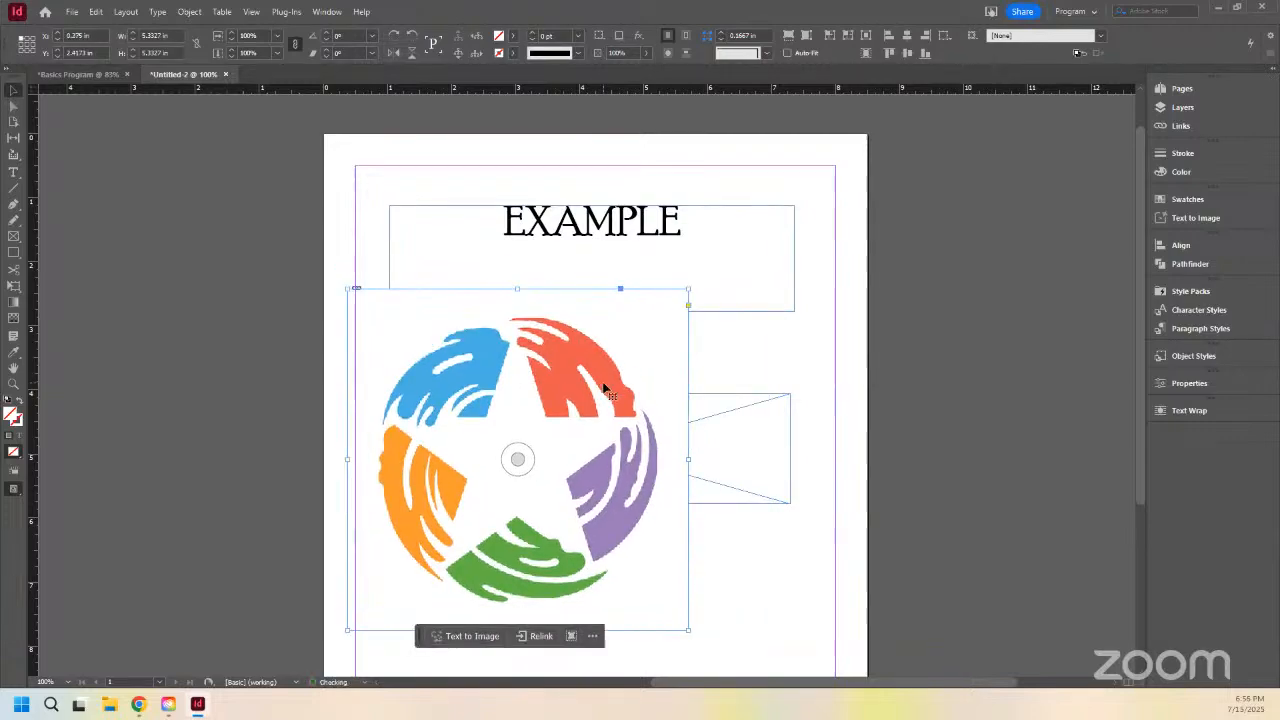
{"action": "key", "text": "ctrl+z"}
{"action": "key", "text": "ctrl+z"}
{"action": "key", "text": "ctrl+z"}
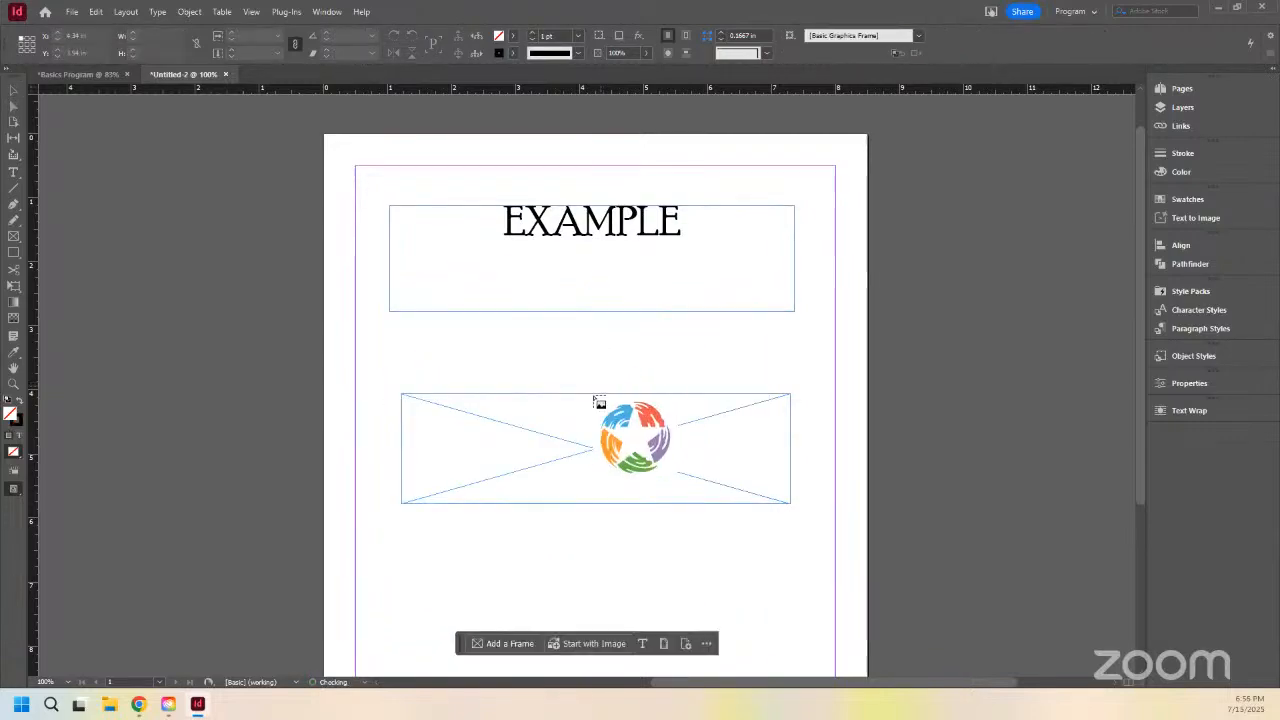
{"action": "key", "text": "ctrl+z"}
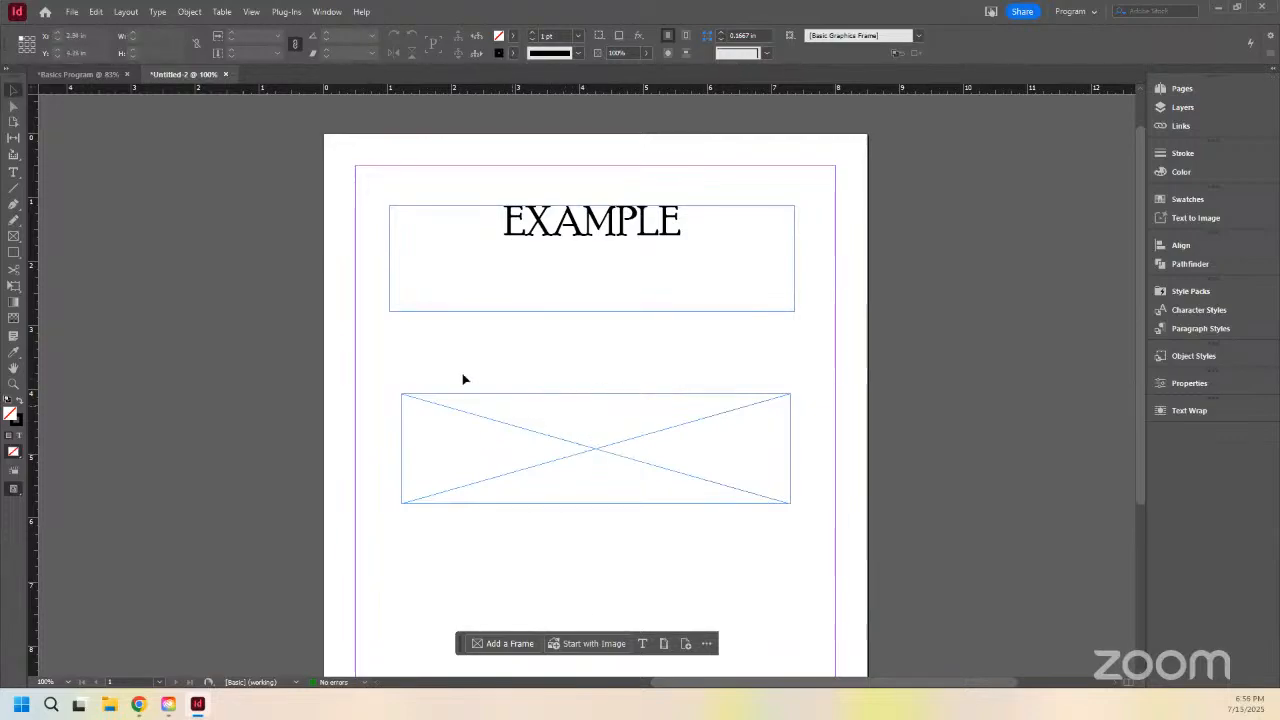
Step: Place plano star.png from the Desktop into the empty rectangle frame below the EXAMPLE text
{"action": "scroll", "coordinate": [463, 379], "scroll_direction": "up", "scroll_amount": 1}
{"action": "scroll", "coordinate": [409, 354], "scroll_direction": "down", "scroll_amount": 1}
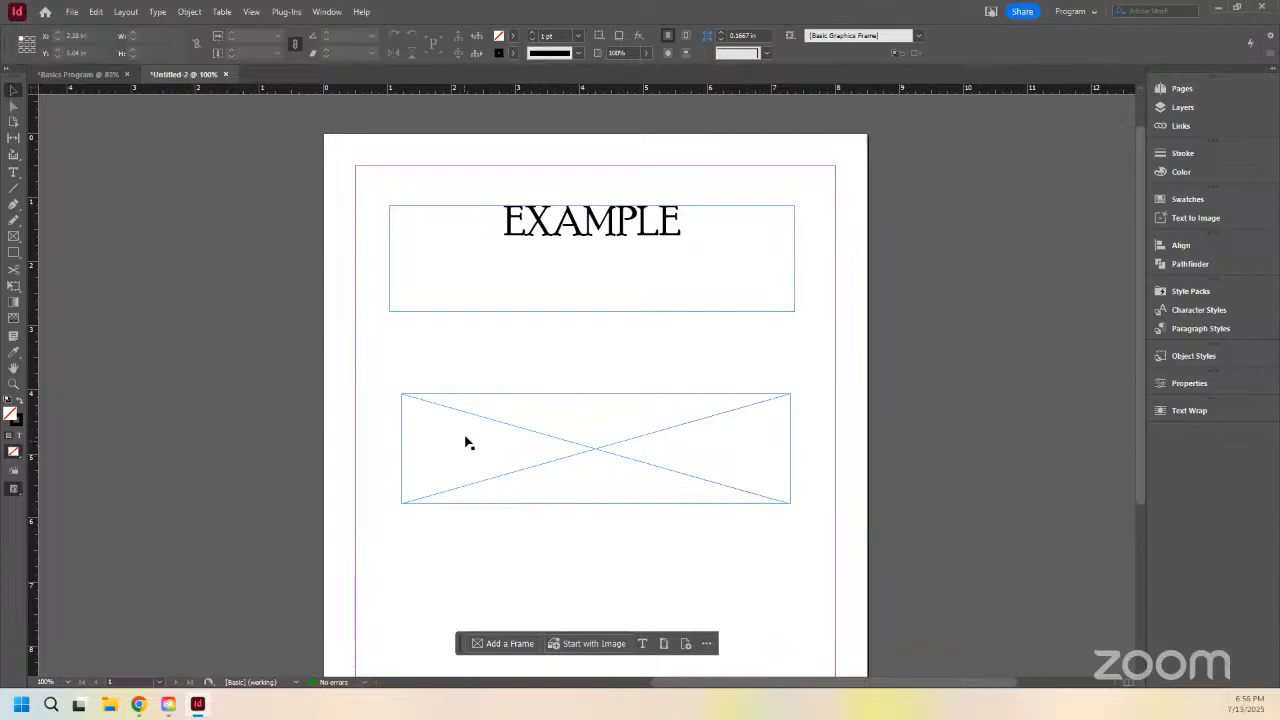
{"action": "left_click", "coordinate": [499, 423]}
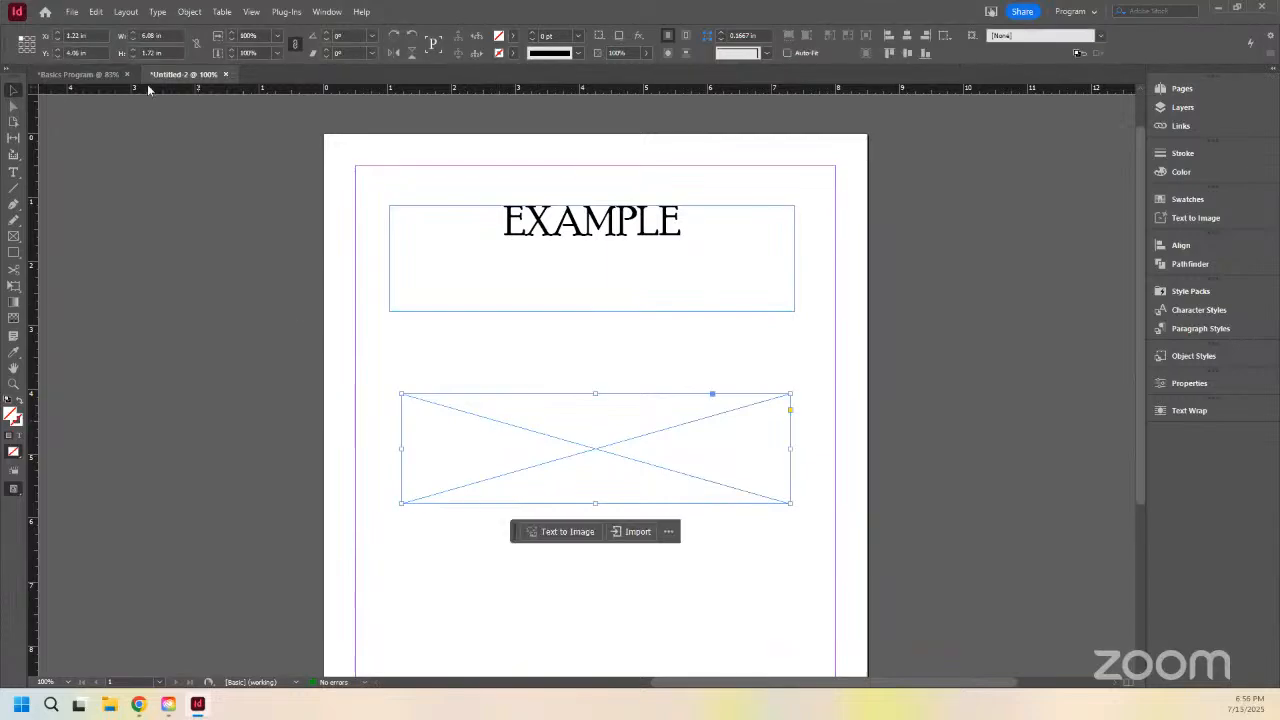
{"action": "left_click", "coordinate": [72, 11]}
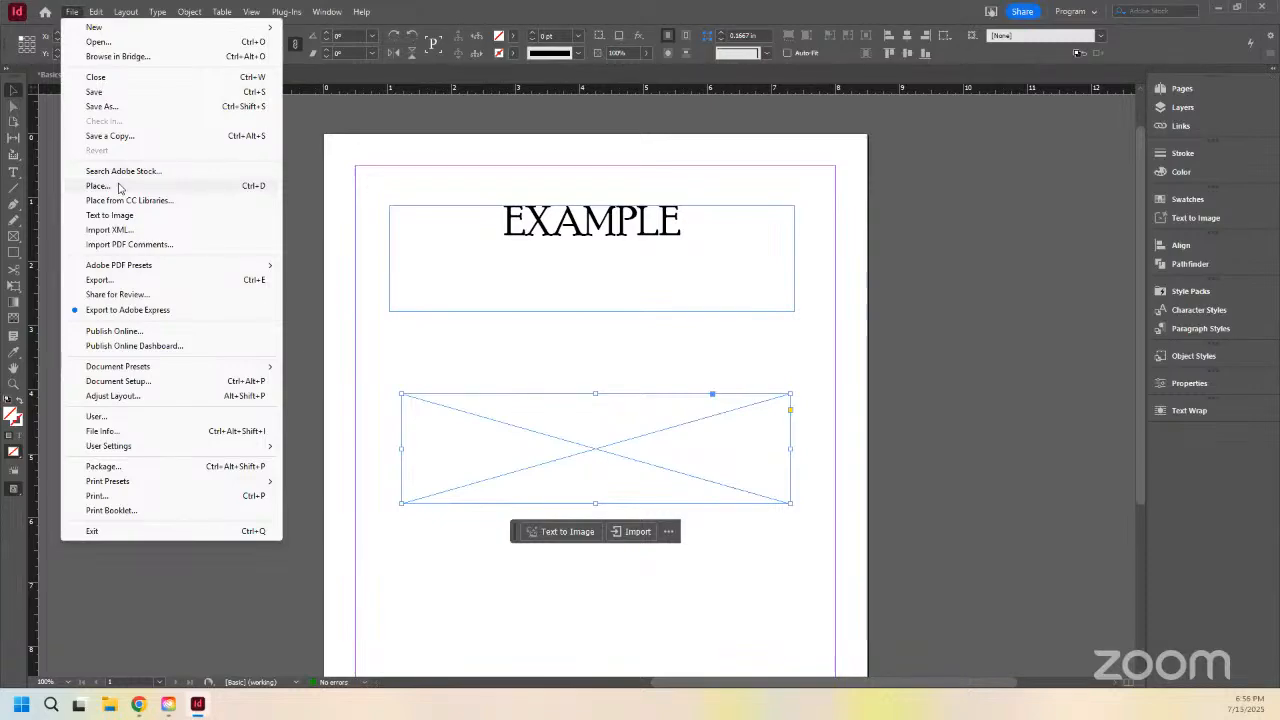
{"action": "left_click", "coordinate": [98, 186]}
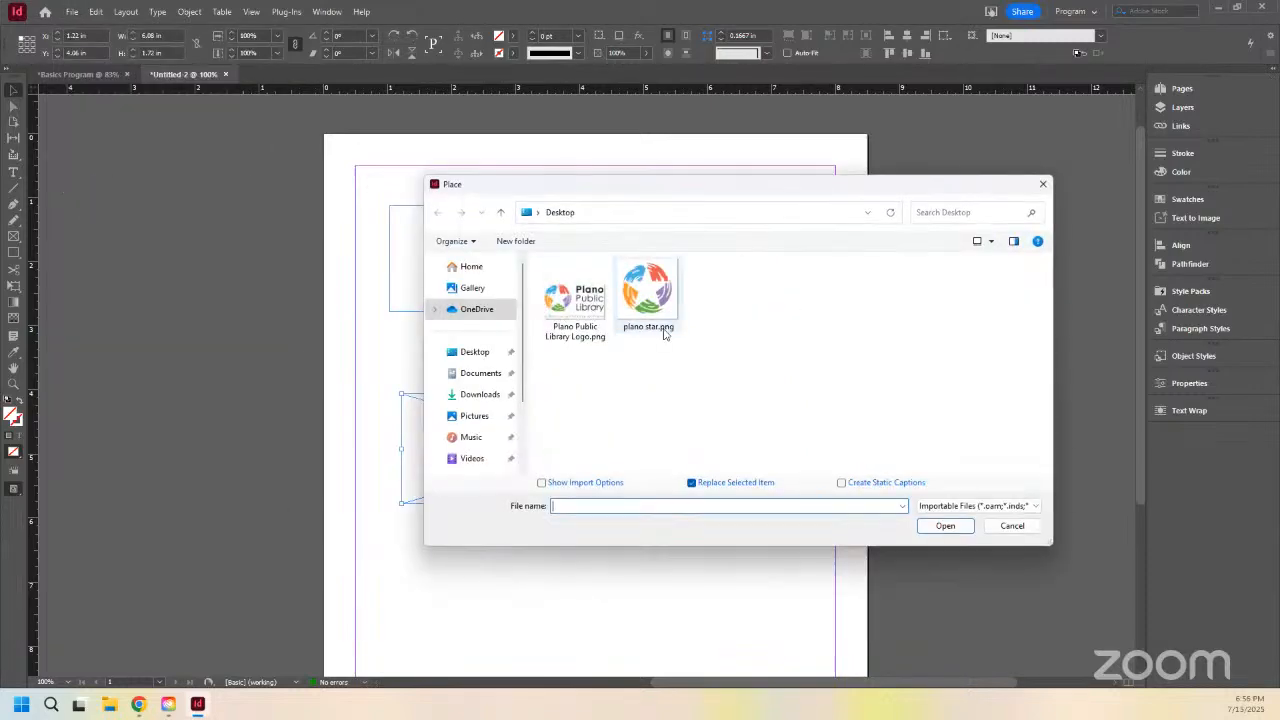
{"action": "double_click", "coordinate": [660, 295]}
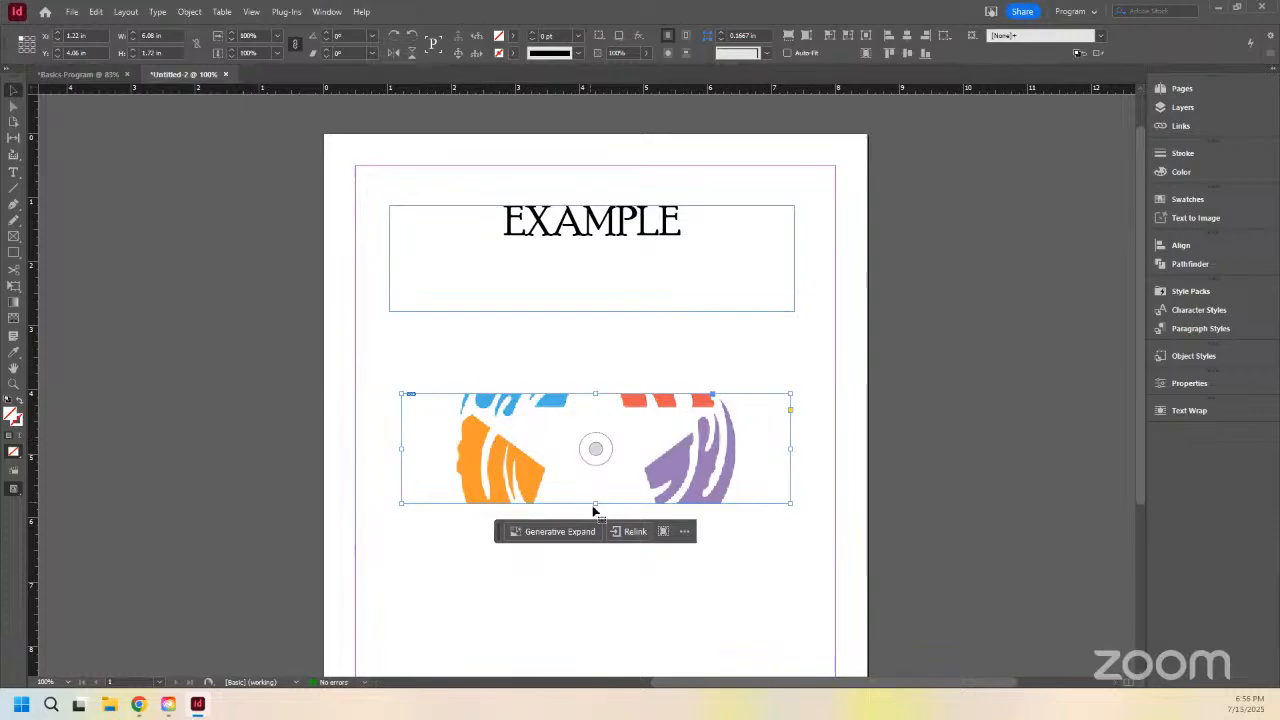
Step: Apply Fit Content Proportionally to the cropped star image in its rectangle frame
{"action": "right_click", "coordinate": [537, 441]}
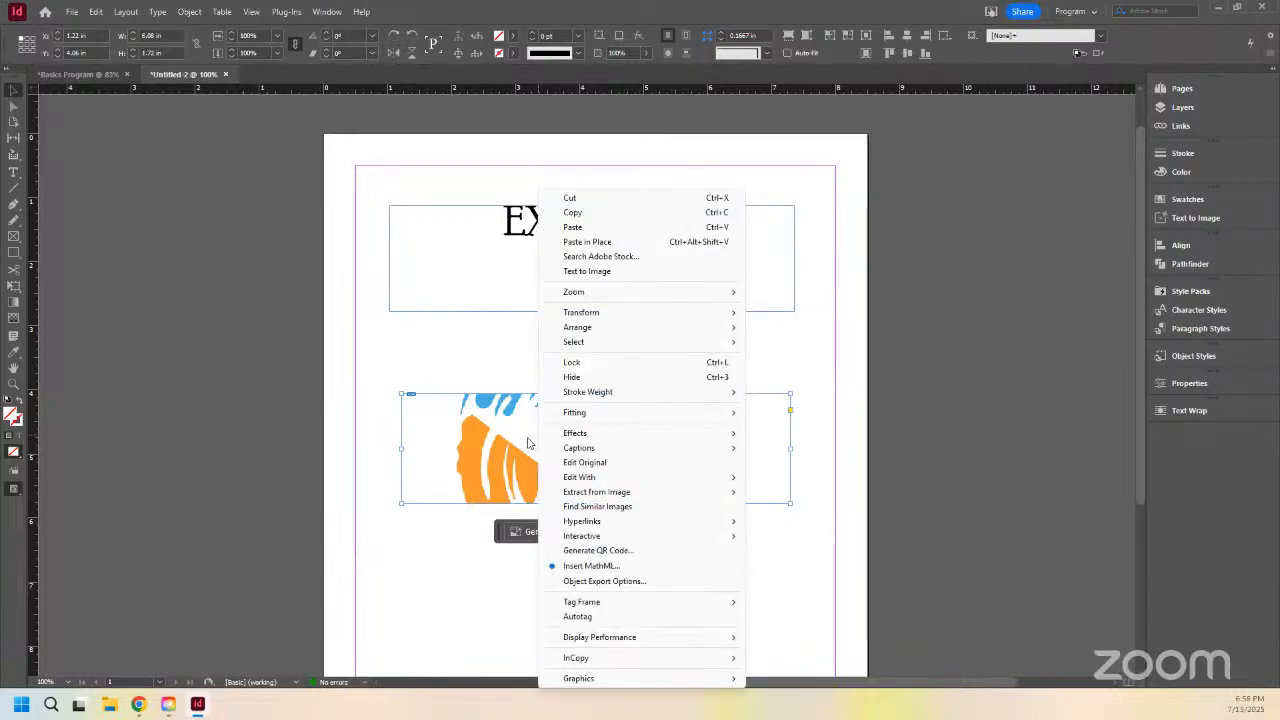
{"action": "mouse_move", "coordinate": [737, 414]}
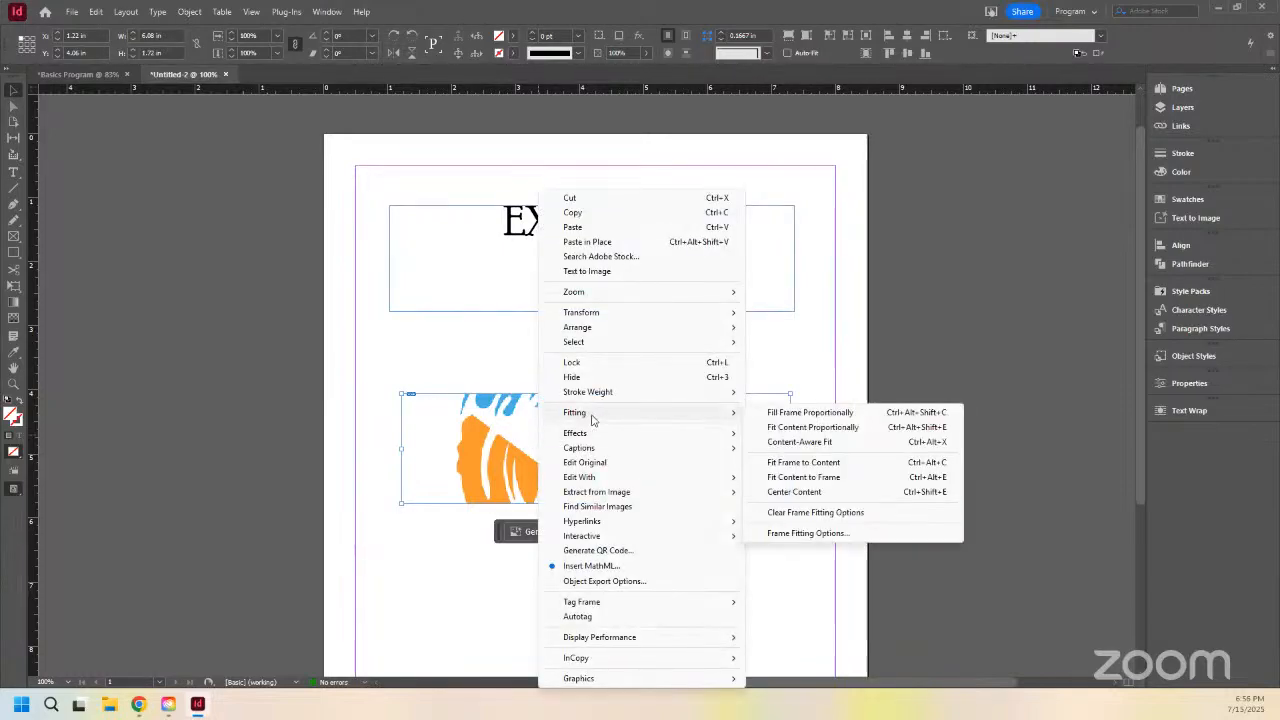
{"action": "left_click", "coordinate": [801, 428]}
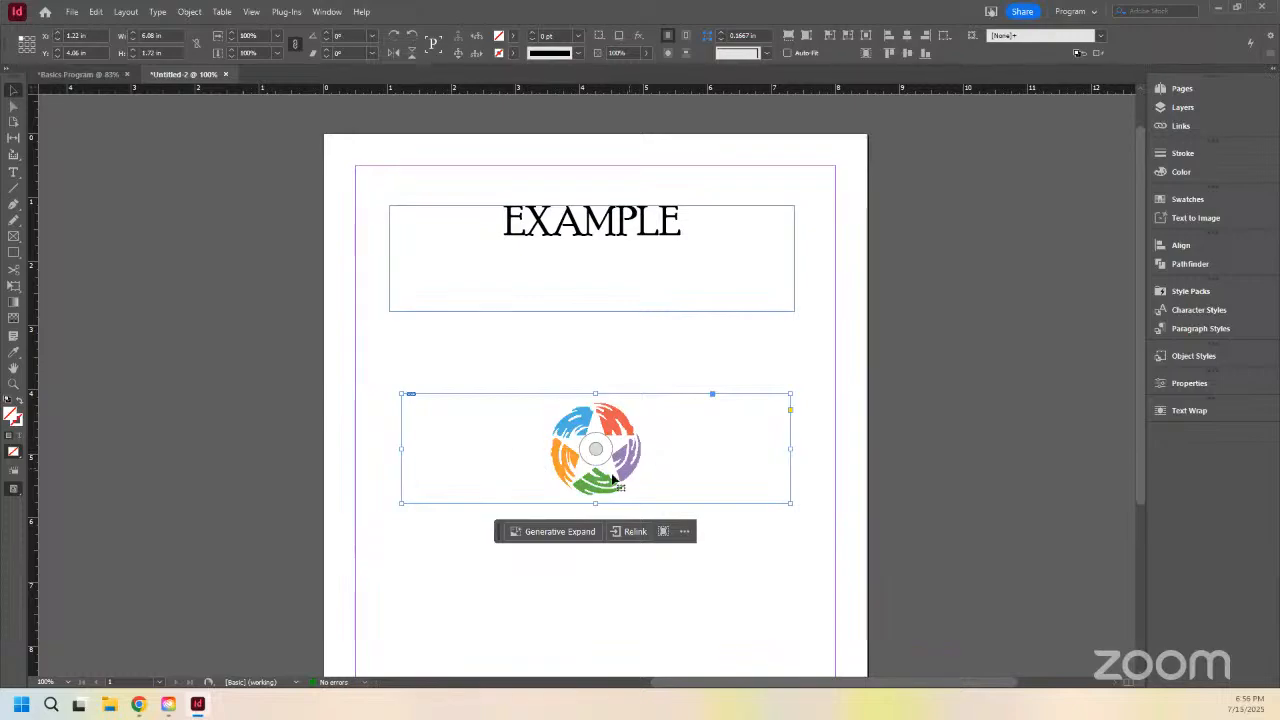
Step: Apply Fill Frame Proportionally so the star image spans the full width of its frame
{"action": "right_click", "coordinate": [503, 449]}
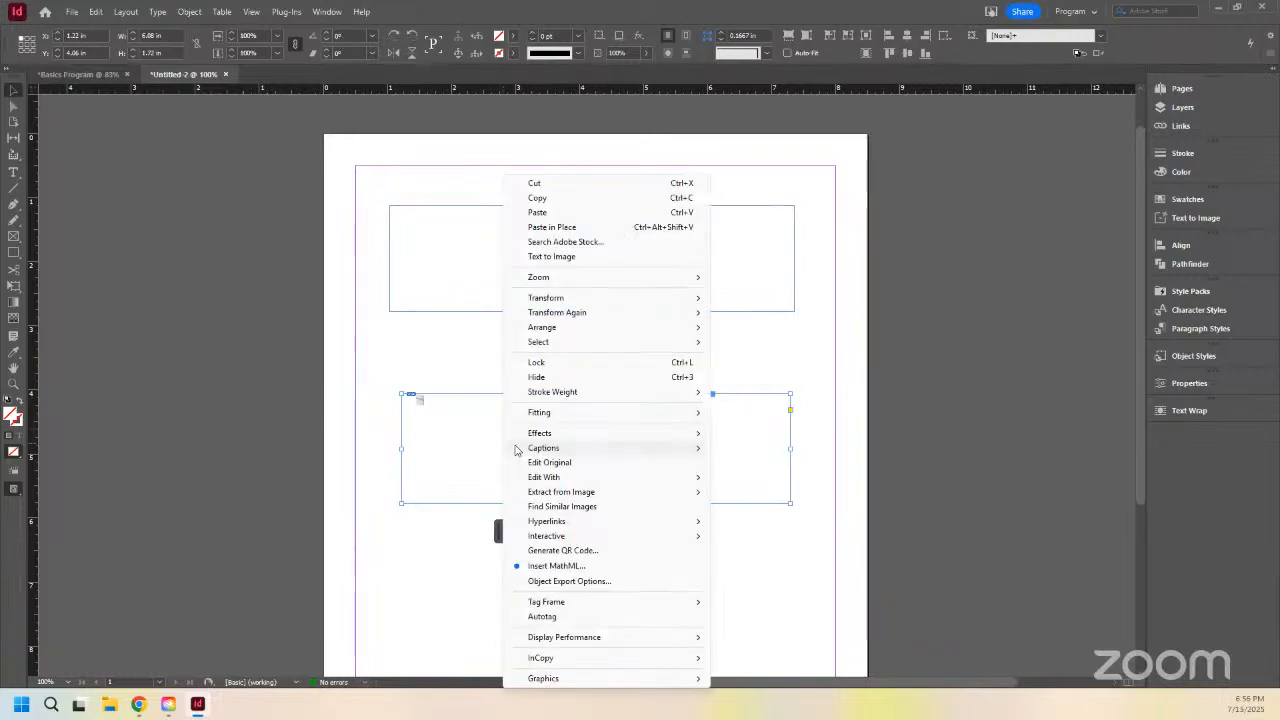
{"action": "mouse_move", "coordinate": [563, 413]}
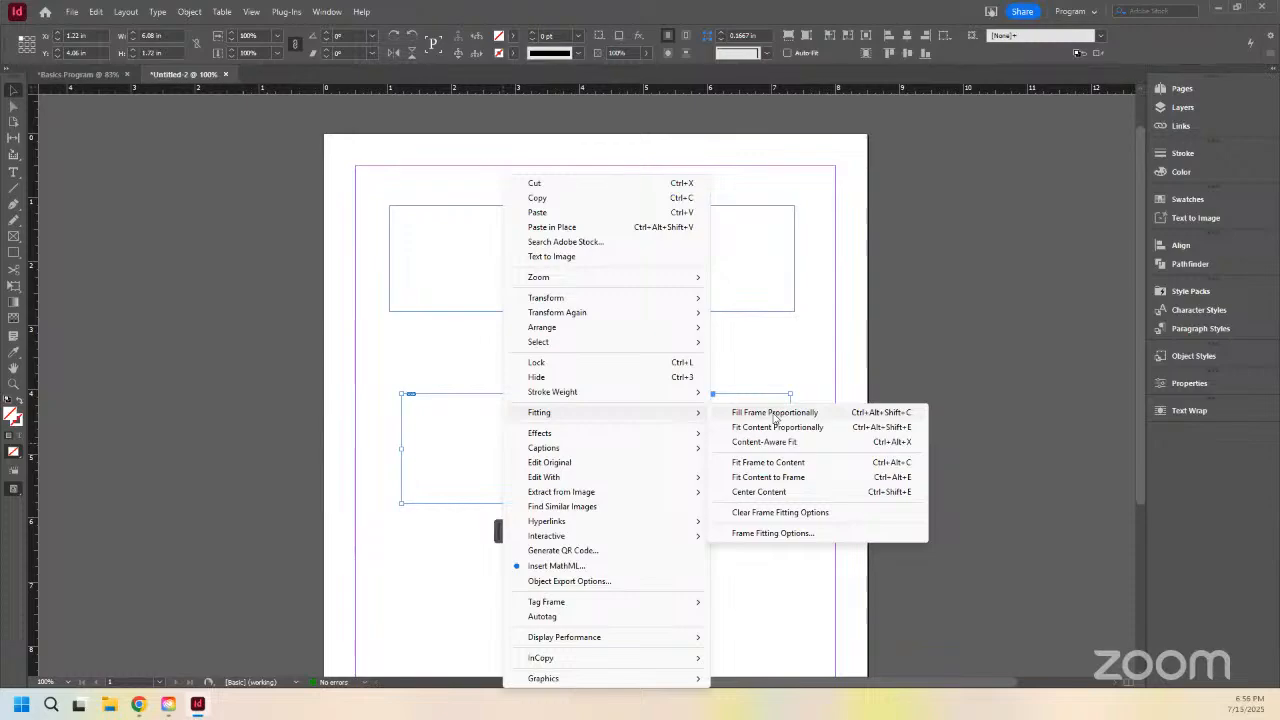
{"action": "left_click", "coordinate": [740, 415]}
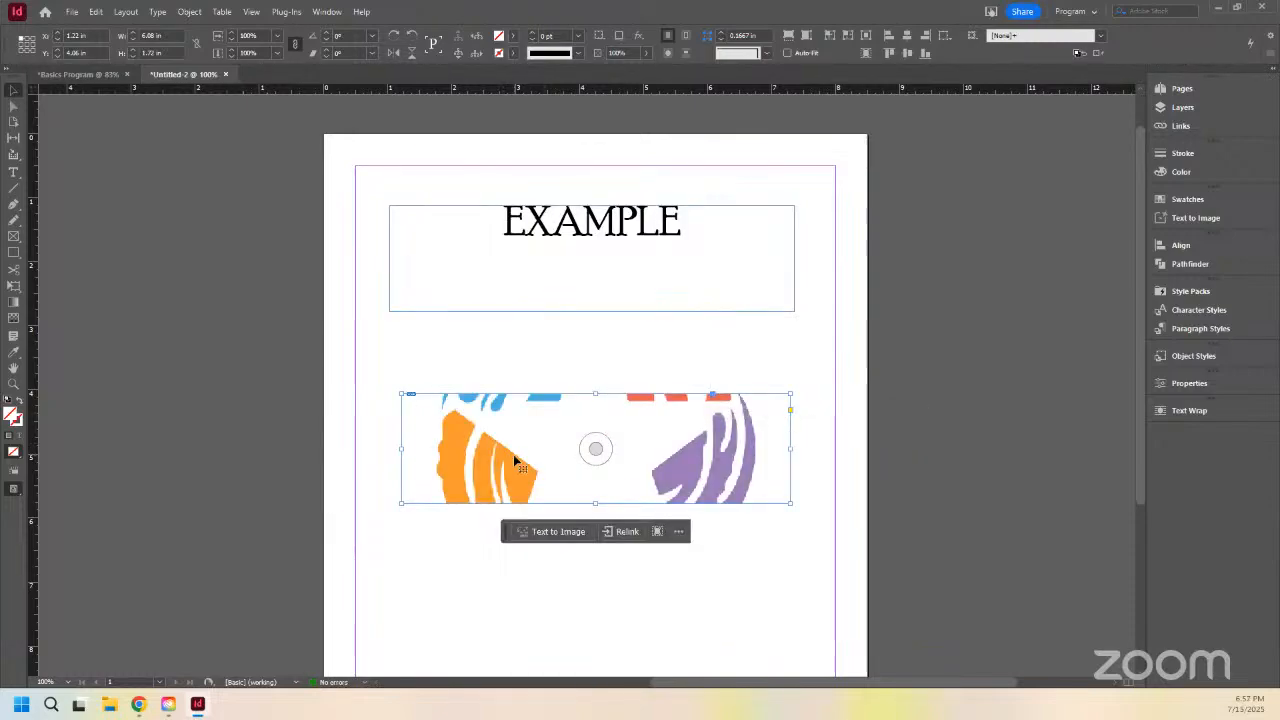
Step: Apply Fit Frame to Content so the frame expands around the whole star image
{"action": "right_click", "coordinate": [513, 456]}
{"action": "mouse_move", "coordinate": [585, 414]}
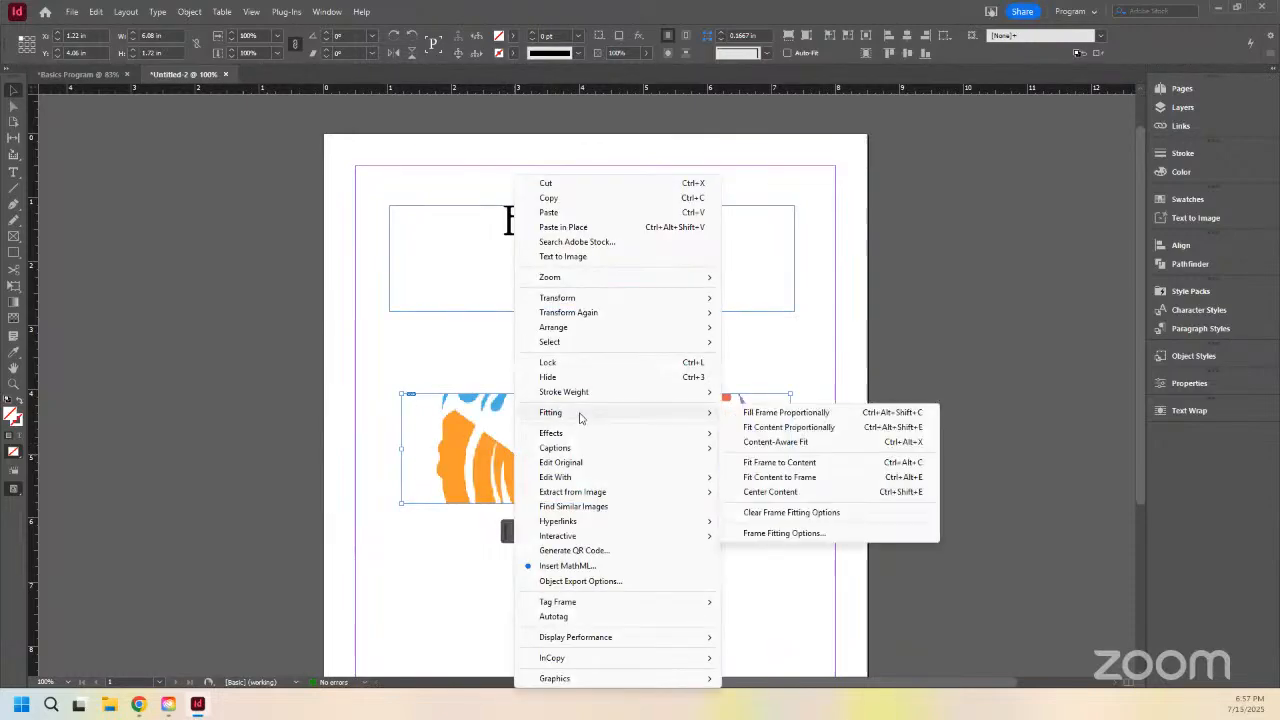
{"action": "left_click", "coordinate": [800, 462]}
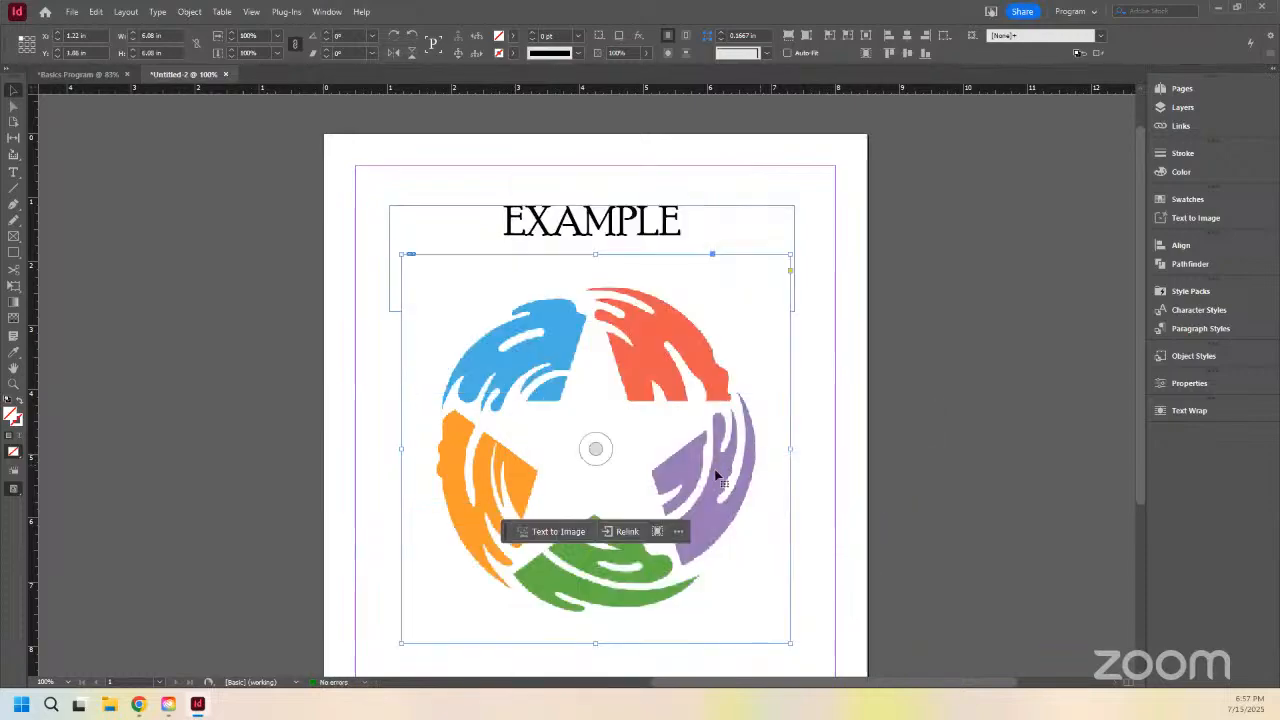
Step: Try Fit Content to Frame and a further fitting option on the star image in its enlarged frame
{"action": "right_click", "coordinate": [504, 404]}
{"action": "mouse_move", "coordinate": [590, 416]}
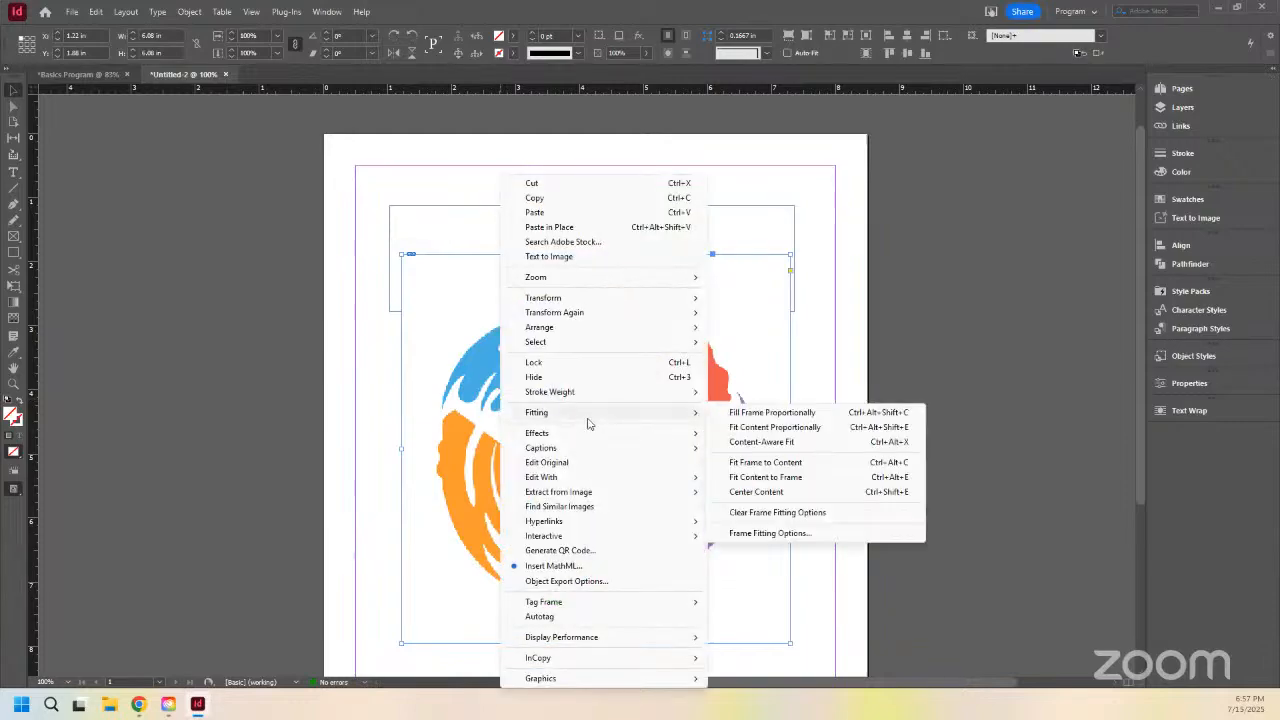
{"action": "left_click", "coordinate": [795, 479]}
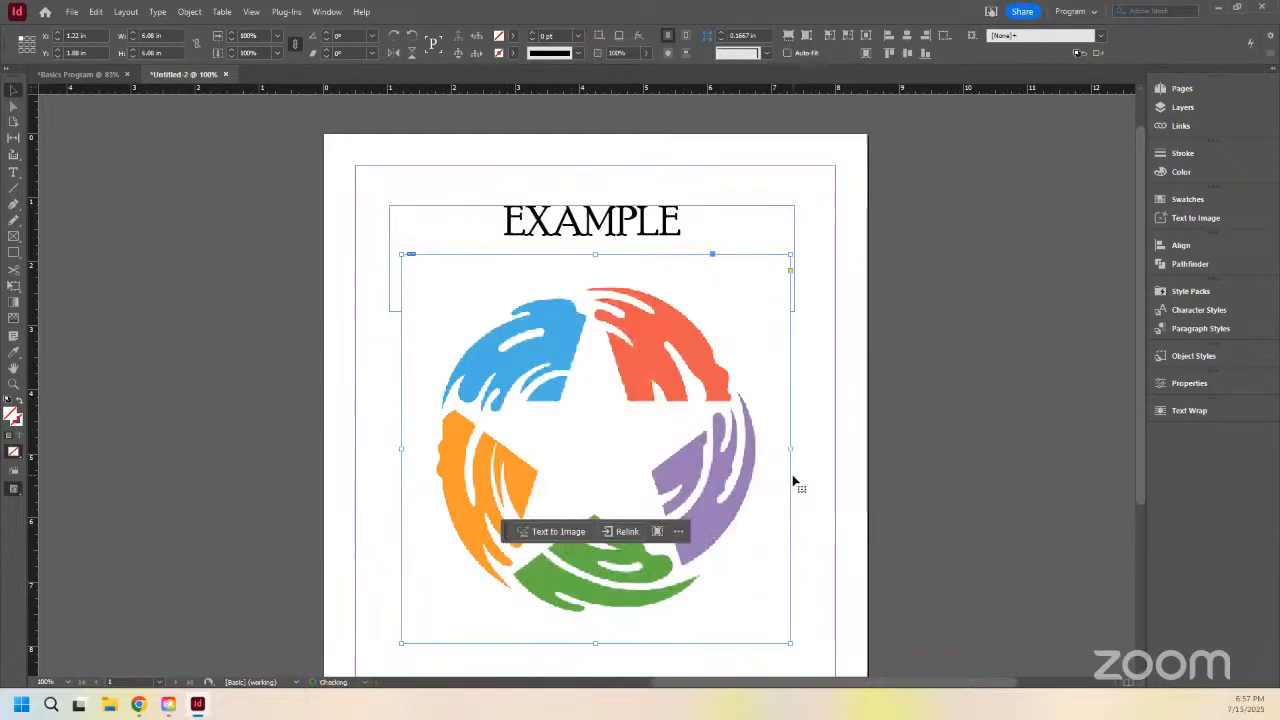
{"action": "right_click", "coordinate": [510, 405]}
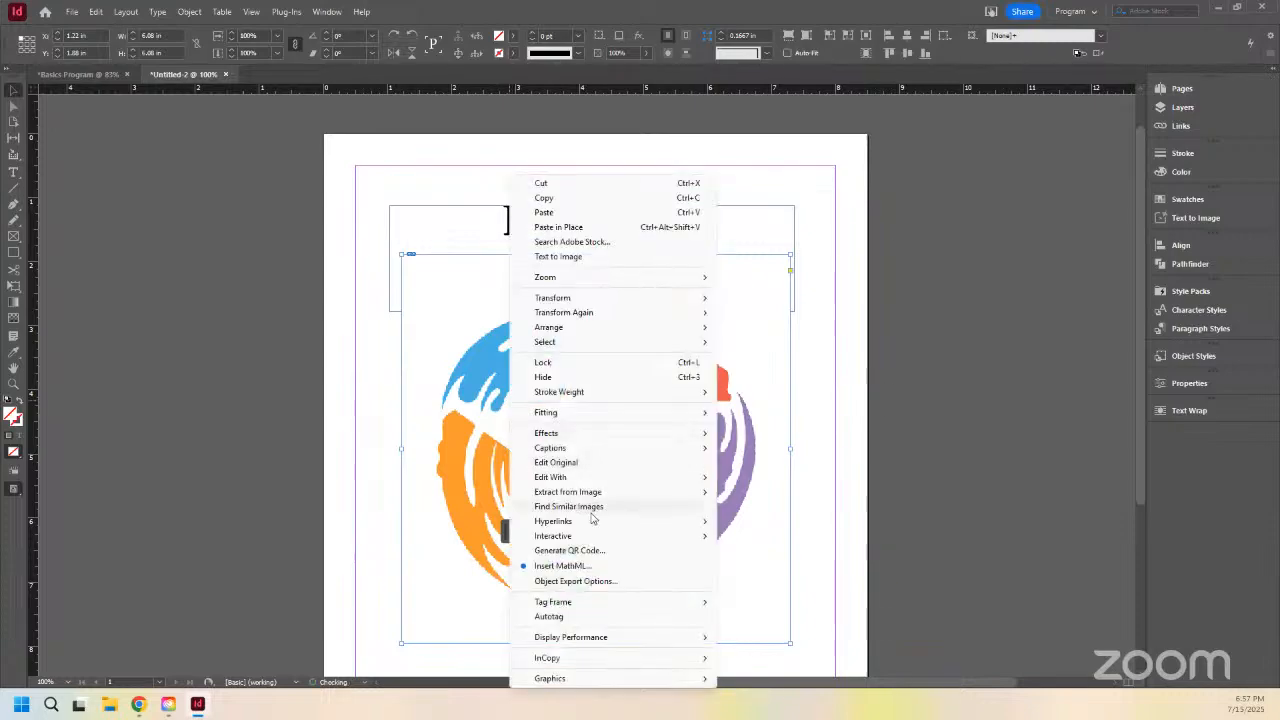
{"action": "left_click", "coordinate": [443, 443]}
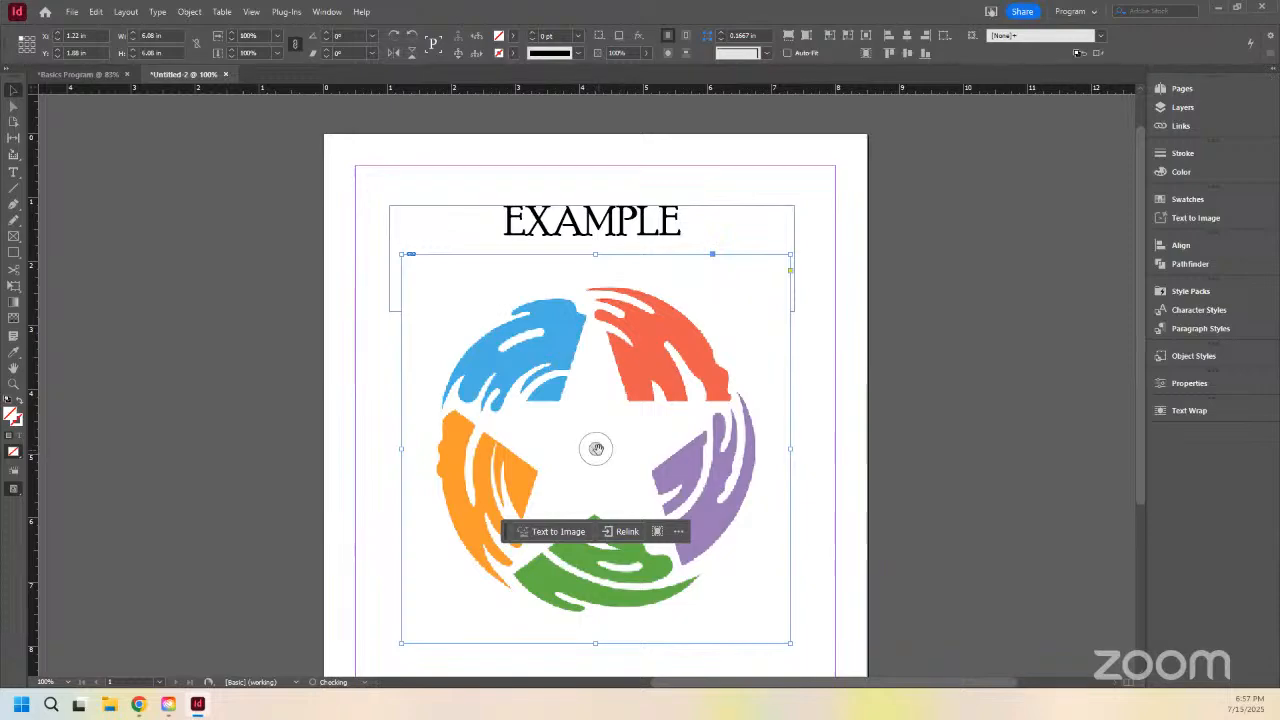
{"action": "right_click", "coordinate": [566, 424]}
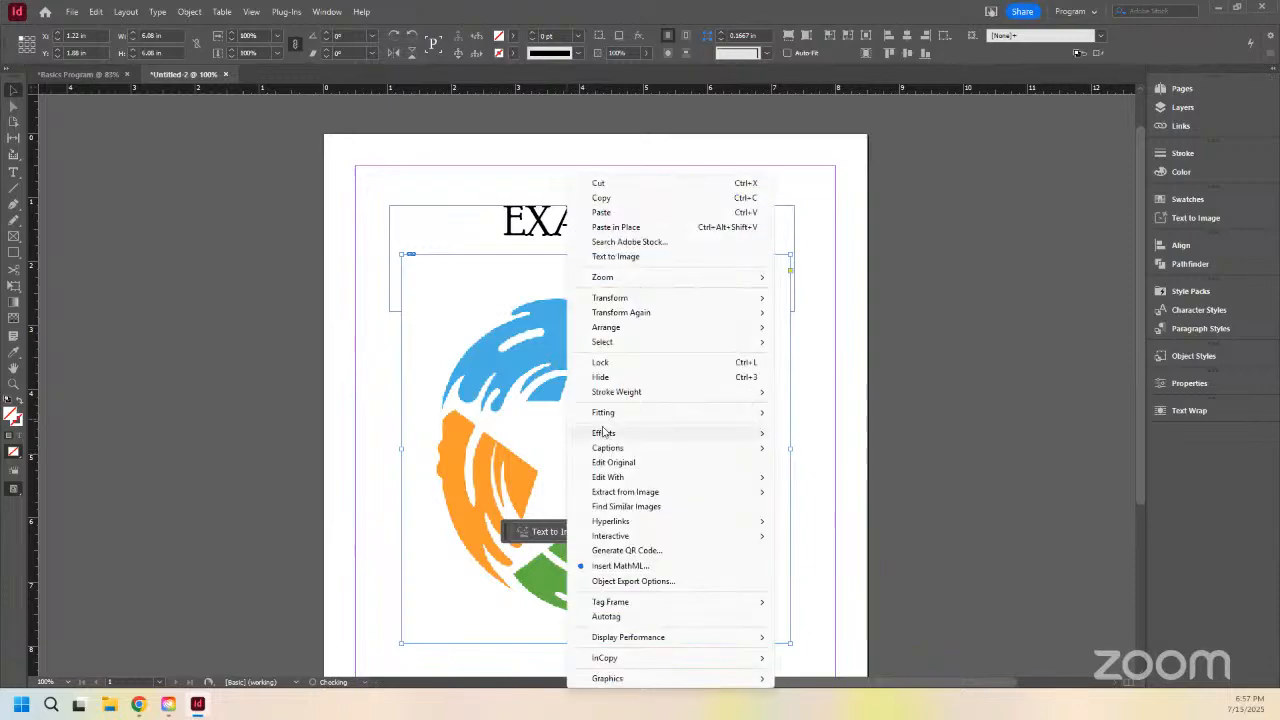
{"action": "mouse_move", "coordinate": [603, 413]}
{"action": "left_click", "coordinate": [810, 434]}
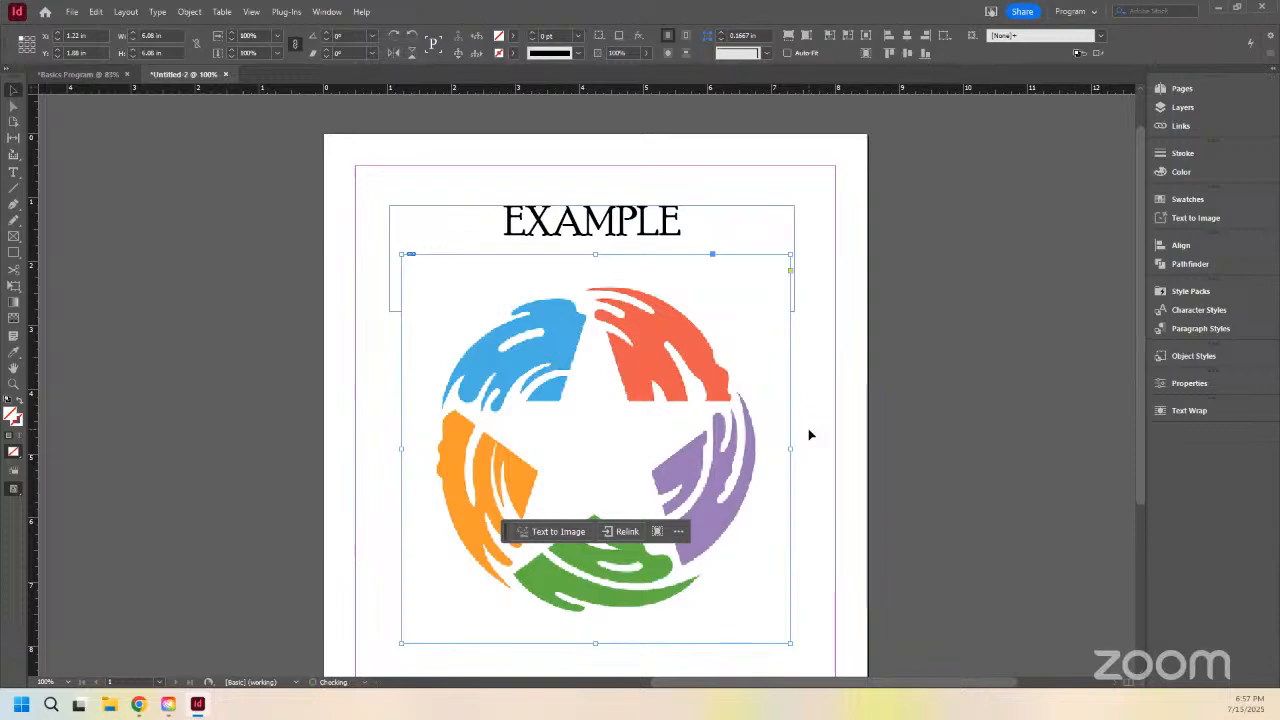
Step: Undo the fitting changes that enlarged the star's frame and apply Fit Content Proportionally to the image
{"action": "key", "text": "ctrl+z"}
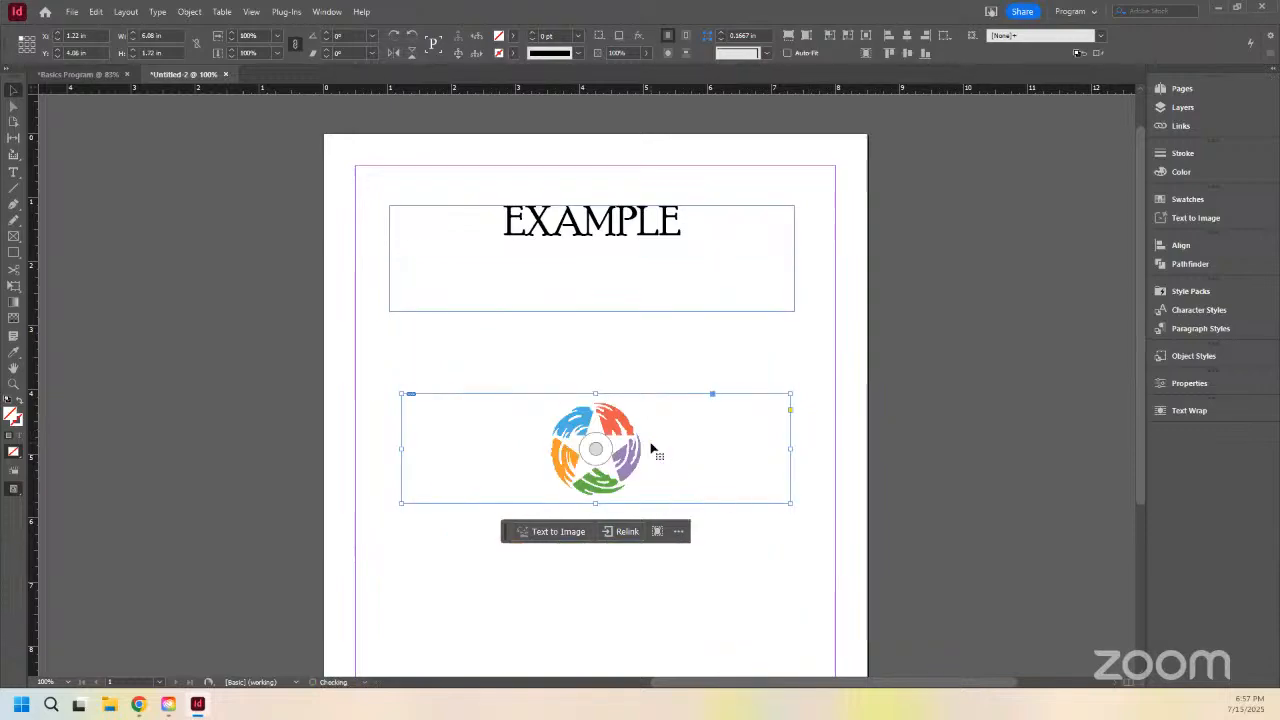
{"action": "key", "text": "ctrl+alt+shift+e"}
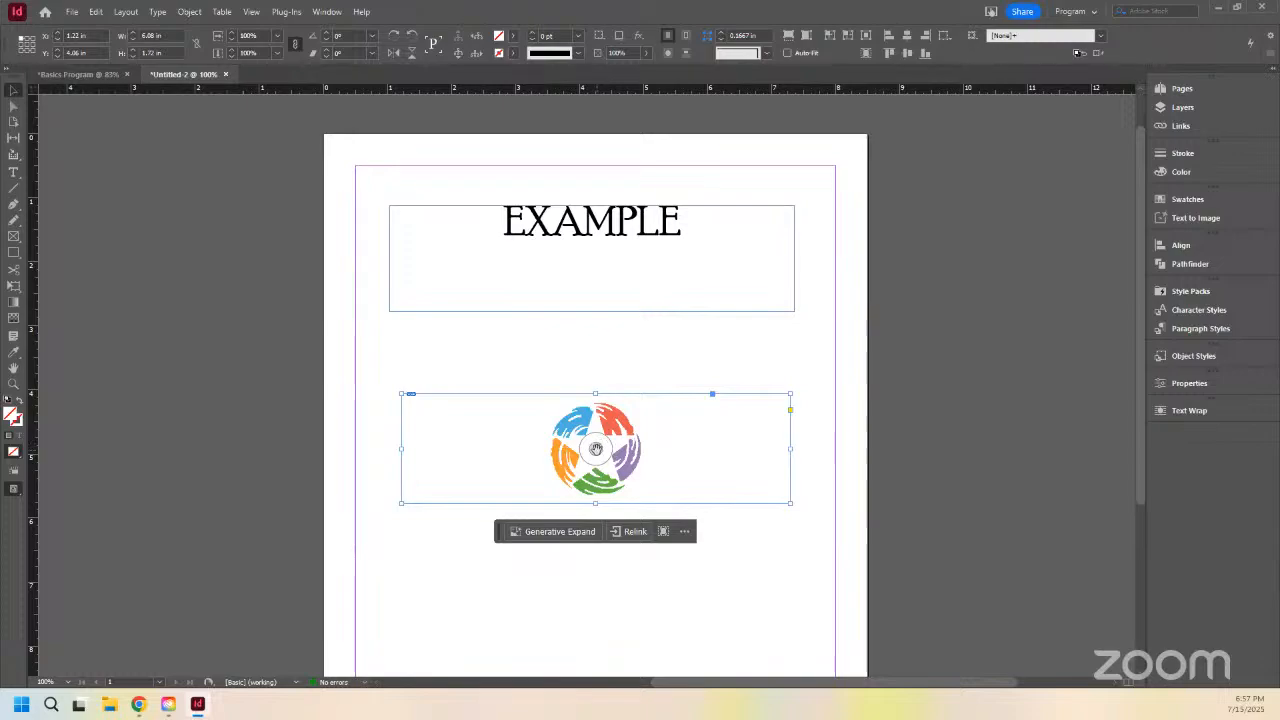
Step: Shift the star image to the left and right inside its frame using the content grabber, and return it to the centre
{"action": "left_click_drag", "start_coordinate": [595, 449], "coordinate": [503, 459]}
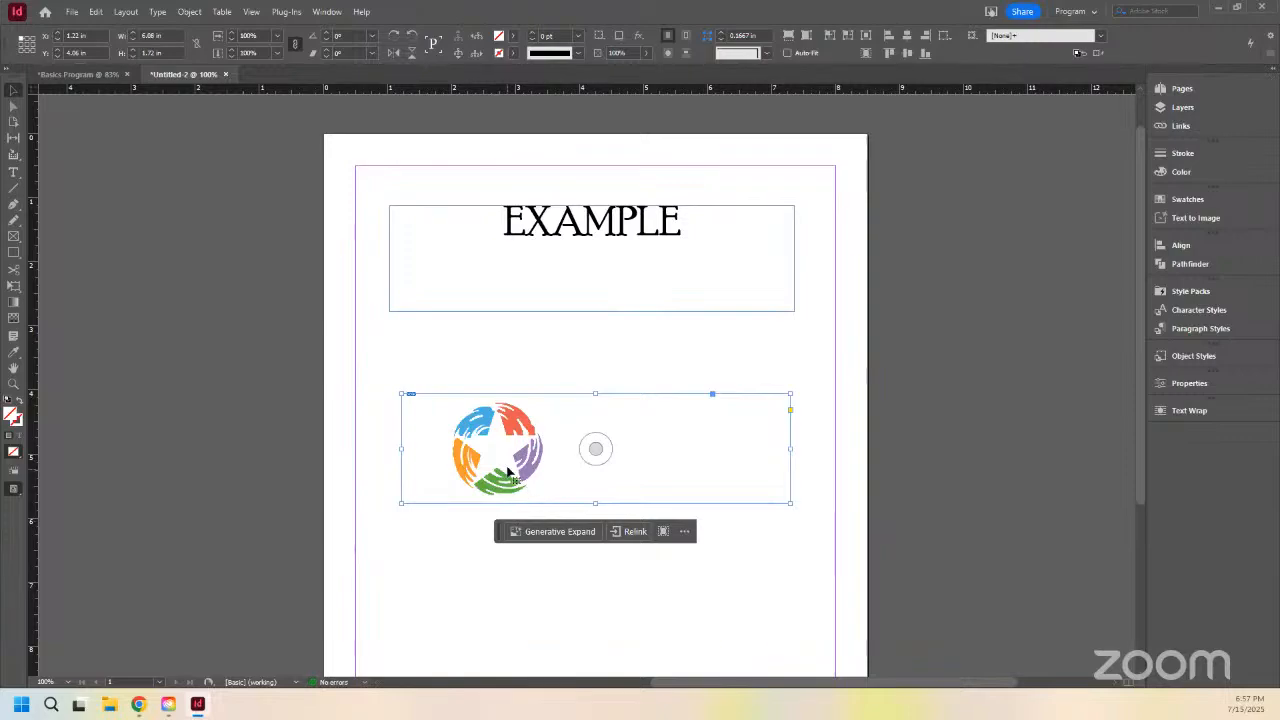
{"action": "left_click_drag", "start_coordinate": [596, 449], "coordinate": [757, 457]}
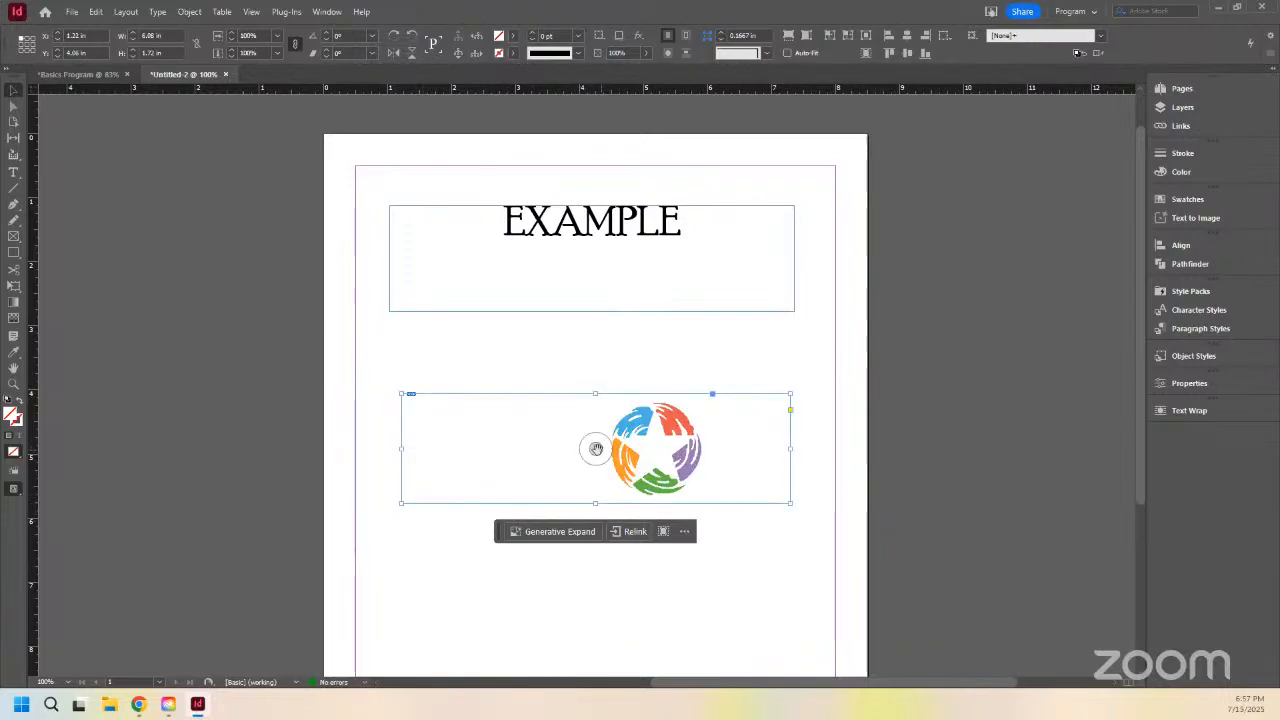
{"action": "left_click_drag", "start_coordinate": [595, 449], "coordinate": [535, 455]}
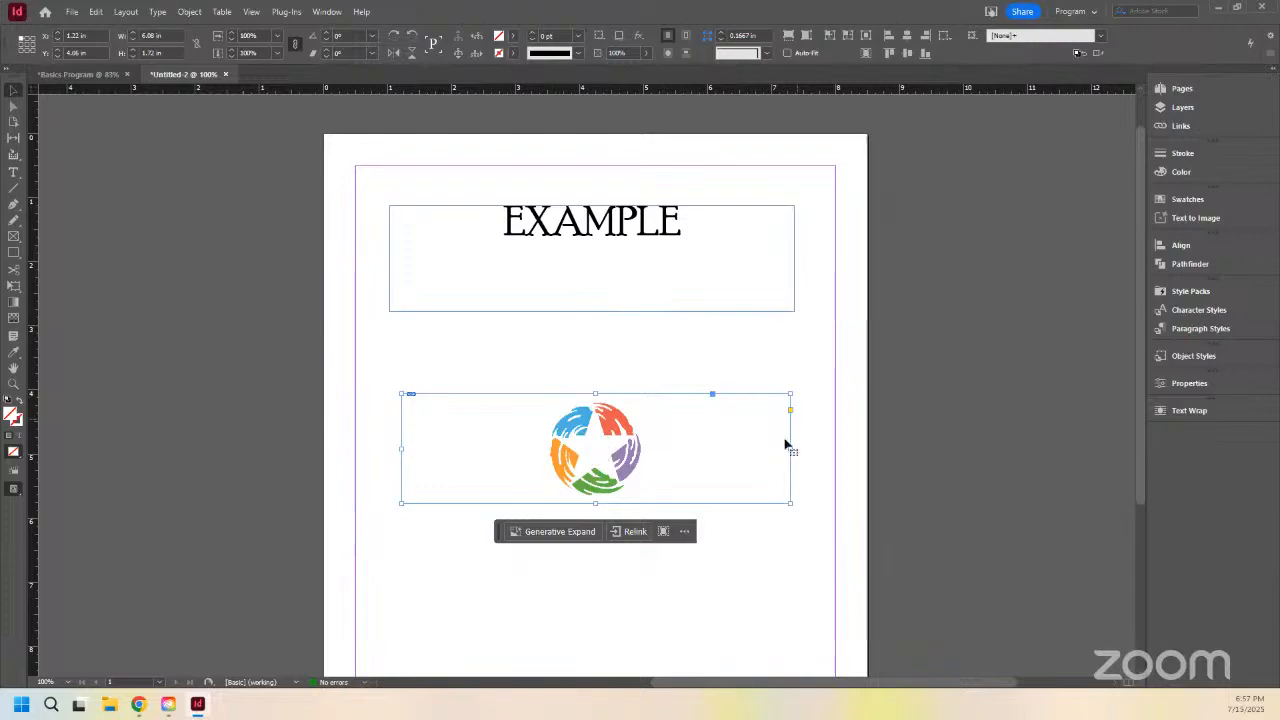
{"action": "scroll", "coordinate": [651, 497], "scroll_direction": "up", "scroll_amount": 1}
{"action": "scroll", "coordinate": [651, 497], "scroll_direction": "down", "scroll_amount": 2}
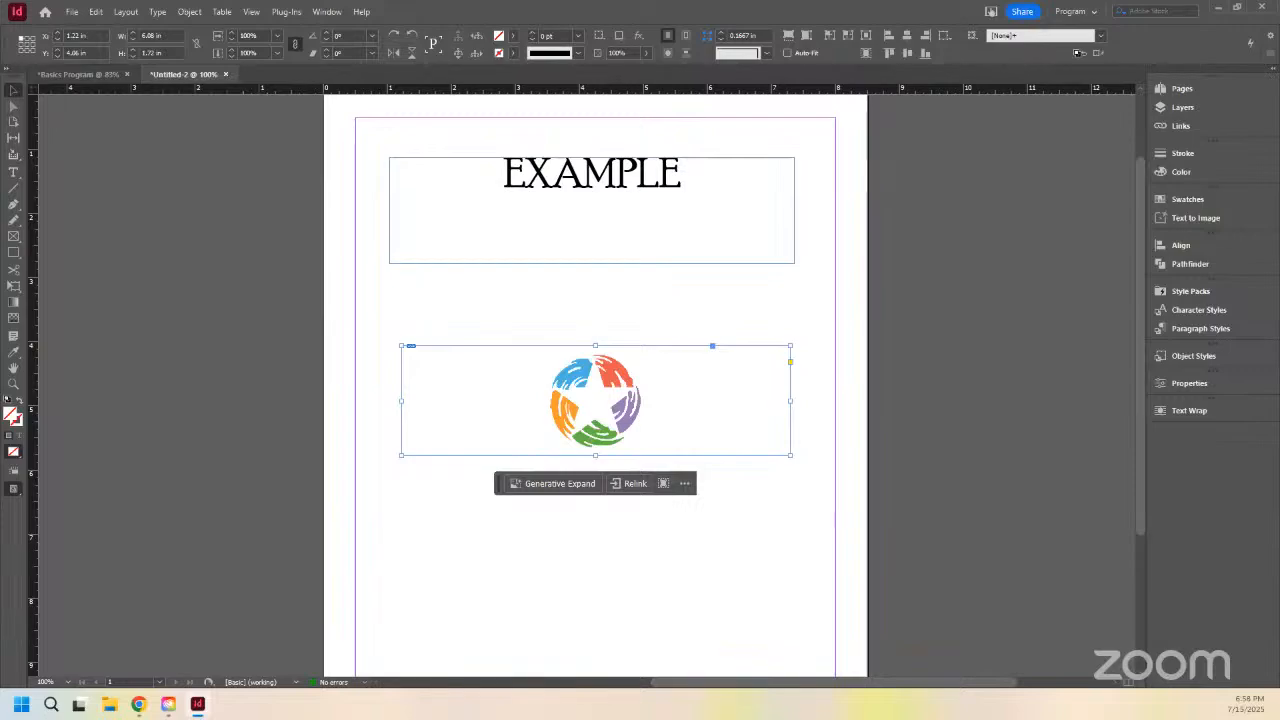
{"action": "right_click", "coordinate": [561, 397]}
{"action": "left_click", "coordinate": [495, 408]}
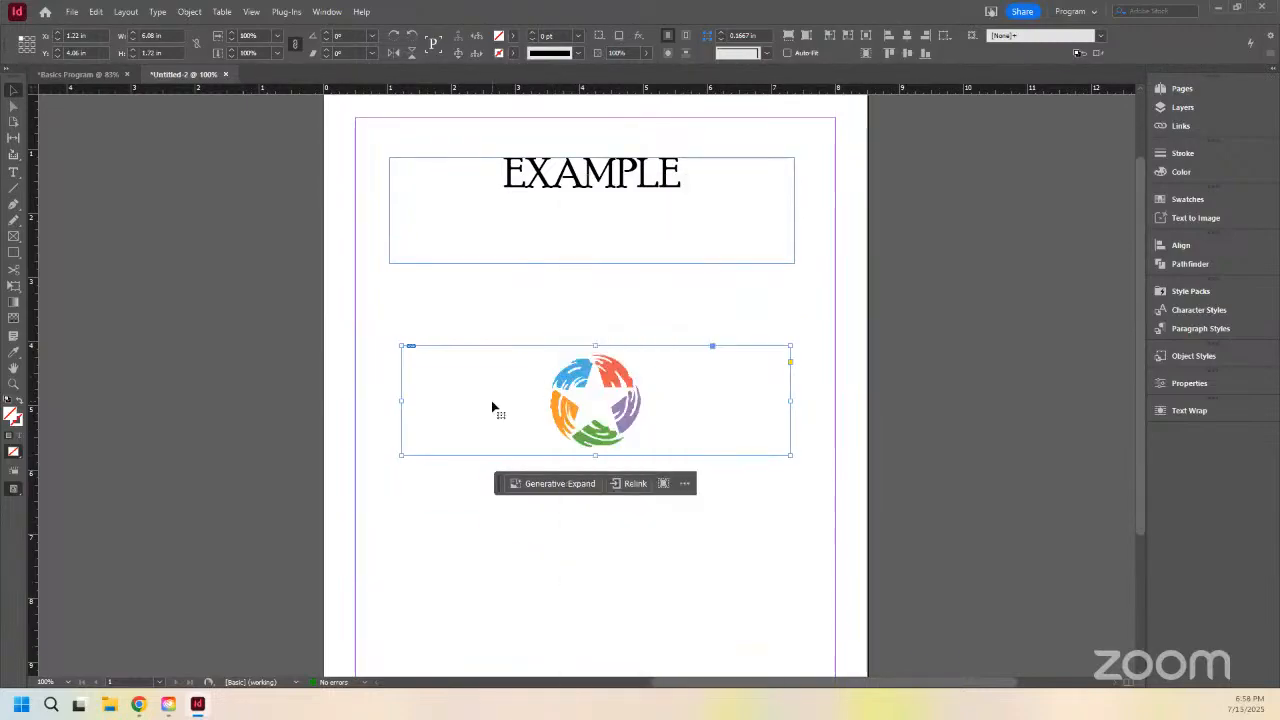
{"action": "scroll", "coordinate": [549, 398], "scroll_direction": "up", "scroll_amount": 1}
{"action": "scroll", "coordinate": [549, 398], "scroll_direction": "down", "scroll_amount": 2}
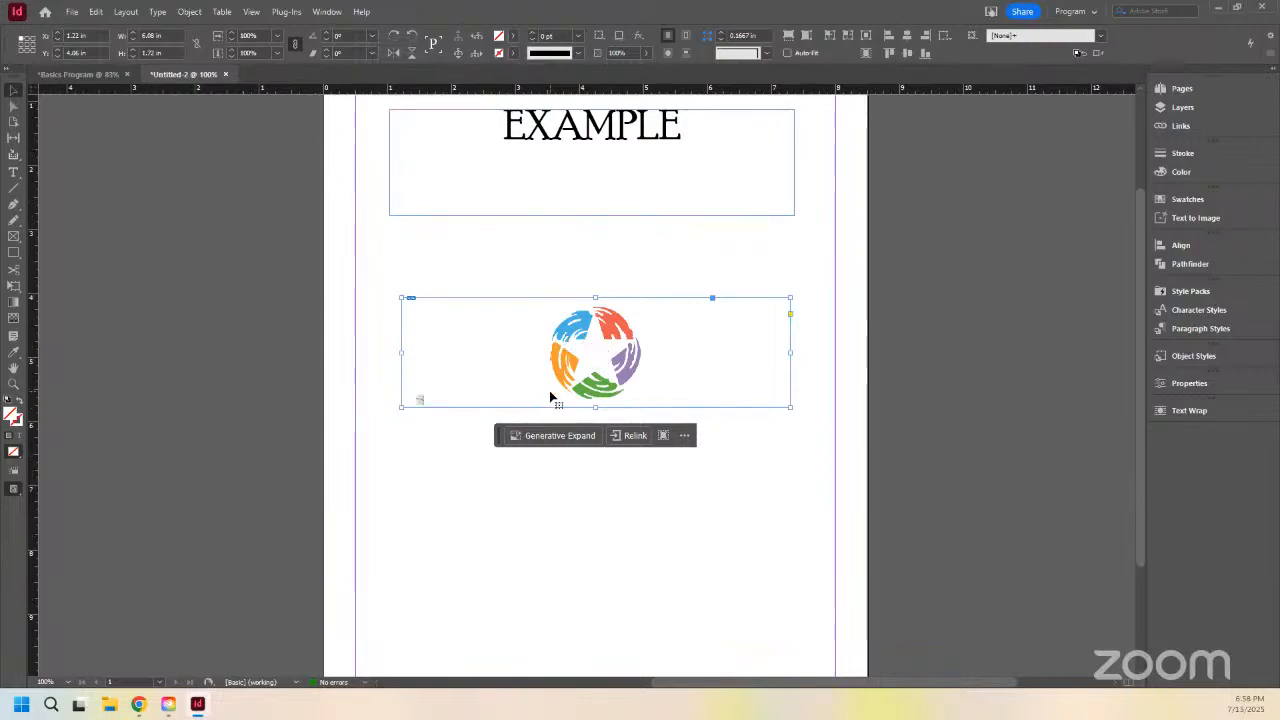
{"action": "scroll", "coordinate": [548, 399], "scroll_direction": "up", "scroll_amount": 1}
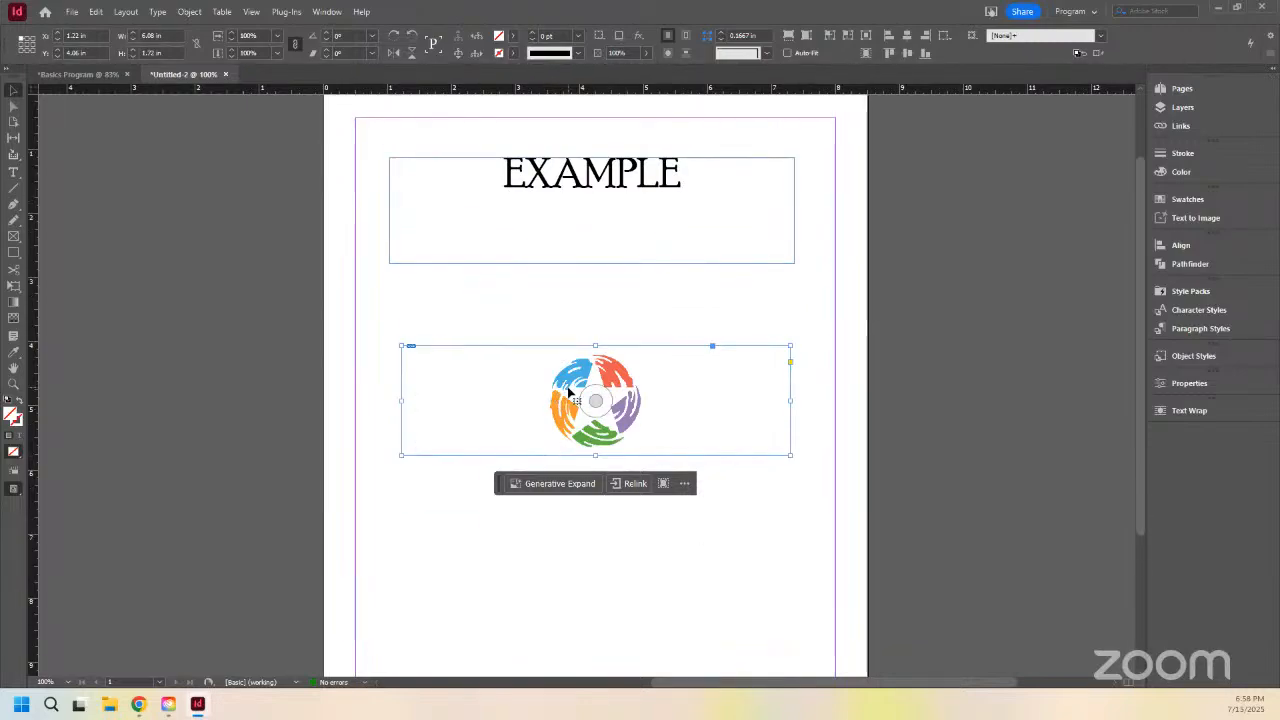
{"action": "scroll", "coordinate": [509, 425], "scroll_direction": "up", "scroll_amount": 1}
{"action": "scroll", "coordinate": [512, 417], "scroll_direction": "down", "scroll_amount": 1}
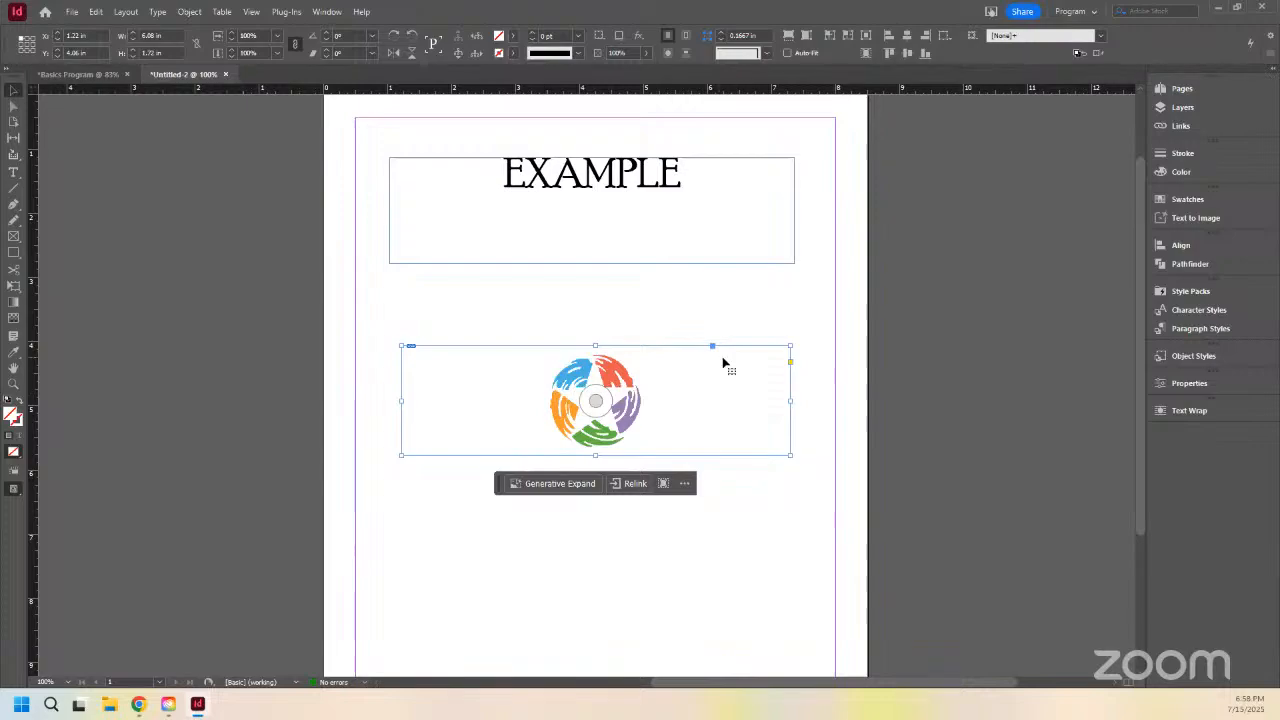
Step: Set the star image's display performance to High Quality Display
{"action": "right_click", "coordinate": [567, 412]}
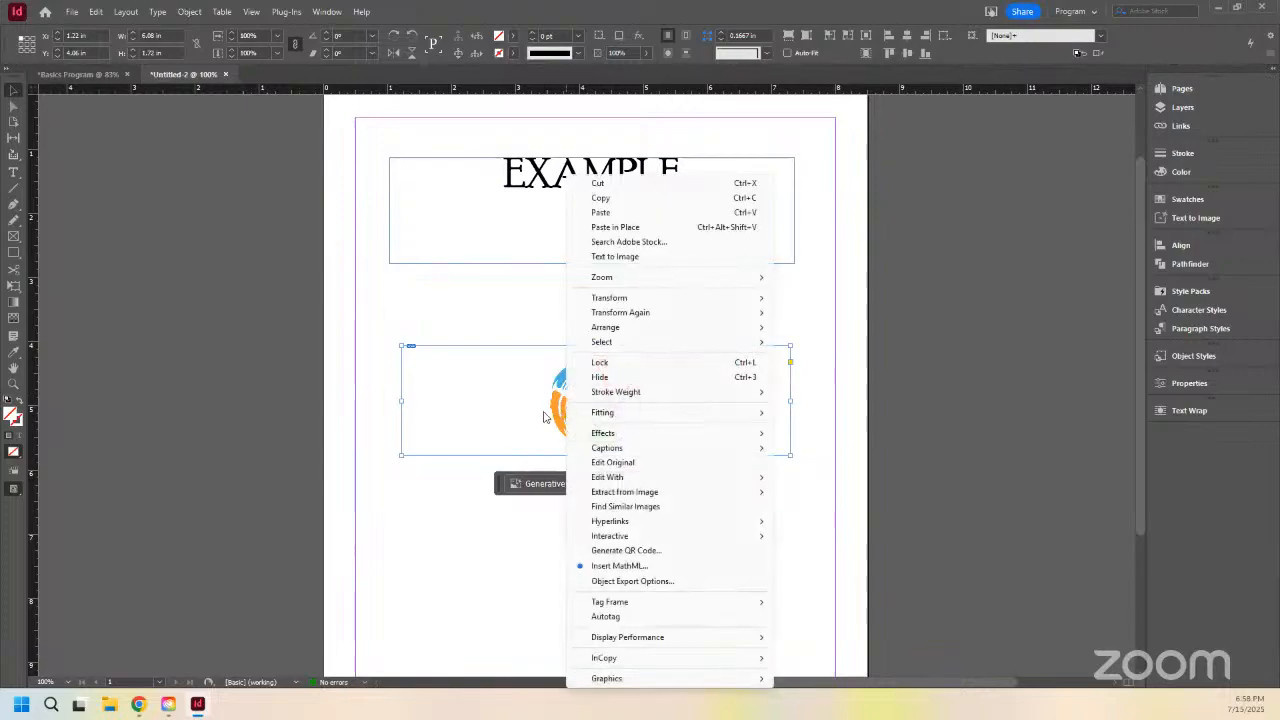
{"action": "mouse_move", "coordinate": [620, 640]}
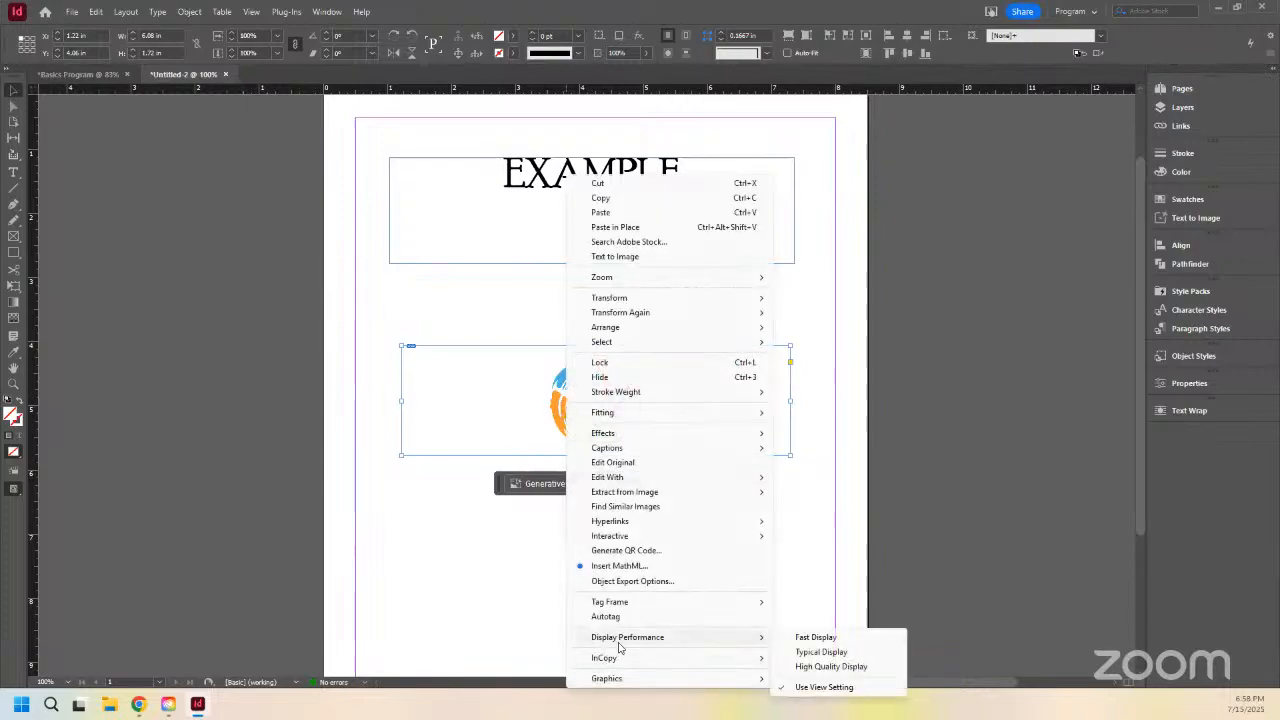
{"action": "left_click", "coordinate": [825, 666]}
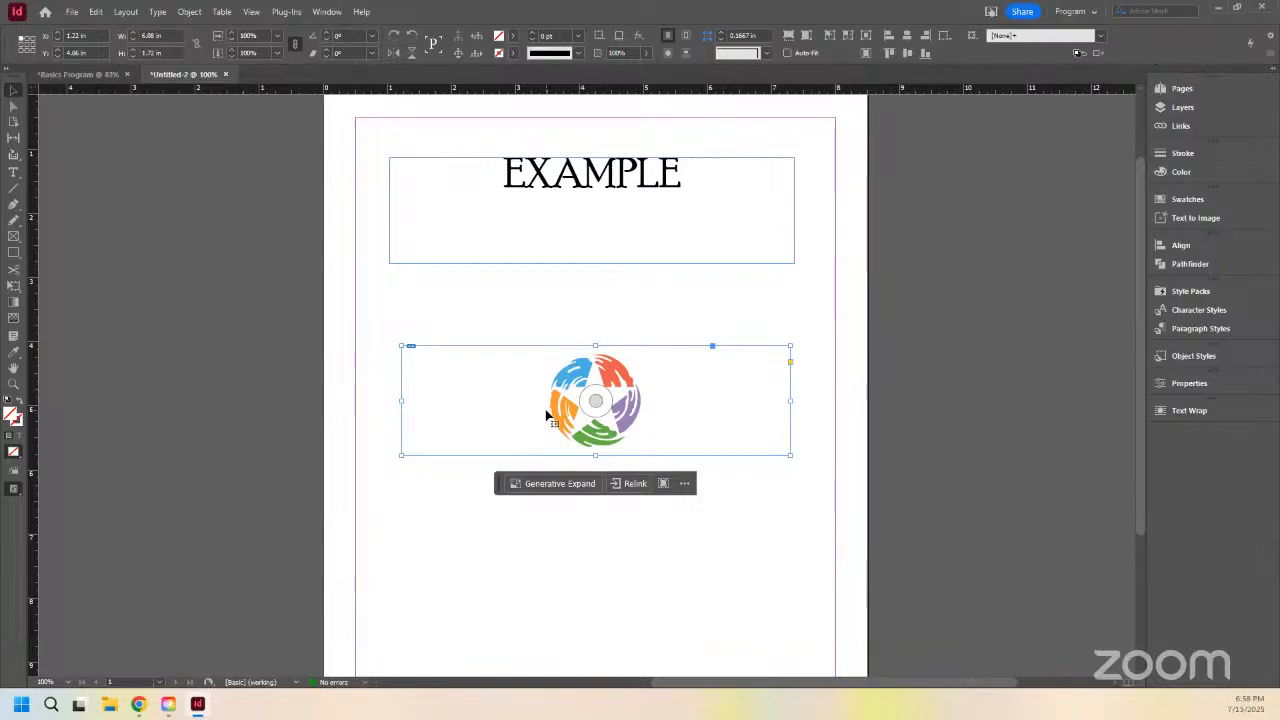
Step: Switch the selection between the EXAMPLE text frame and the star image's frame, ending on the text frame
{"action": "scroll", "coordinate": [575, 333], "scroll_direction": "up", "scroll_amount": 2}
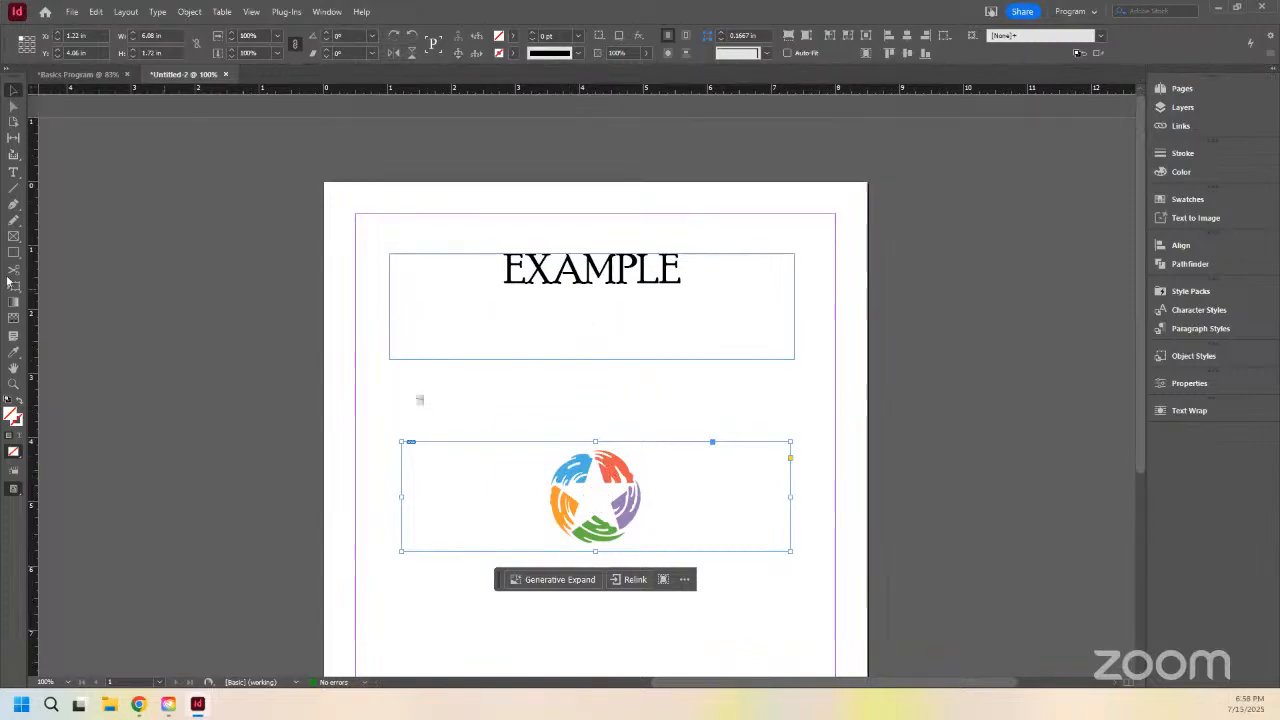
{"action": "left_click", "coordinate": [592, 325]}
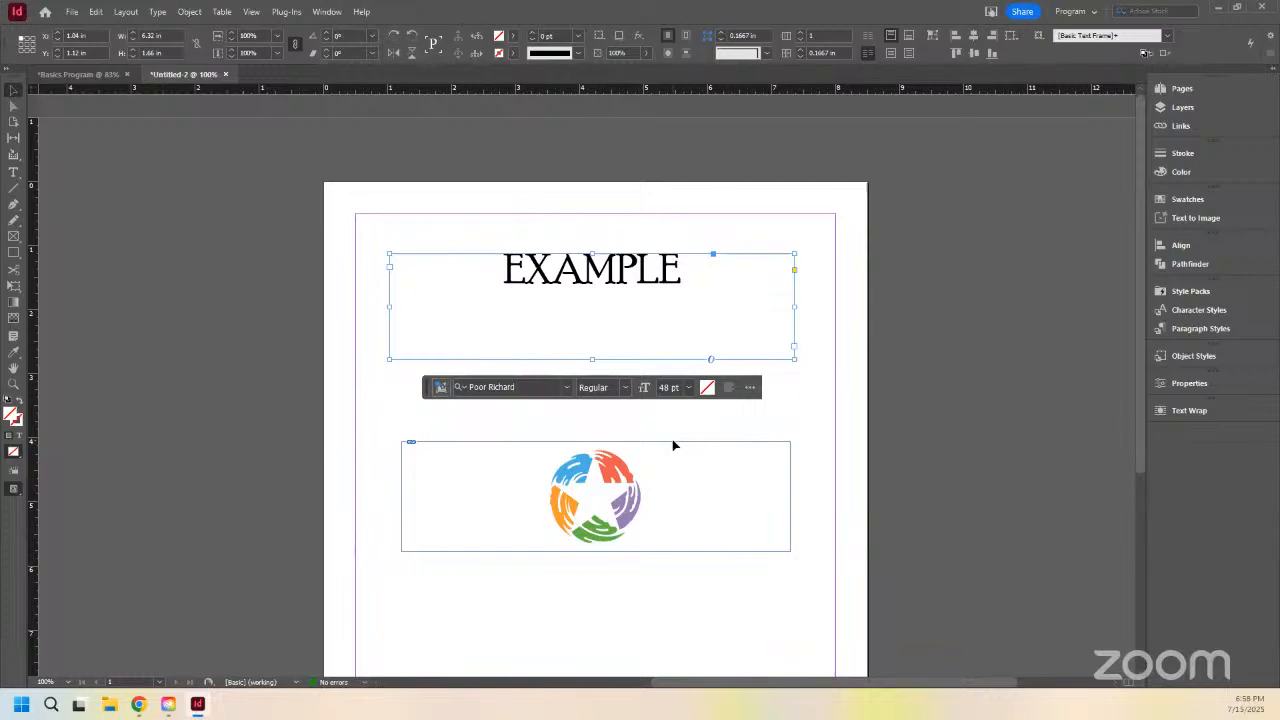
{"action": "left_click", "coordinate": [671, 465]}
{"action": "left_click", "coordinate": [586, 323]}
{"action": "scroll", "coordinate": [679, 557], "scroll_direction": "down", "scroll_amount": 1}
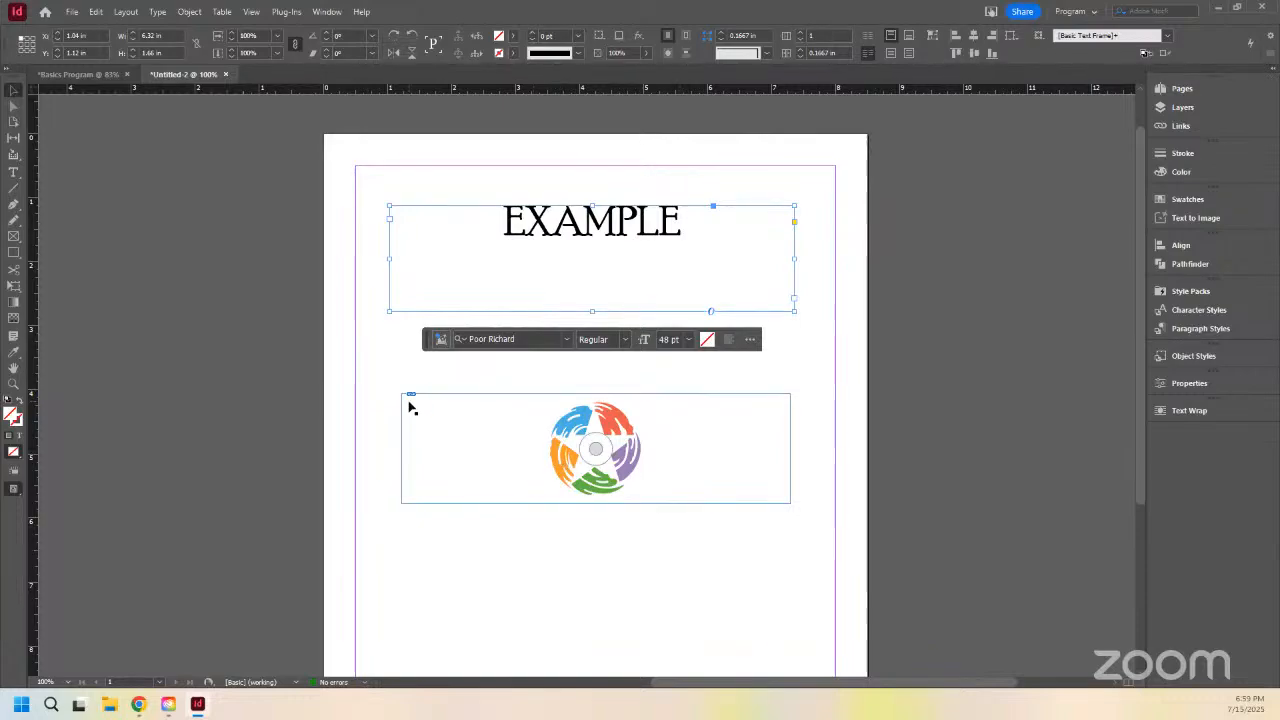
Step: Select the word EXAMPLE for text editing, and return to having its text frame selected as an object
{"action": "scroll", "coordinate": [409, 406], "scroll_direction": "up", "scroll_amount": 1}
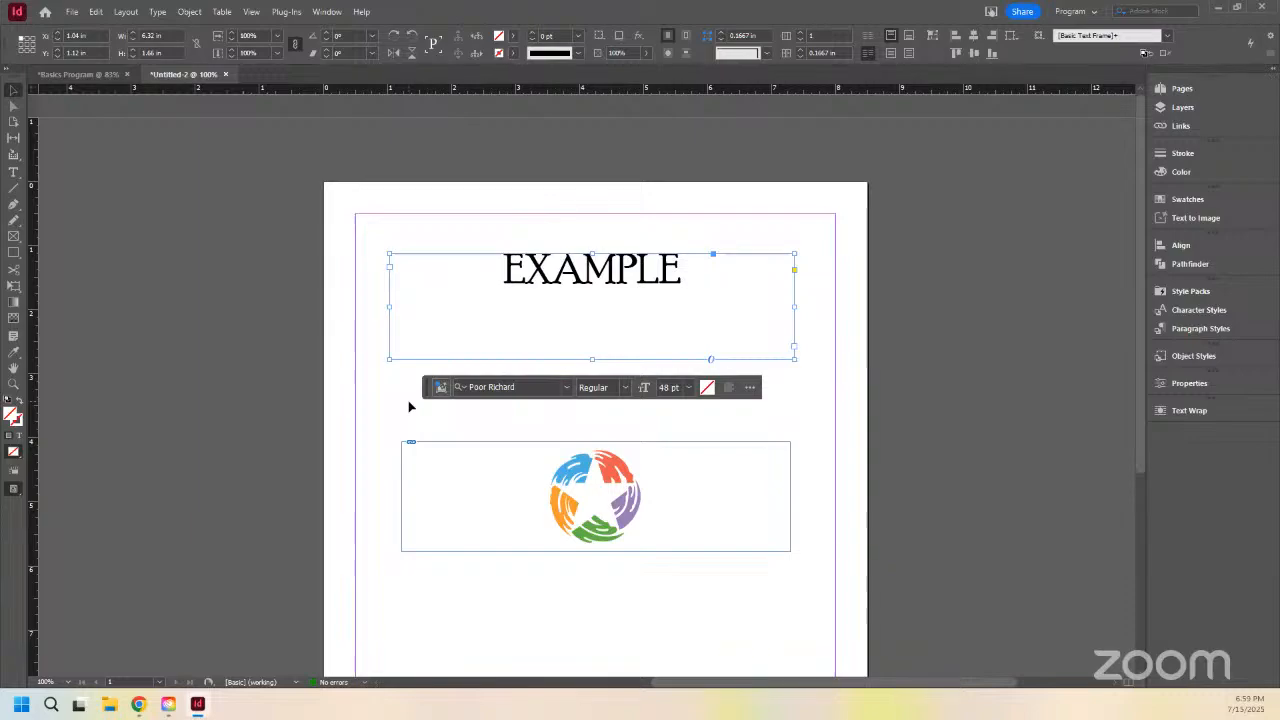
{"action": "double_click", "coordinate": [518, 280]}
{"action": "double_click", "coordinate": [581, 281]}
{"action": "left_click", "coordinate": [572, 330]}
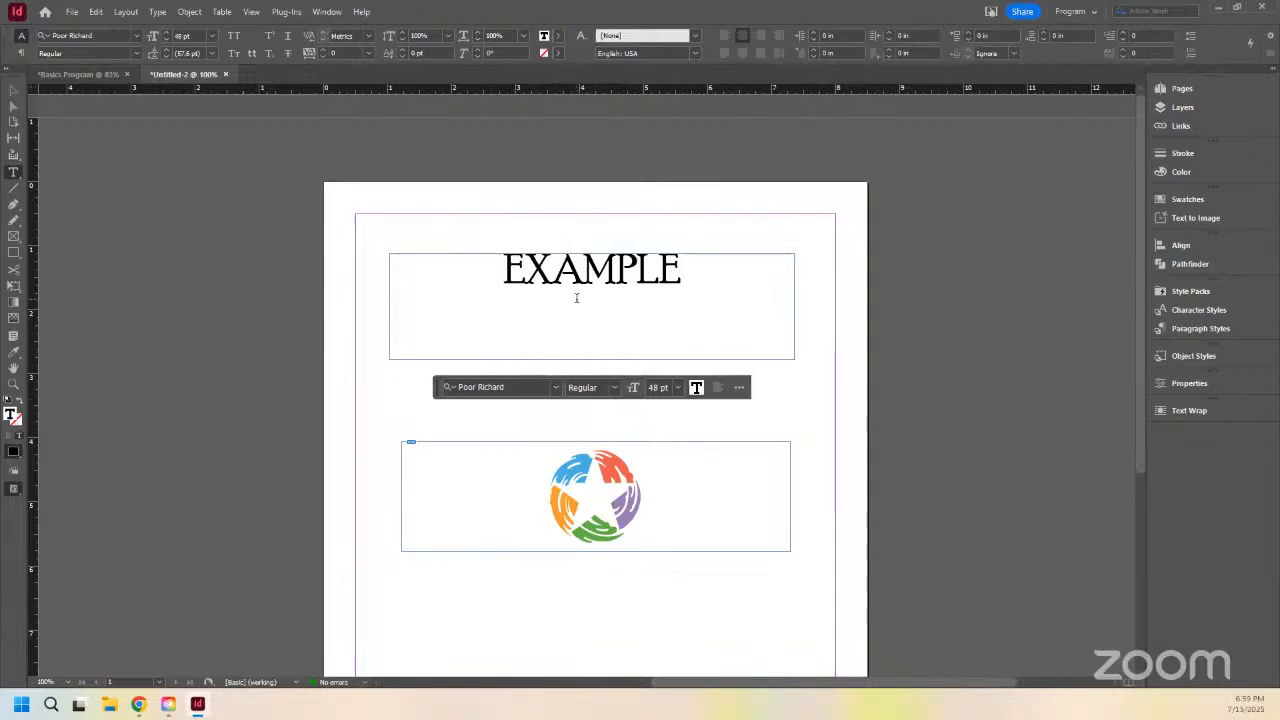
{"action": "double_click", "coordinate": [575, 295]}
{"action": "scroll", "coordinate": [571, 290], "scroll_direction": "down", "scroll_amount": 1}
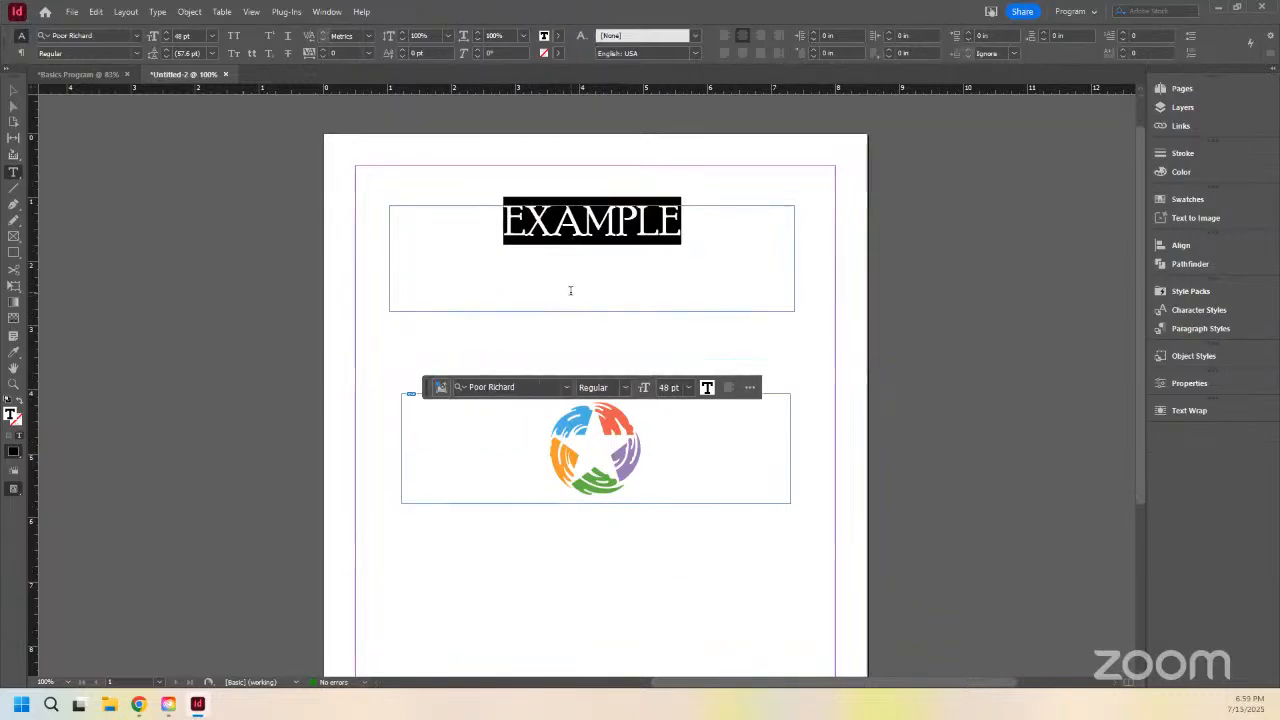
{"action": "scroll", "coordinate": [571, 290], "scroll_direction": "up", "scroll_amount": 1}
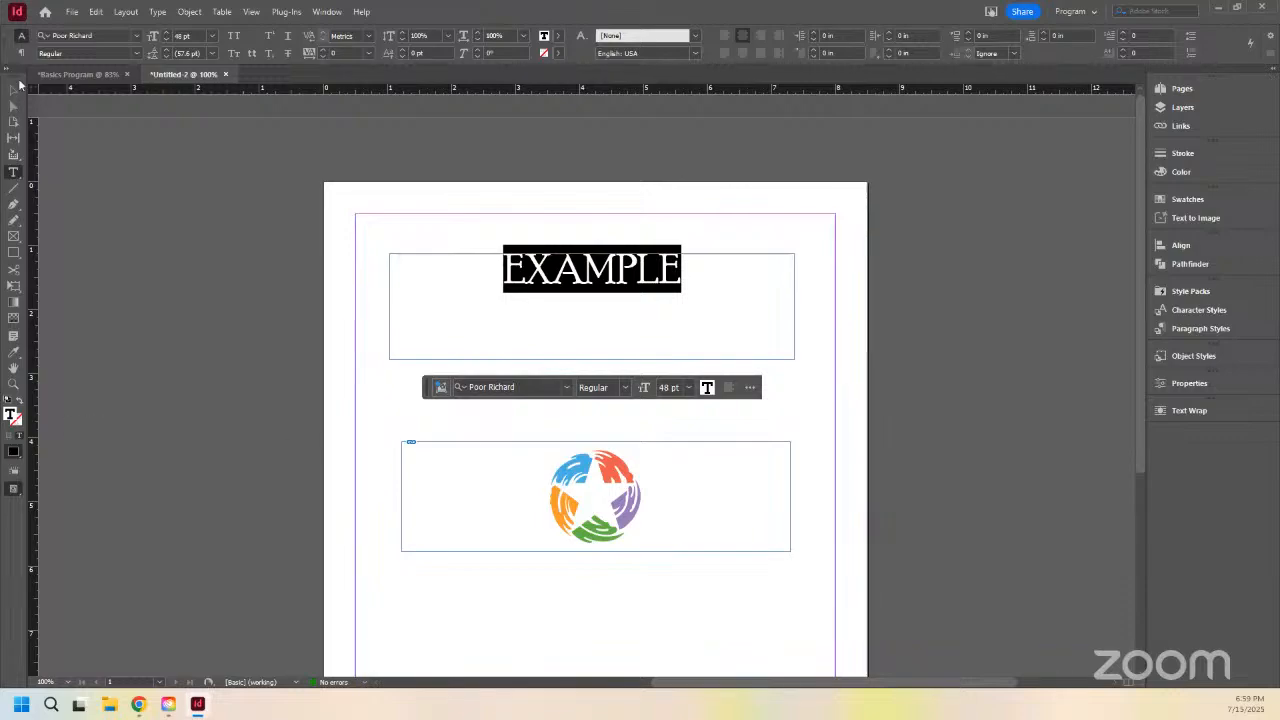
{"action": "key", "text": "Escape"}
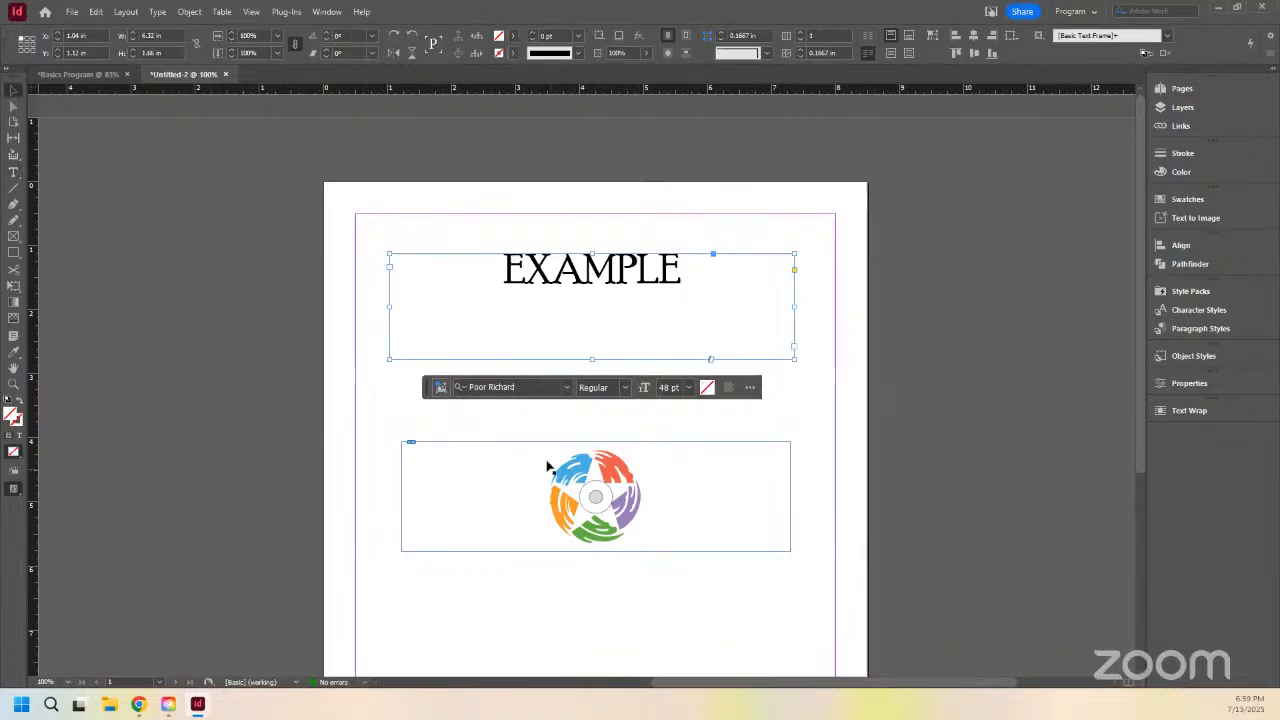
Step: Select the star image's frame and examine the options available for the image, including Edit With
{"action": "scroll", "coordinate": [549, 463], "scroll_direction": "down", "scroll_amount": 2}
{"action": "scroll", "coordinate": [547, 466], "scroll_direction": "up", "scroll_amount": 2}
{"action": "left_click", "coordinate": [558, 488]}
{"action": "right_click", "coordinate": [566, 488]}
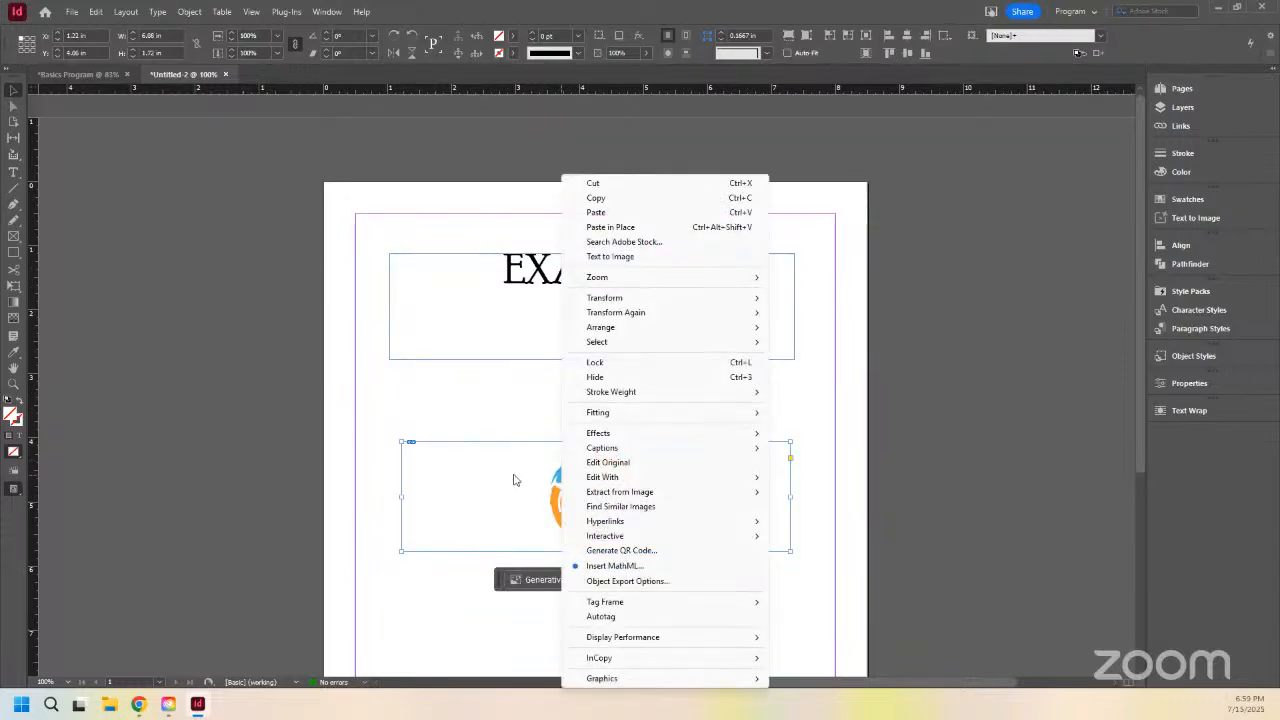
{"action": "left_click", "coordinate": [455, 479]}
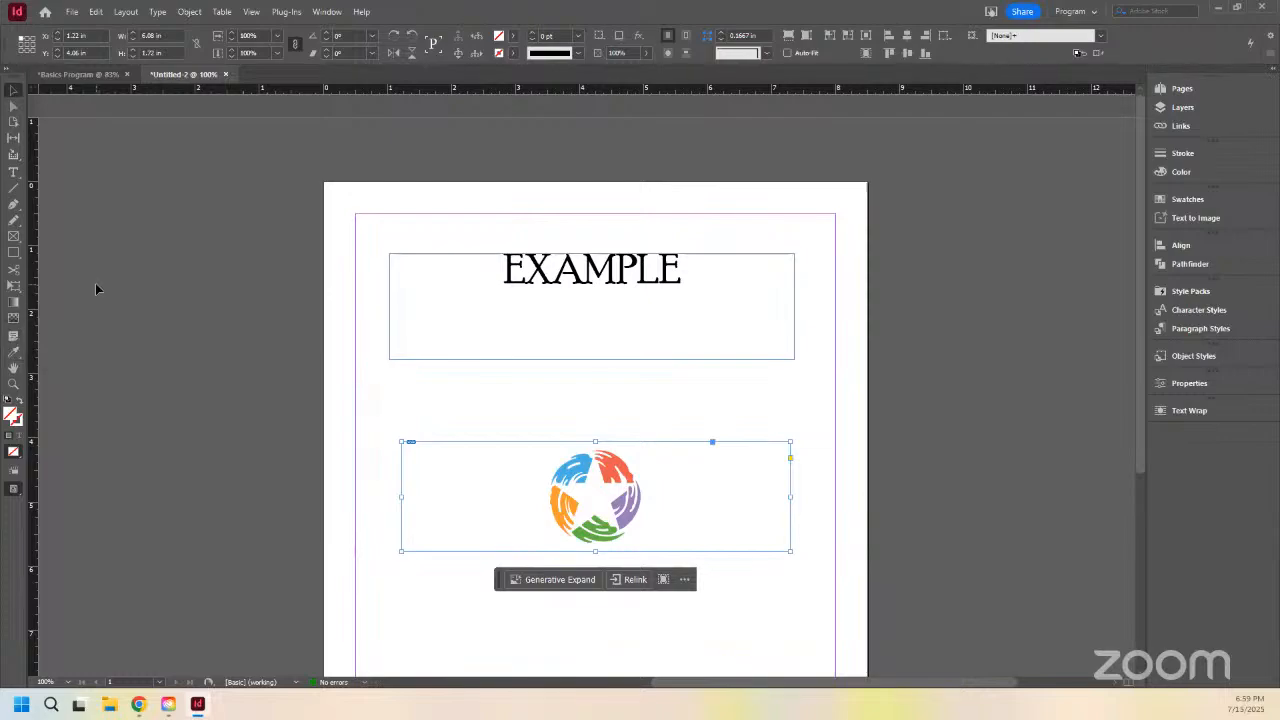
{"action": "right_click", "coordinate": [627, 506]}
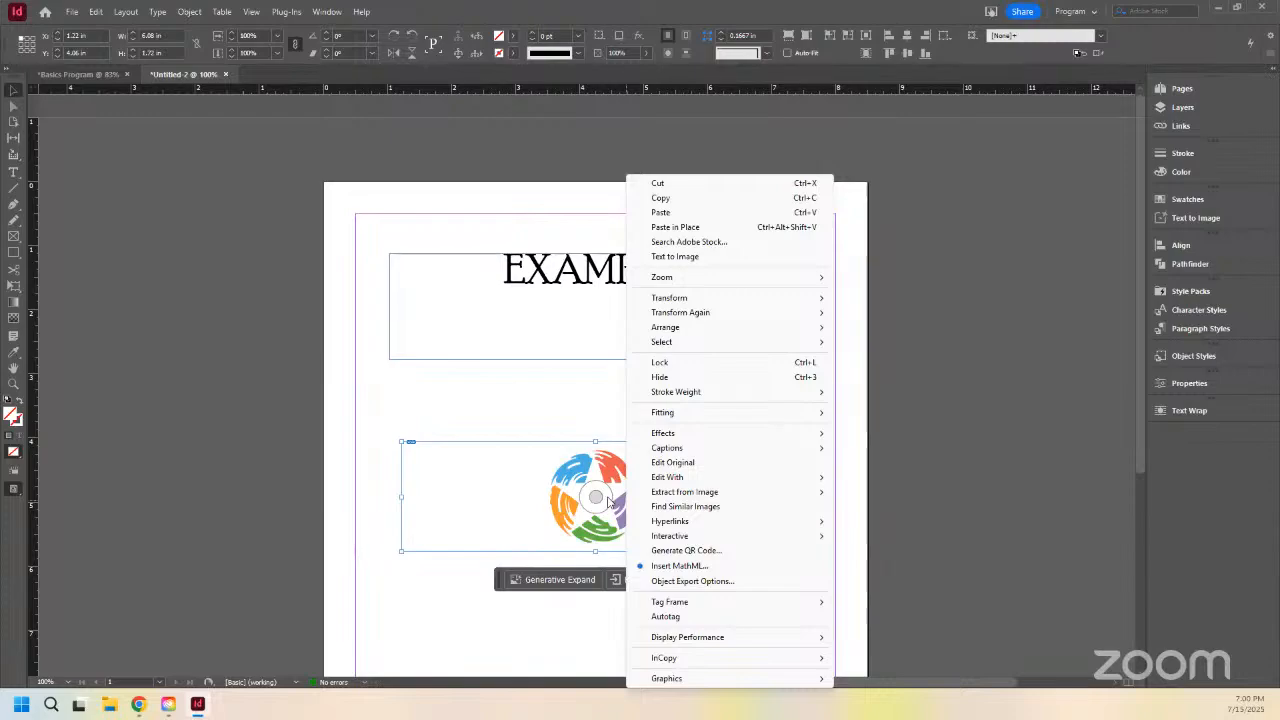
{"action": "left_click", "coordinate": [533, 489]}
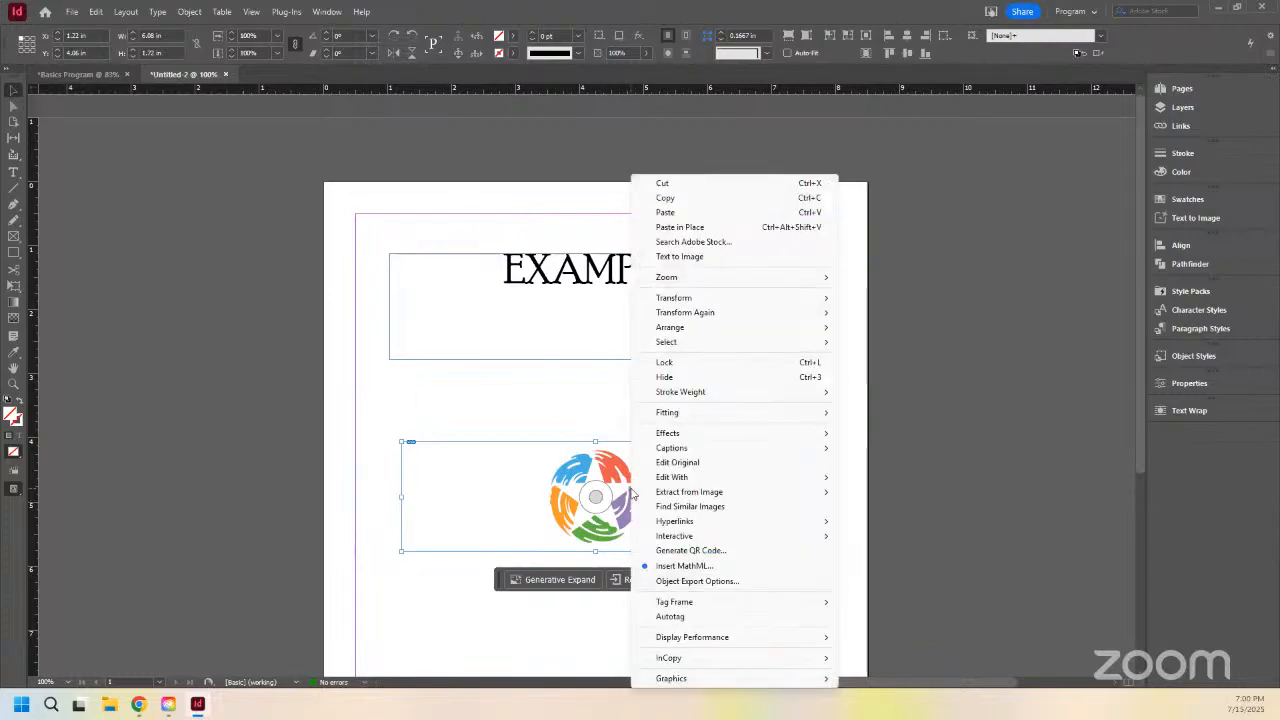
{"action": "left_click", "coordinate": [521, 464]}
{"action": "right_click", "coordinate": [560, 488]}
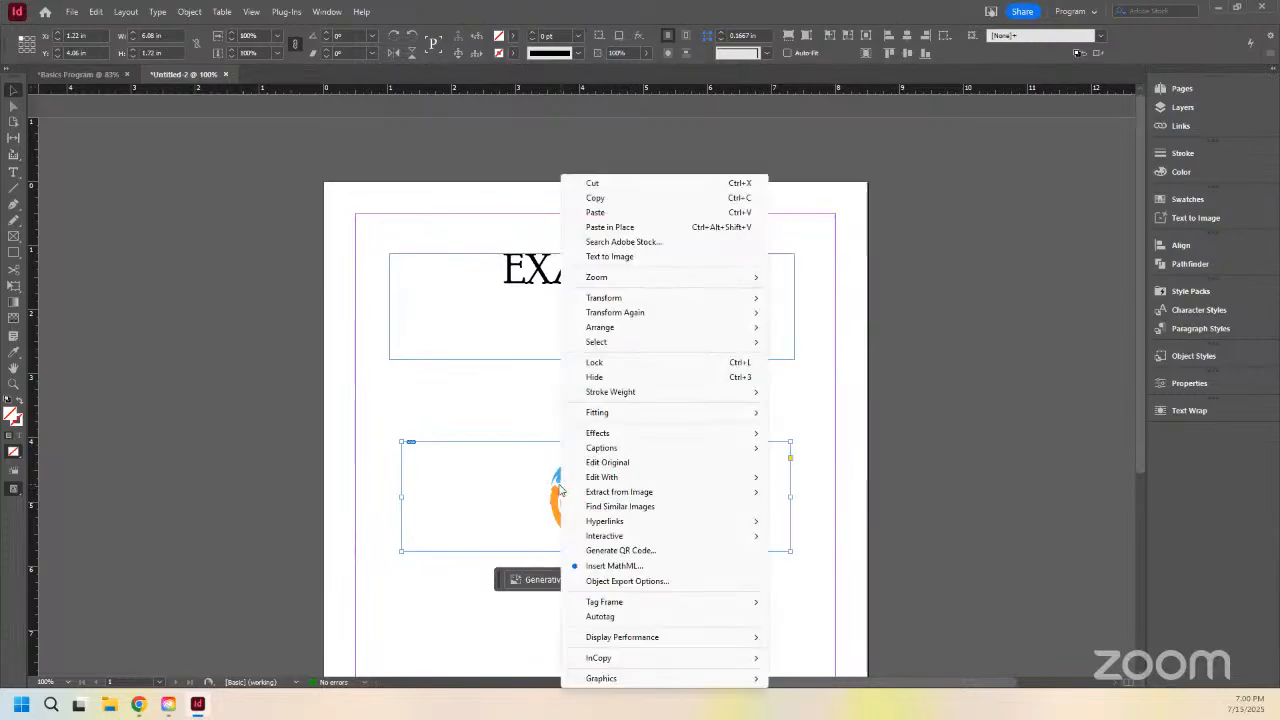
{"action": "mouse_move", "coordinate": [602, 480]}
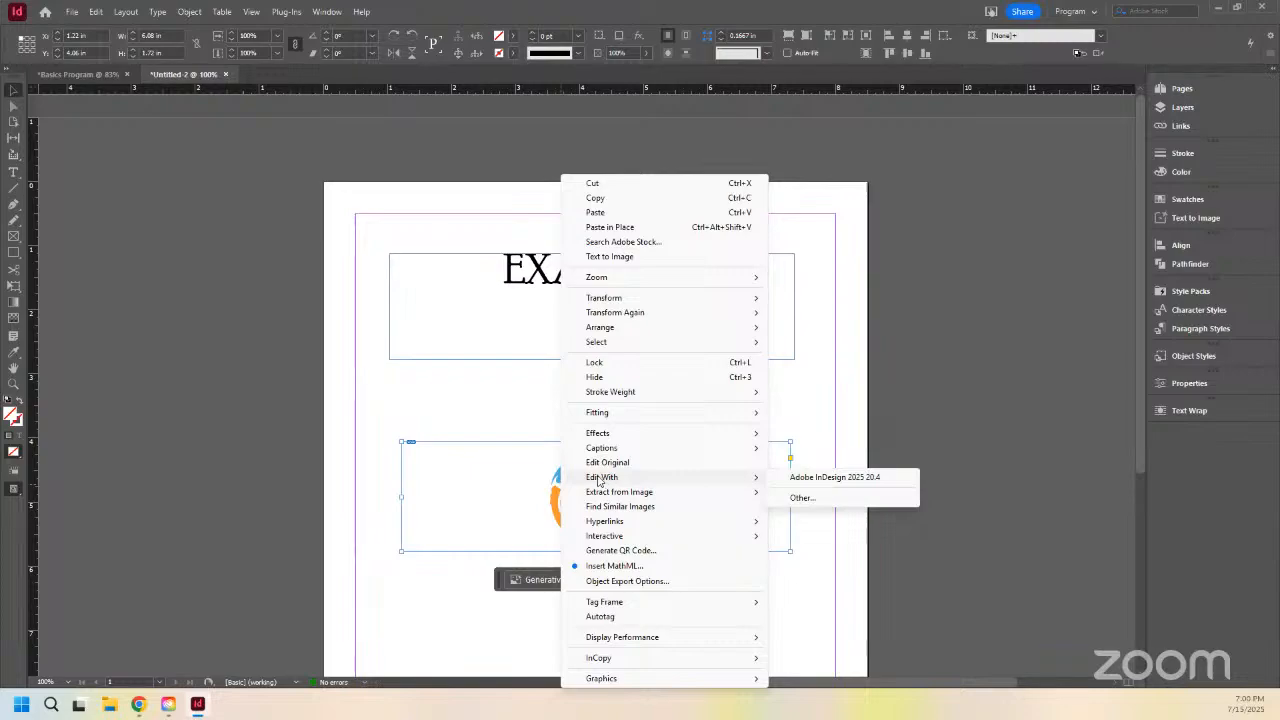
{"action": "left_click", "coordinate": [518, 482]}
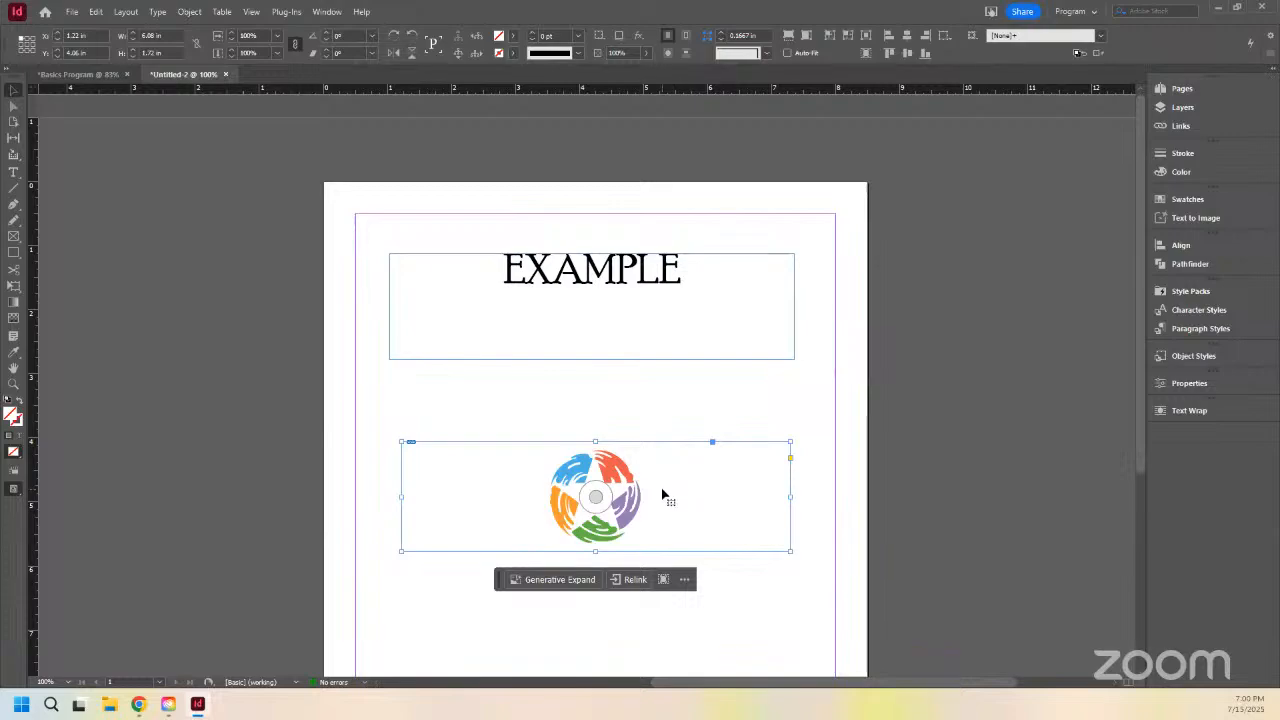
{"action": "scroll", "coordinate": [502, 404], "scroll_direction": "down", "scroll_amount": 2}
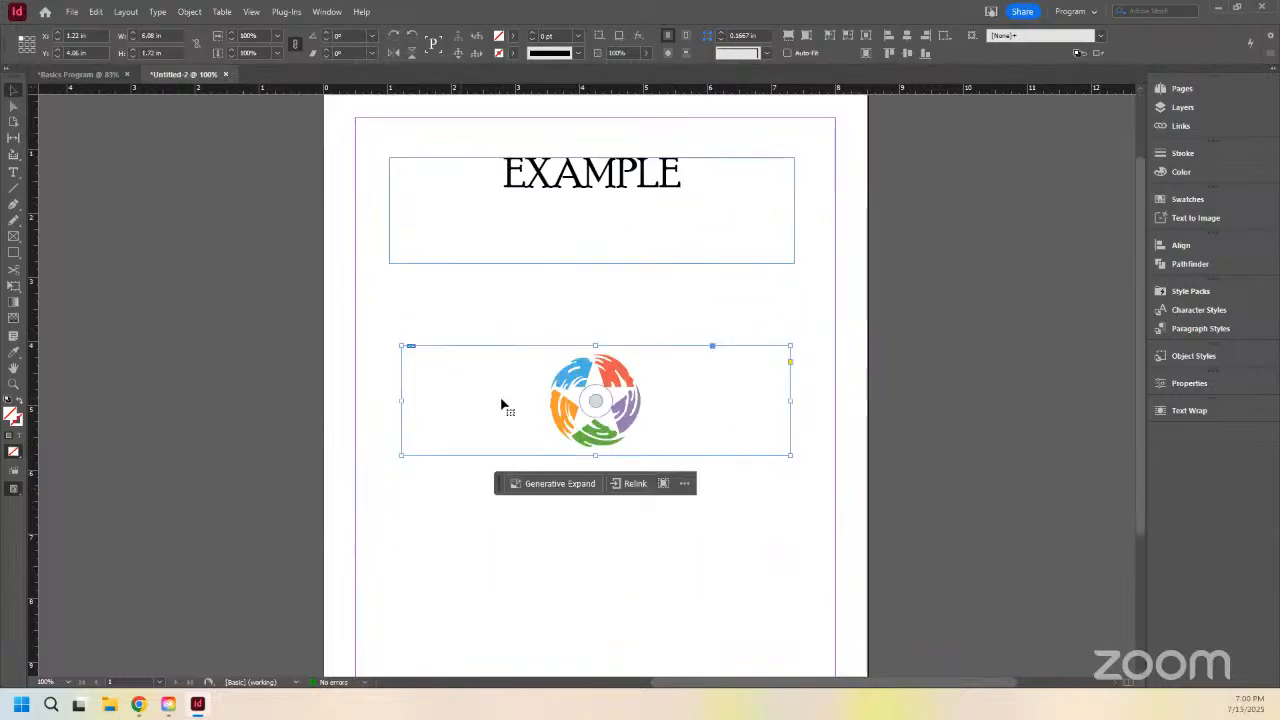
{"action": "scroll", "coordinate": [502, 404], "scroll_direction": "up", "scroll_amount": 2}
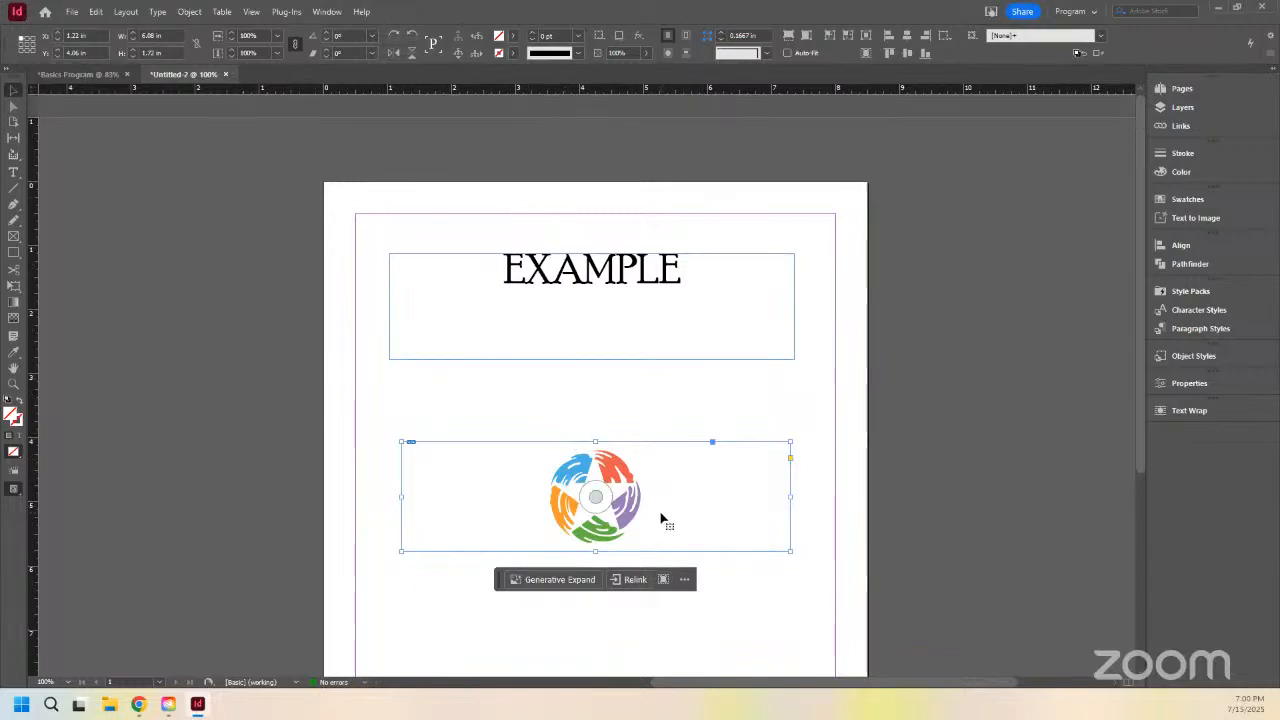
{"action": "left_click", "coordinate": [609, 377]}
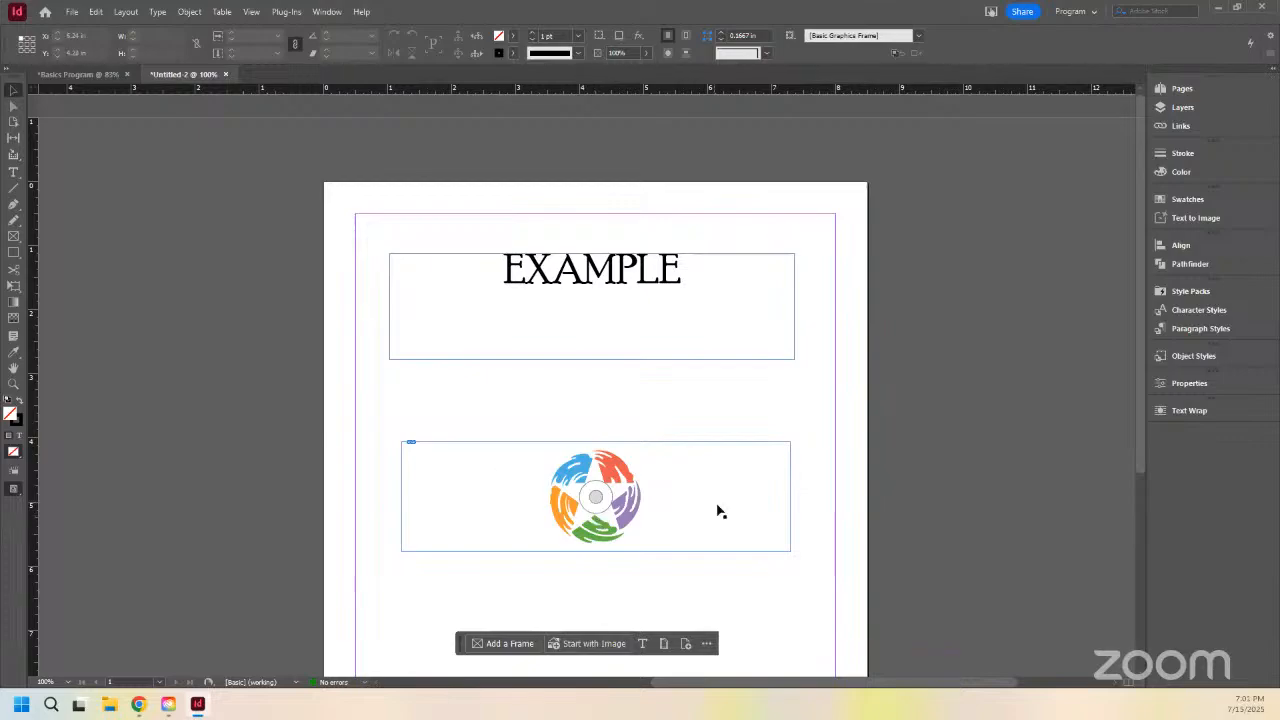
{"action": "scroll", "coordinate": [551, 477], "scroll_direction": "down", "scroll_amount": 1}
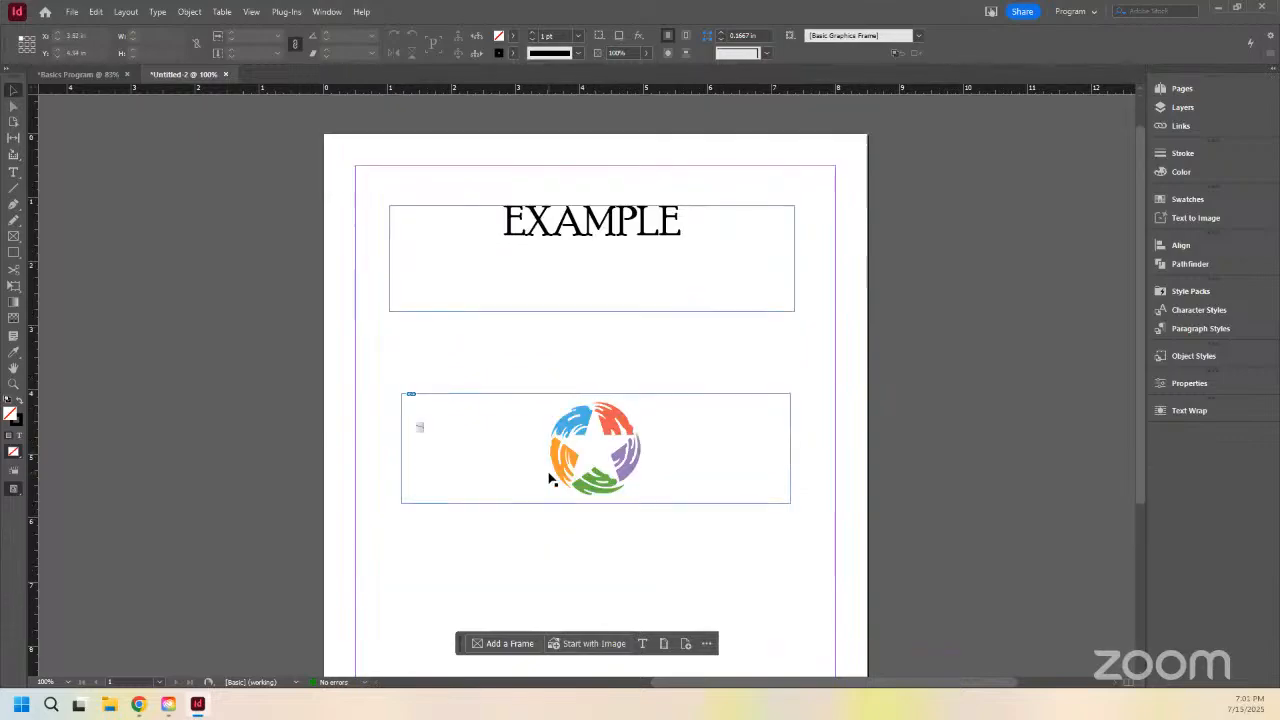
{"action": "left_click", "coordinate": [485, 449]}
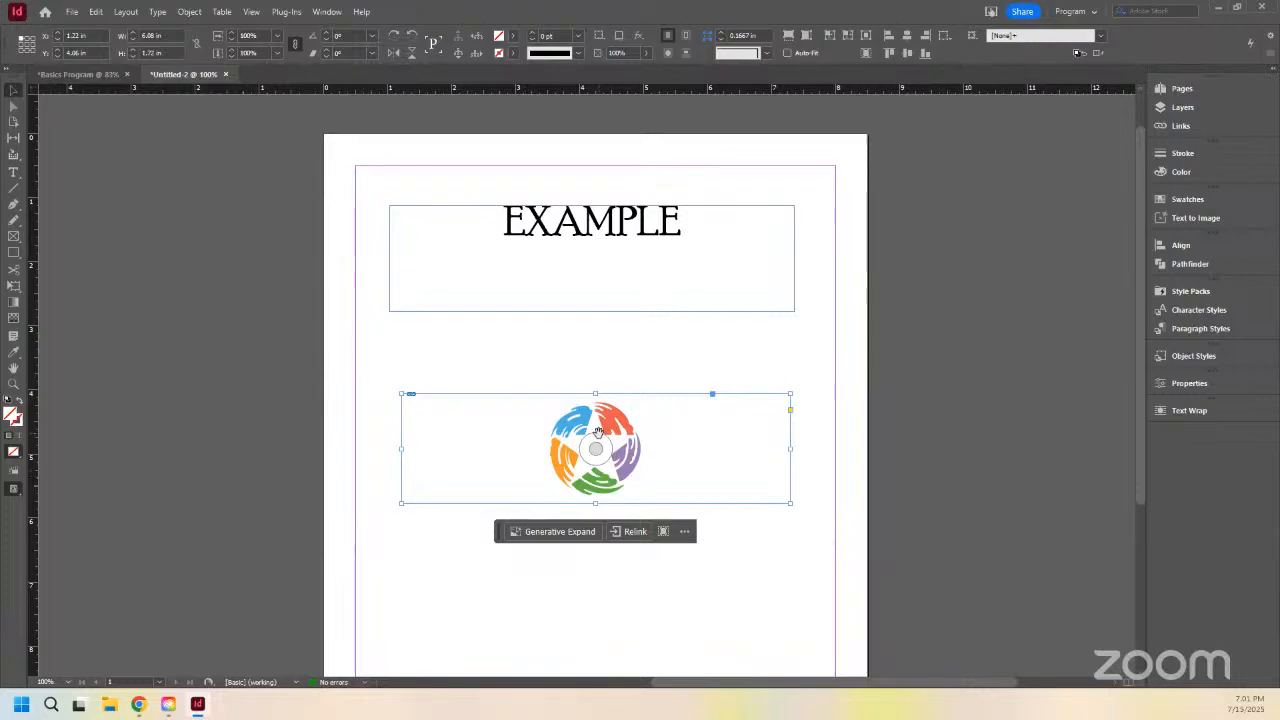
{"action": "scroll", "coordinate": [600, 437], "scroll_direction": "up", "scroll_amount": 1}
{"action": "scroll", "coordinate": [600, 437], "scroll_direction": "down", "scroll_amount": 3}
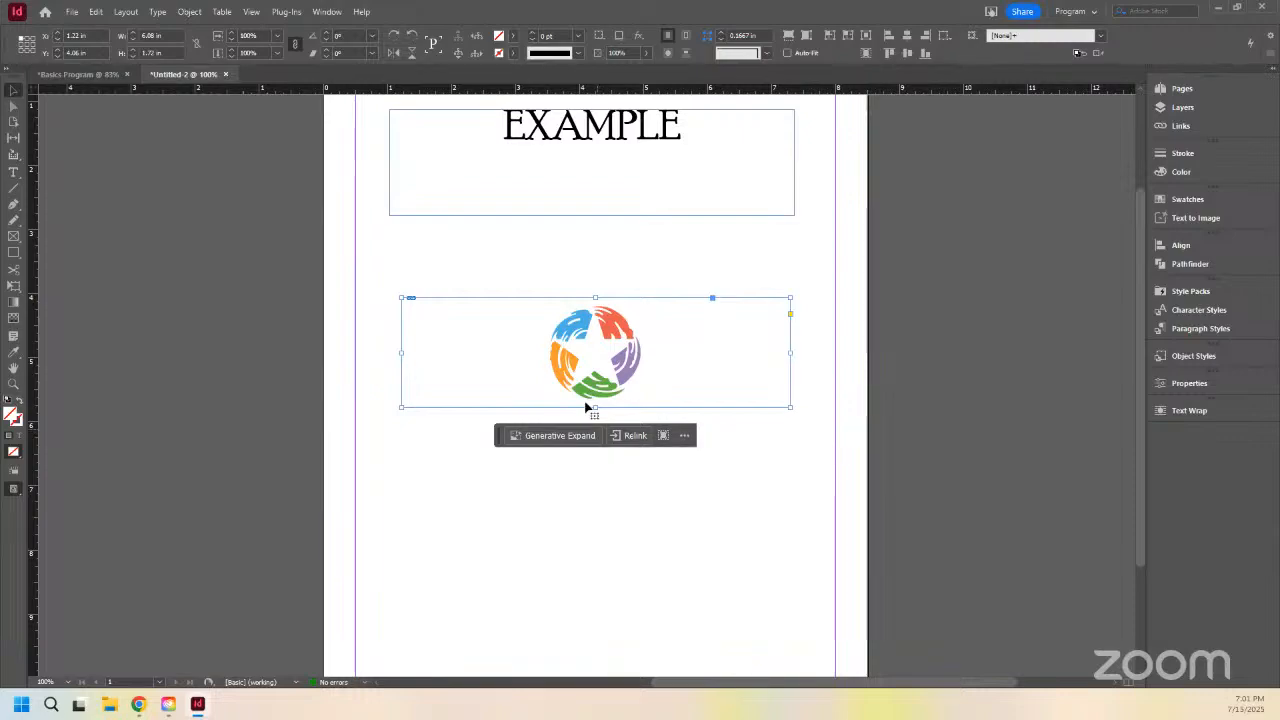
{"action": "scroll", "coordinate": [575, 370], "scroll_direction": "up", "scroll_amount": 3}
Step: Select the word EXAMPLE inside its text frame, and clear the text selection again
{"action": "double_click", "coordinate": [551, 312]}
{"action": "double_click", "coordinate": [583, 276]}
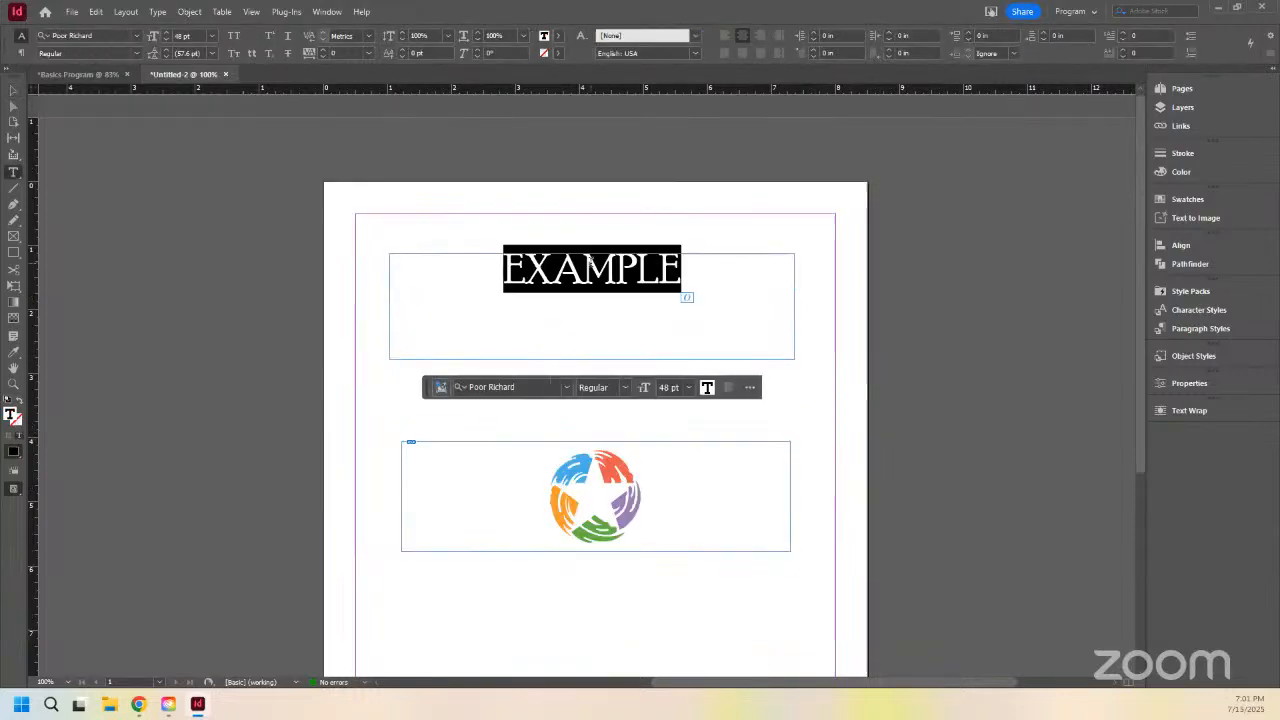
{"action": "left_click", "coordinate": [569, 315]}
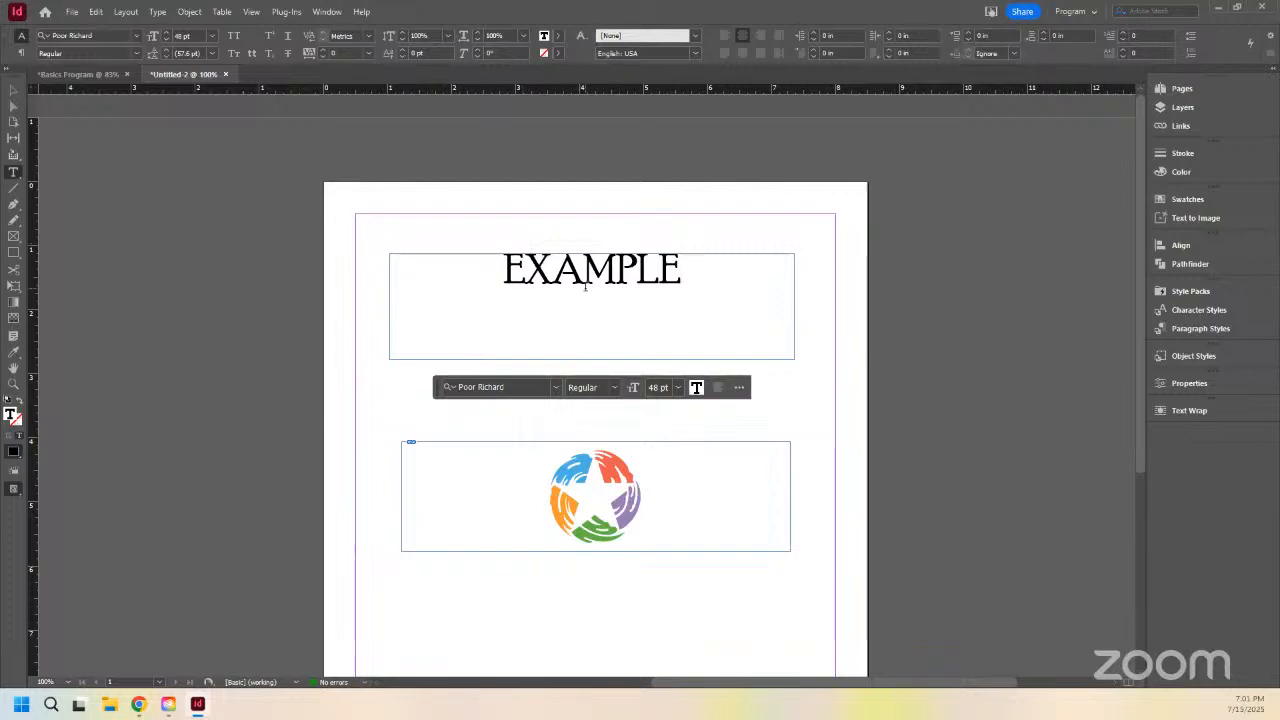
{"action": "left_click", "coordinate": [586, 286]}
Step: Move the star image's frame down the page to about Y 5.9 in, making room below the EXAMPLE frame
{"action": "left_click", "coordinate": [13, 90]}
{"action": "left_click_drag", "start_coordinate": [625, 281], "coordinate": [634, 582]}
{"action": "scroll", "coordinate": [660, 490], "scroll_direction": "down", "scroll_amount": 1}
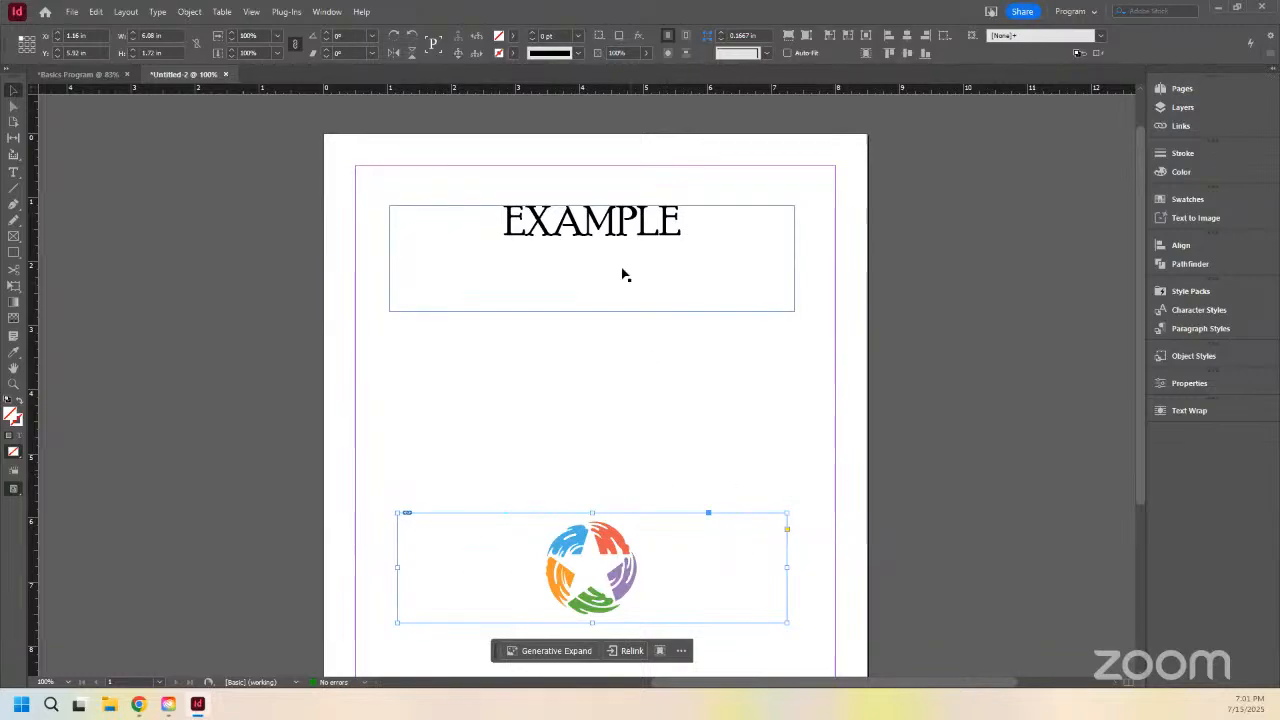
Step: Draw a text frame about 6.05 in wide and 1.9 in high between the EXAMPLE frame and the star image
{"action": "scroll", "coordinate": [555, 450], "scroll_direction": "down", "scroll_amount": 1}
{"action": "scroll", "coordinate": [555, 450], "scroll_direction": "up", "scroll_amount": 1}
{"action": "scroll", "coordinate": [557, 471], "scroll_direction": "down", "scroll_amount": 1}
{"action": "scroll", "coordinate": [557, 470], "scroll_direction": "up", "scroll_amount": 1}
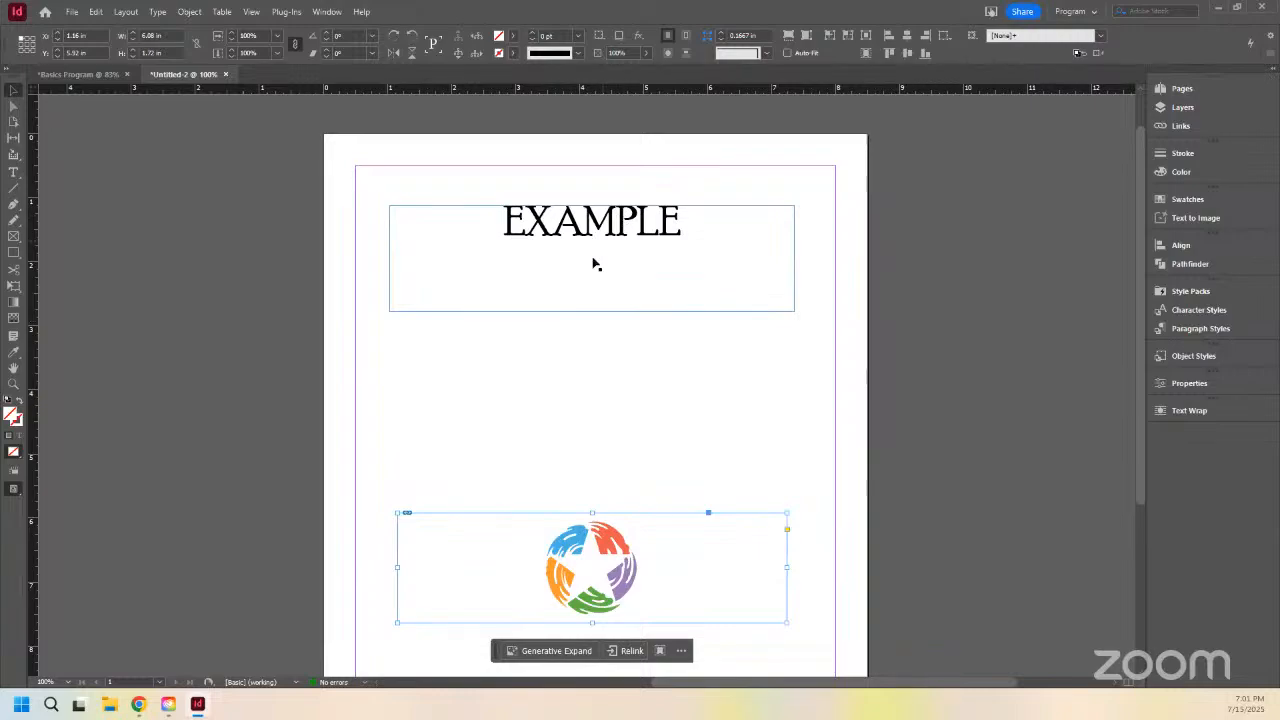
{"action": "left_click", "coordinate": [13, 172]}
{"action": "left_click_drag", "start_coordinate": [404, 338], "coordinate": [790, 457]}
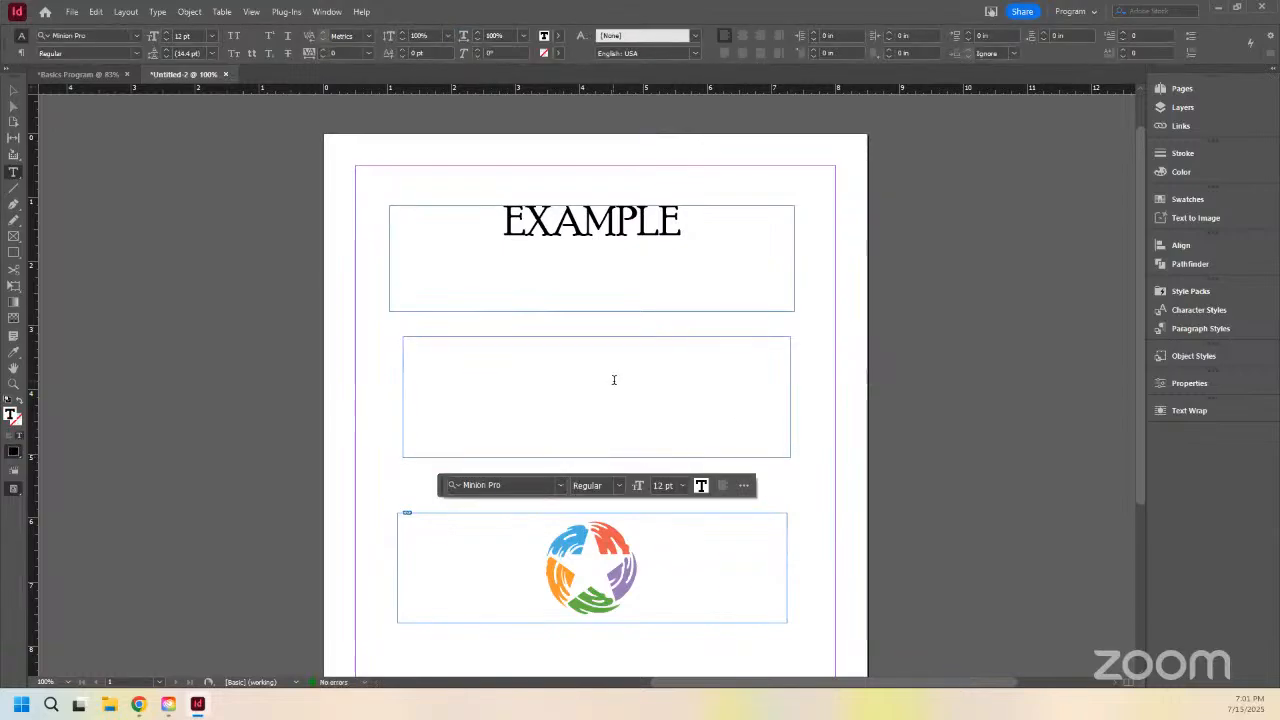
{"action": "left_click", "coordinate": [73, 12]}
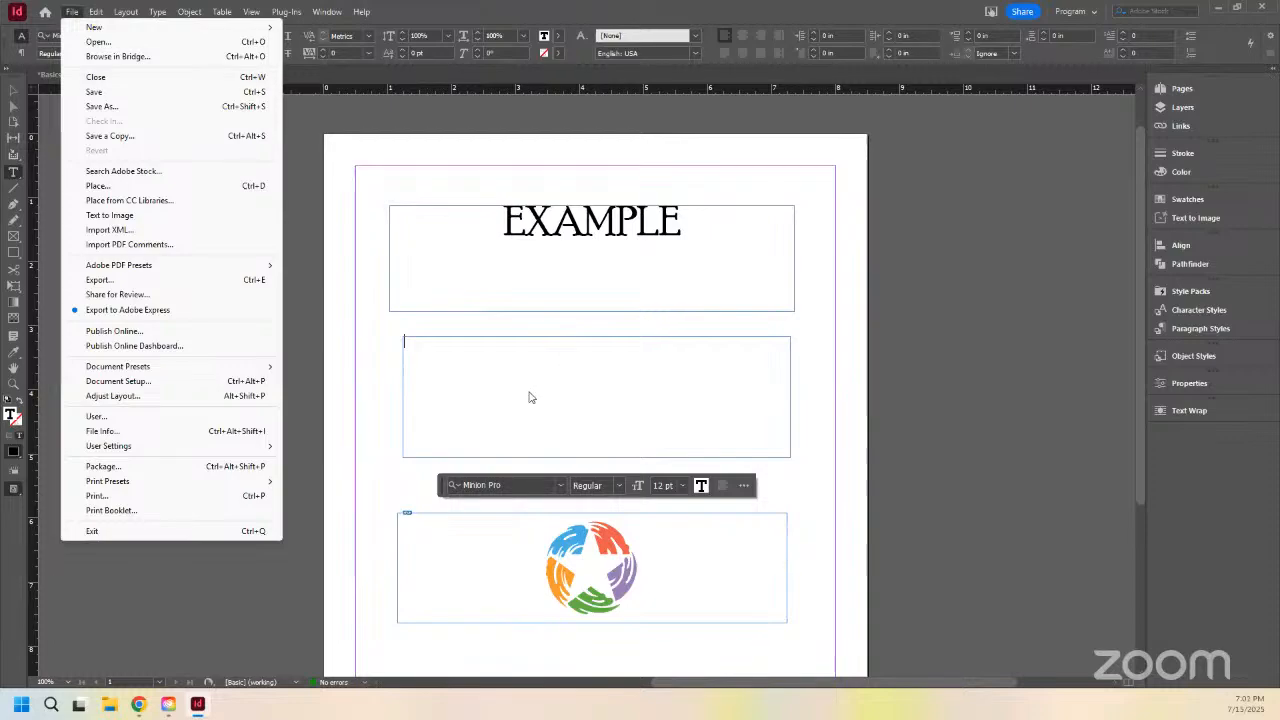
{"action": "left_click", "coordinate": [115, 186]}
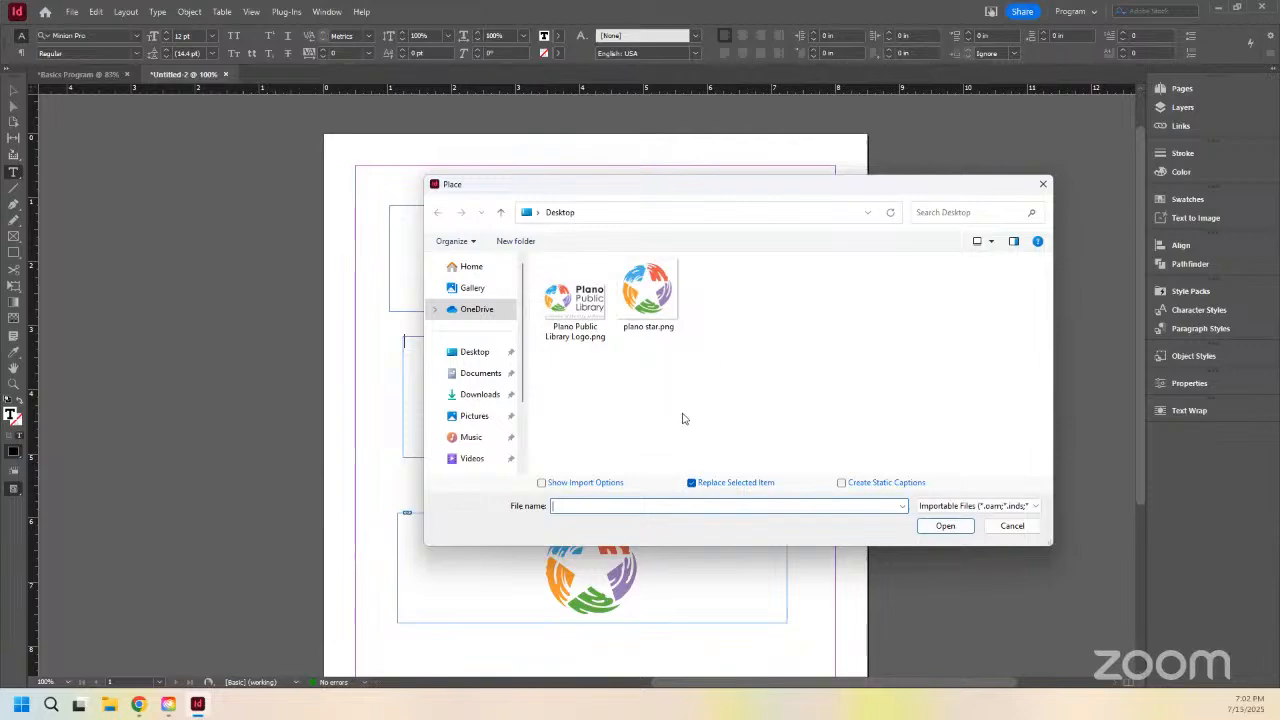
{"action": "left_click", "coordinate": [1012, 526]}
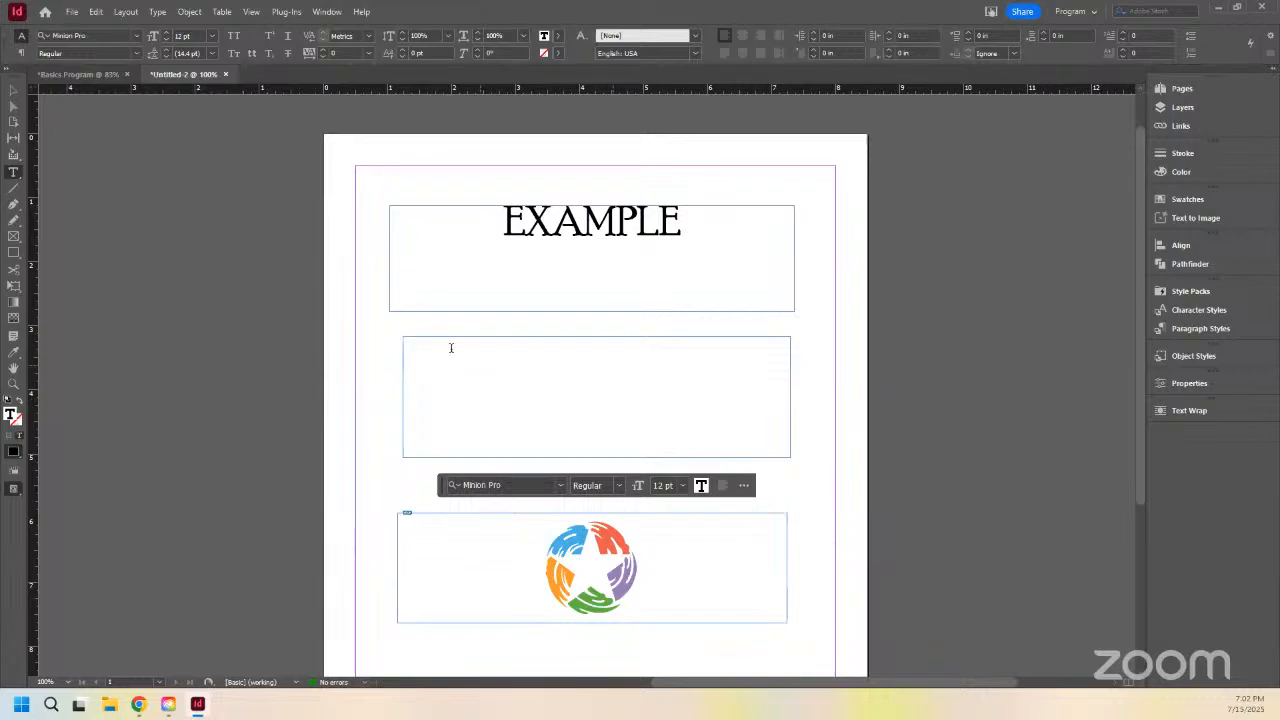
Step: Fill the empty middle text frame with placeholder text
{"action": "left_click", "coordinate": [13, 90]}
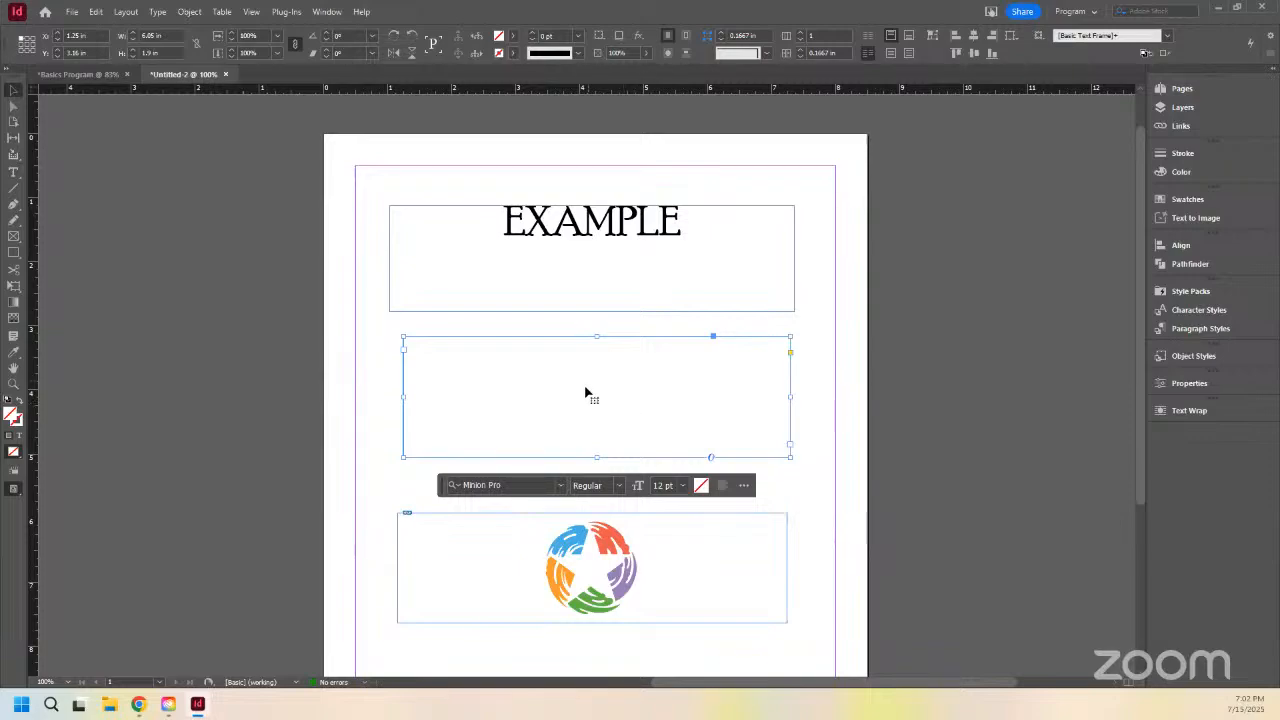
{"action": "right_click", "coordinate": [543, 406]}
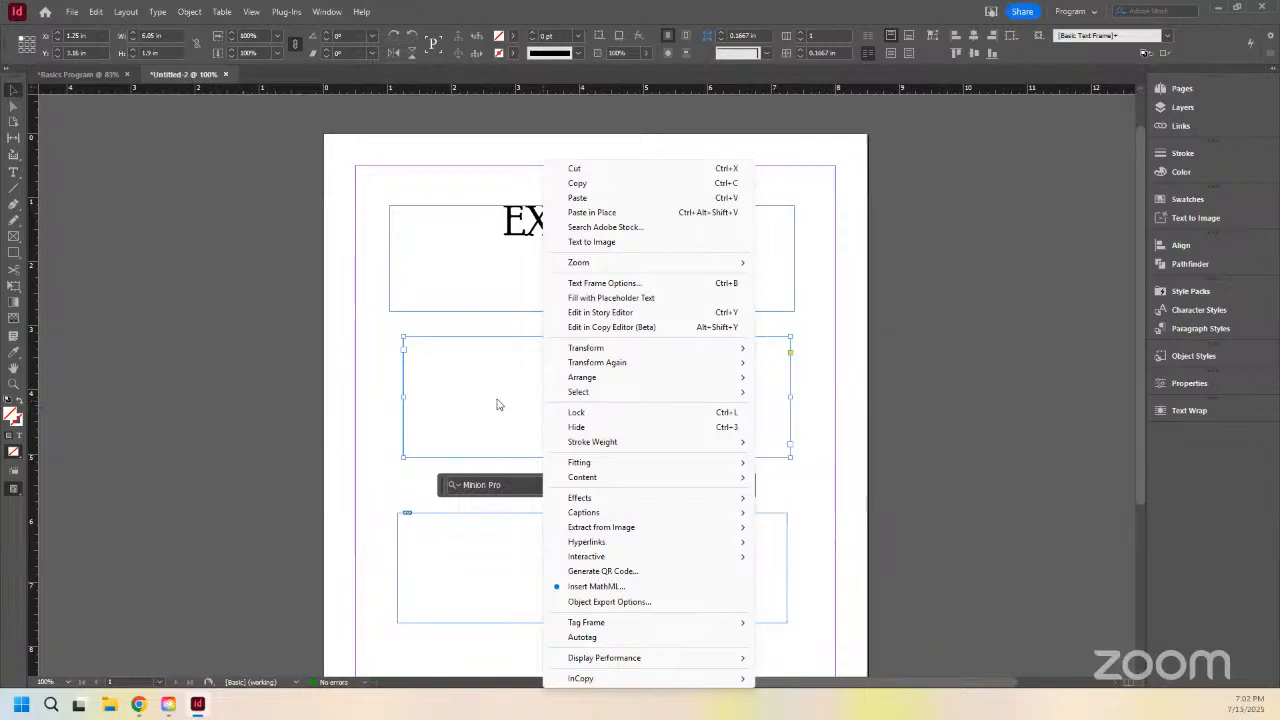
{"action": "left_click", "coordinate": [638, 302]}
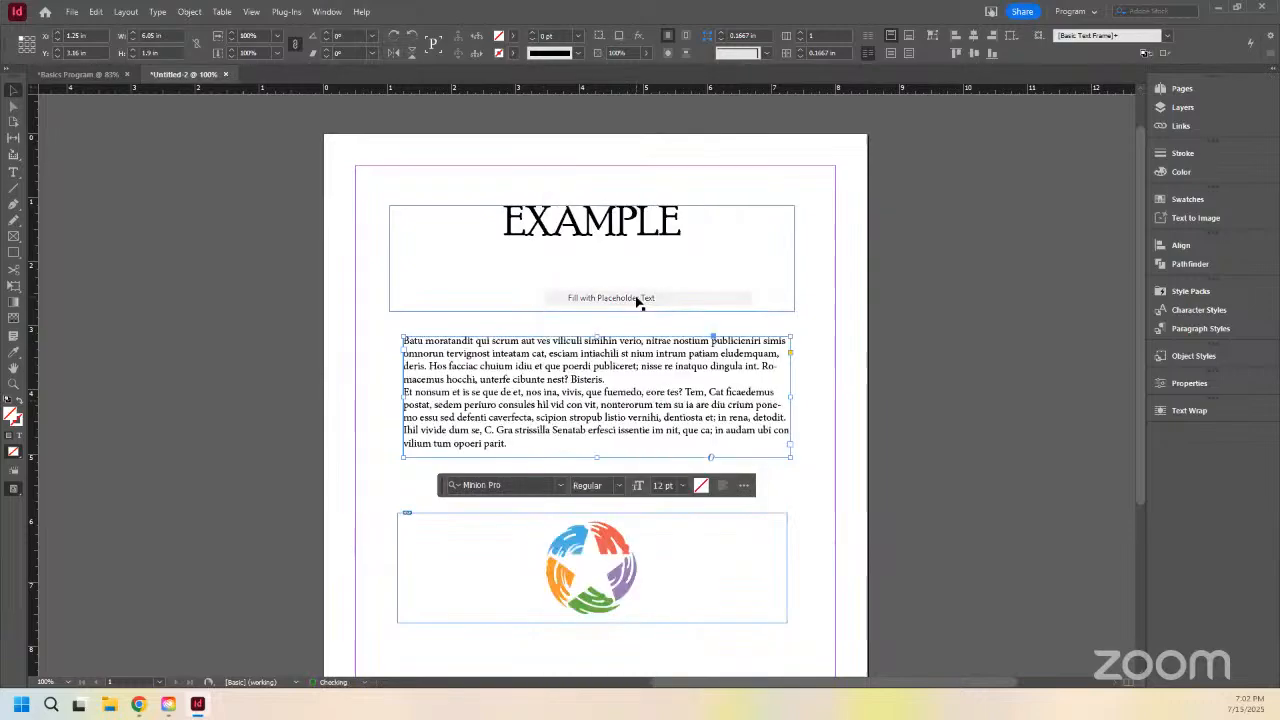
Step: Set all the placeholder text in the middle frame to 14 pt, keeping the Minion Pro font
{"action": "double_click", "coordinate": [541, 442]}
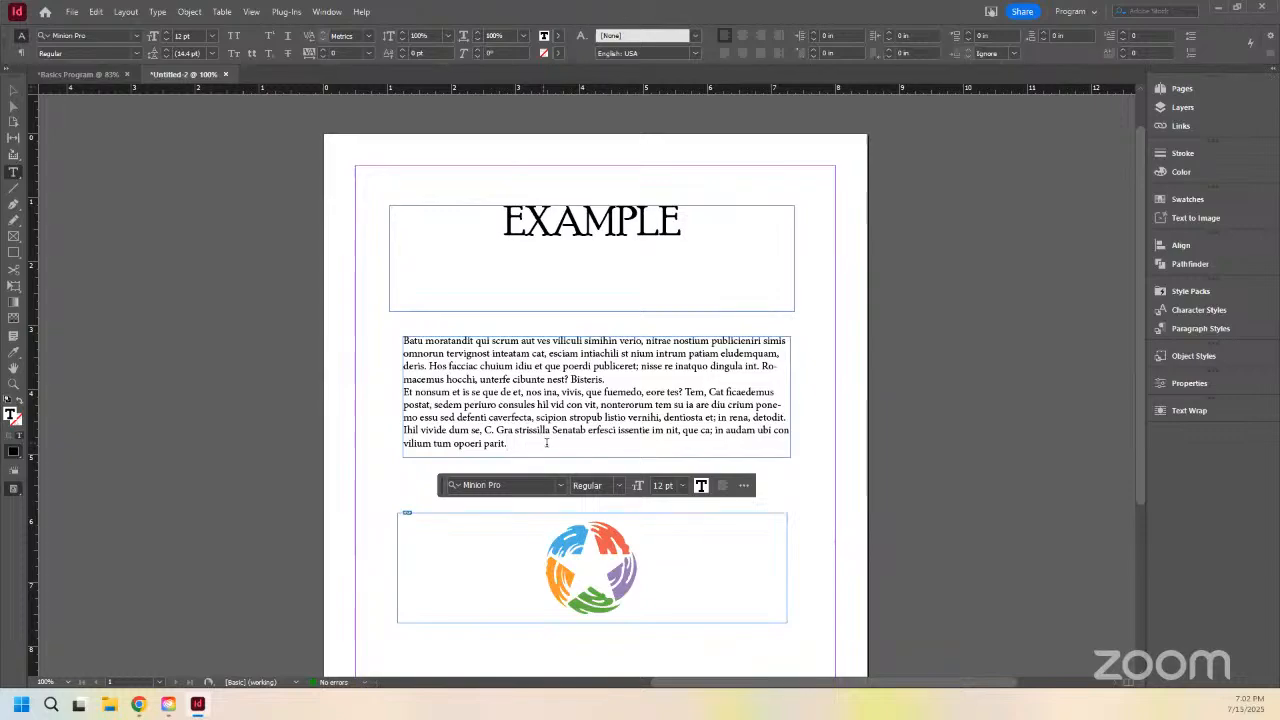
{"action": "left_click_drag", "start_coordinate": [552, 446], "coordinate": [403, 340]}
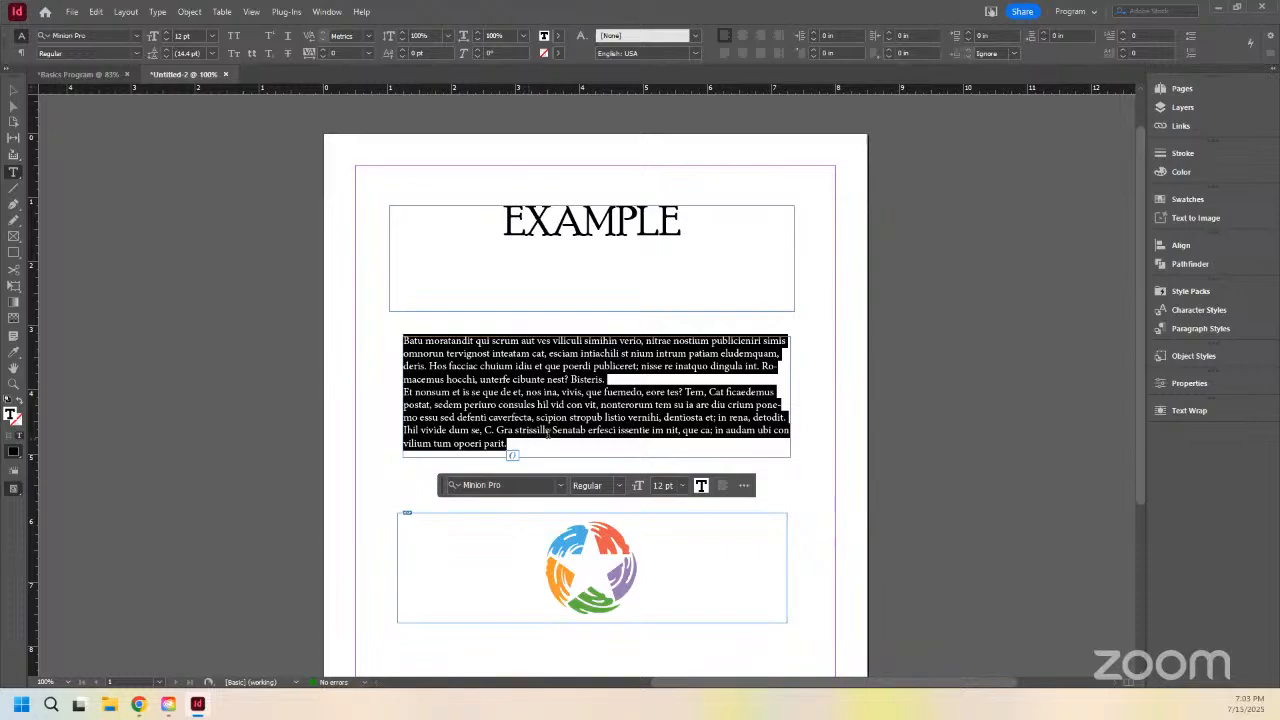
{"action": "left_click", "coordinate": [560, 485]}
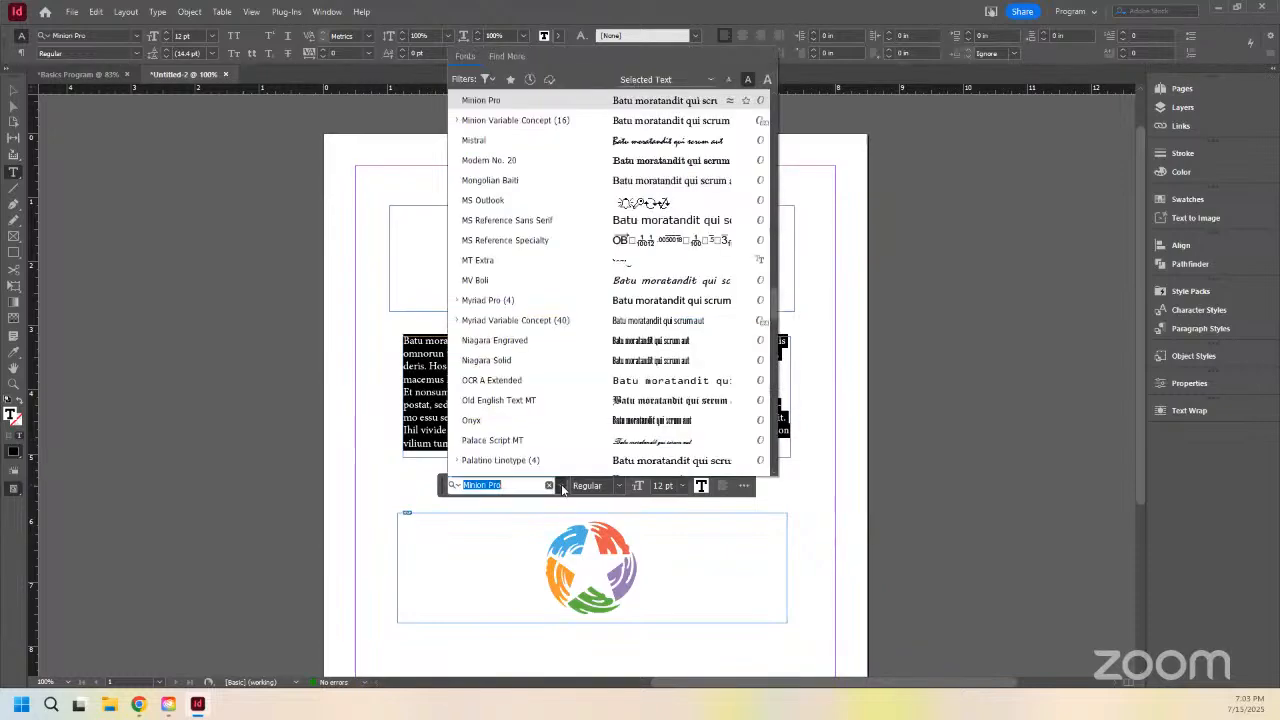
{"action": "scroll", "coordinate": [520, 390], "scroll_direction": "up", "scroll_amount": 12}
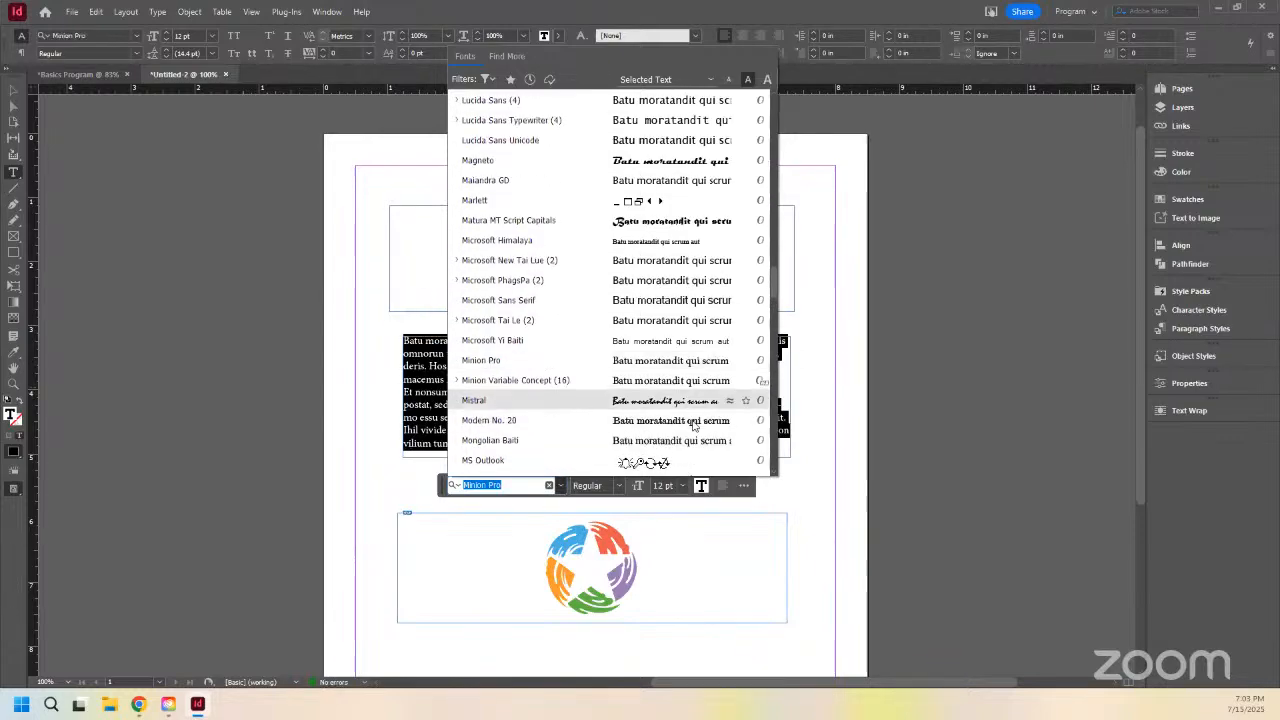
{"action": "left_click", "coordinate": [495, 360]}
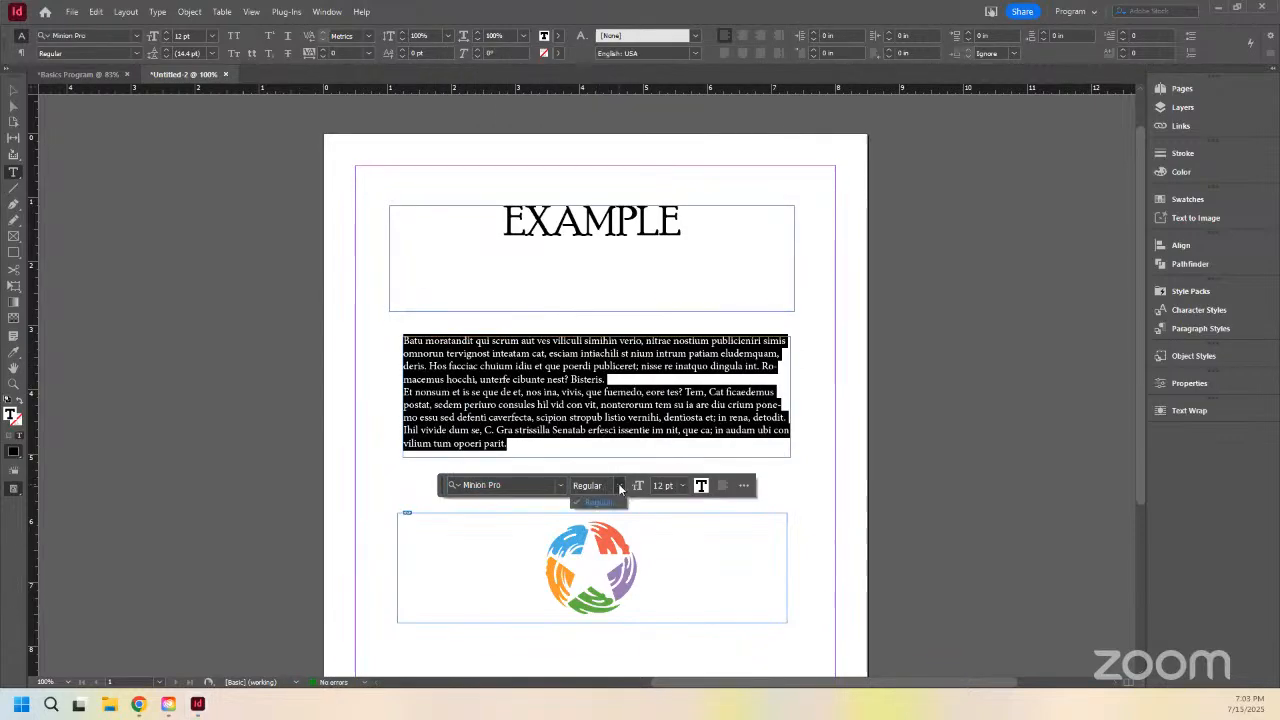
{"action": "left_click", "coordinate": [683, 485]}
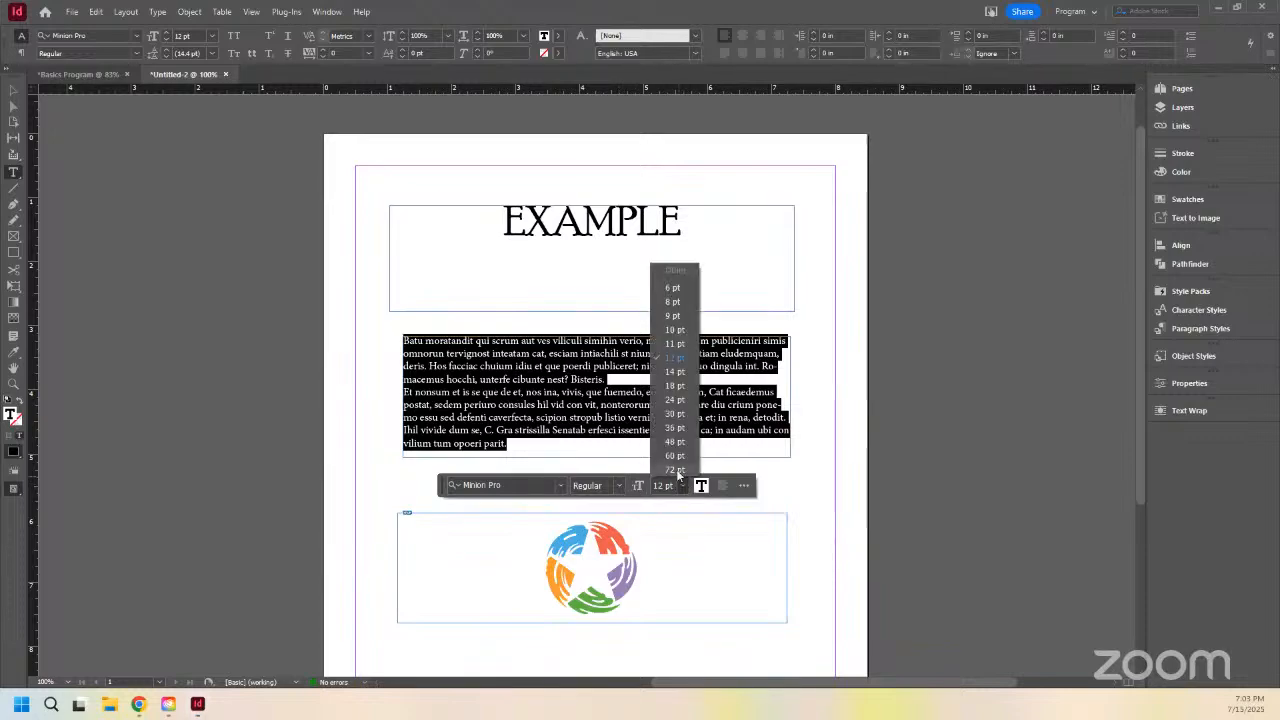
{"action": "left_click", "coordinate": [674, 375]}
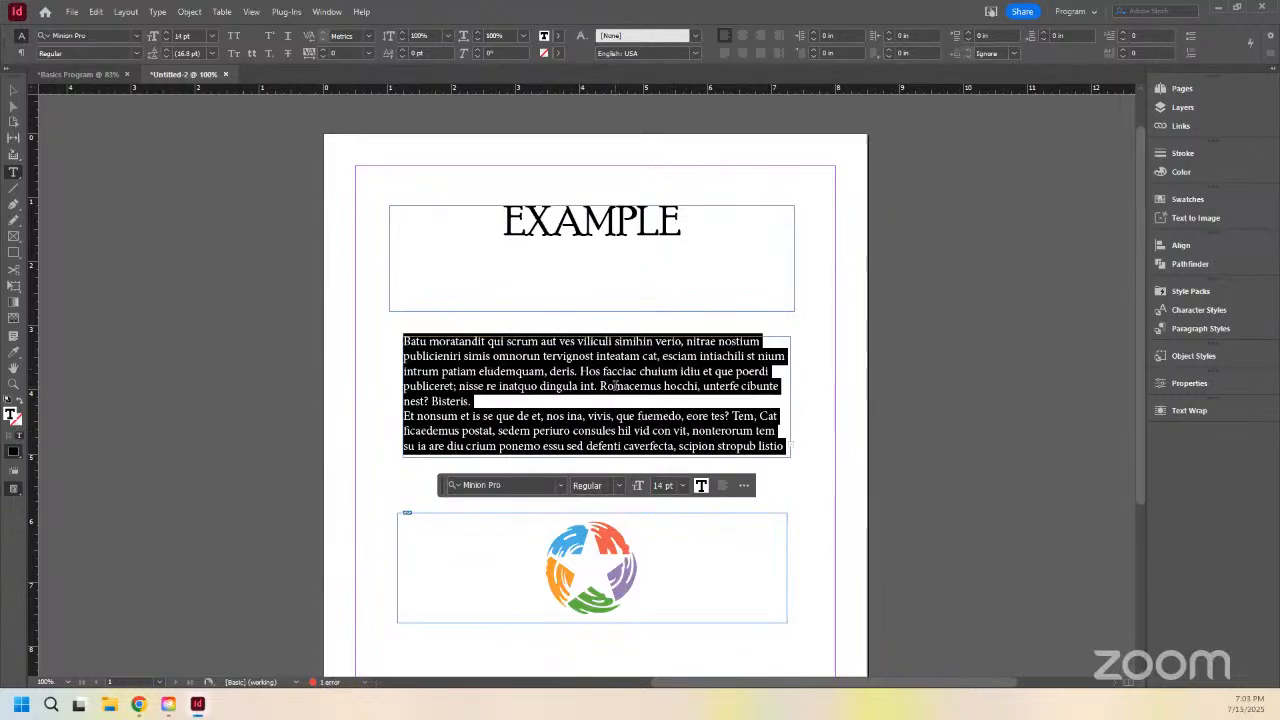
{"action": "scroll", "coordinate": [570, 419], "scroll_direction": "up", "scroll_amount": 1}
{"action": "scroll", "coordinate": [570, 419], "scroll_direction": "down", "scroll_amount": 1}
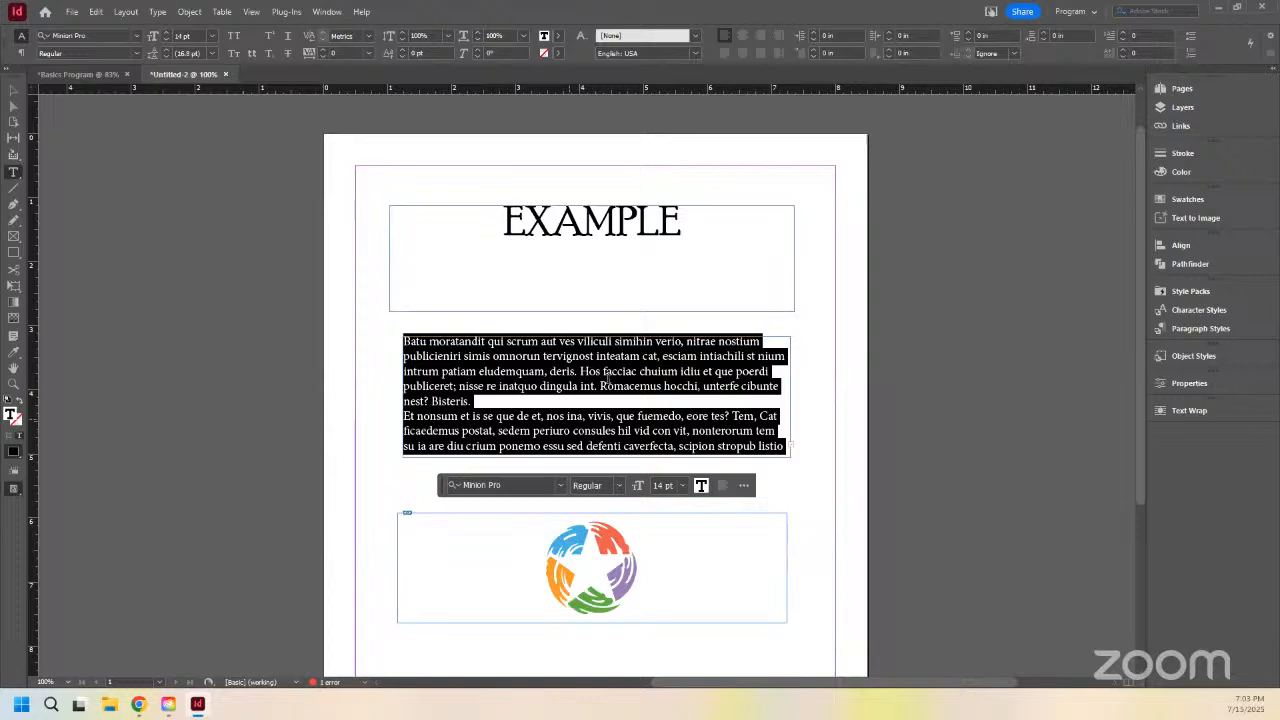
Step: Look through the color, swatch and object alignment options with the placeholder text still selected
{"action": "left_click", "coordinate": [1190, 172]}
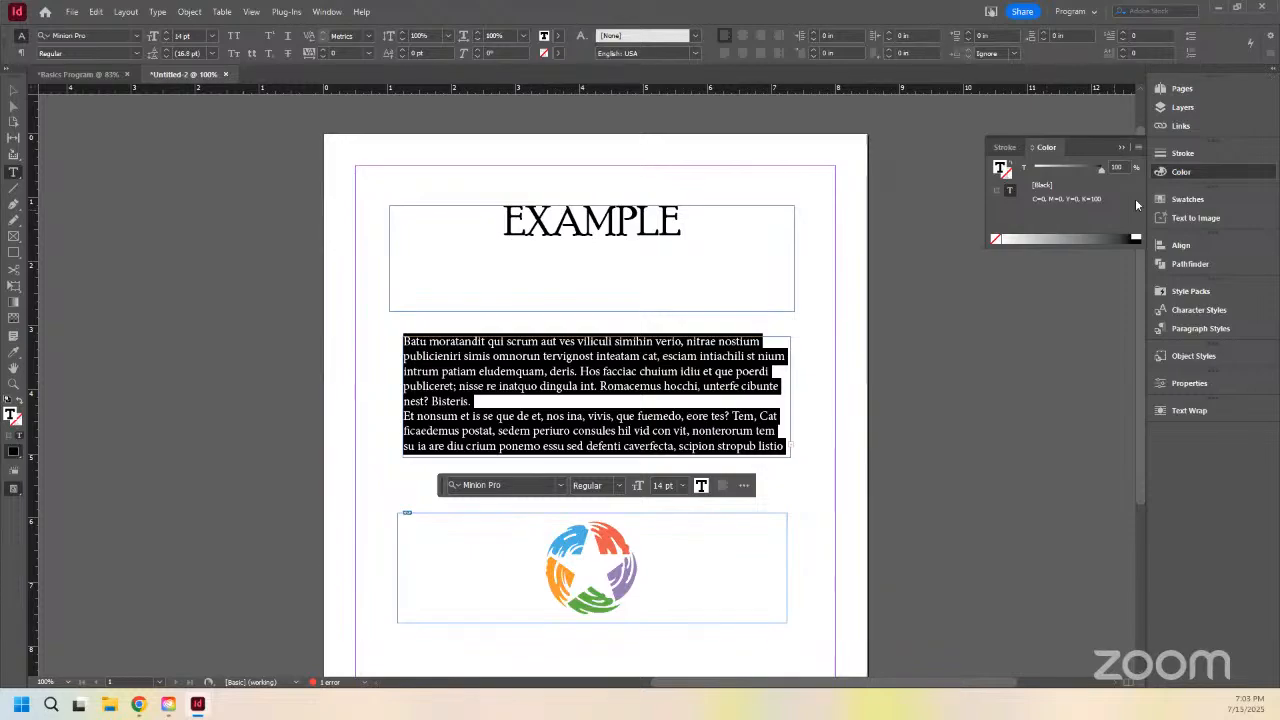
{"action": "left_click", "coordinate": [1192, 202]}
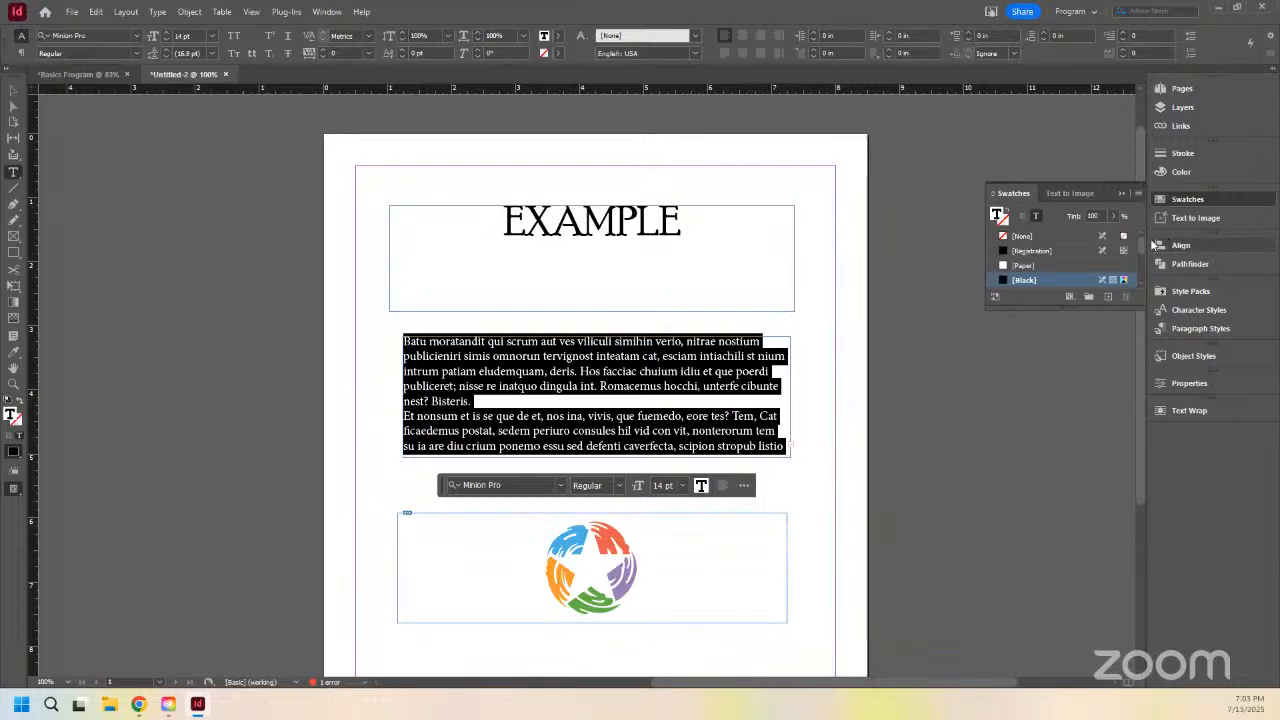
{"action": "left_click", "coordinate": [1121, 193]}
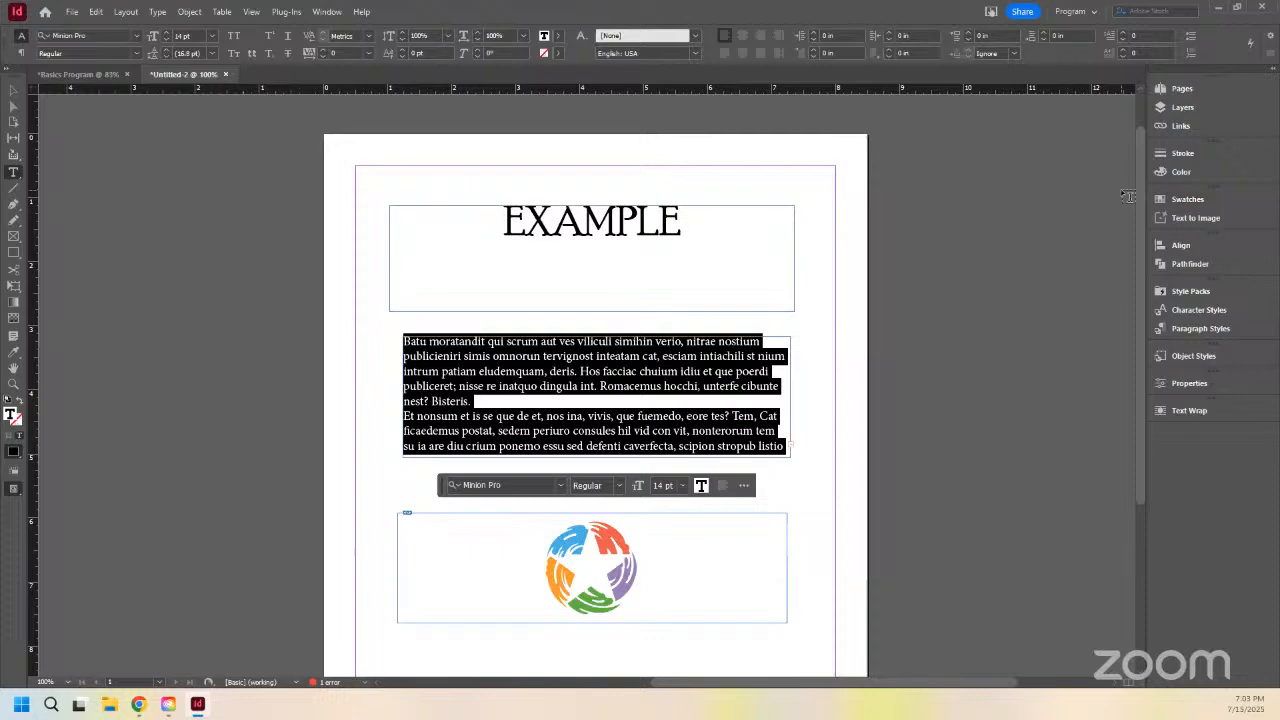
{"action": "left_click", "coordinate": [1180, 248]}
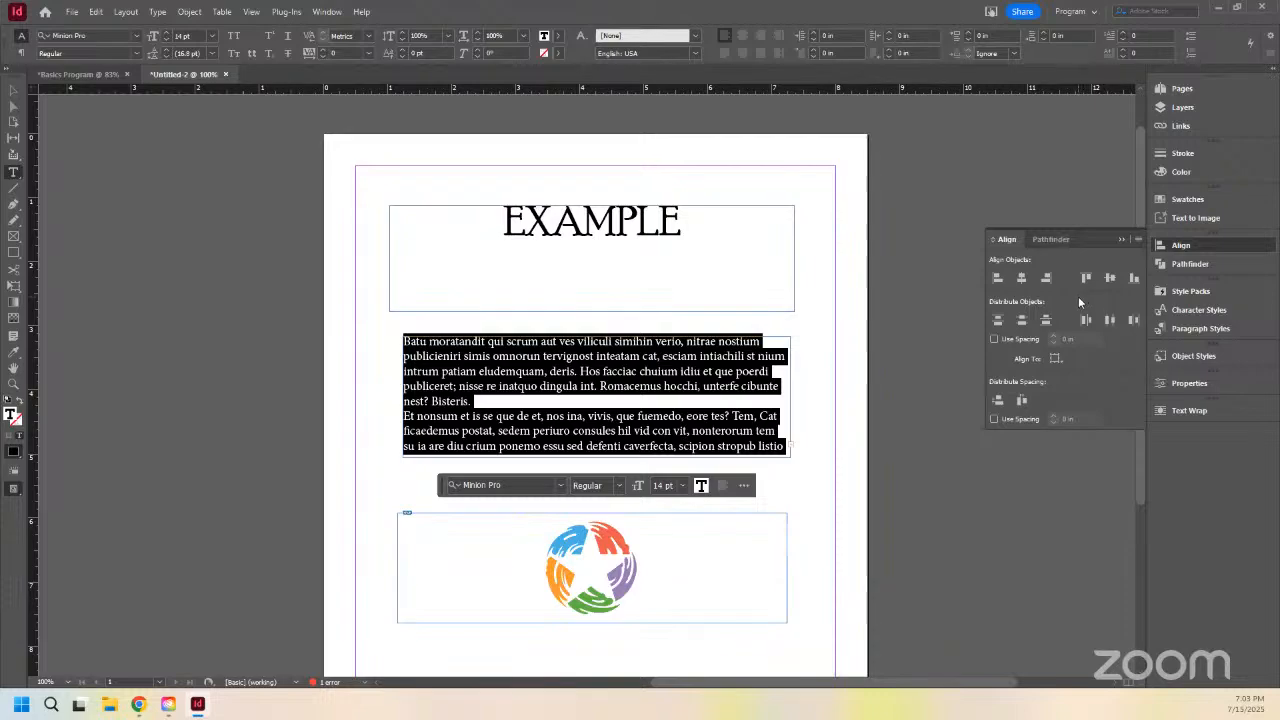
Step: Move the EXAMPLE frame down over the placeholder text, to about X 0.92 in and Y 3.84 in
{"action": "left_click", "coordinate": [13, 90]}
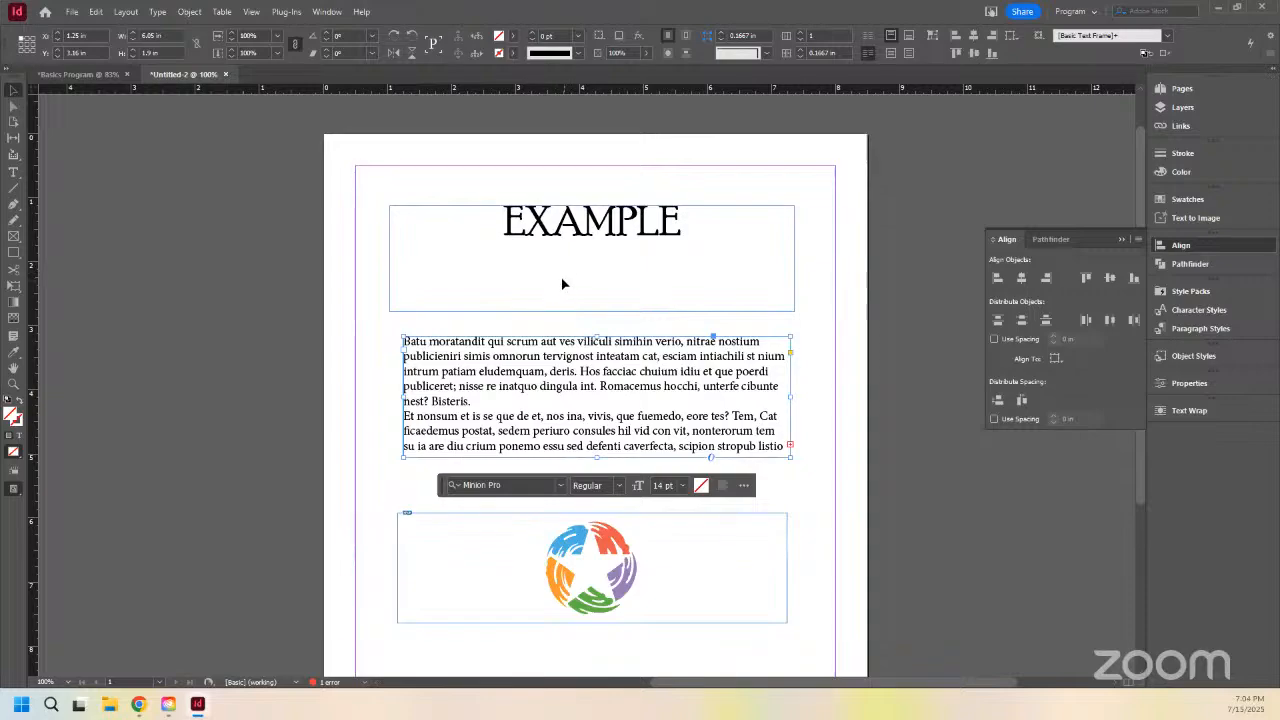
{"action": "left_click_drag", "start_coordinate": [564, 288], "coordinate": [597, 477]}
{"action": "scroll", "coordinate": [608, 375], "scroll_direction": "down", "scroll_amount": 2}
{"action": "left_click_drag", "start_coordinate": [620, 382], "coordinate": [624, 340]}
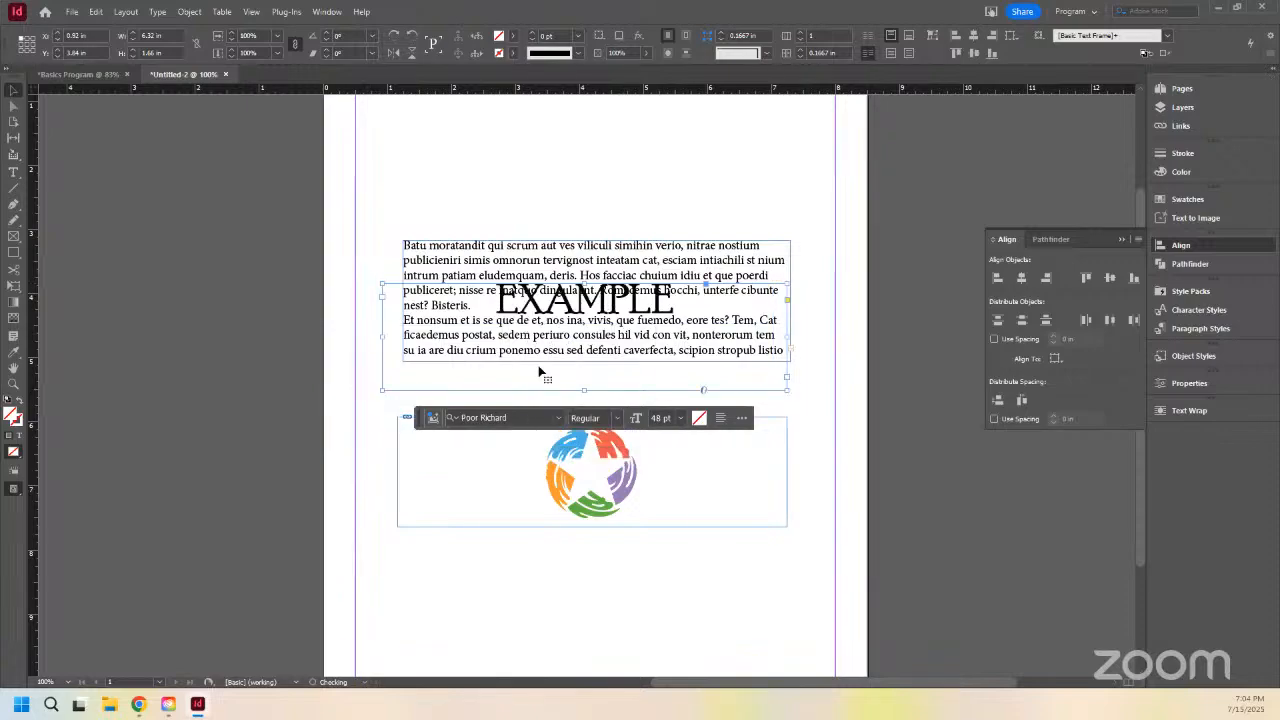
Step: Switch the EXAMPLE heading's font to Parchment, and undo back to Perpetua
{"action": "scroll", "coordinate": [506, 374], "scroll_direction": "down", "scroll_amount": 4}
{"action": "scroll", "coordinate": [795, 272], "scroll_direction": "down", "scroll_amount": 2}
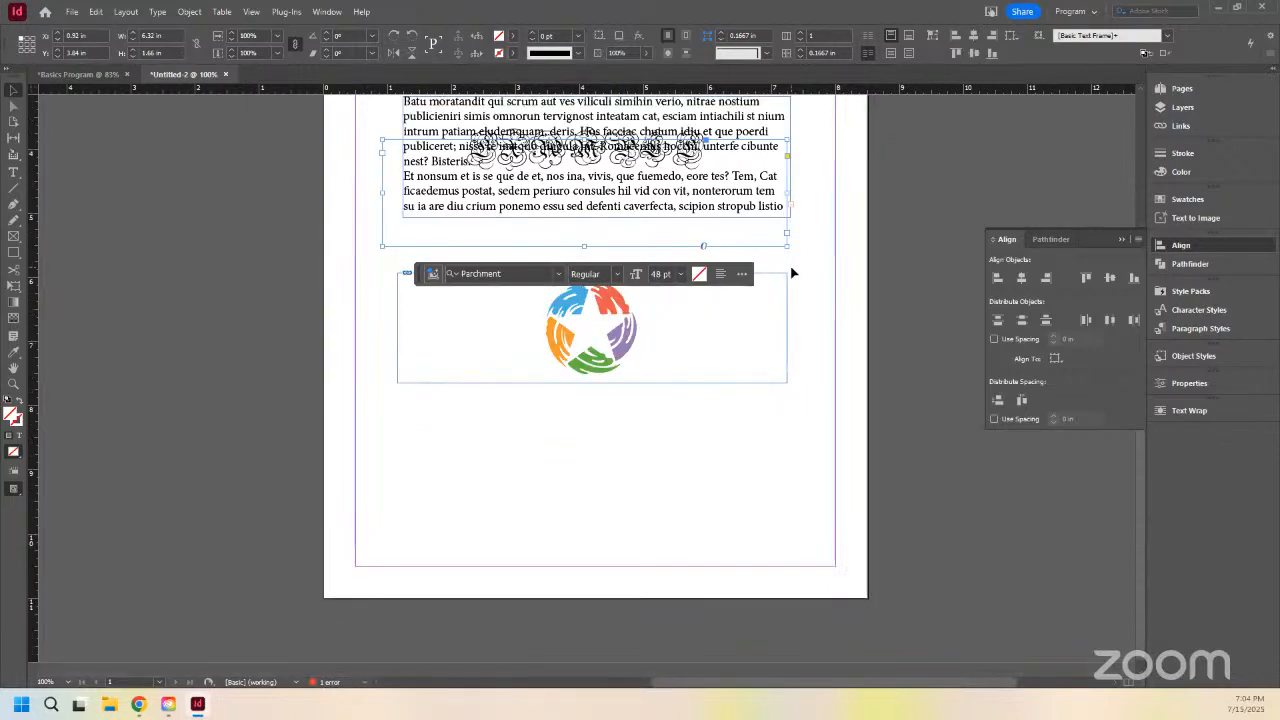
{"action": "scroll", "coordinate": [803, 277], "scroll_direction": "up", "scroll_amount": 4}
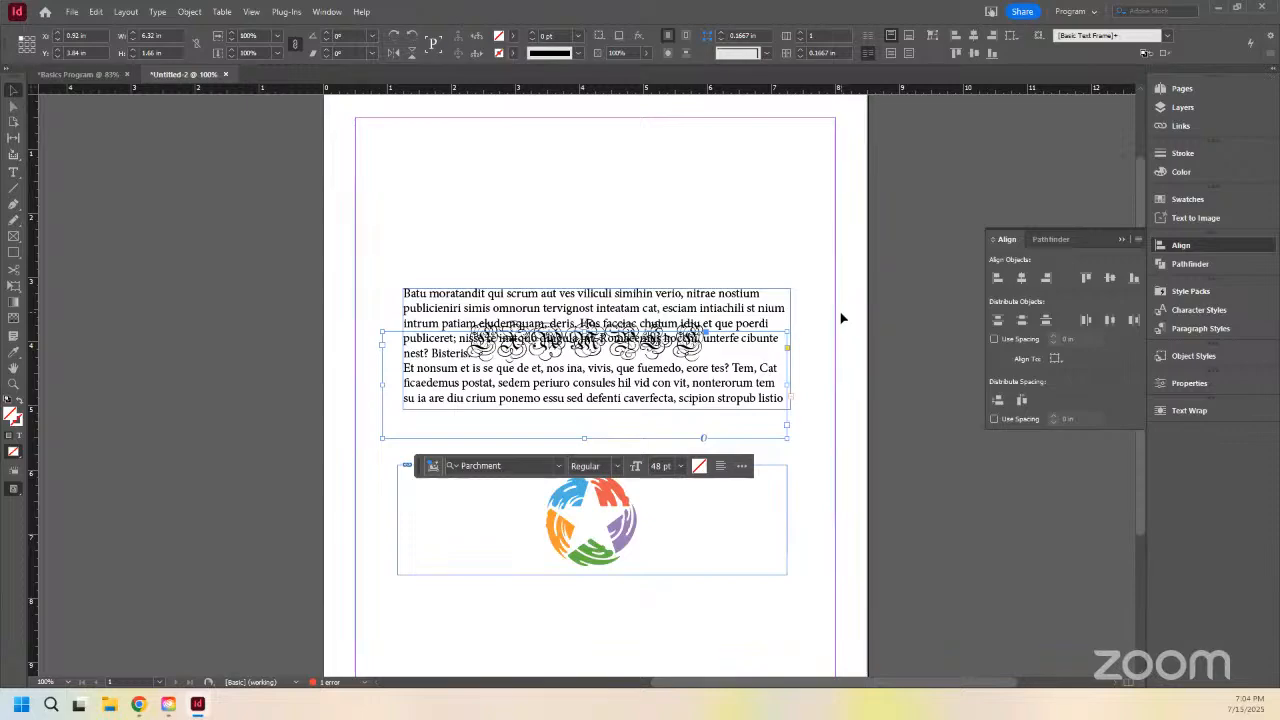
{"action": "key", "text": "ctrl+z"}
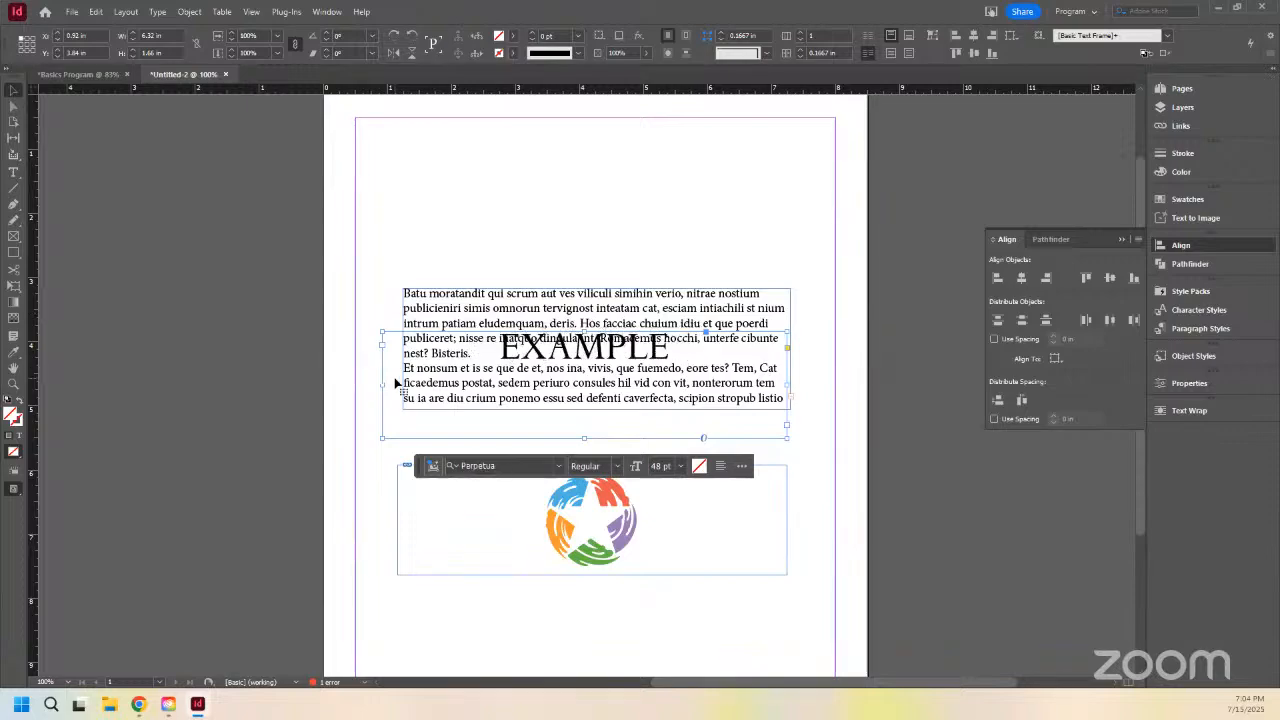
Step: Move the EXAMPLE frame back above the placeholder text, to about X 0.86 in and Y 1.125 in
{"action": "left_click_drag", "start_coordinate": [397, 380], "coordinate": [440, 207]}
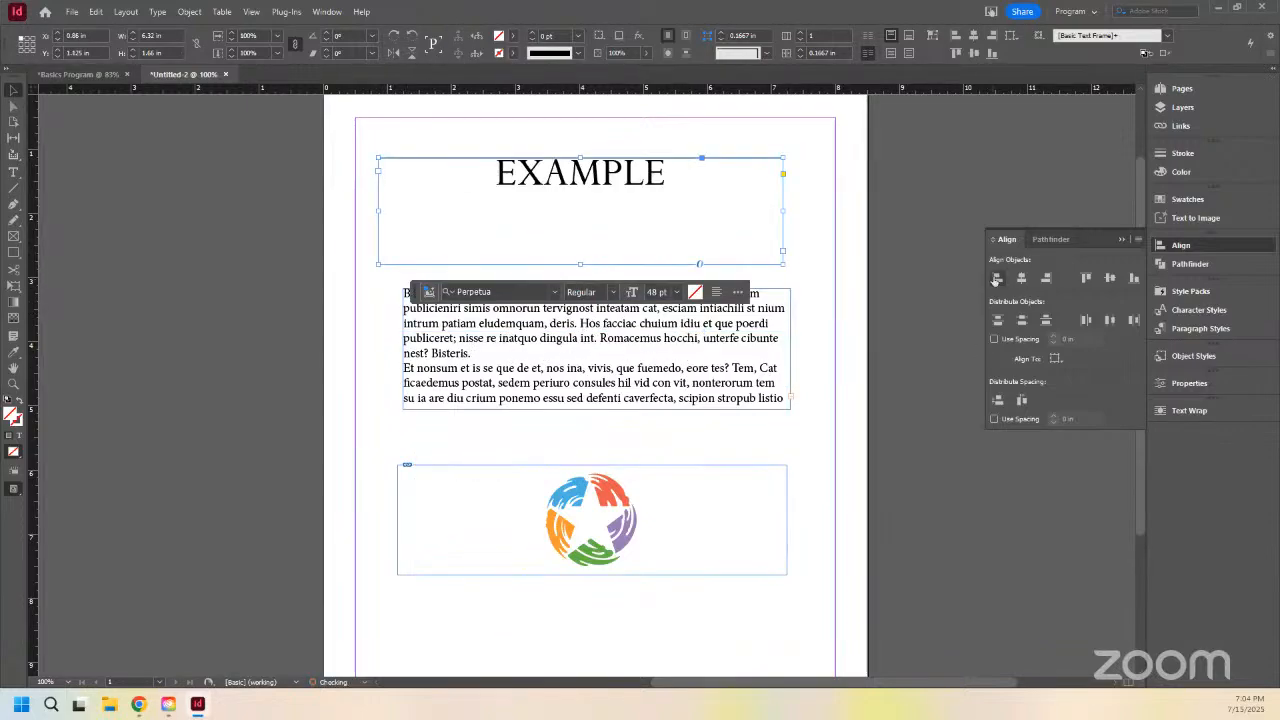
{"action": "scroll", "coordinate": [1004, 552], "scroll_direction": "up", "scroll_amount": 2}
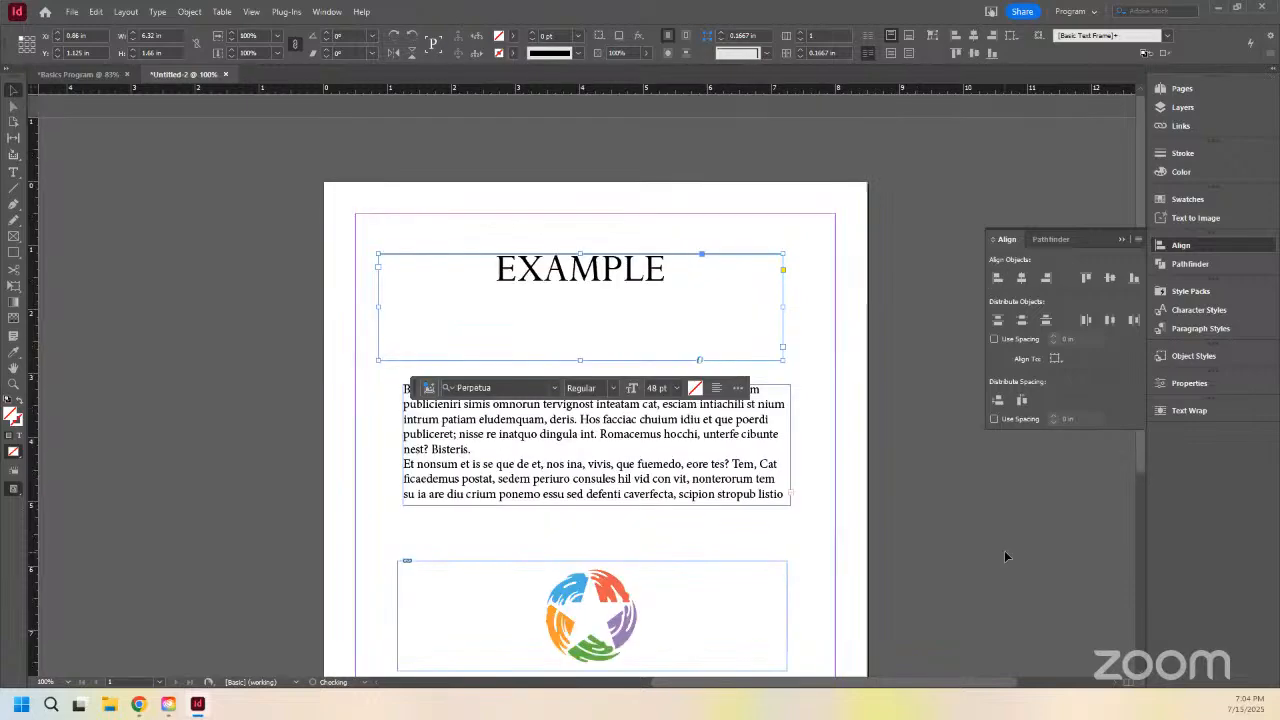
{"action": "scroll", "coordinate": [842, 395], "scroll_direction": "down", "scroll_amount": 2}
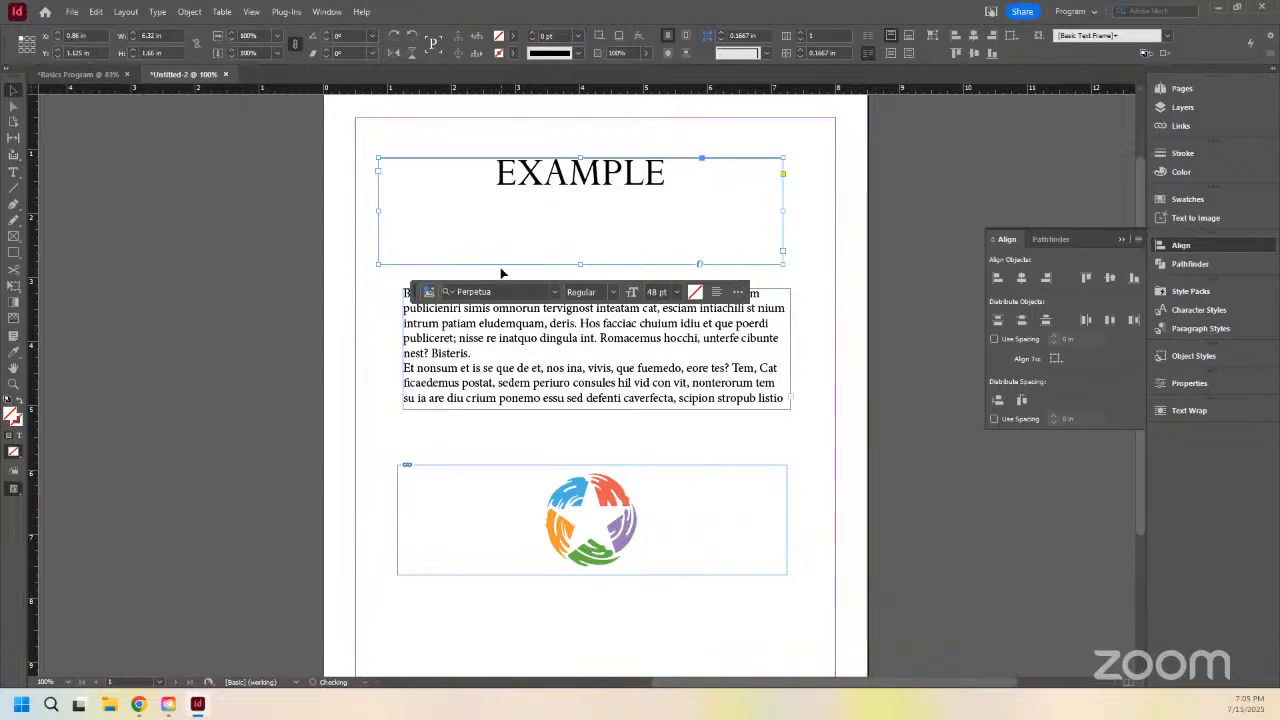
Step: Select the EXAMPLE, placeholder text and star image frames together and align their left edges to the page
{"action": "left_click", "coordinate": [446, 366], "text": "shift"}
{"action": "left_click", "coordinate": [457, 523], "text": "shift"}
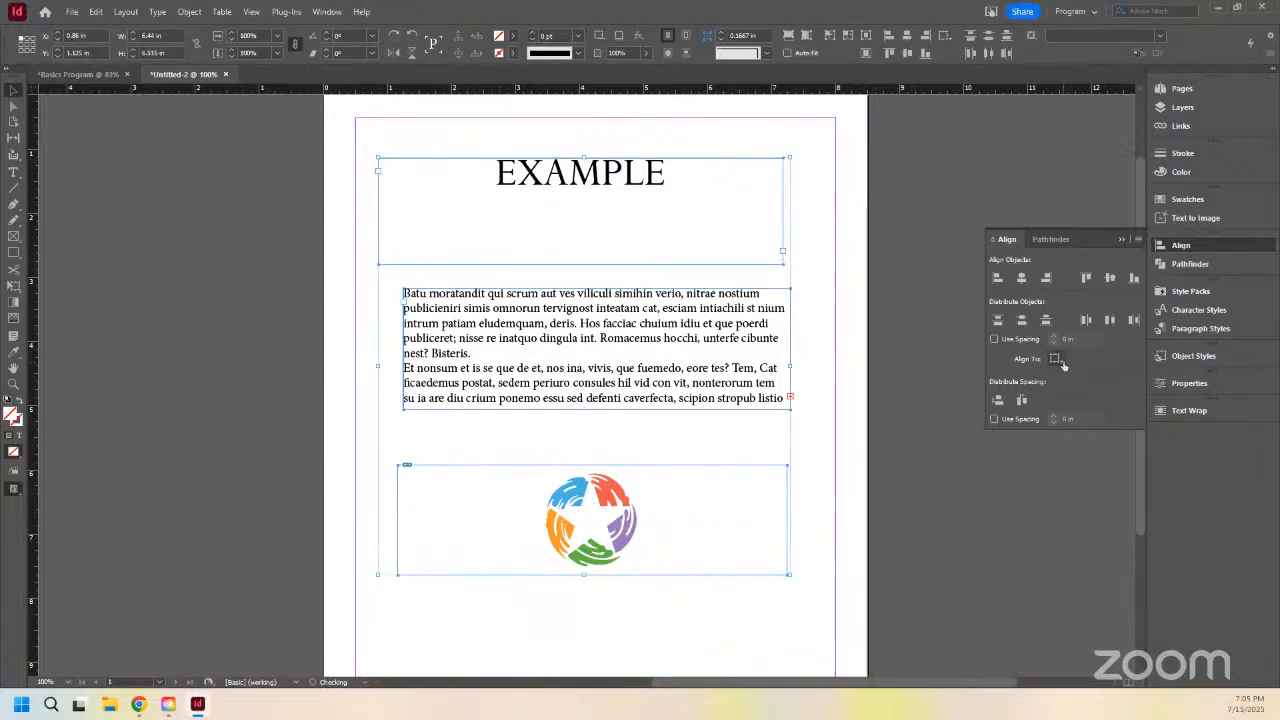
{"action": "left_click", "coordinate": [1056, 359]}
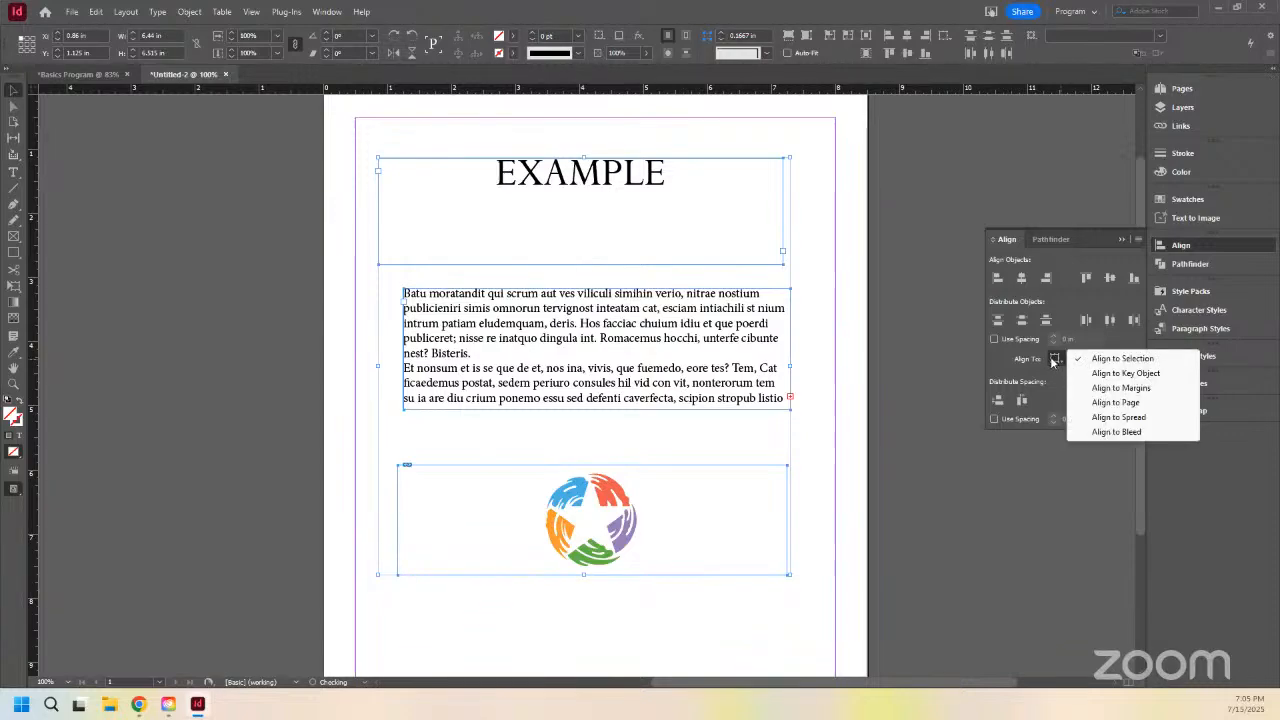
{"action": "left_click", "coordinate": [1104, 403]}
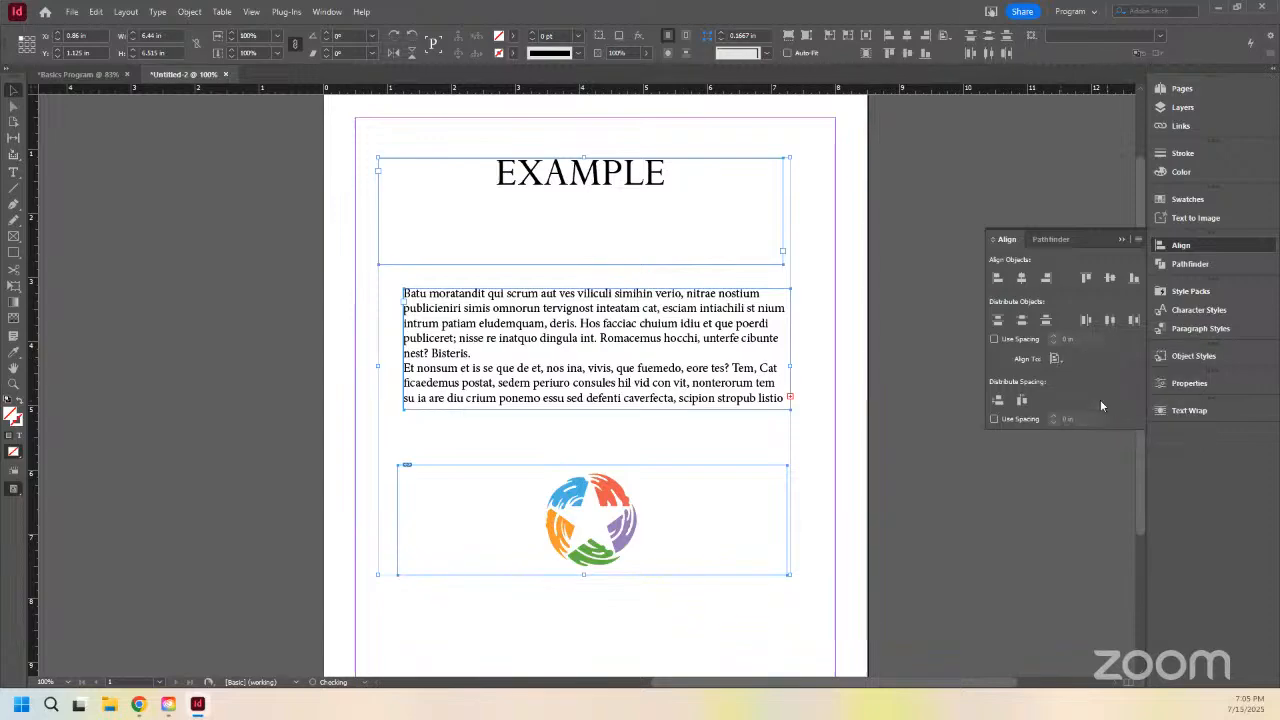
{"action": "left_click", "coordinate": [997, 279]}
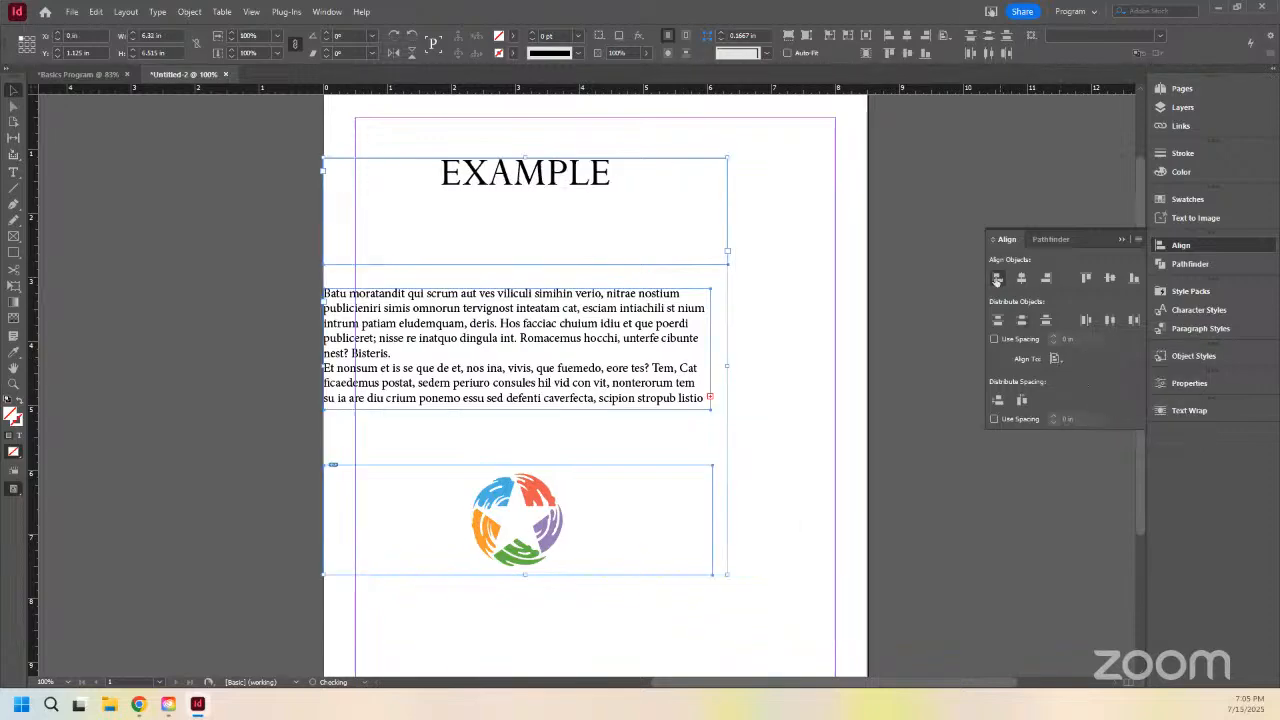
{"action": "scroll", "coordinate": [410, 248], "scroll_direction": "up", "scroll_amount": 2}
{"action": "scroll", "coordinate": [397, 250], "scroll_direction": "down", "scroll_amount": 1}
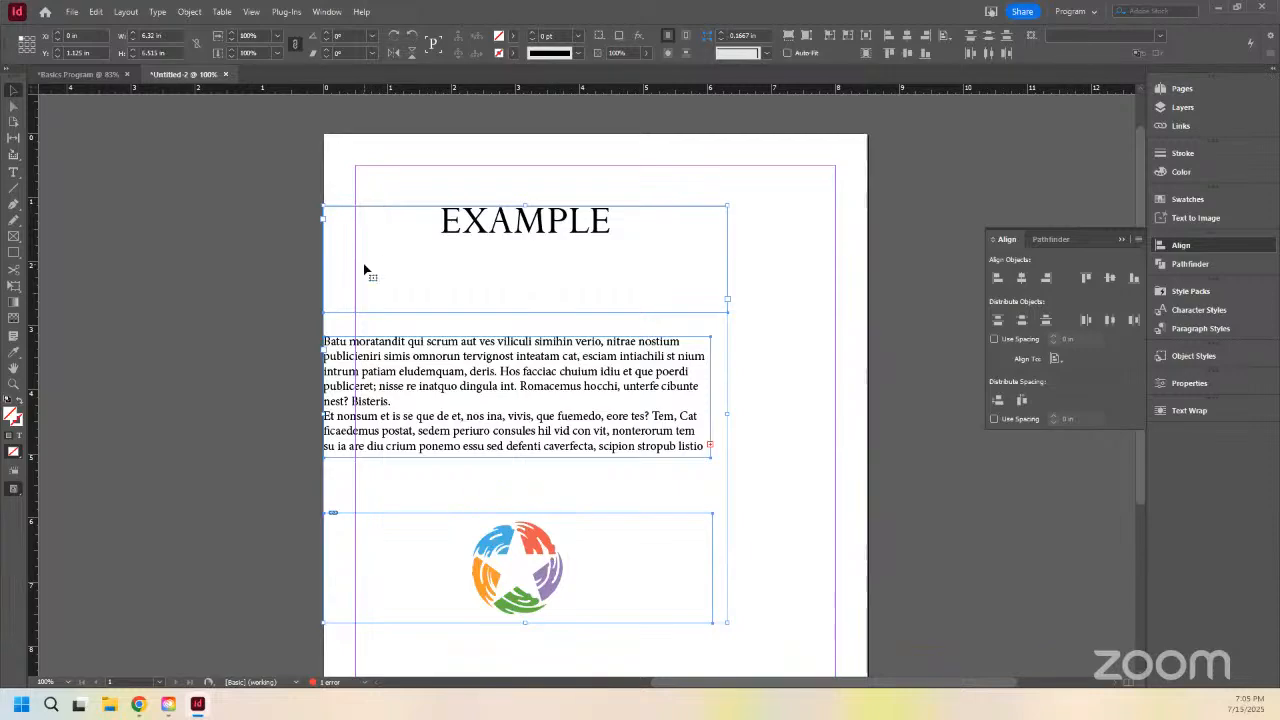
{"action": "scroll", "coordinate": [364, 270], "scroll_direction": "down", "scroll_amount": 1}
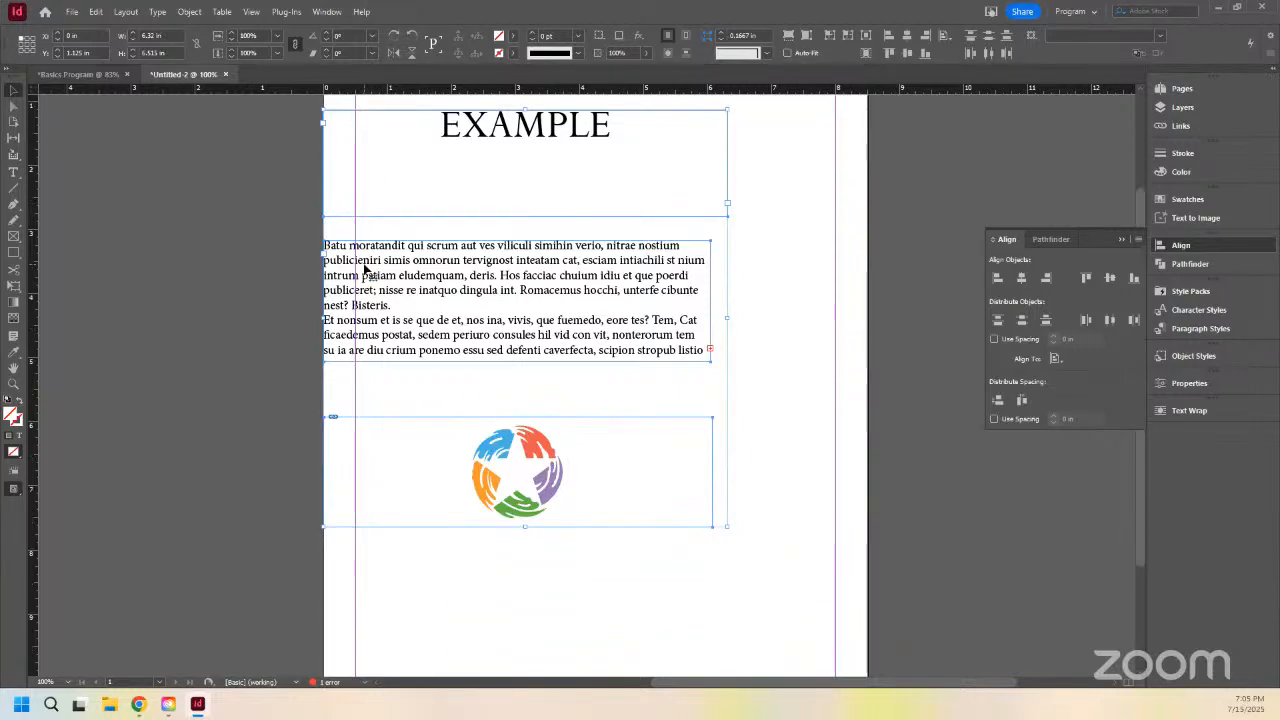
Step: Align the left edges of the three selected frames to the margins, clear the selection and put away the alignment options
{"action": "left_click", "coordinate": [1057, 360]}
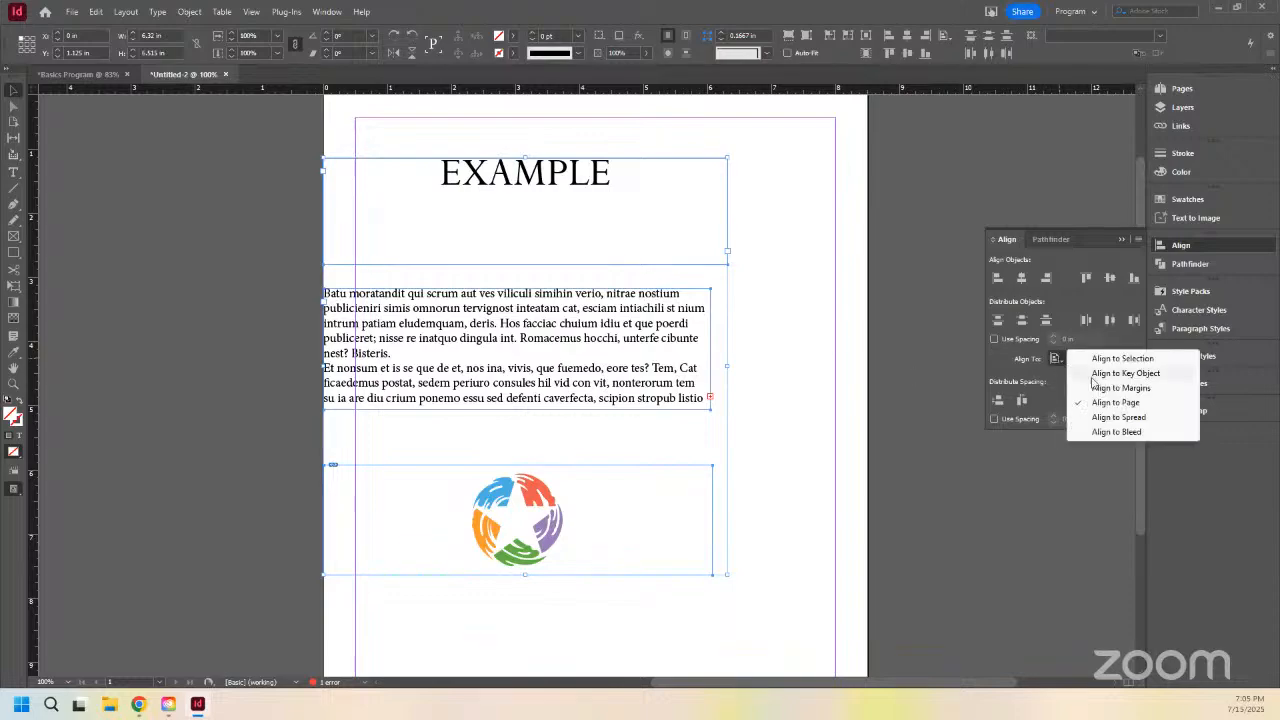
{"action": "left_click", "coordinate": [1120, 388]}
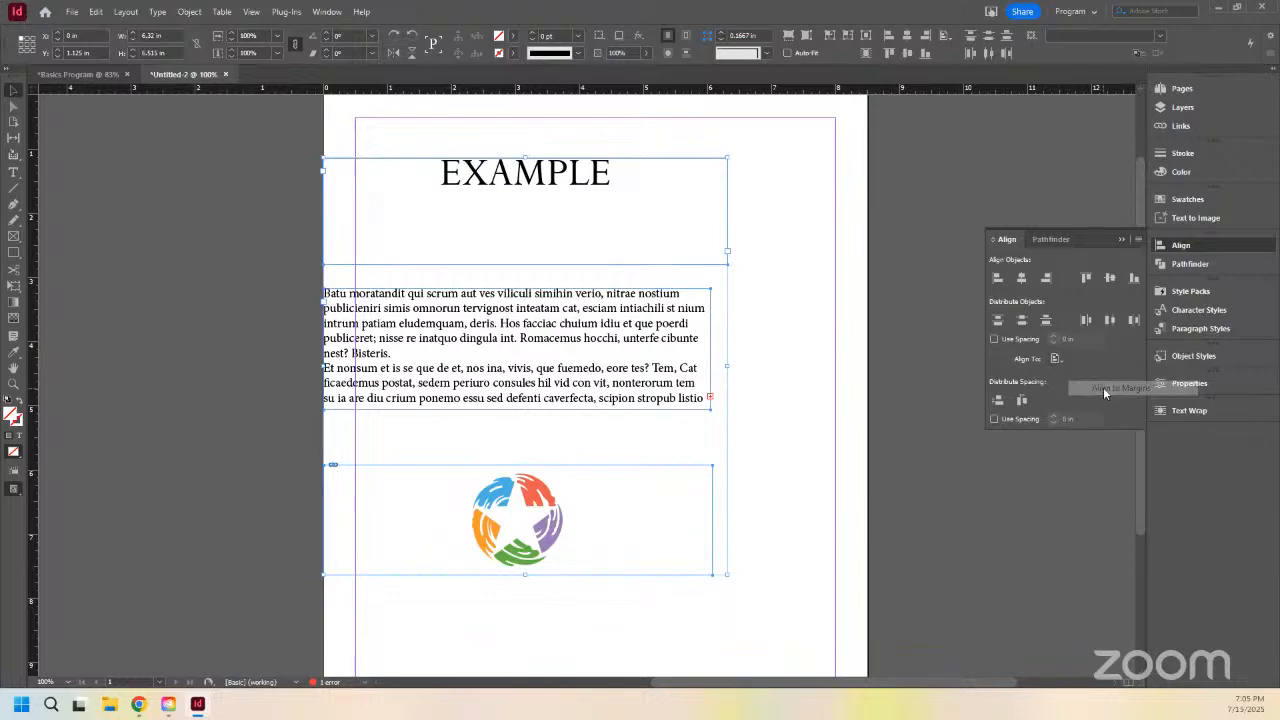
{"action": "left_click", "coordinate": [998, 279]}
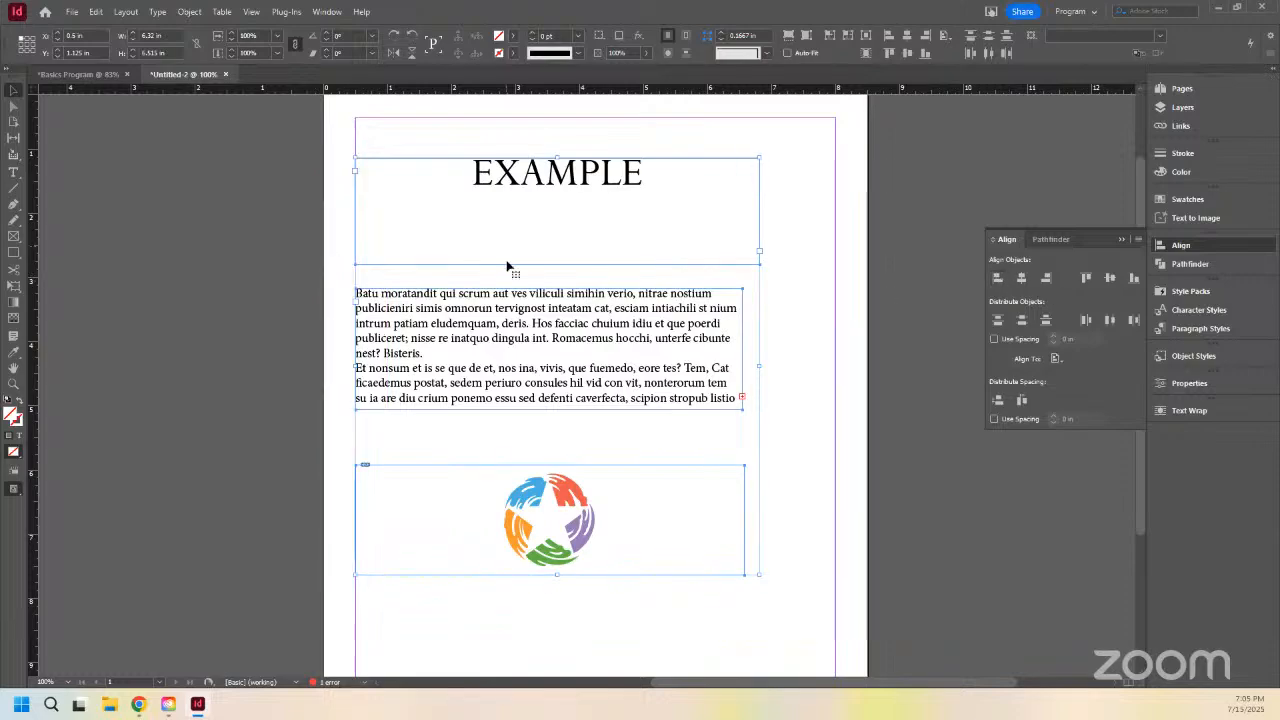
{"action": "scroll", "coordinate": [376, 312], "scroll_direction": "up", "scroll_amount": 2}
{"action": "scroll", "coordinate": [376, 312], "scroll_direction": "down", "scroll_amount": 2}
{"action": "scroll", "coordinate": [390, 312], "scroll_direction": "up", "scroll_amount": 2}
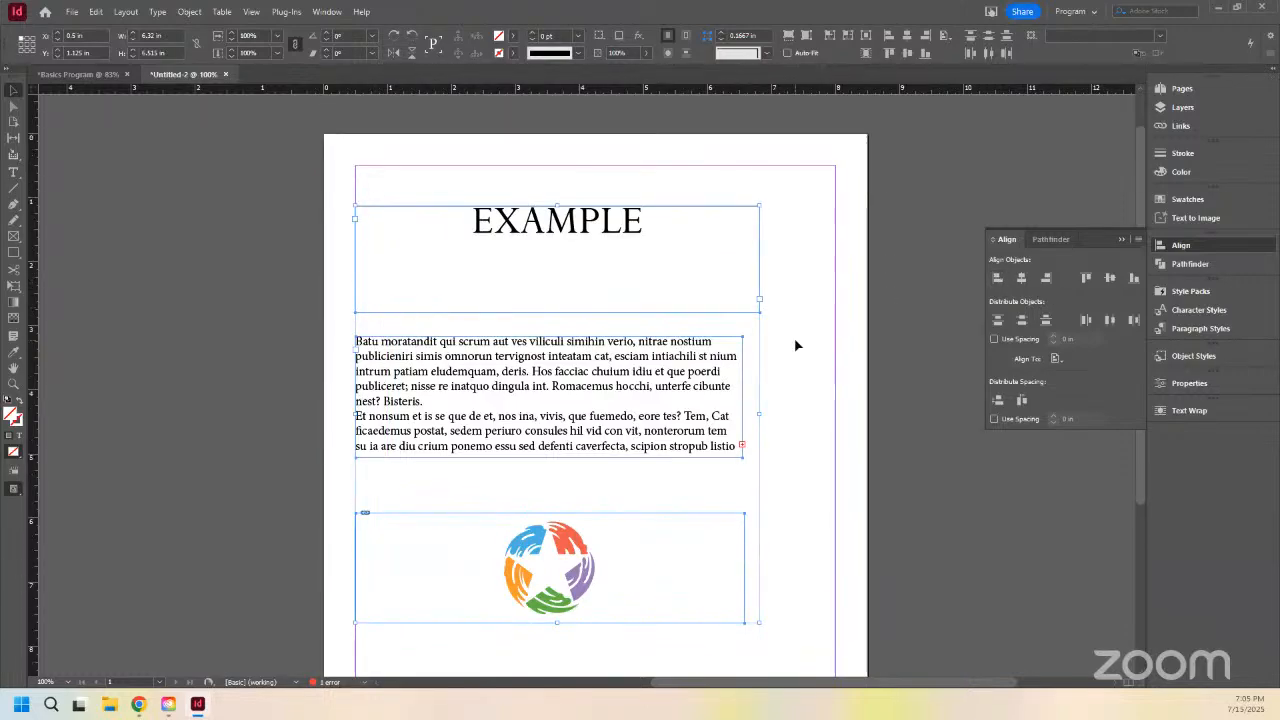
{"action": "scroll", "coordinate": [795, 345], "scroll_direction": "down", "scroll_amount": 2}
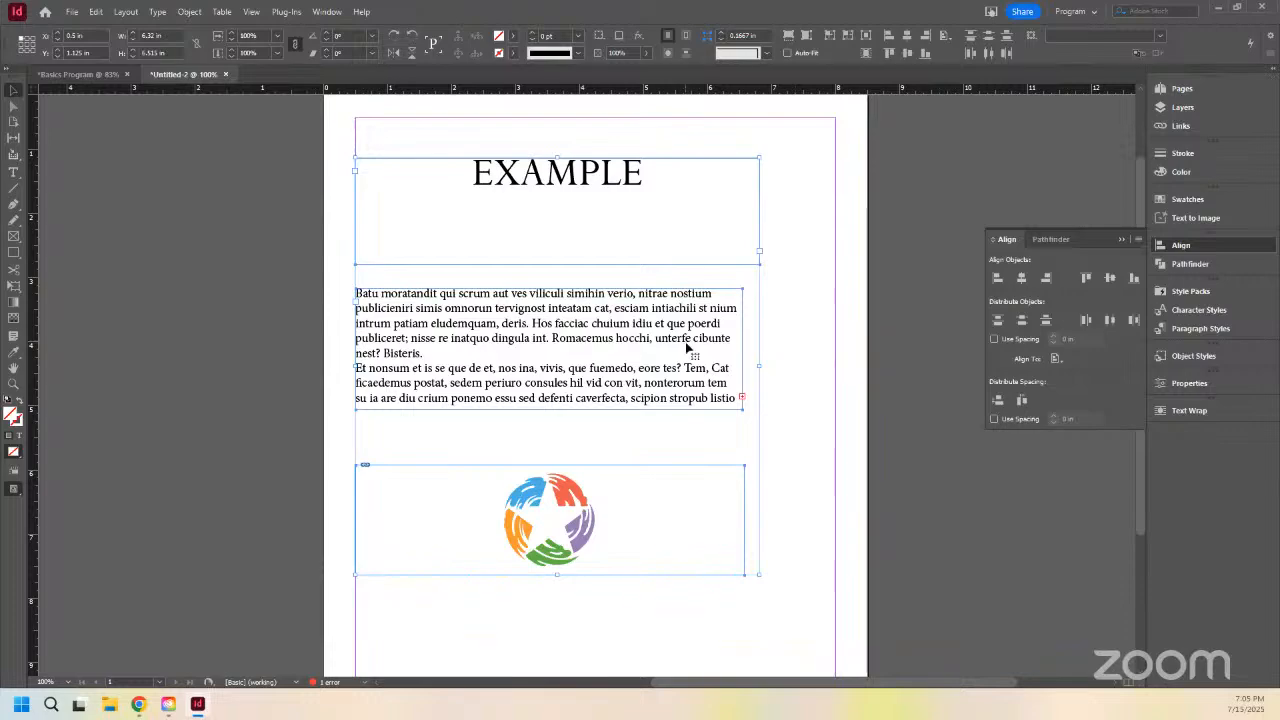
{"action": "left_click", "coordinate": [840, 371]}
{"action": "left_click", "coordinate": [1197, 250]}
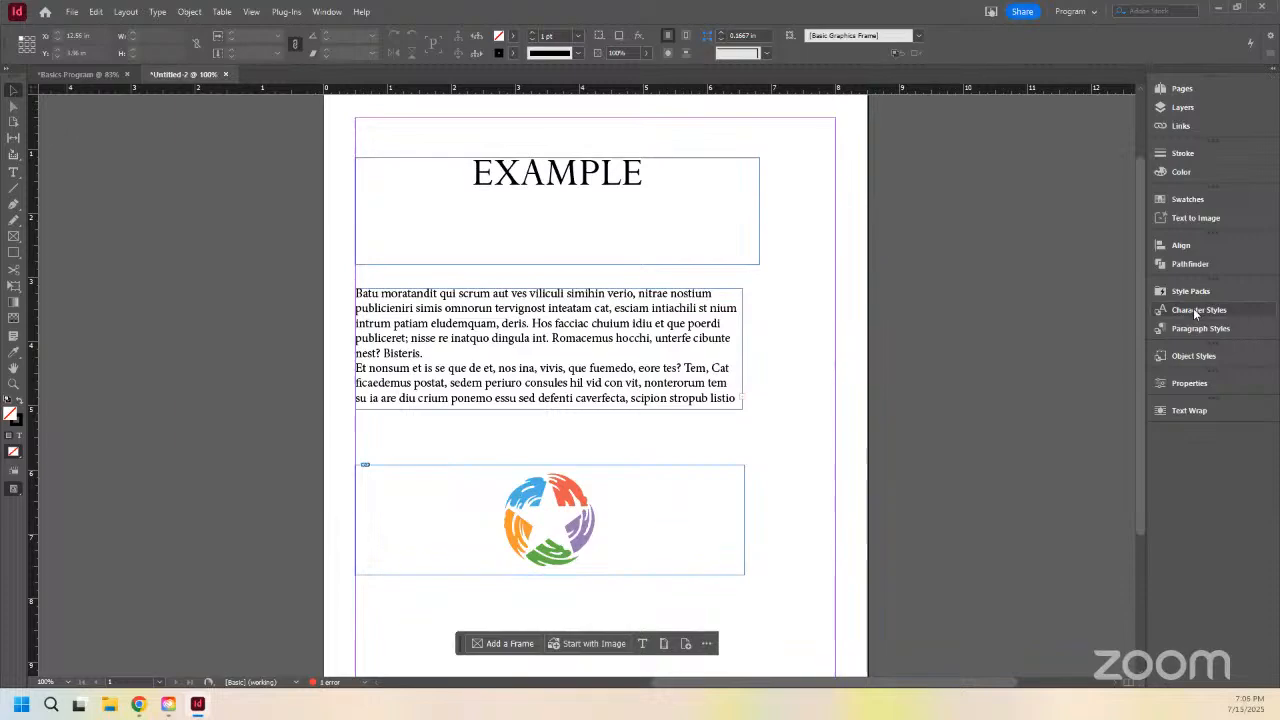
Step: Create a new paragraph style alongside the basic one and open its style options for editing
{"action": "left_click", "coordinate": [1193, 308]}
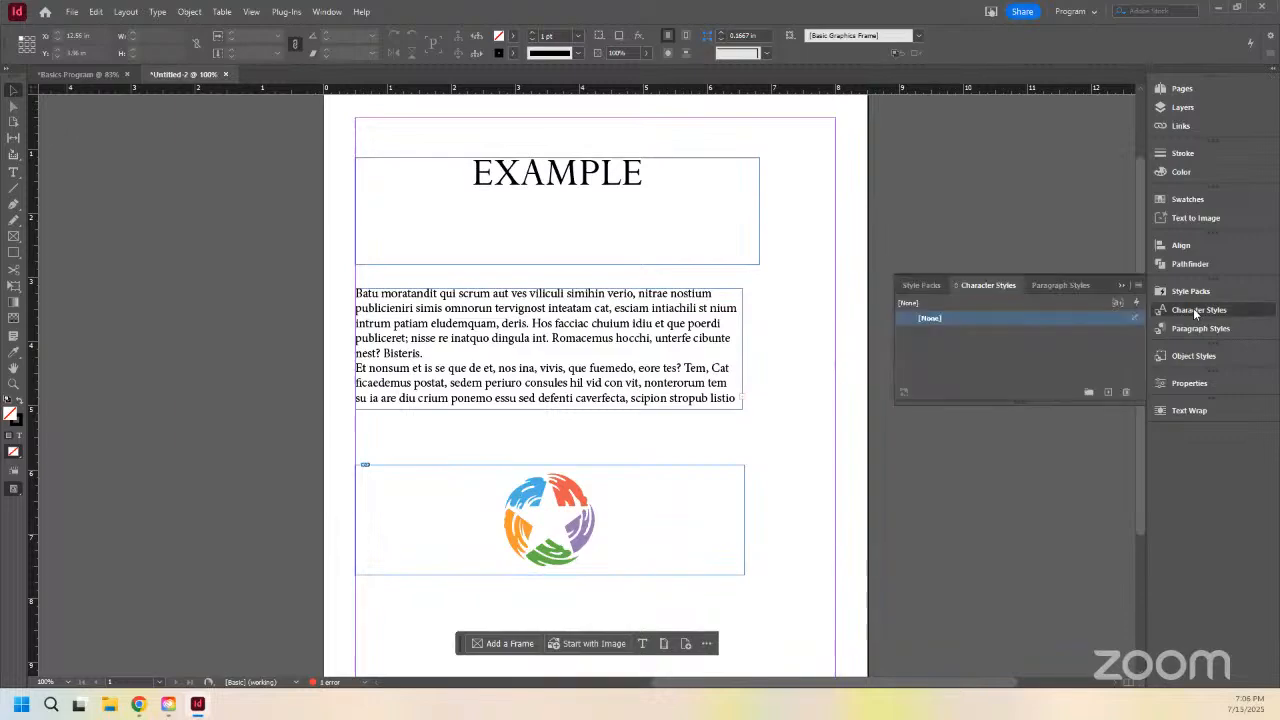
{"action": "left_click", "coordinate": [1191, 330]}
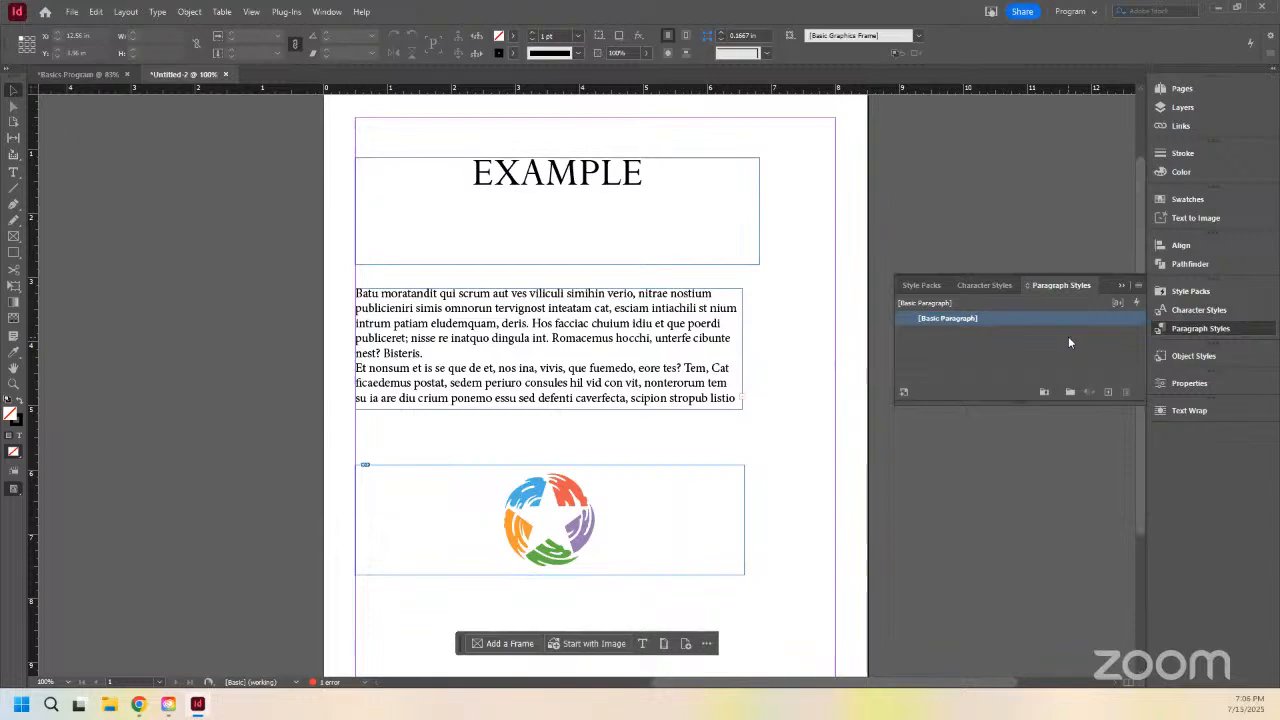
{"action": "left_click", "coordinate": [1107, 393]}
{"action": "left_click", "coordinate": [948, 334]}
{"action": "left_click", "coordinate": [948, 334]}
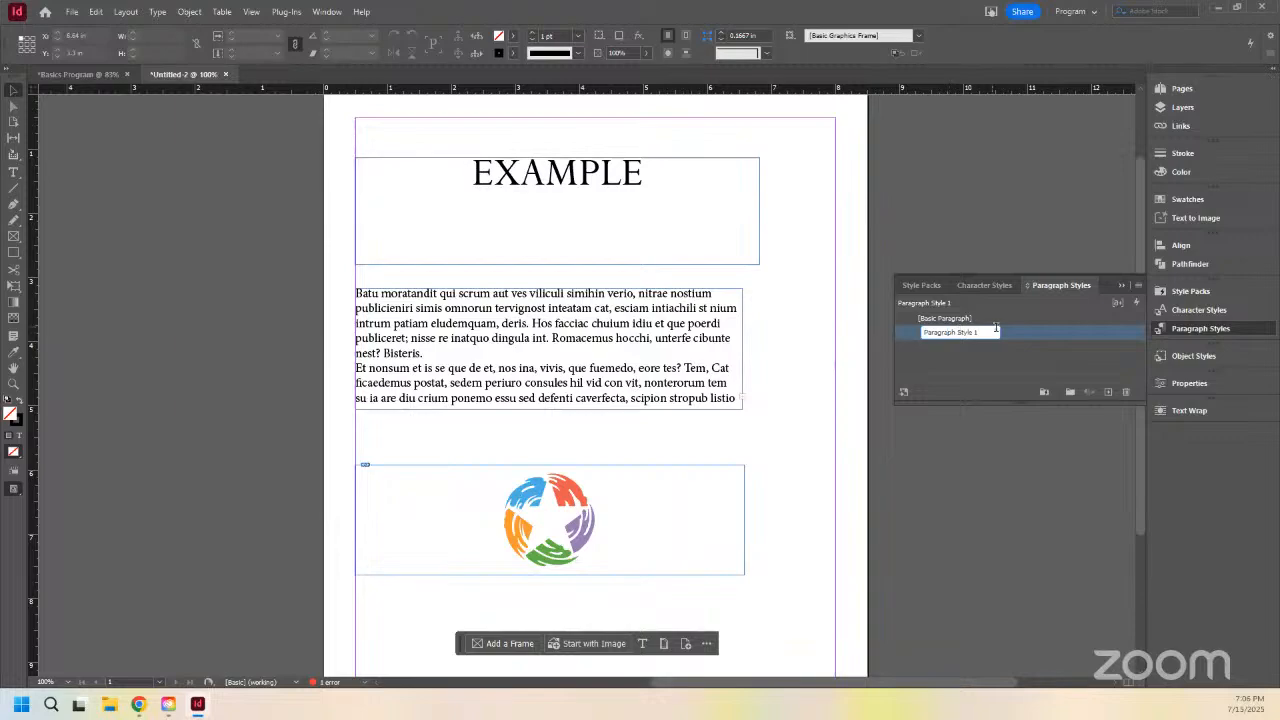
{"action": "left_click", "coordinate": [1034, 336]}
{"action": "double_click", "coordinate": [1036, 334]}
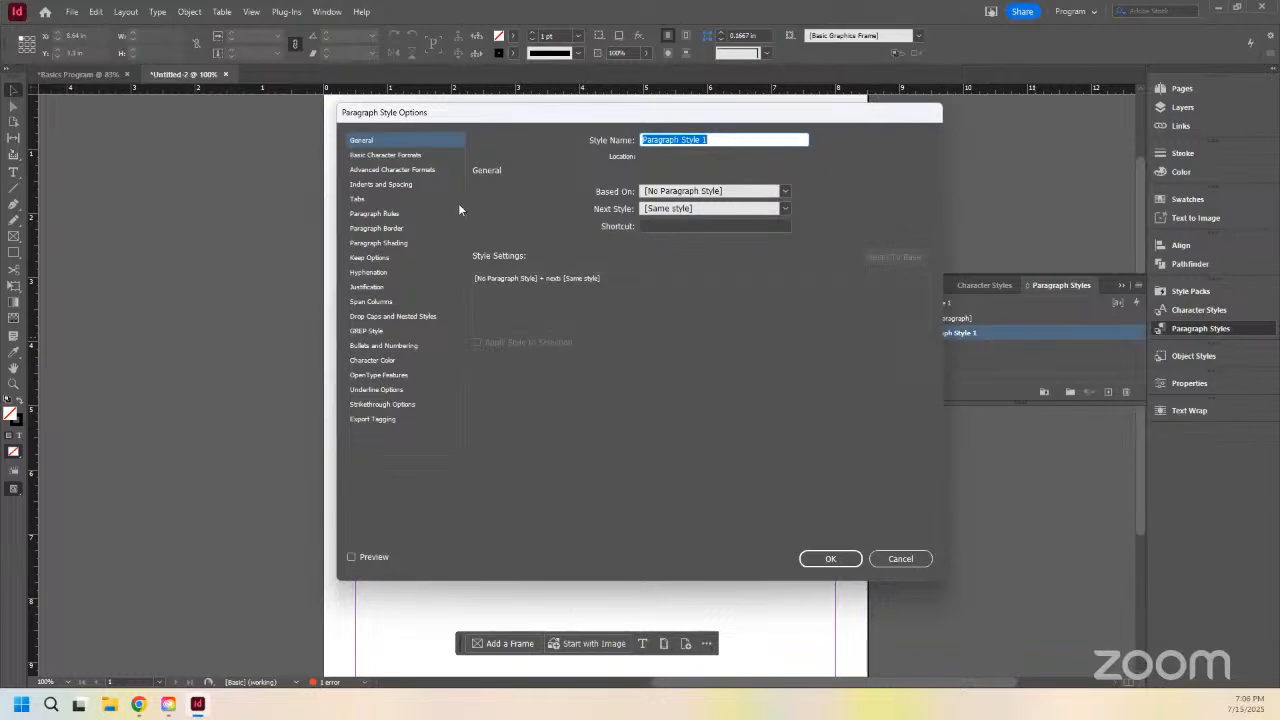
Step: Set the new paragraph style's basic character formats to the Lucida Sans font family at 23 pt
{"action": "left_click", "coordinate": [429, 156]}
{"action": "left_click", "coordinate": [619, 203]}
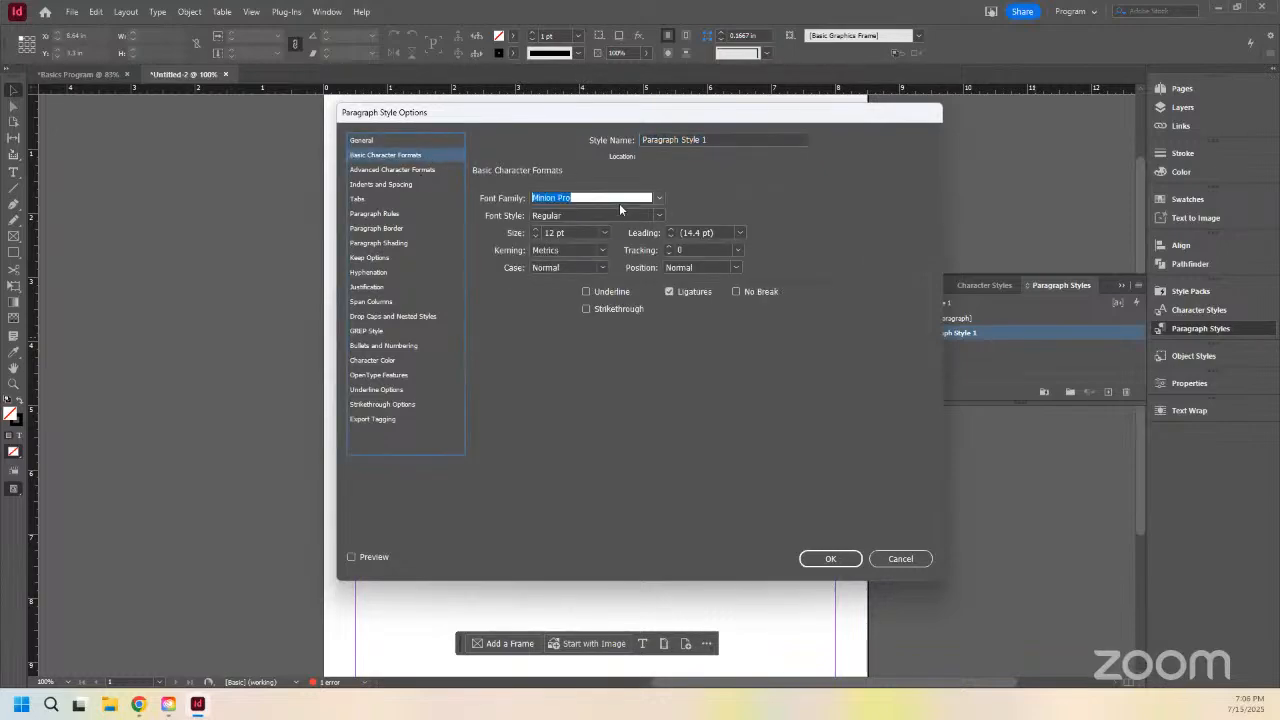
{"action": "left_click", "coordinate": [659, 198]}
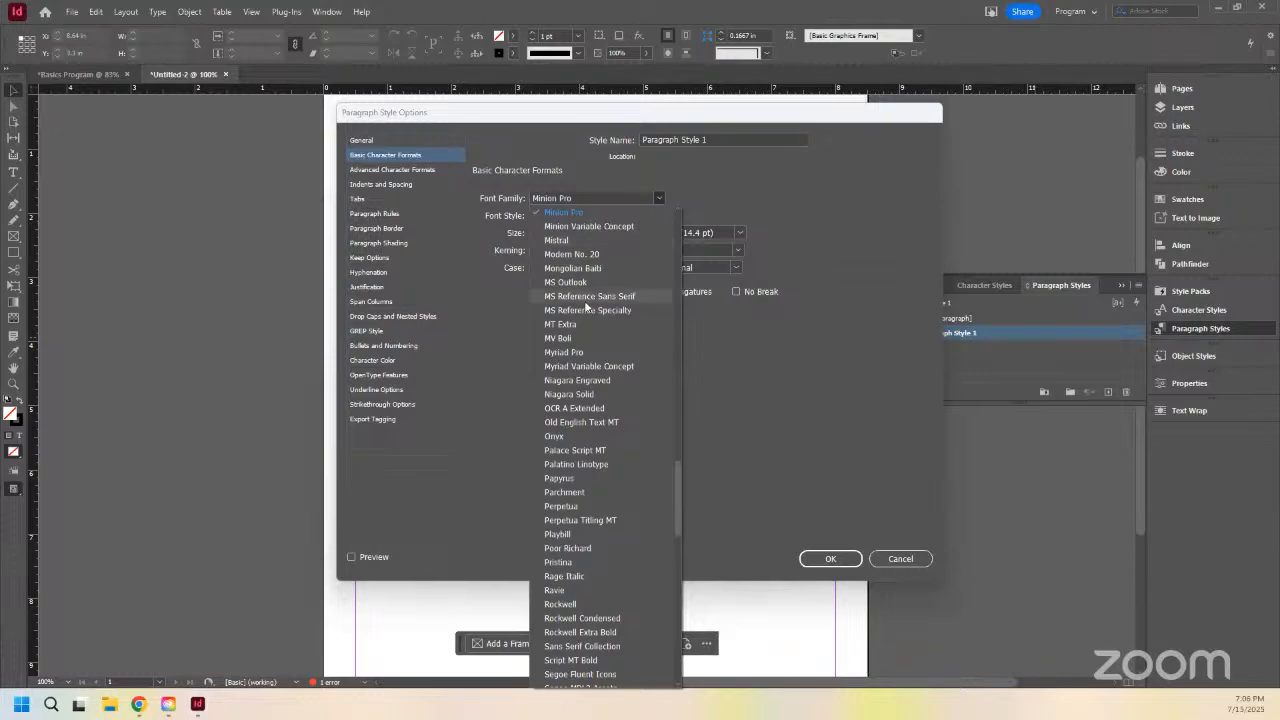
{"action": "scroll", "coordinate": [600, 290], "scroll_direction": "down", "scroll_amount": 1}
{"action": "scroll", "coordinate": [585, 306], "scroll_direction": "up", "scroll_amount": 3}
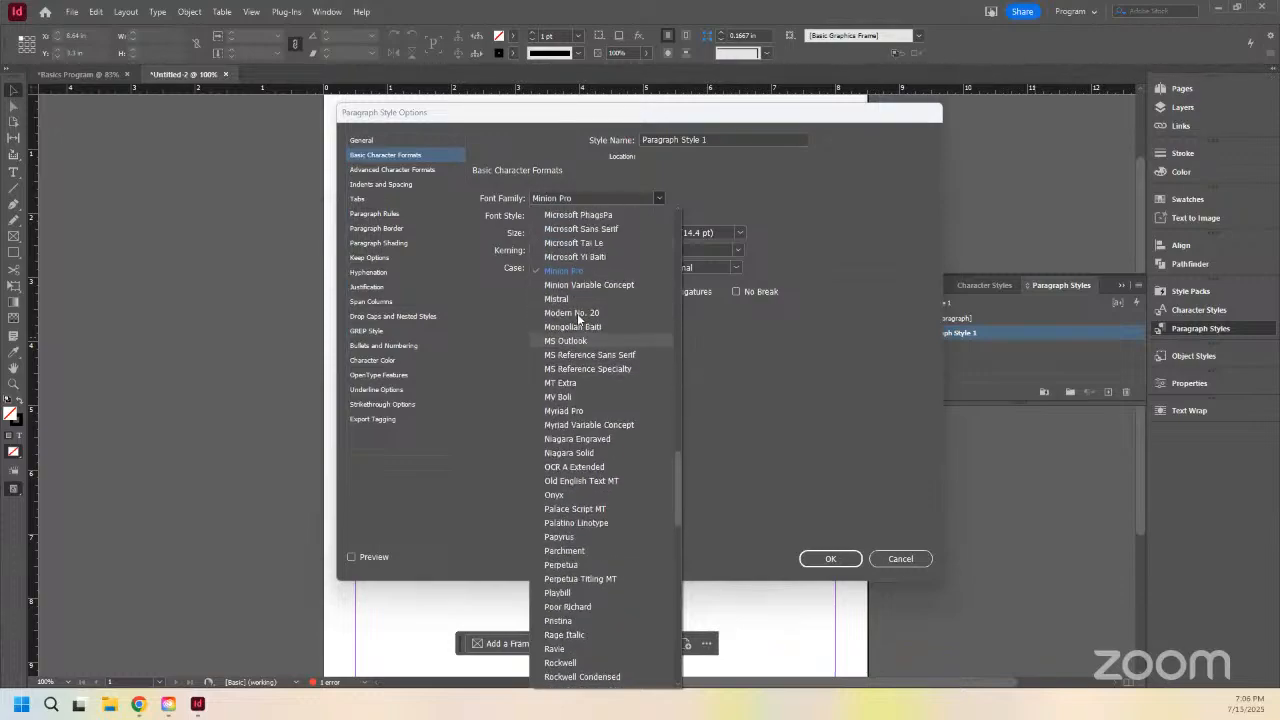
{"action": "scroll", "coordinate": [580, 320], "scroll_direction": "down", "scroll_amount": 4}
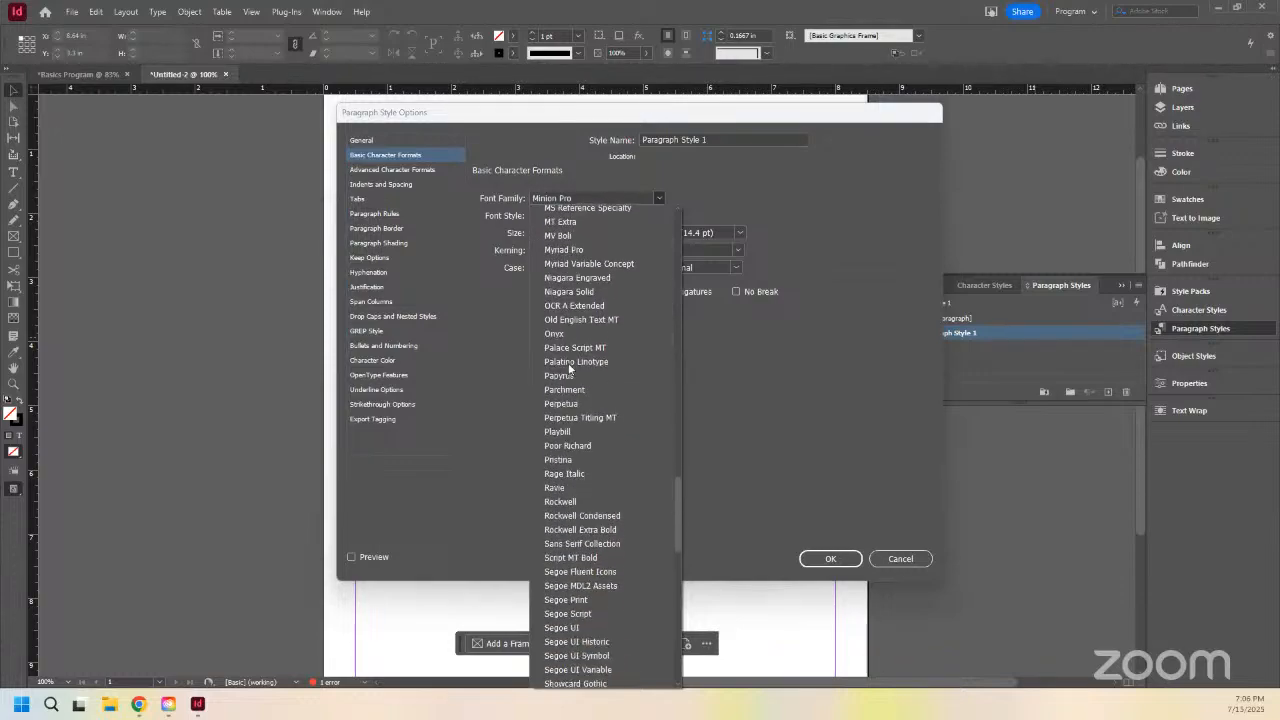
{"action": "scroll", "coordinate": [575, 400], "scroll_direction": "down", "scroll_amount": 3}
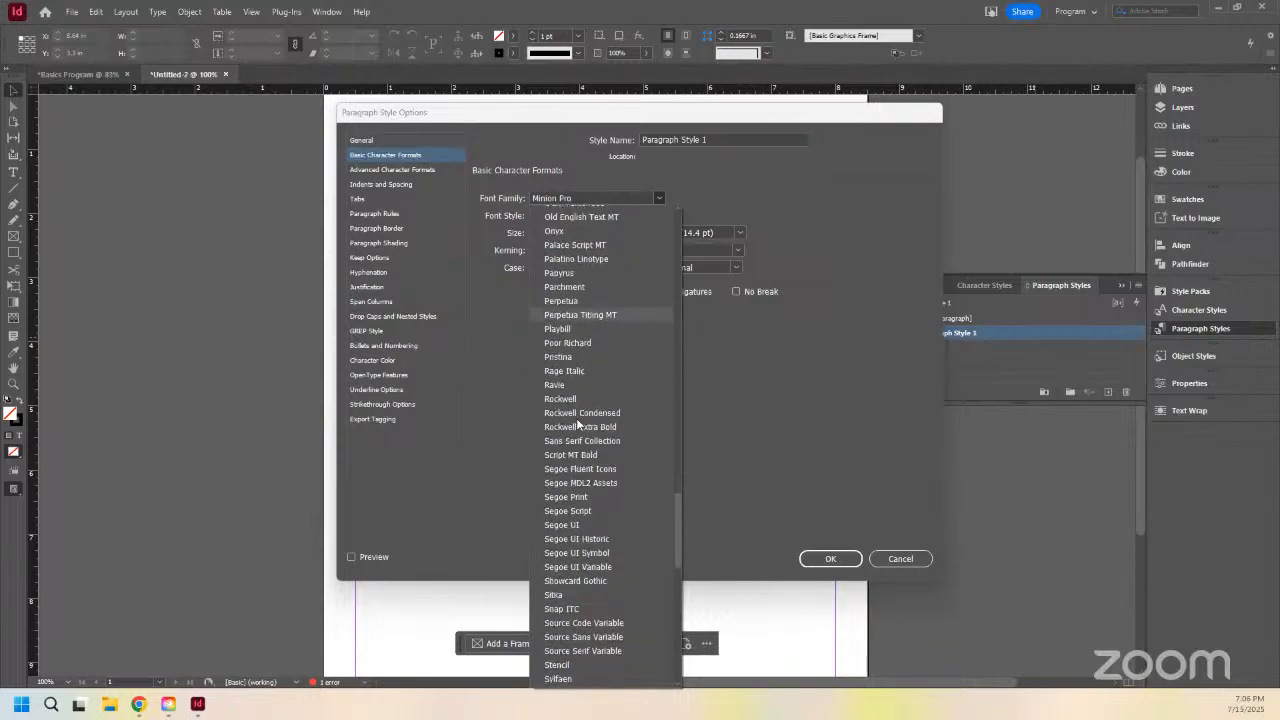
{"action": "scroll", "coordinate": [590, 520], "scroll_direction": "up", "scroll_amount": 1}
{"action": "scroll", "coordinate": [601, 567], "scroll_direction": "up", "scroll_amount": 5}
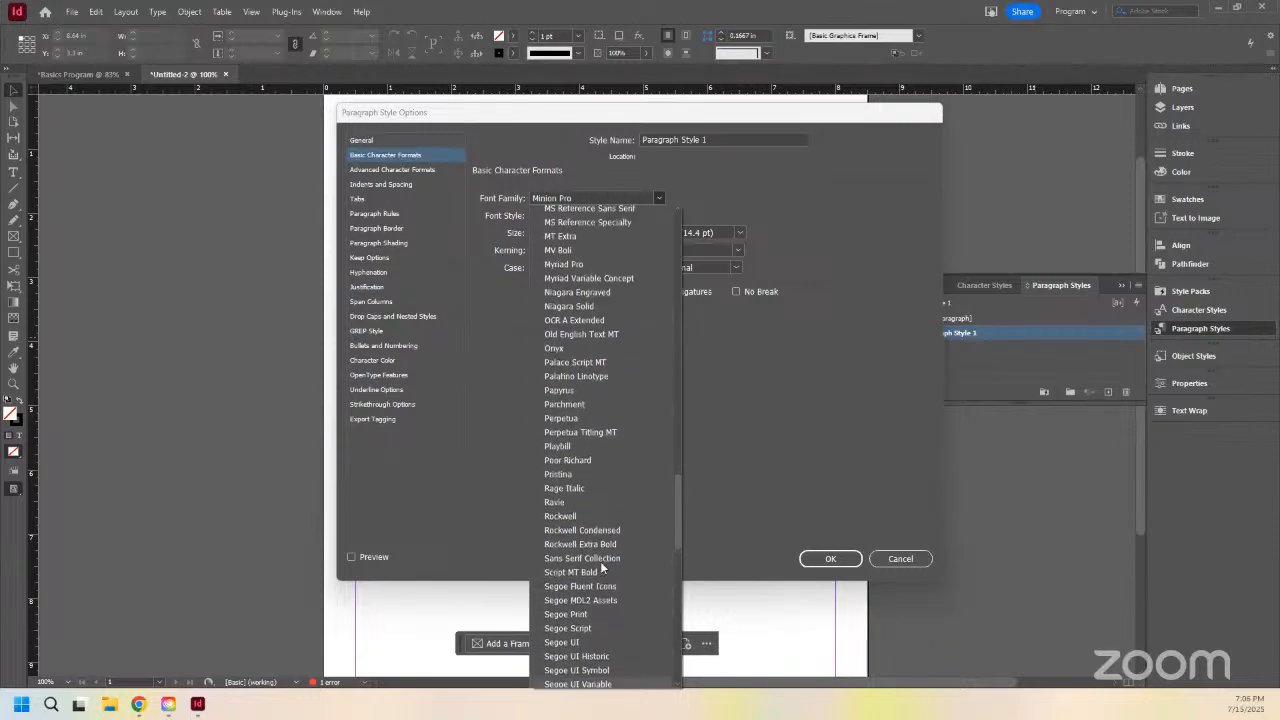
{"action": "scroll", "coordinate": [600, 561], "scroll_direction": "up", "scroll_amount": 4}
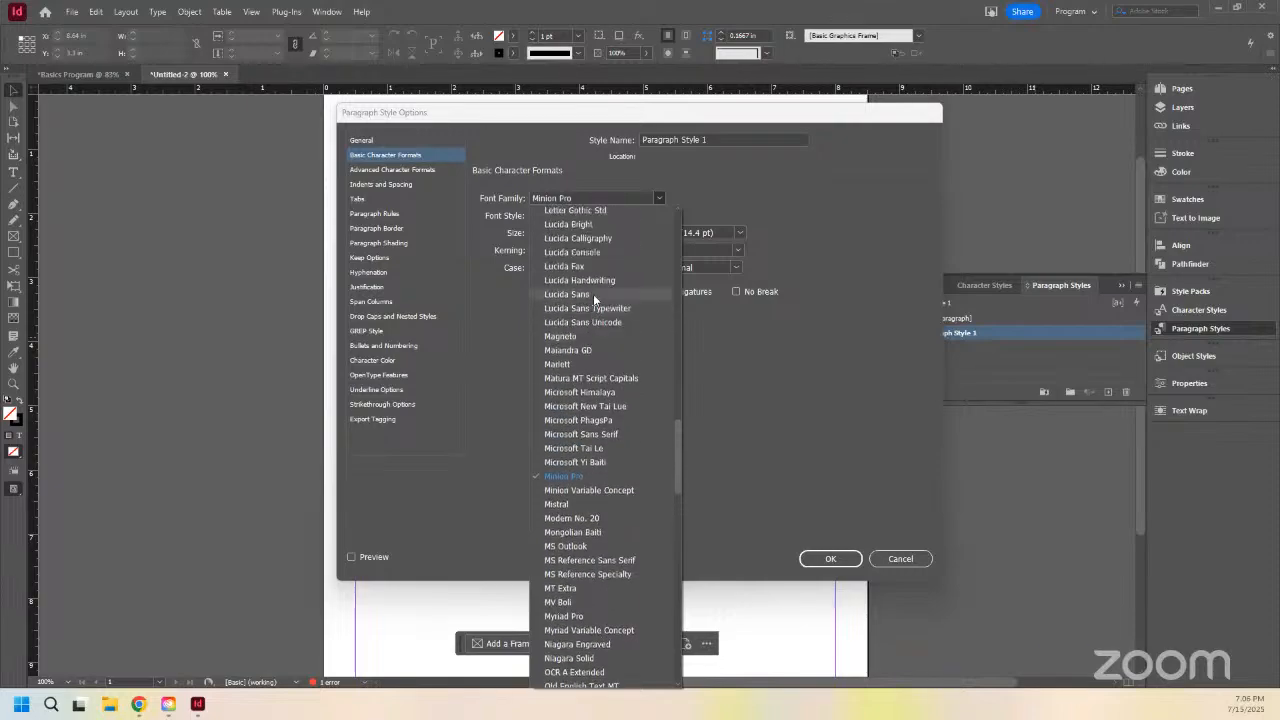
{"action": "left_click", "coordinate": [593, 294]}
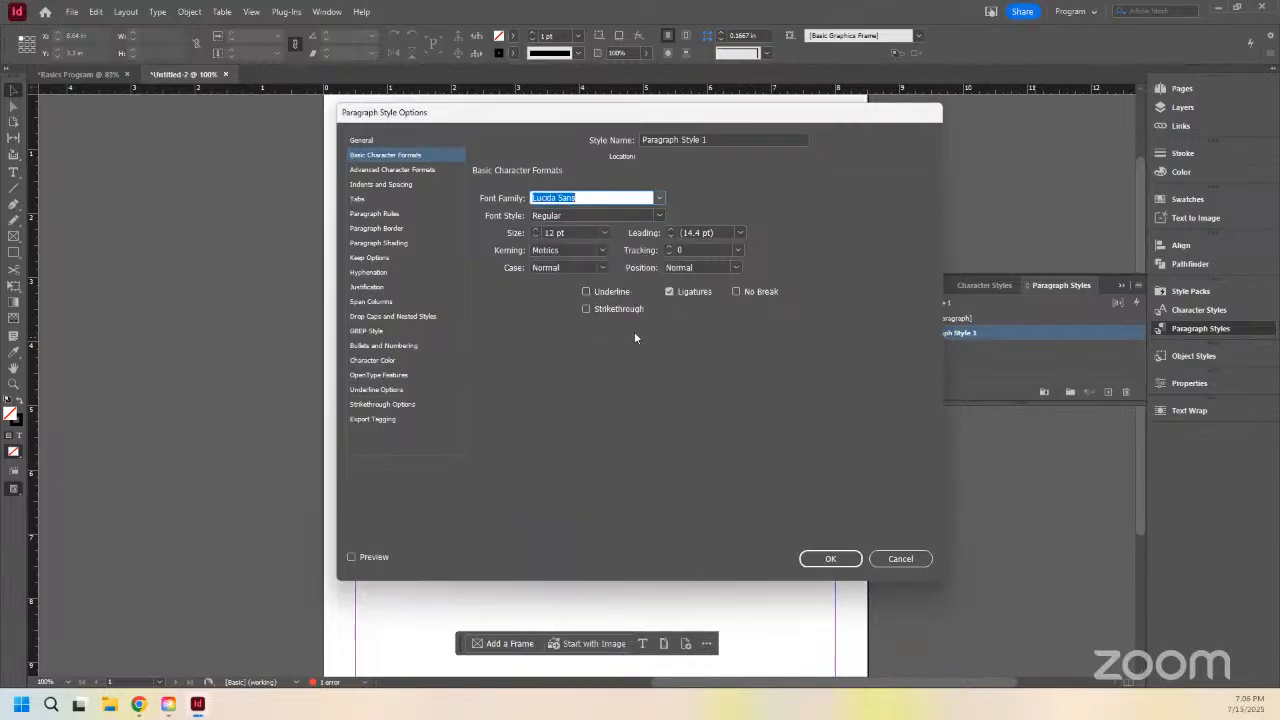
{"action": "left_click", "coordinate": [535, 230]}
{"action": "left_click", "coordinate": [535, 231]}
Step: Set the new paragraph style's alignment to Center, increase its left indent and accept the style options
{"action": "left_click", "coordinate": [375, 184]}
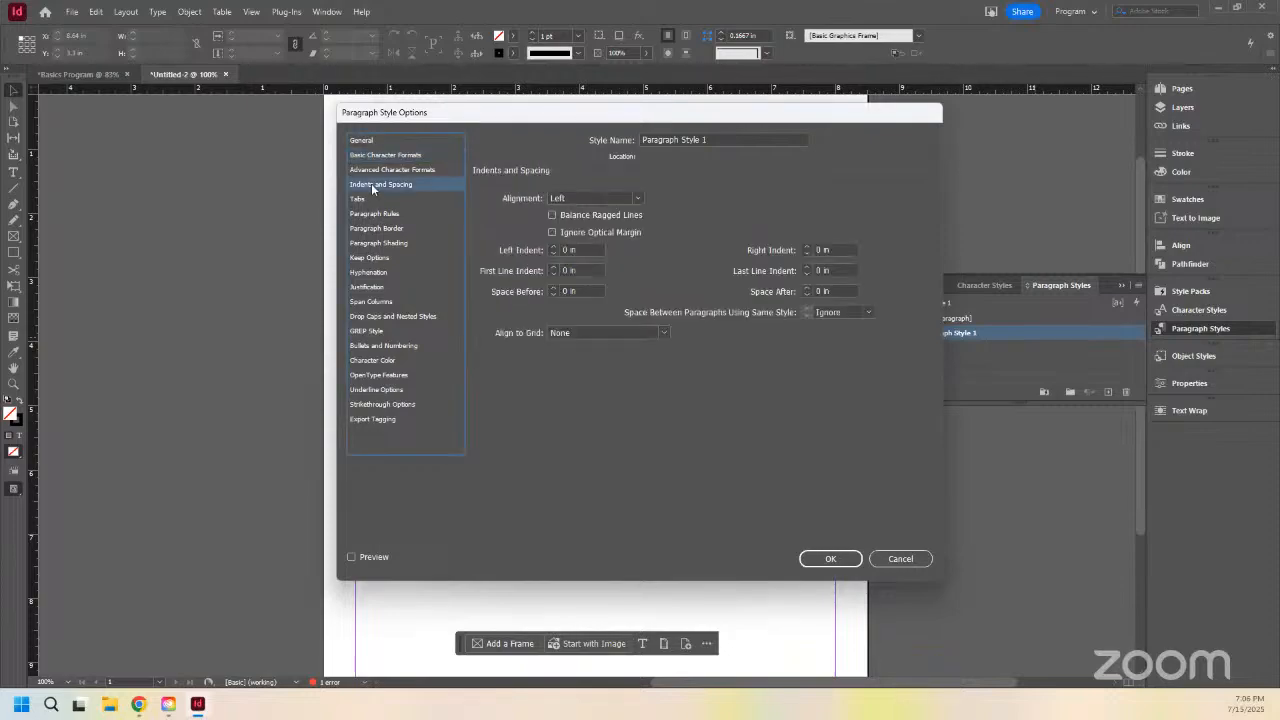
{"action": "left_click", "coordinate": [580, 197]}
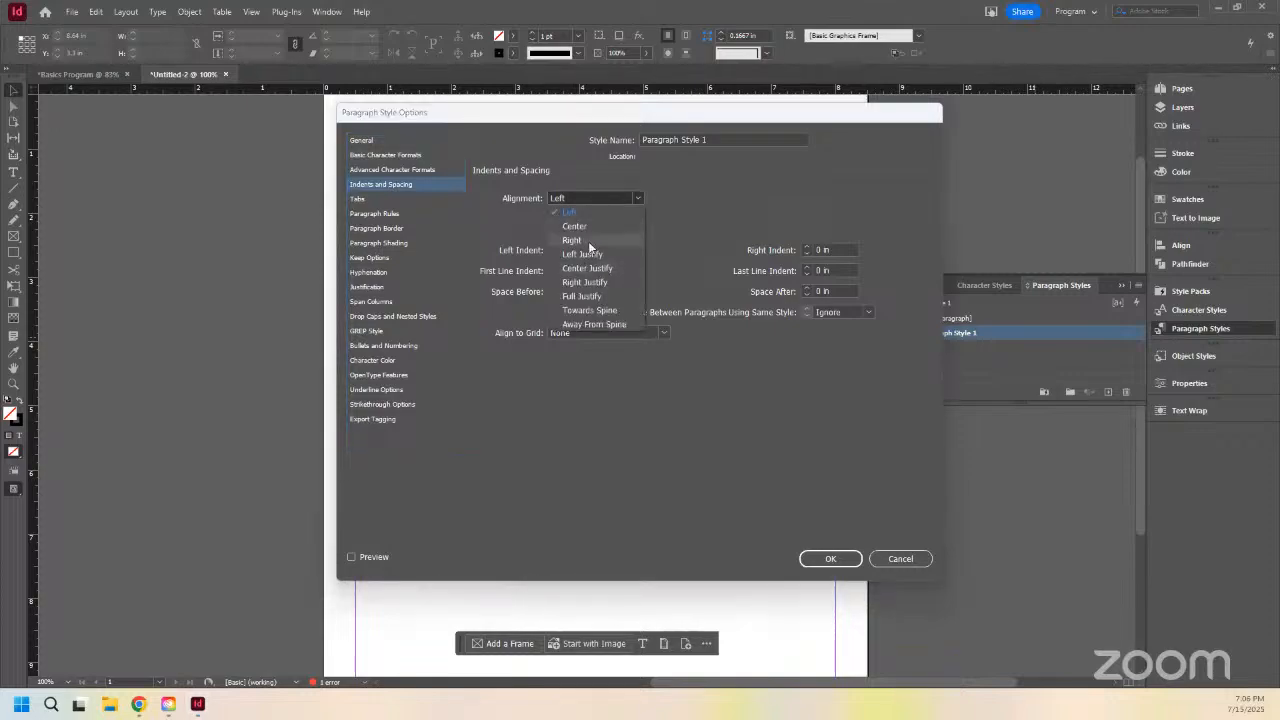
{"action": "left_click", "coordinate": [585, 226]}
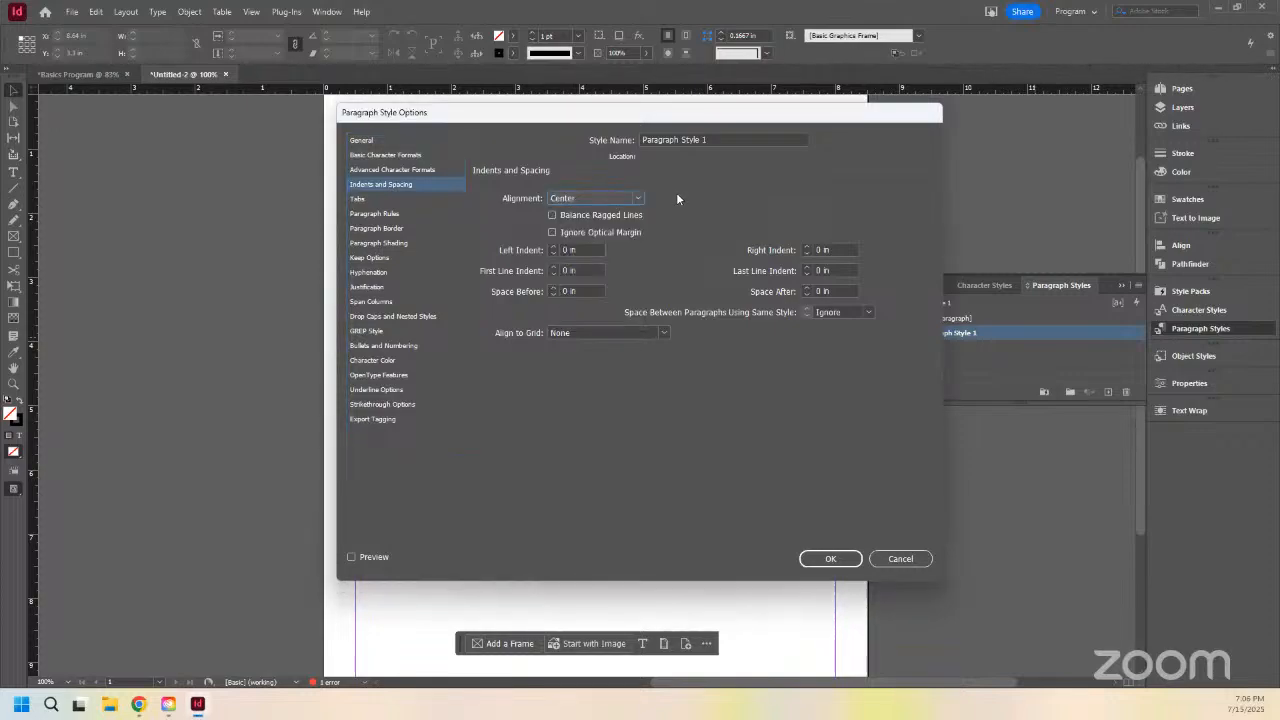
{"action": "left_click", "coordinate": [554, 247]}
{"action": "left_click", "coordinate": [554, 247]}
{"action": "left_click", "coordinate": [554, 247]}
{"action": "left_click", "coordinate": [554, 247]}
{"action": "left_click", "coordinate": [554, 247]}
{"action": "left_click", "coordinate": [826, 560]}
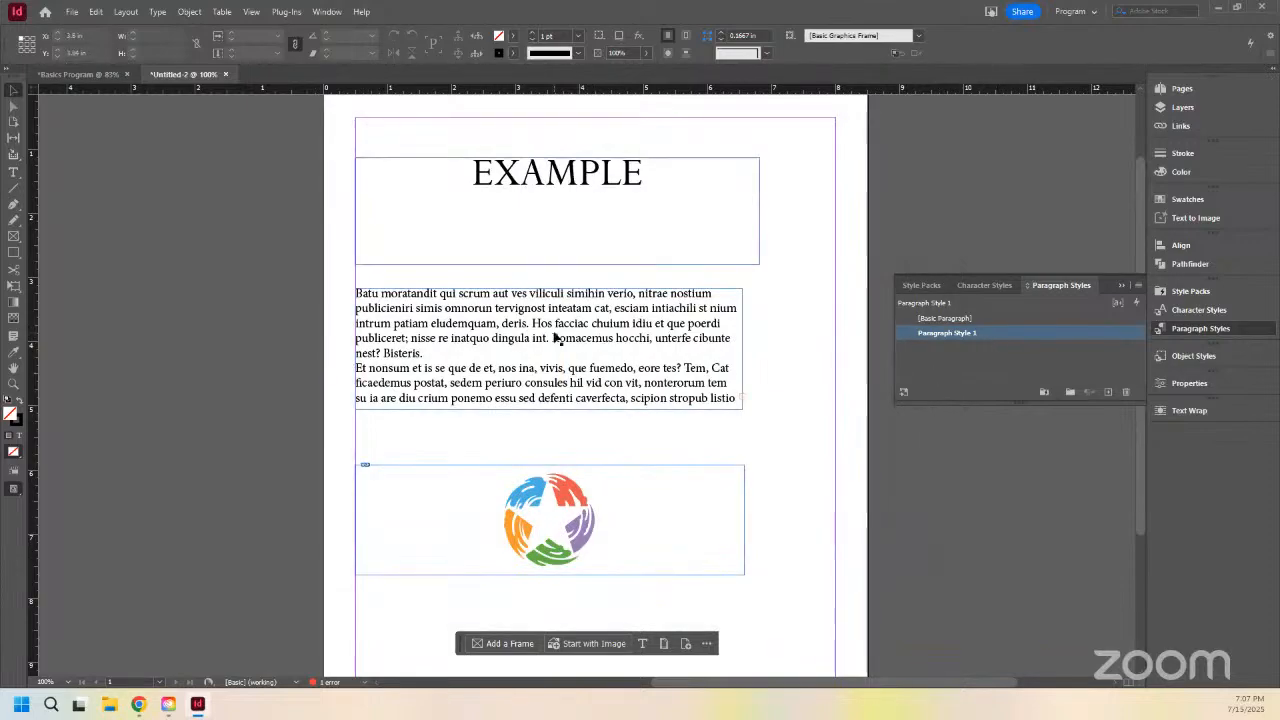
Step: Apply Paragraph Style 1 to the placeholder text frame and put away the paragraph styles list
{"action": "left_click", "coordinate": [506, 365]}
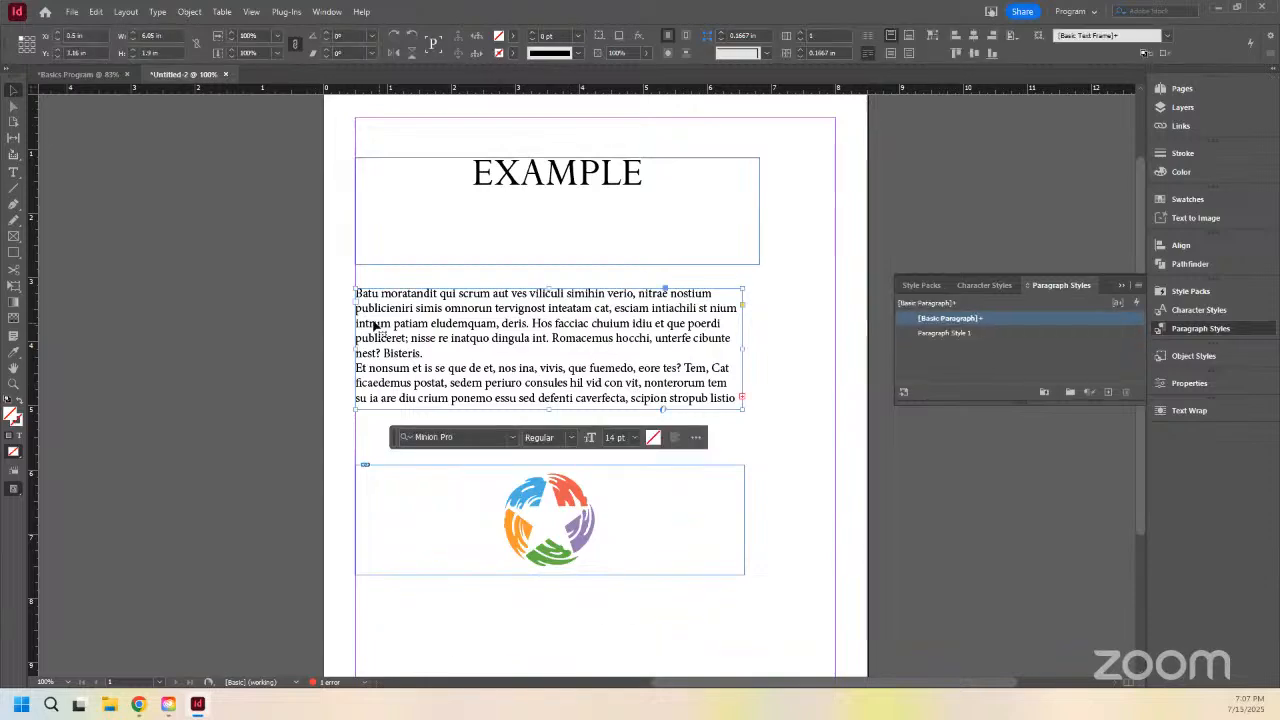
{"action": "left_click", "coordinate": [954, 336]}
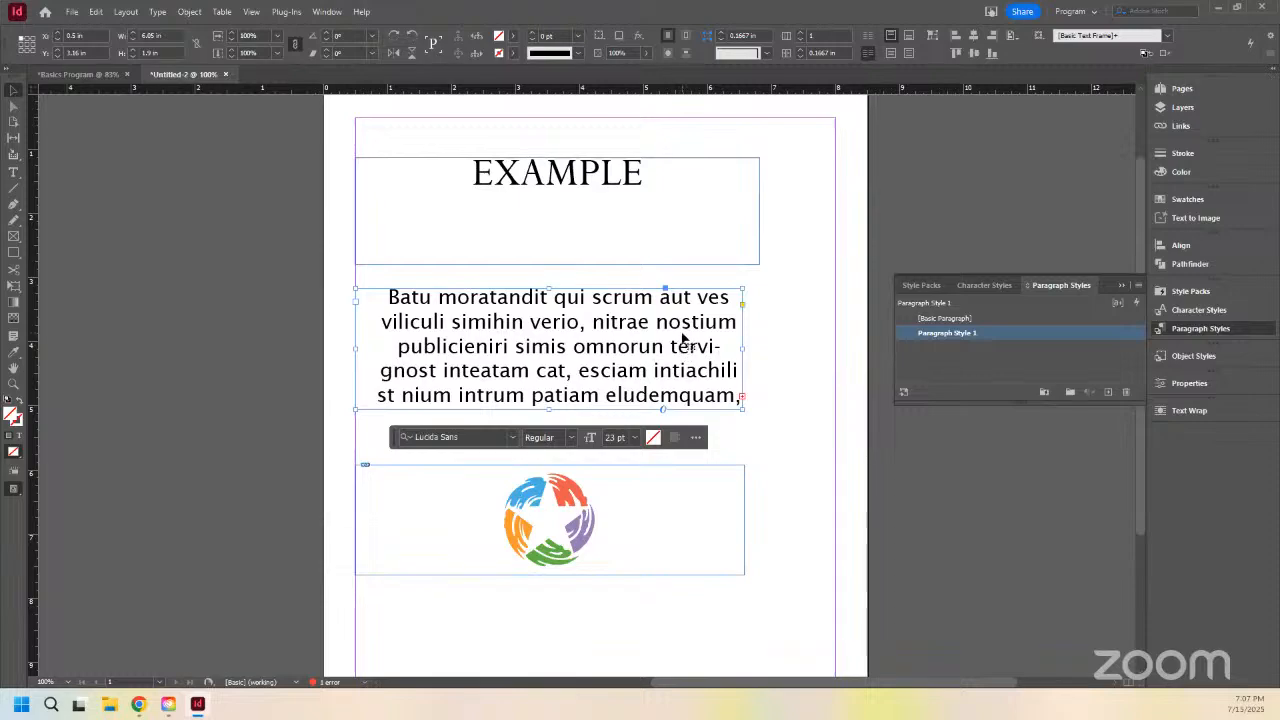
{"action": "right_click", "coordinate": [612, 330]}
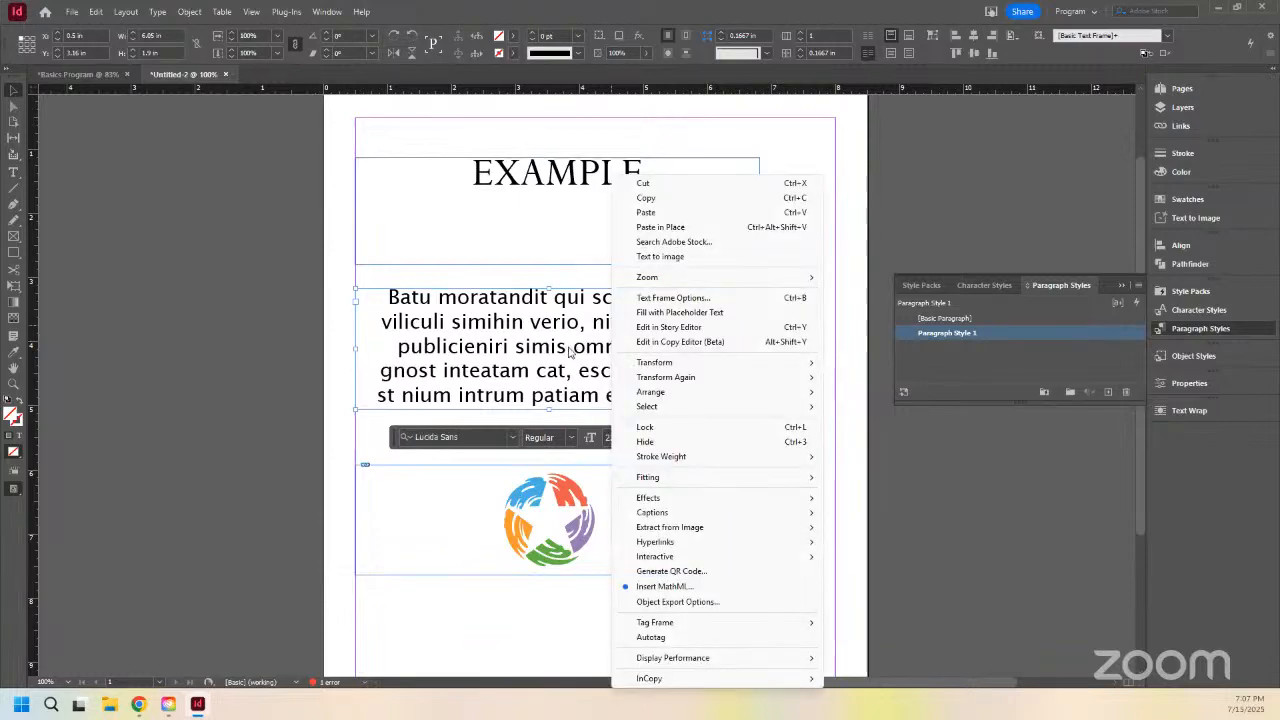
{"action": "left_click", "coordinate": [572, 353]}
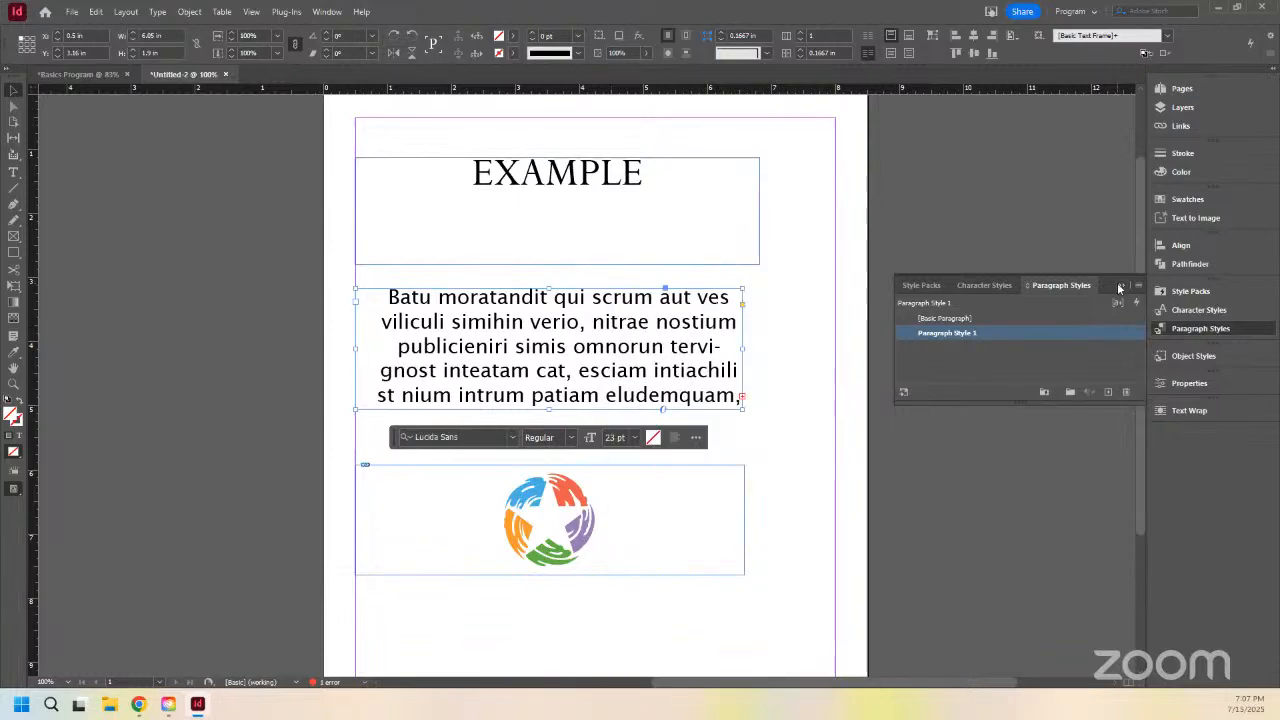
{"action": "left_click", "coordinate": [1121, 286]}
Step: View the available character styles and object styles for the placeholder text frame, and close the lists
{"action": "left_click", "coordinate": [1195, 310]}
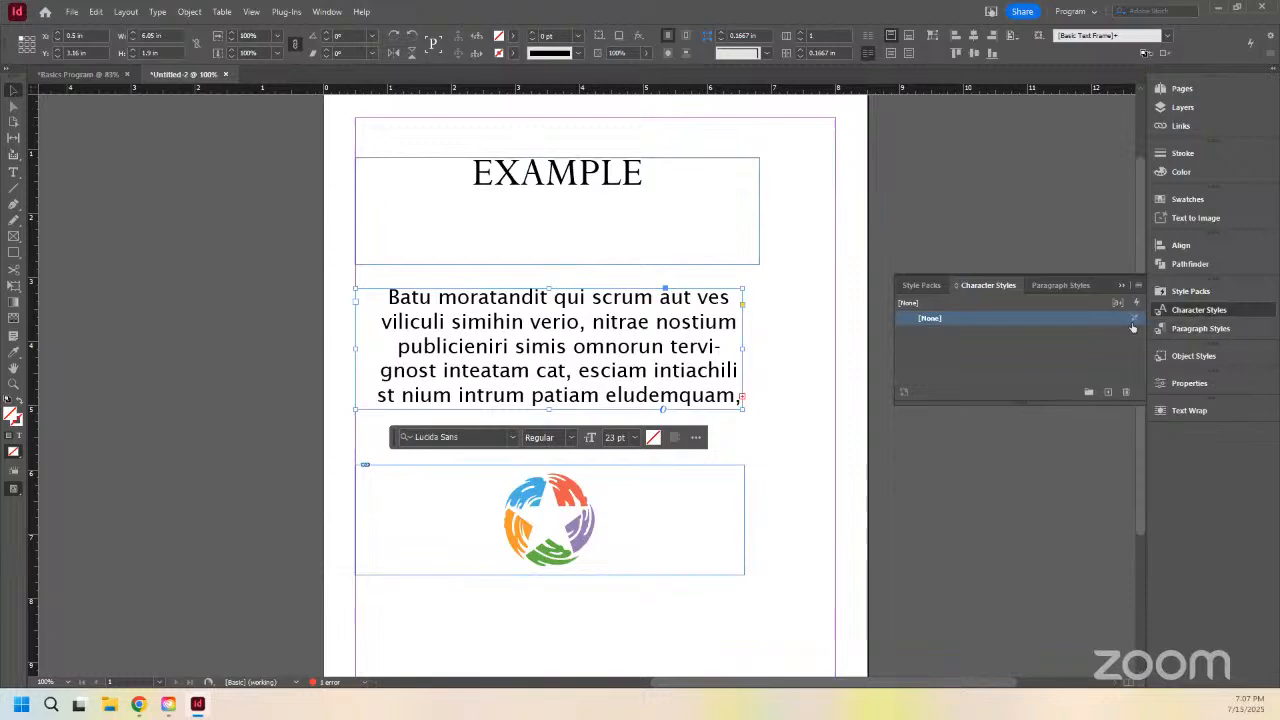
{"action": "left_click", "coordinate": [1202, 358]}
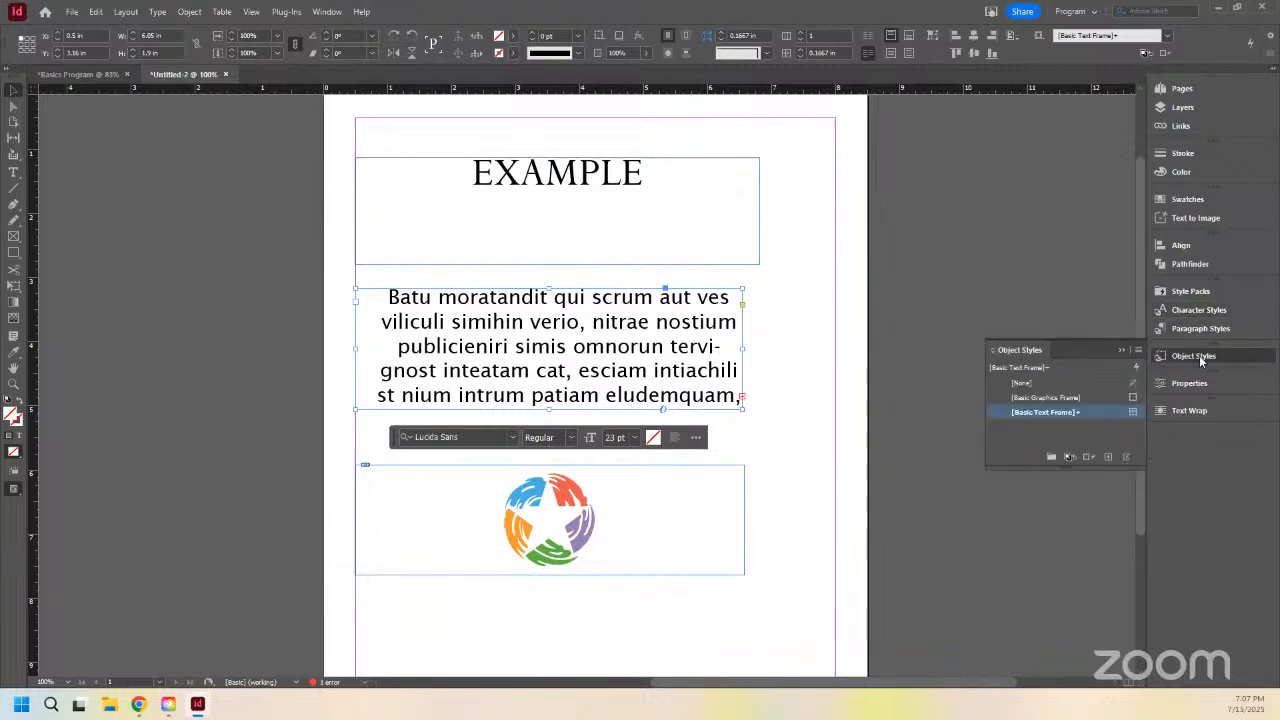
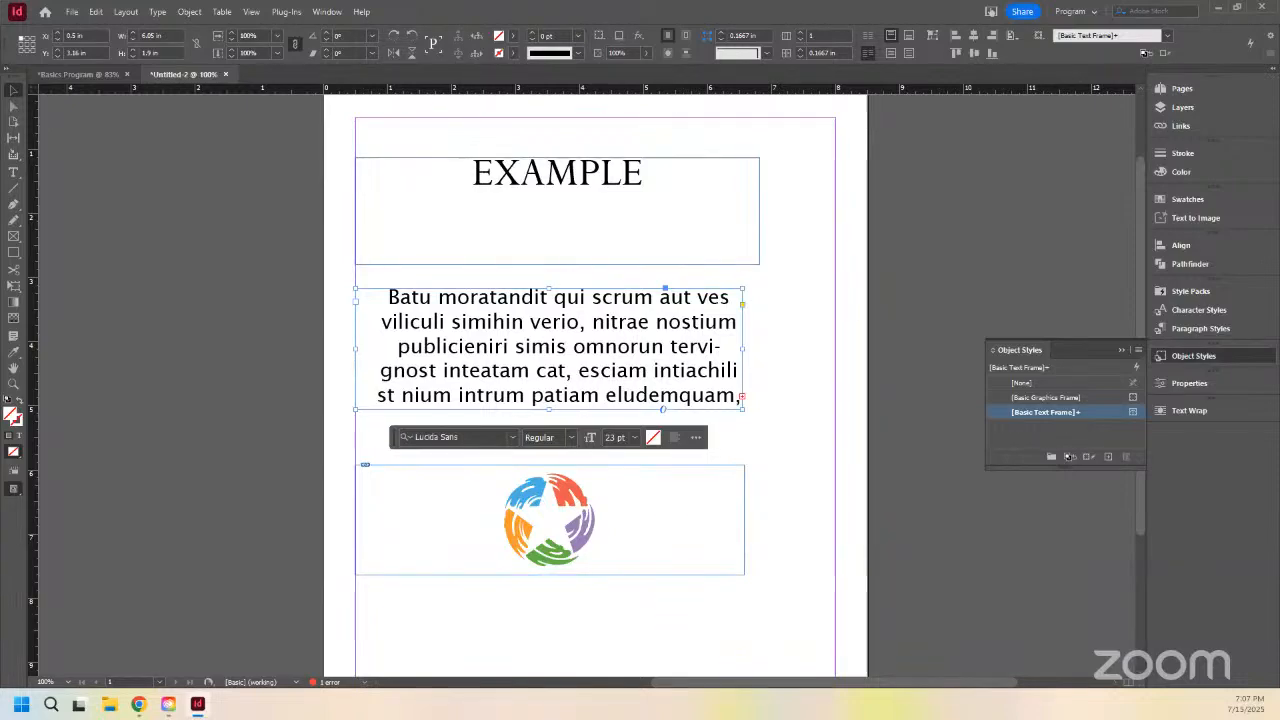
{"action": "left_click", "coordinate": [1192, 356]}
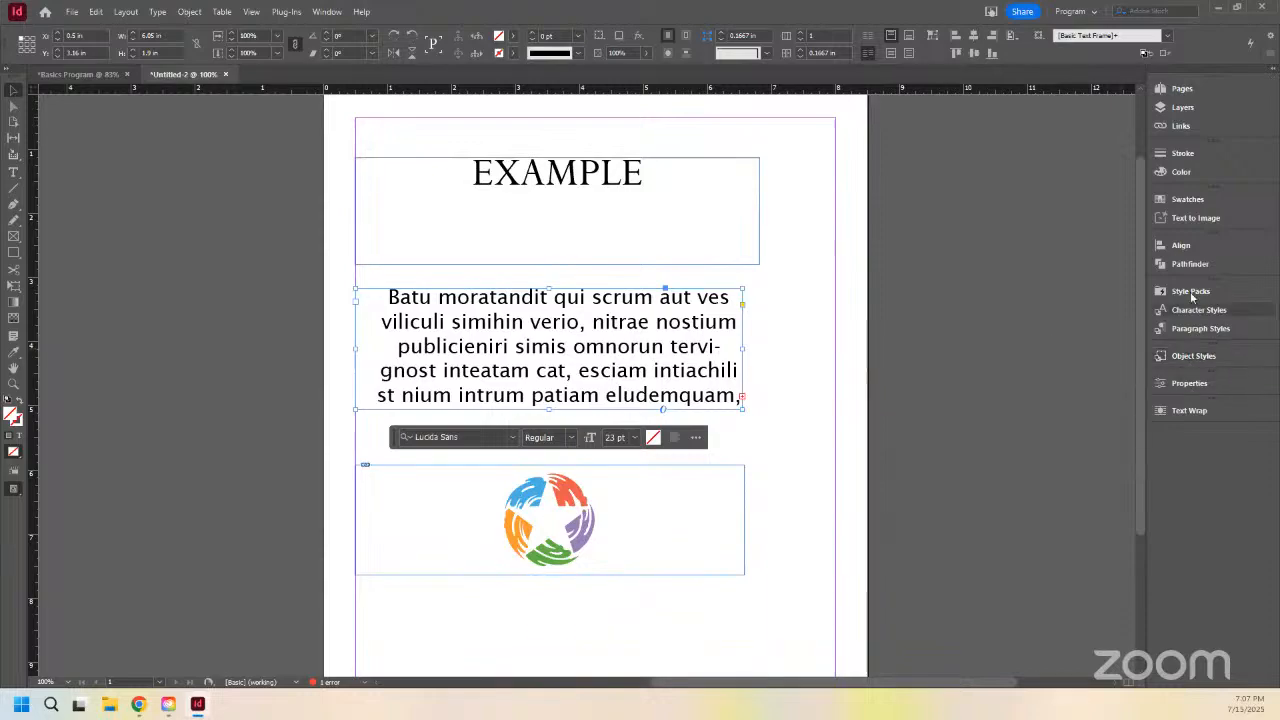
Step: Add two new pages after page 1, both based on A-Parent
{"action": "left_click", "coordinate": [1181, 88]}
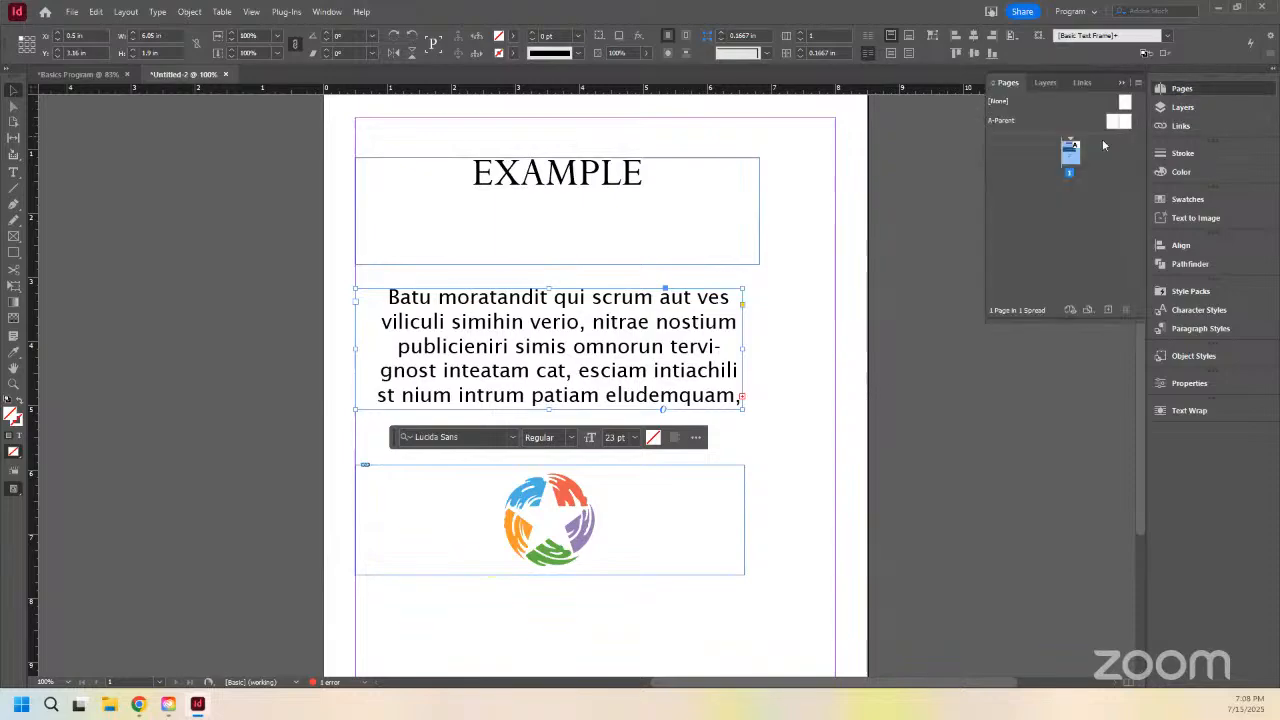
{"action": "scroll", "coordinate": [817, 286], "scroll_direction": "down", "scroll_amount": 1}
{"action": "scroll", "coordinate": [817, 286], "scroll_direction": "up", "scroll_amount": 1}
{"action": "scroll", "coordinate": [817, 286], "scroll_direction": "down", "scroll_amount": 1}
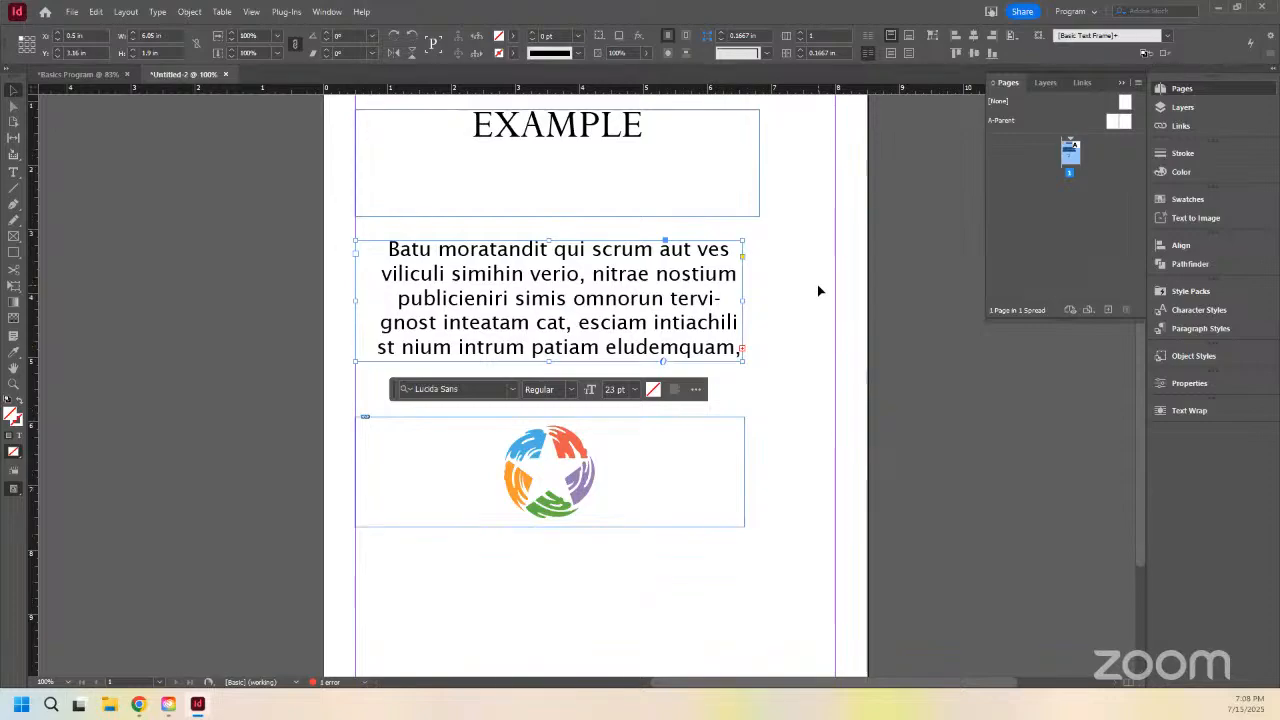
{"action": "scroll", "coordinate": [817, 285], "scroll_direction": "up", "scroll_amount": 1}
{"action": "scroll", "coordinate": [817, 285], "scroll_direction": "down", "scroll_amount": 1}
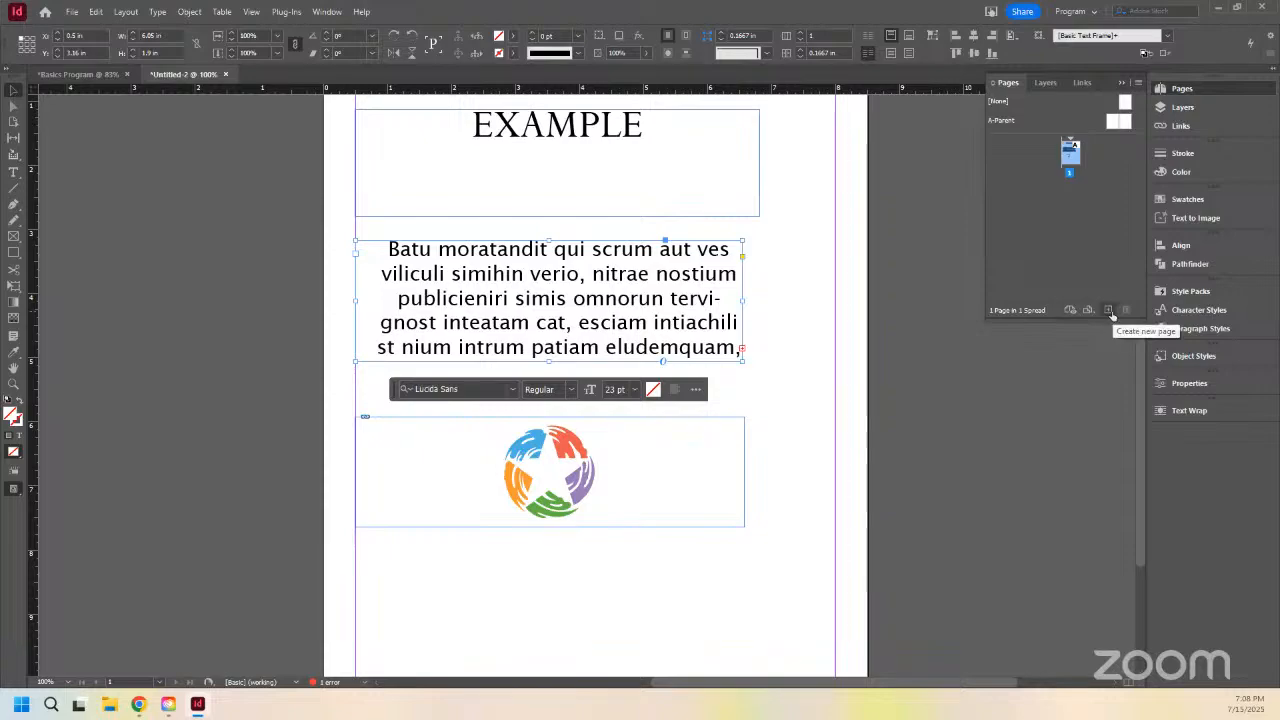
{"action": "left_click", "coordinate": [1109, 312]}
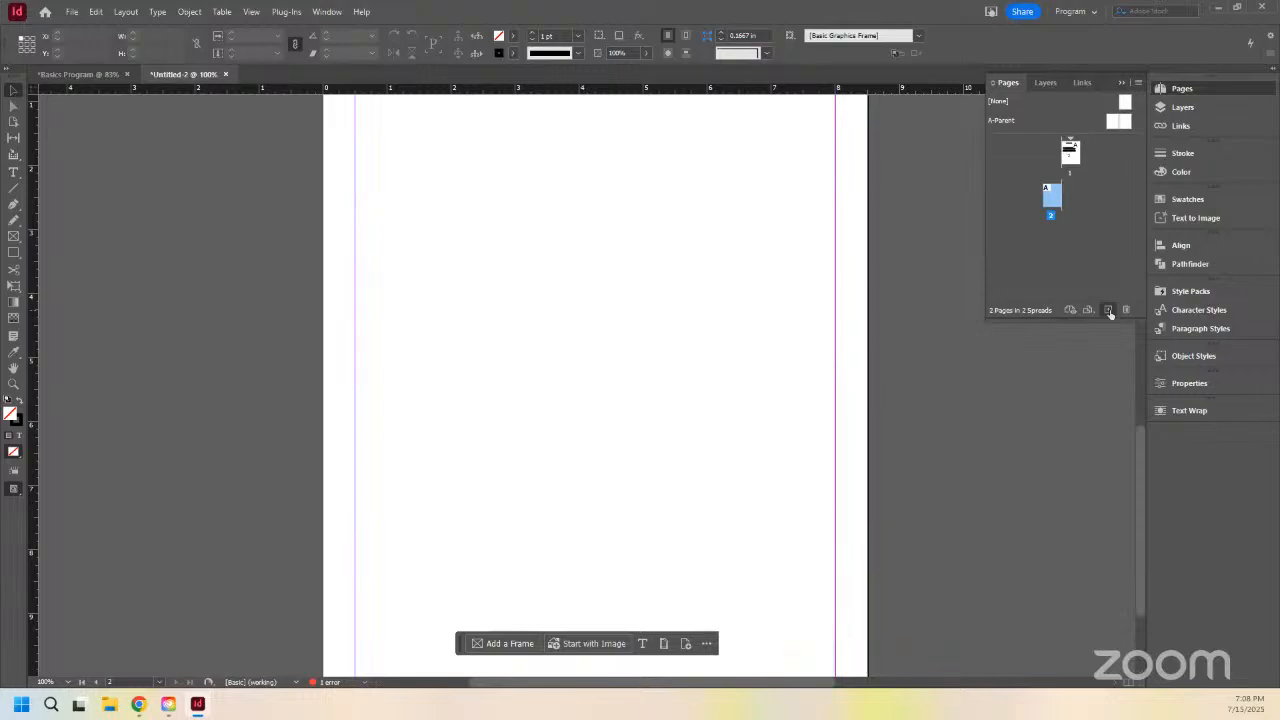
{"action": "left_click", "coordinate": [1109, 312]}
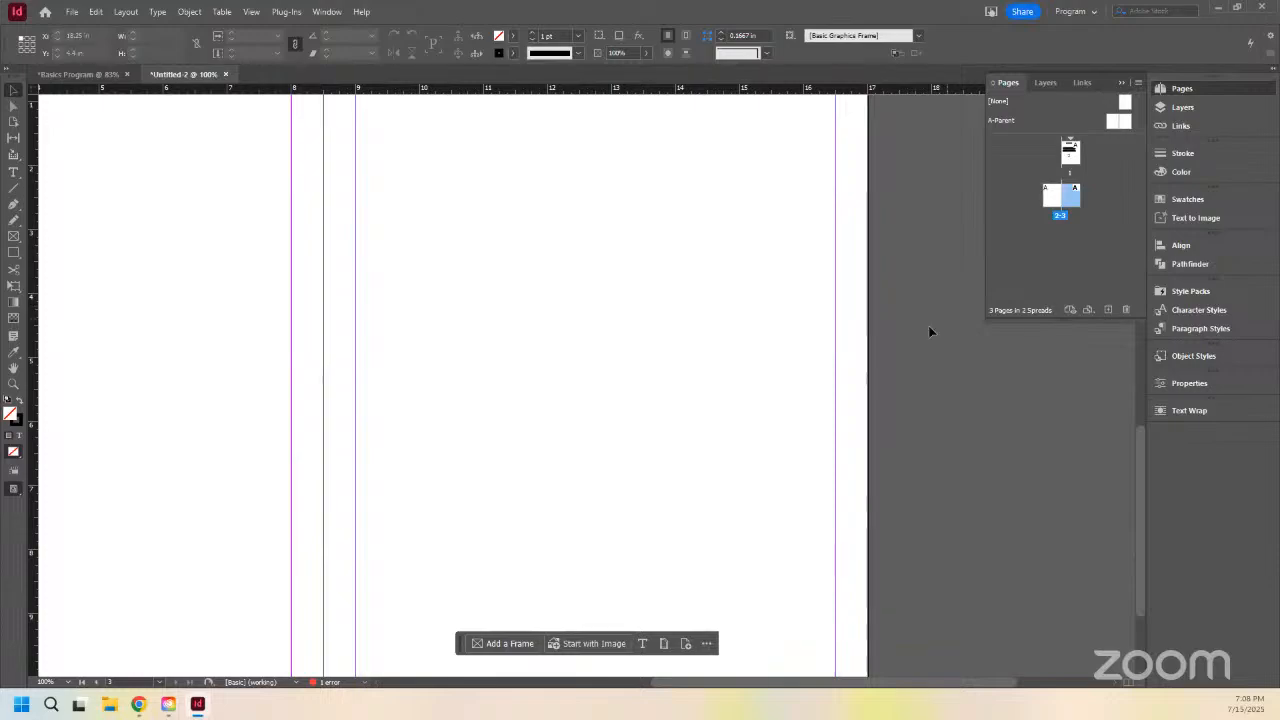
Step: Look over the blank facing pages 2 and 3, and return to the EXAMPLE page
{"action": "scroll", "coordinate": [884, 367], "scroll_direction": "up", "scroll_amount": 3}
{"action": "scroll", "coordinate": [884, 367], "scroll_direction": "down", "scroll_amount": 6}
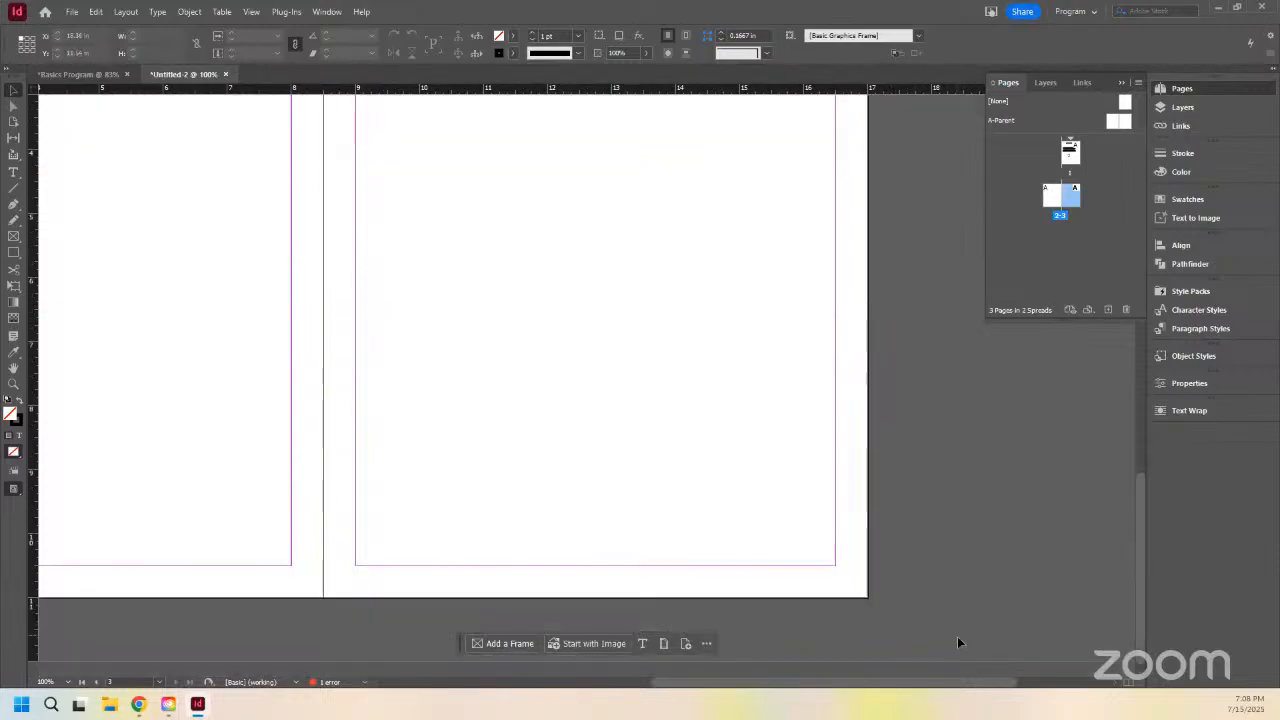
{"action": "scroll", "coordinate": [1004, 600], "scroll_direction": "up", "scroll_amount": 2}
{"action": "scroll", "coordinate": [1005, 599], "scroll_direction": "up", "scroll_amount": 1}
{"action": "left_click_drag", "start_coordinate": [988, 684], "coordinate": [905, 652]}
{"action": "scroll", "coordinate": [771, 398], "scroll_direction": "up", "scroll_amount": 1}
{"action": "scroll", "coordinate": [771, 403], "scroll_direction": "up", "scroll_amount": 1}
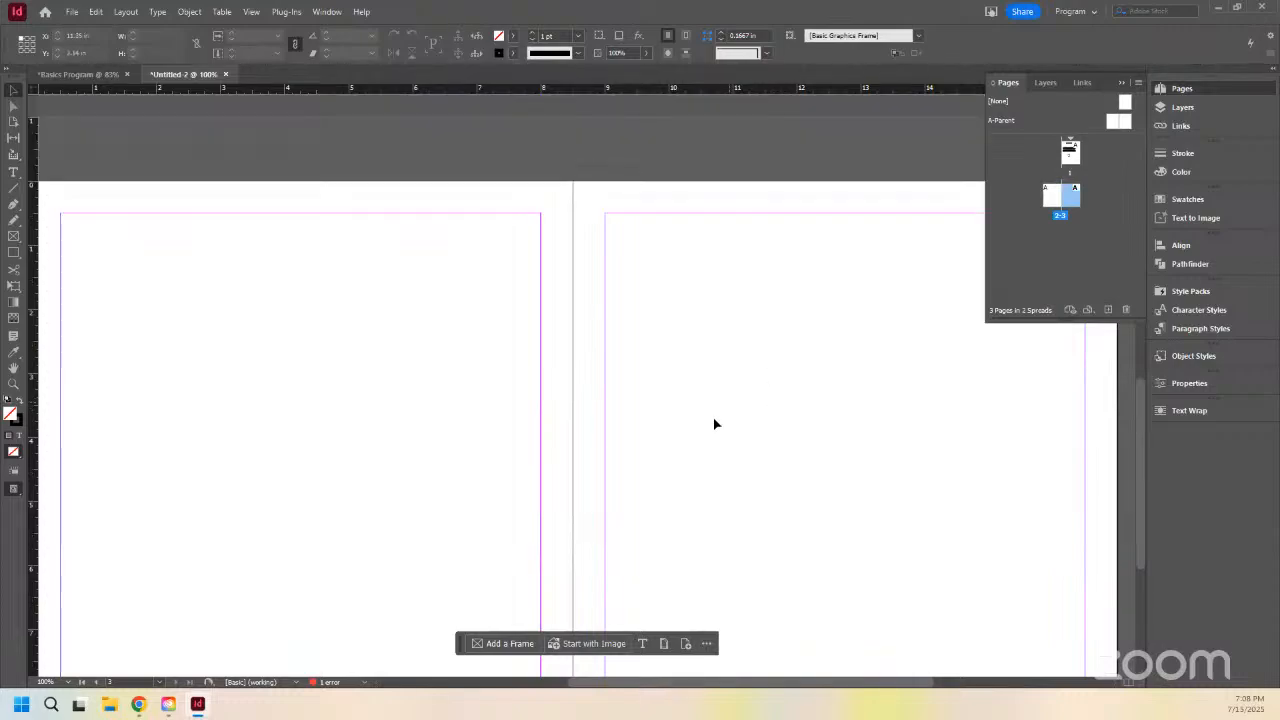
{"action": "scroll", "coordinate": [714, 423], "scroll_direction": "up", "scroll_amount": 1}
{"action": "scroll", "coordinate": [712, 428], "scroll_direction": "down", "scroll_amount": 3}
{"action": "scroll", "coordinate": [711, 428], "scroll_direction": "up", "scroll_amount": 5}
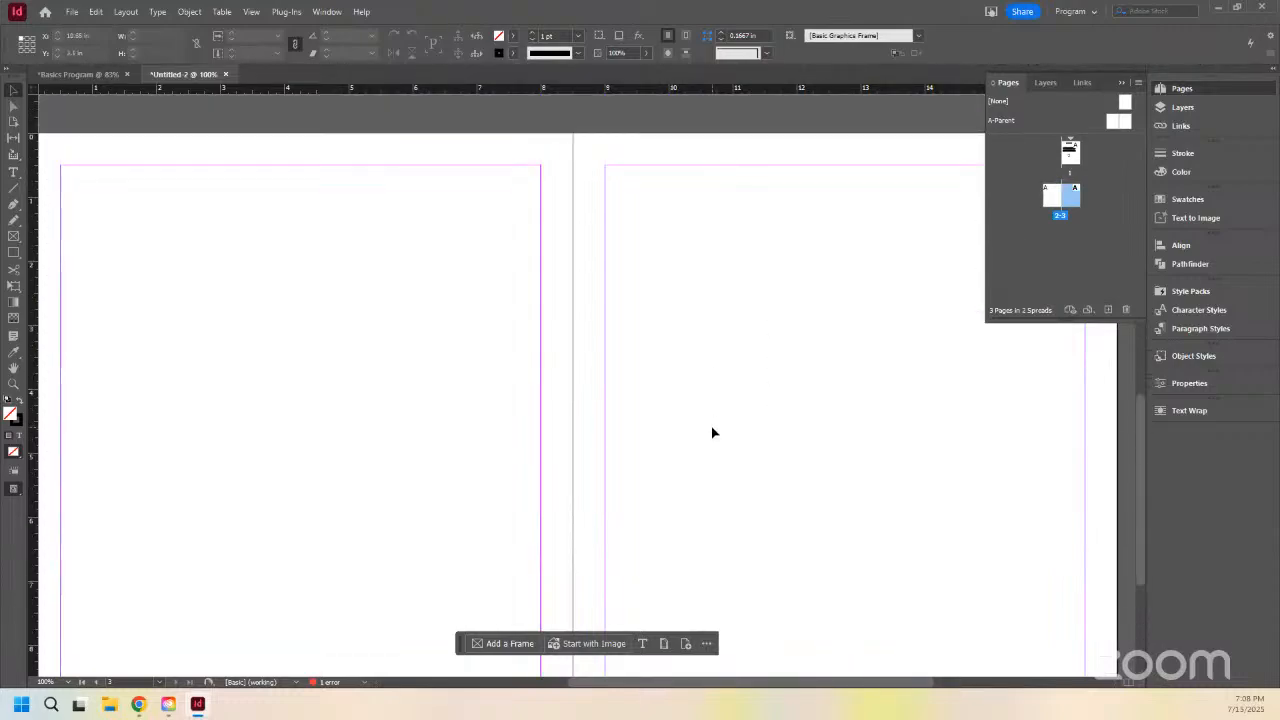
{"action": "scroll", "coordinate": [690, 456], "scroll_direction": "down", "scroll_amount": 3}
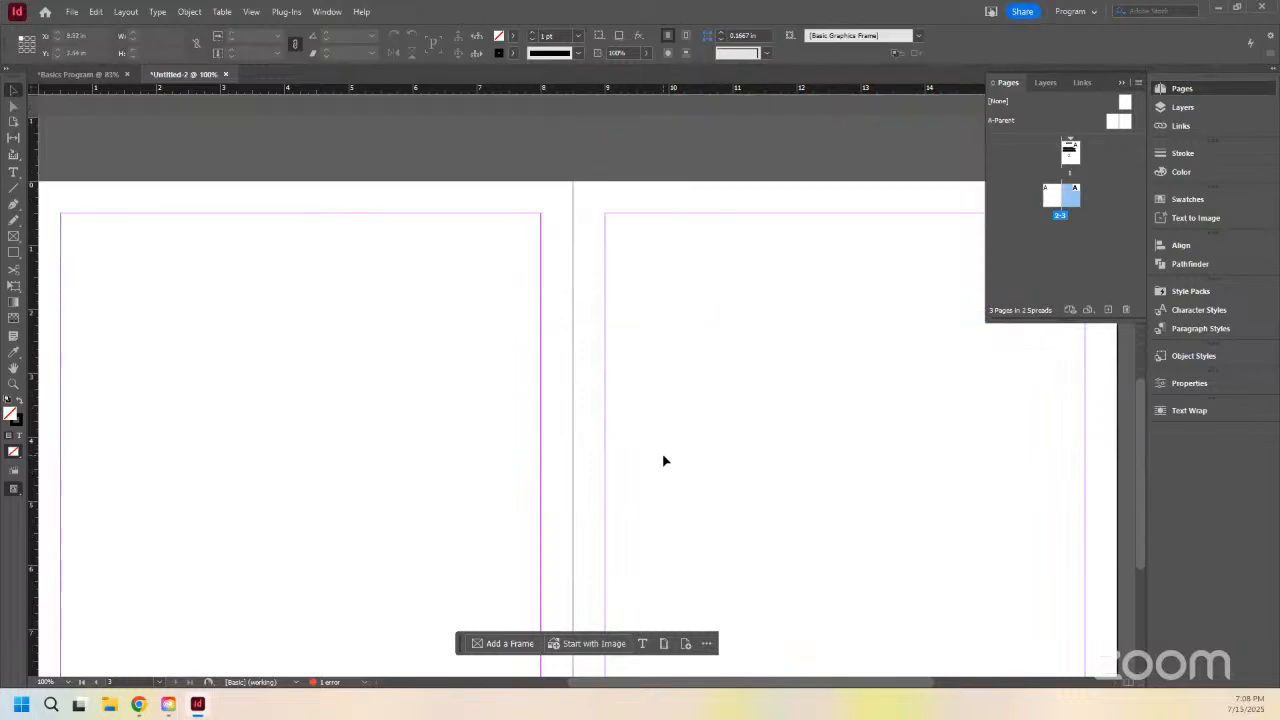
{"action": "scroll", "coordinate": [663, 460], "scroll_direction": "up", "scroll_amount": 7}
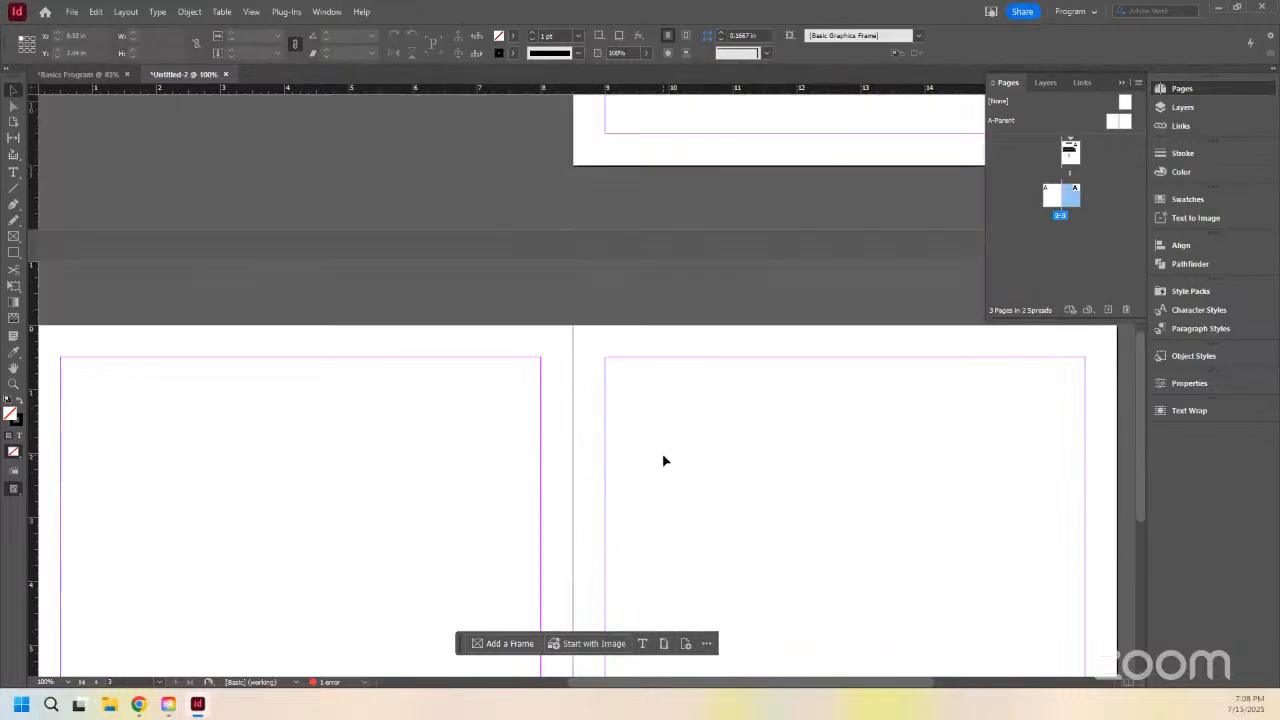
{"action": "scroll", "coordinate": [667, 490], "scroll_direction": "up", "scroll_amount": 3}
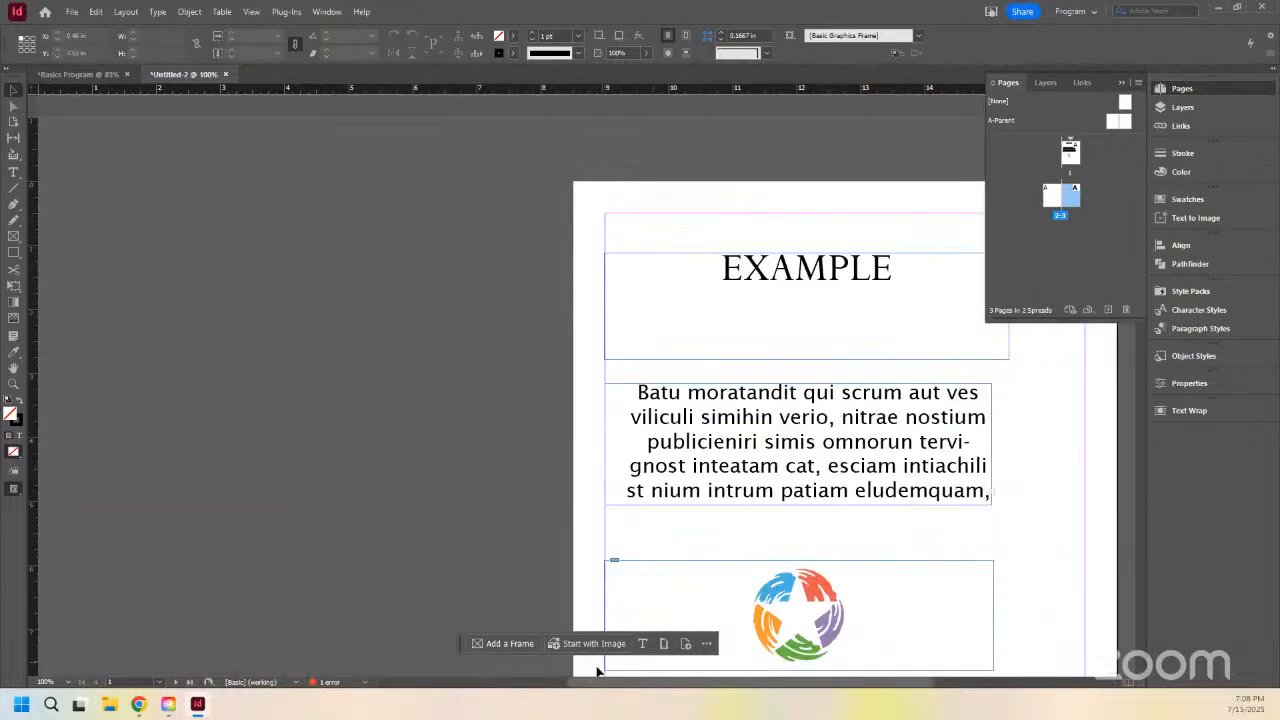
Step: Select the A-Parent spread in the pages list while keeping the EXAMPLE page in view
{"action": "left_click_drag", "start_coordinate": [610, 684], "coordinate": [686, 684]}
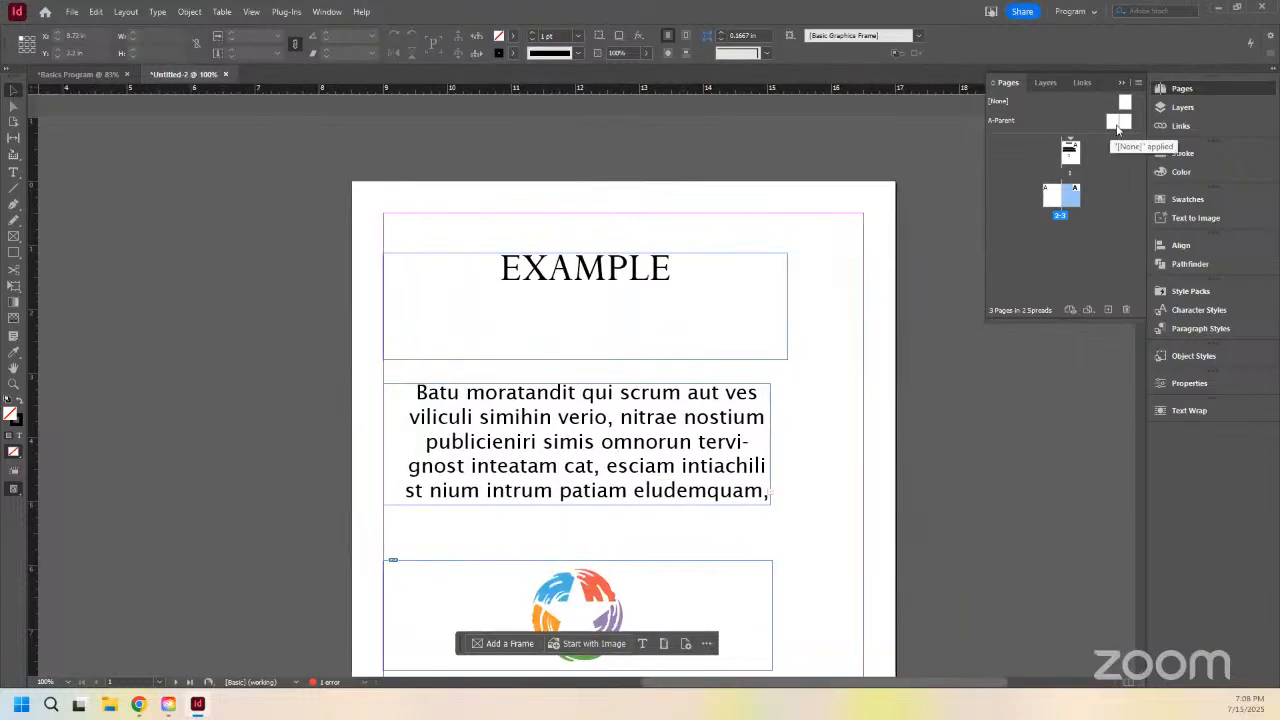
{"action": "left_click", "coordinate": [1024, 125]}
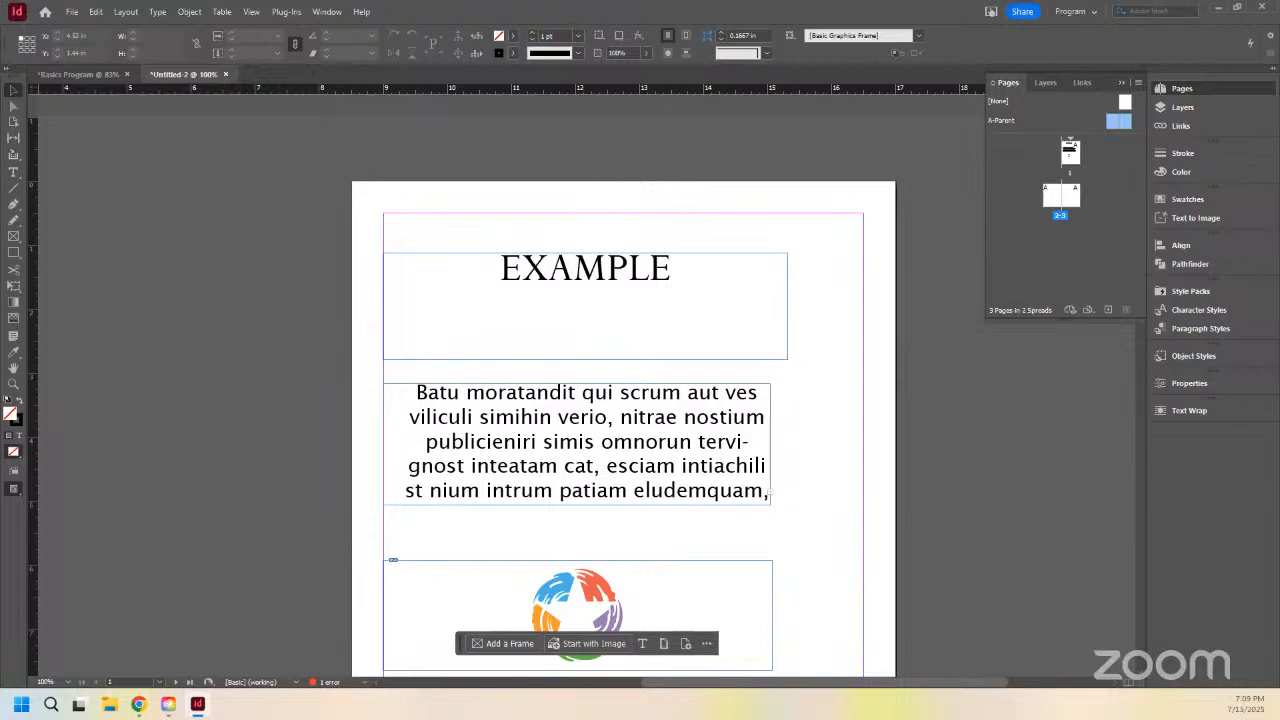
{"action": "scroll", "coordinate": [188, 455], "scroll_direction": "down", "scroll_amount": 3}
{"action": "scroll", "coordinate": [230, 455], "scroll_direction": "up", "scroll_amount": 1}
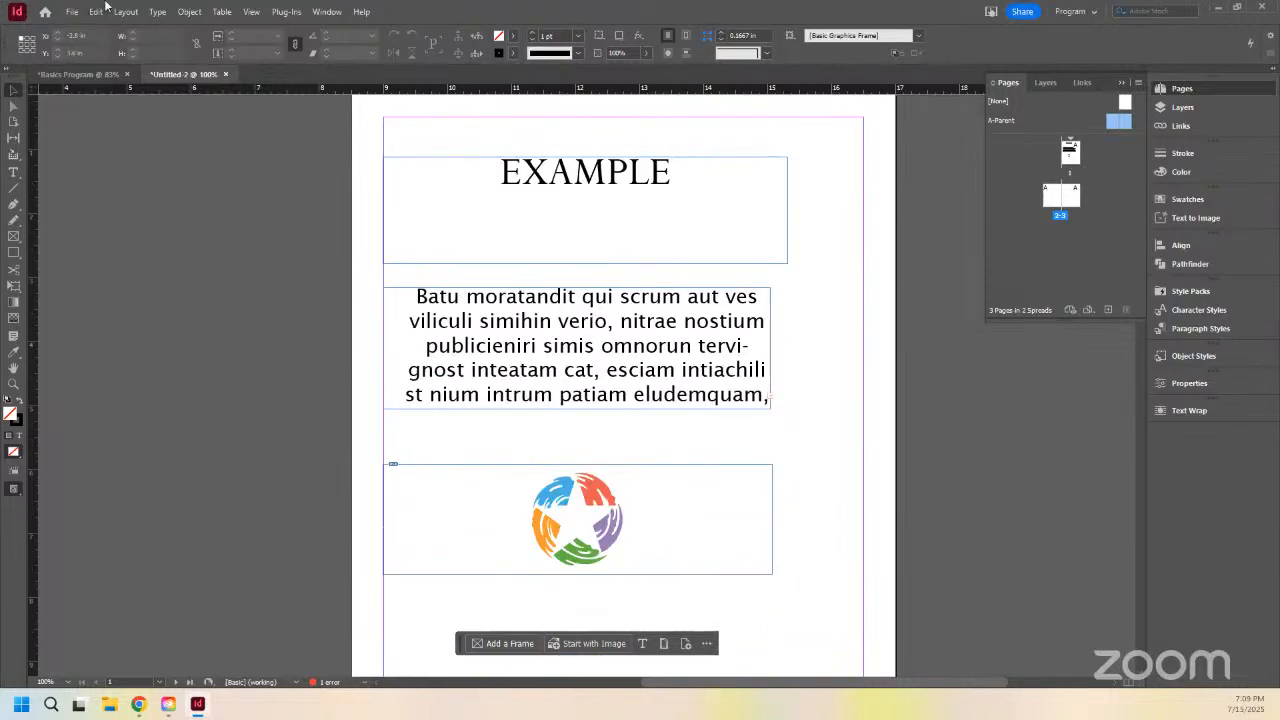
Step: Save the document in the Documents folder as Untitled-2.indd in the InDesign 2025 document format
{"action": "left_click", "coordinate": [75, 11]}
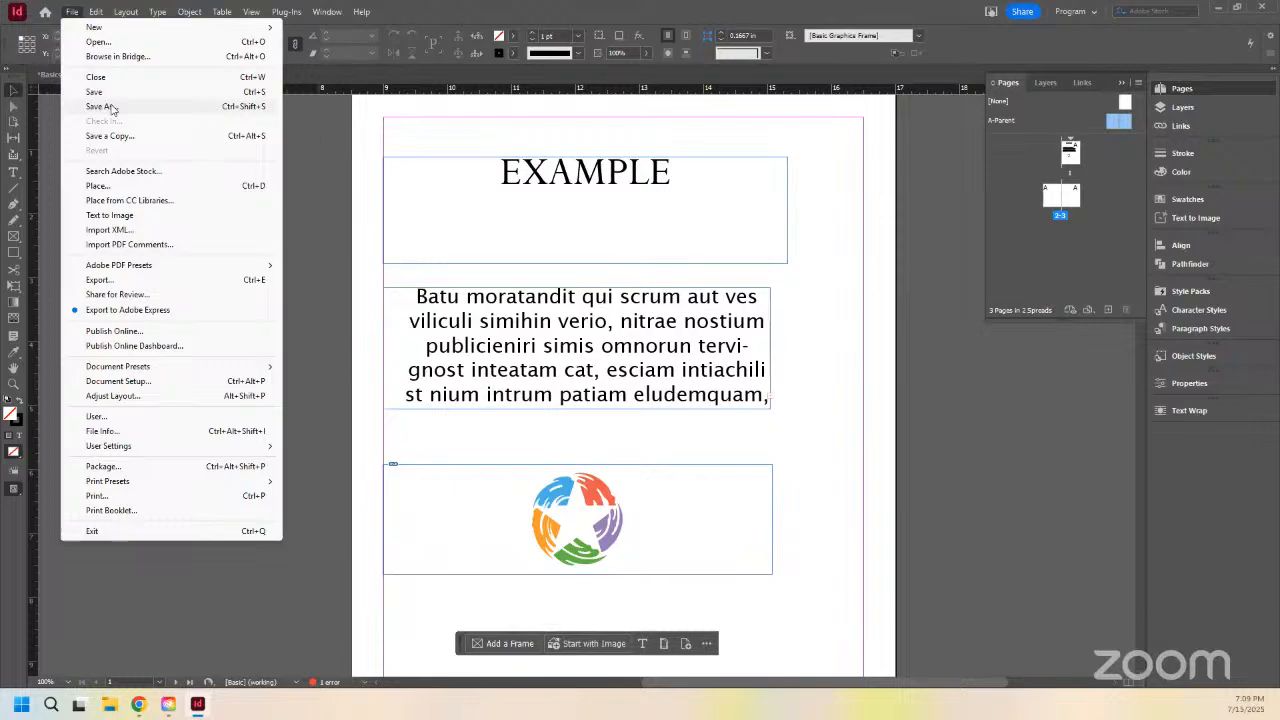
{"action": "left_click", "coordinate": [111, 107]}
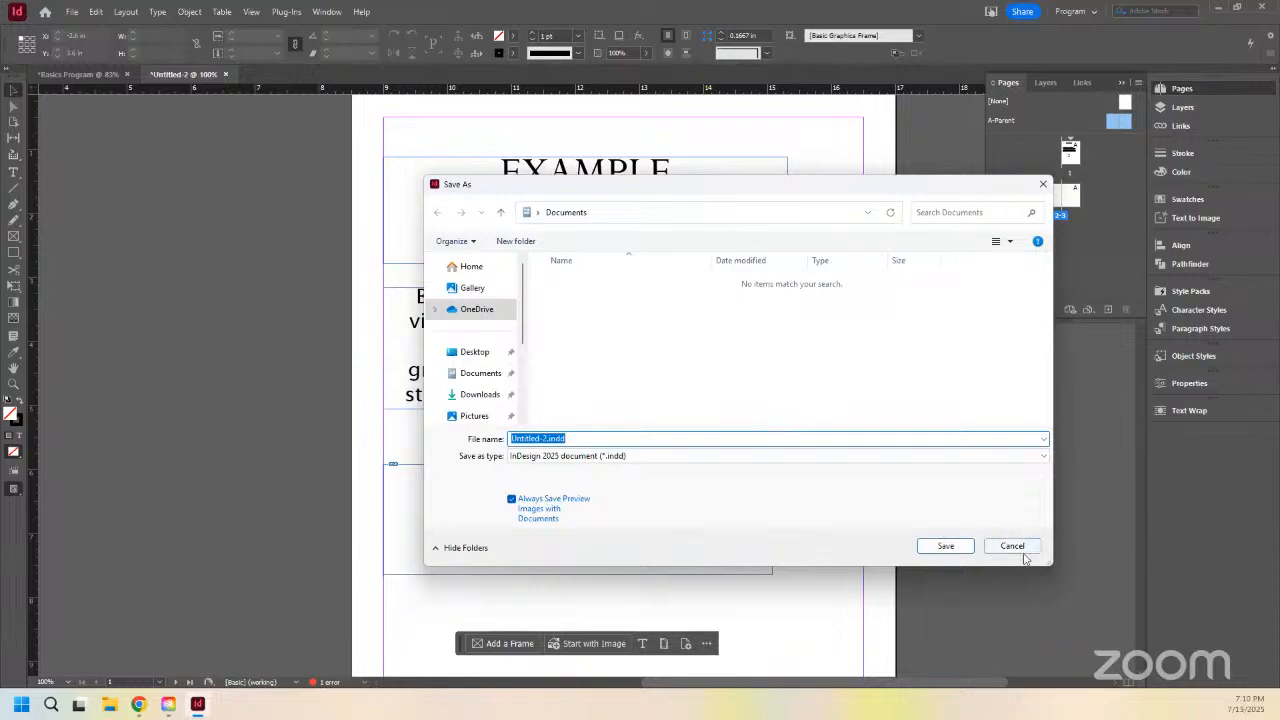
{"action": "left_click", "coordinate": [544, 438]}
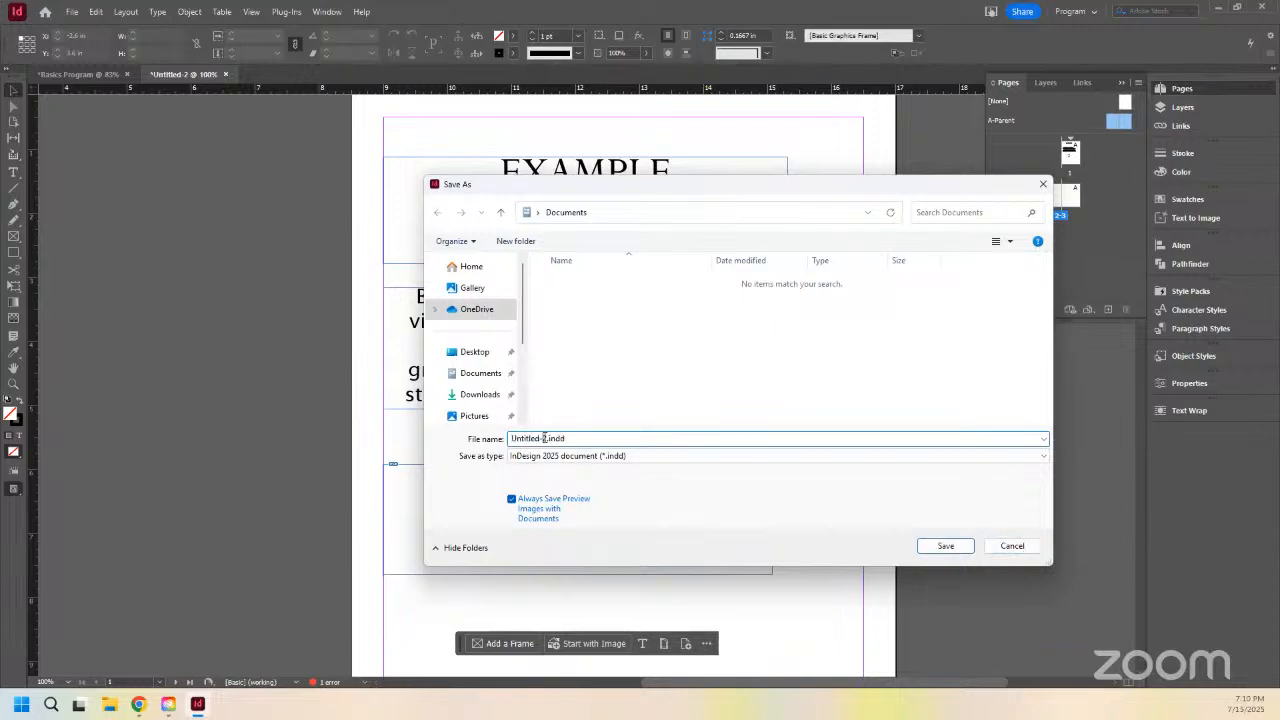
{"action": "left_click_drag", "start_coordinate": [548, 438], "coordinate": [507, 438]}
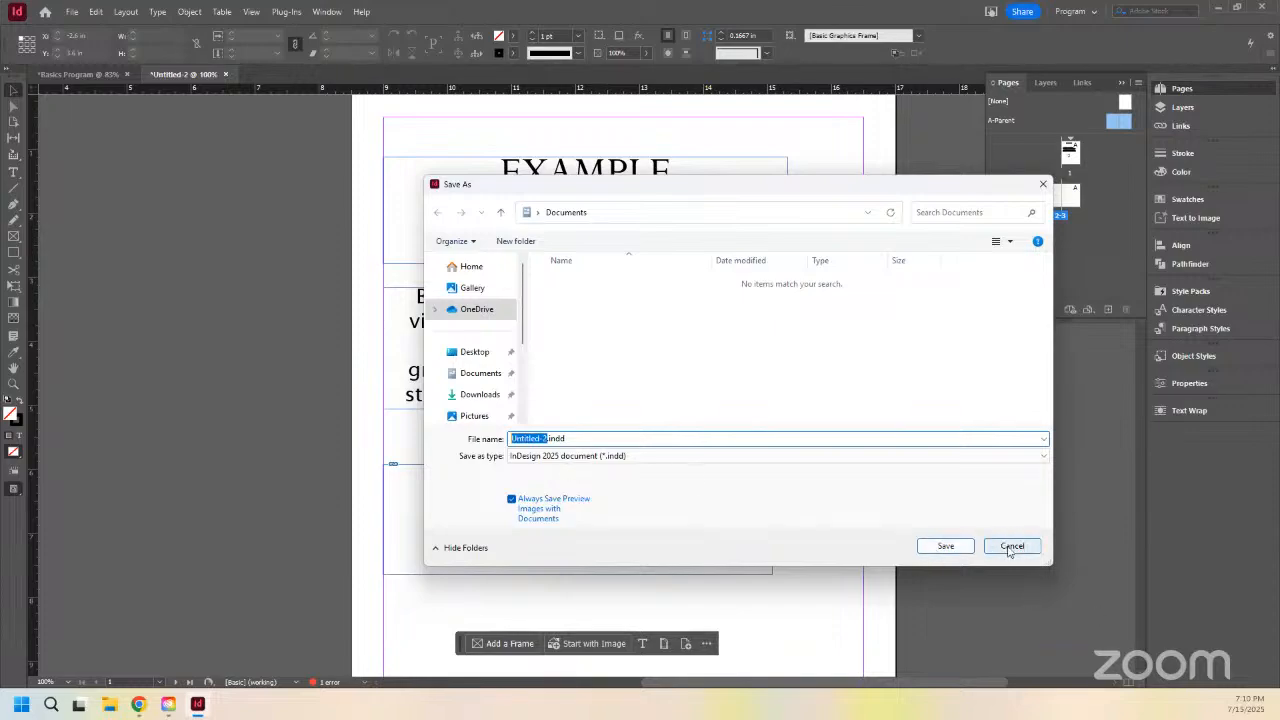
{"action": "left_click", "coordinate": [948, 545]}
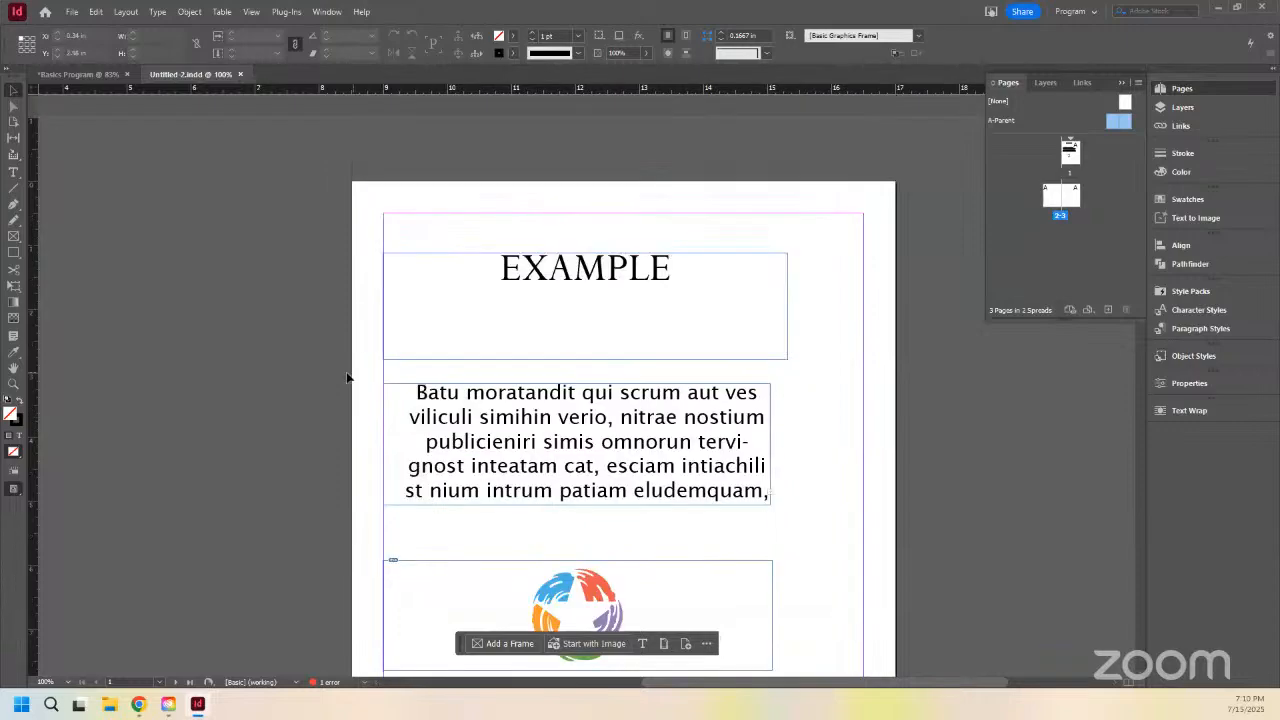
Step: View the Share for review options of the document and close them without creating a link
{"action": "scroll", "coordinate": [340, 377], "scroll_direction": "up", "scroll_amount": 1}
{"action": "scroll", "coordinate": [340, 377], "scroll_direction": "down", "scroll_amount": 3}
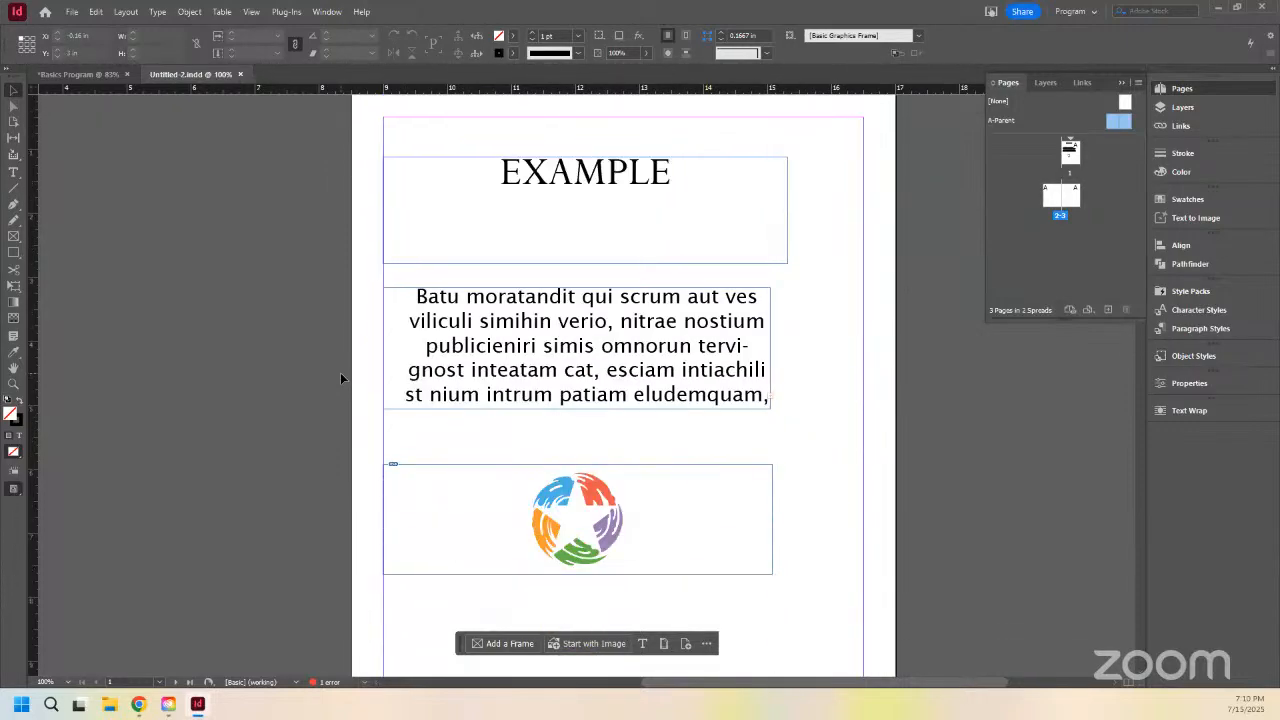
{"action": "left_click", "coordinate": [1023, 12]}
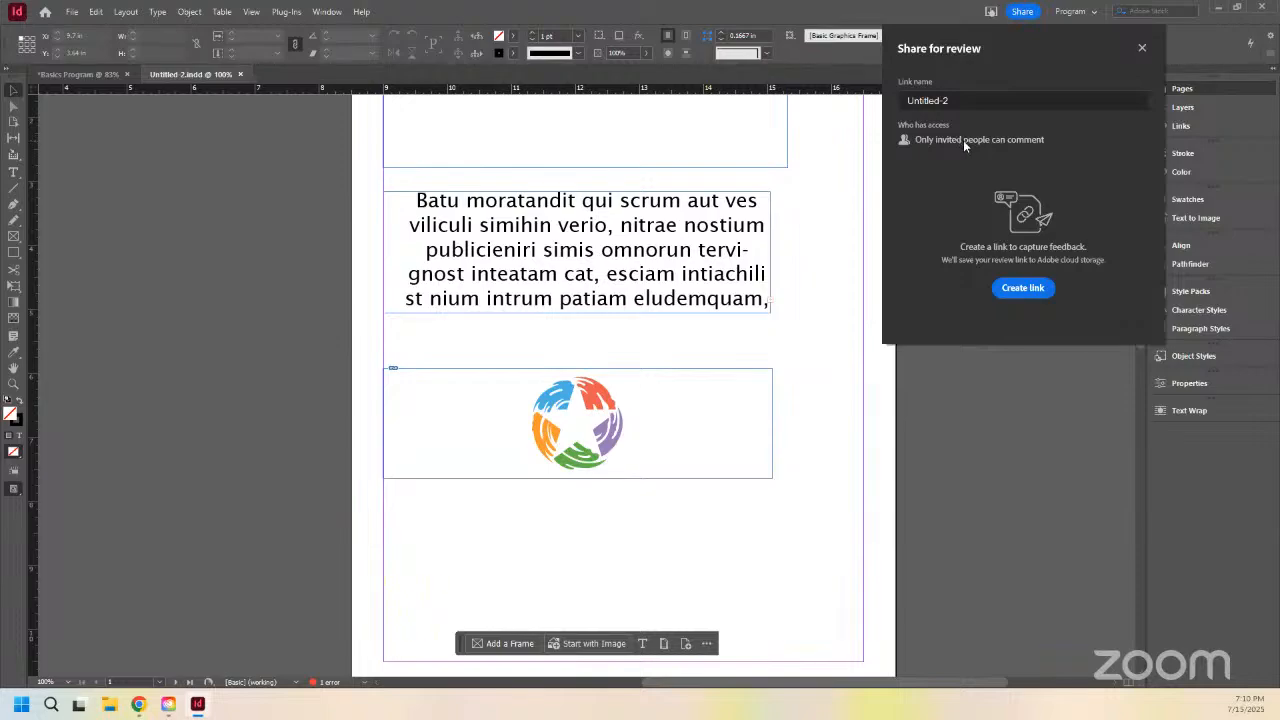
{"action": "left_click", "coordinate": [1141, 48]}
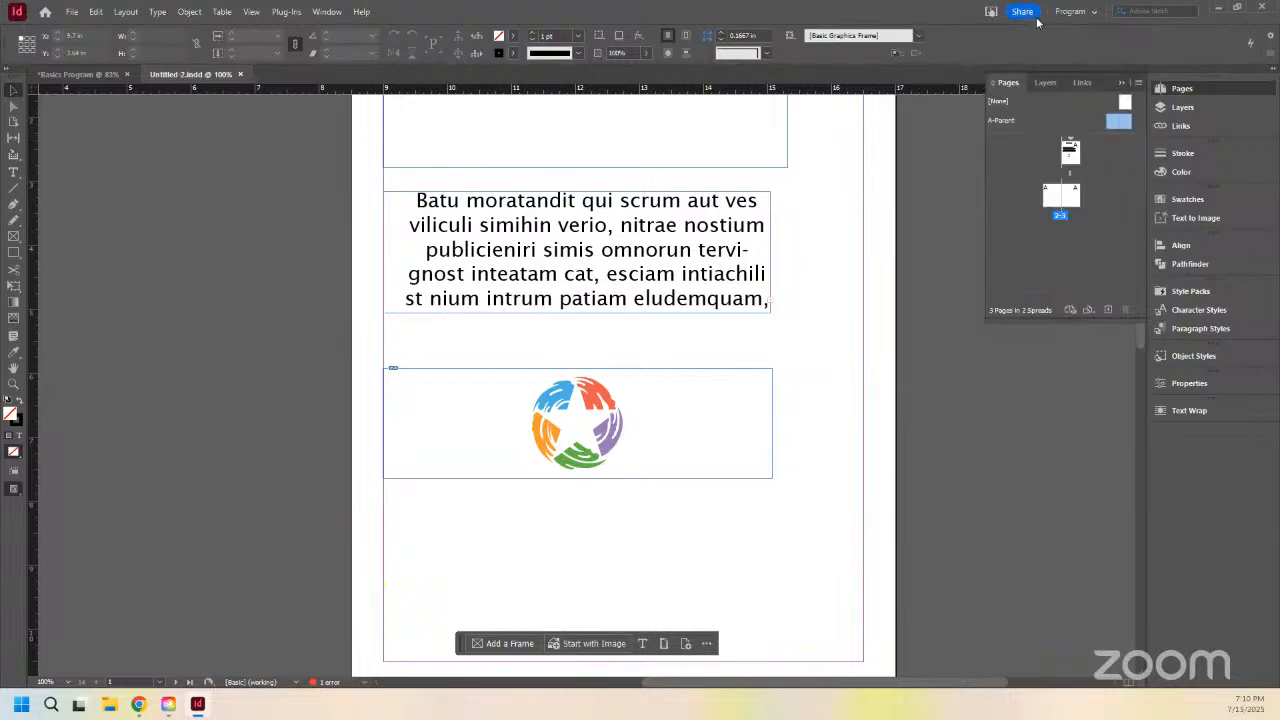
Step: Start exporting the document and choose Adobe PDF (Interactive) as the file type
{"action": "left_click", "coordinate": [75, 11]}
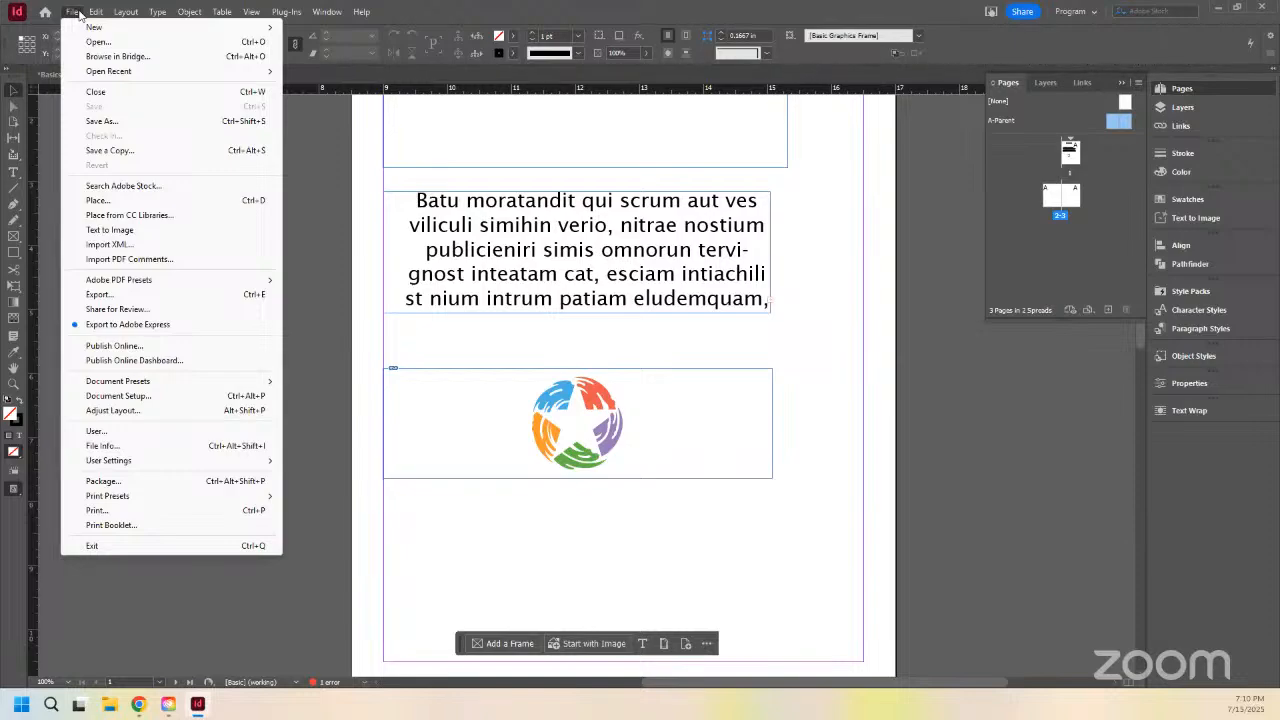
{"action": "left_click", "coordinate": [158, 298]}
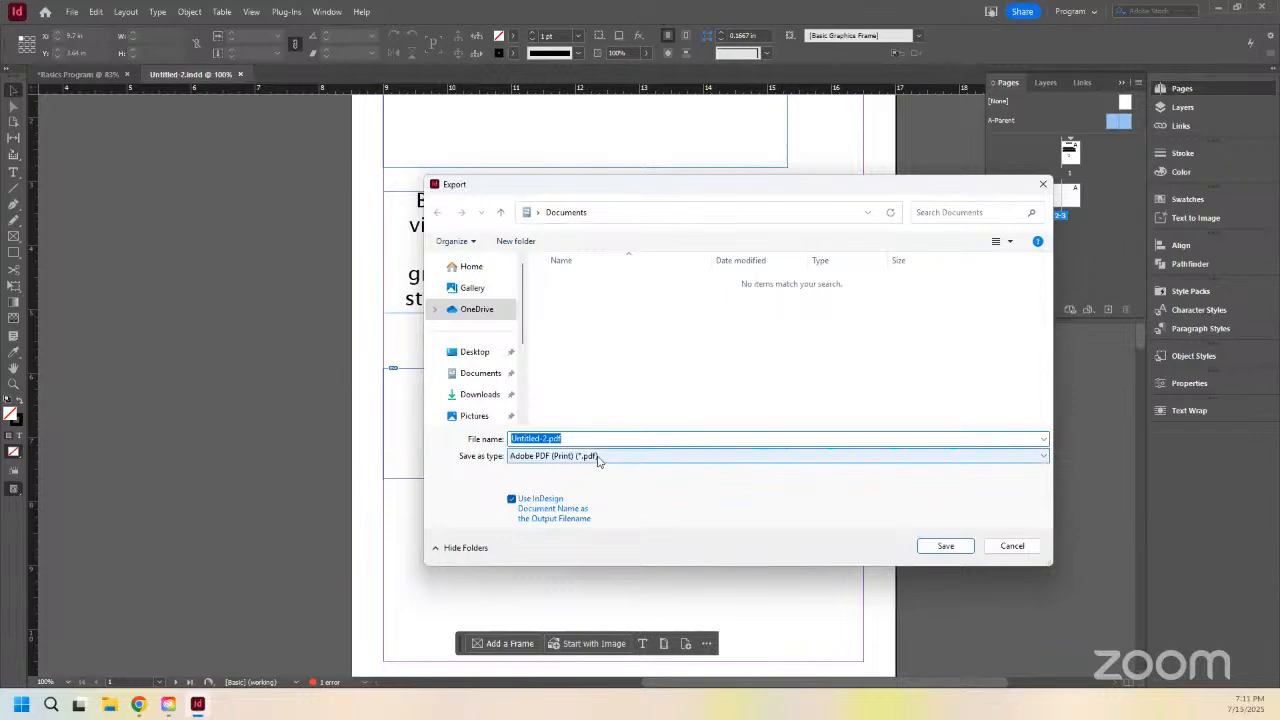
{"action": "left_click", "coordinate": [598, 456]}
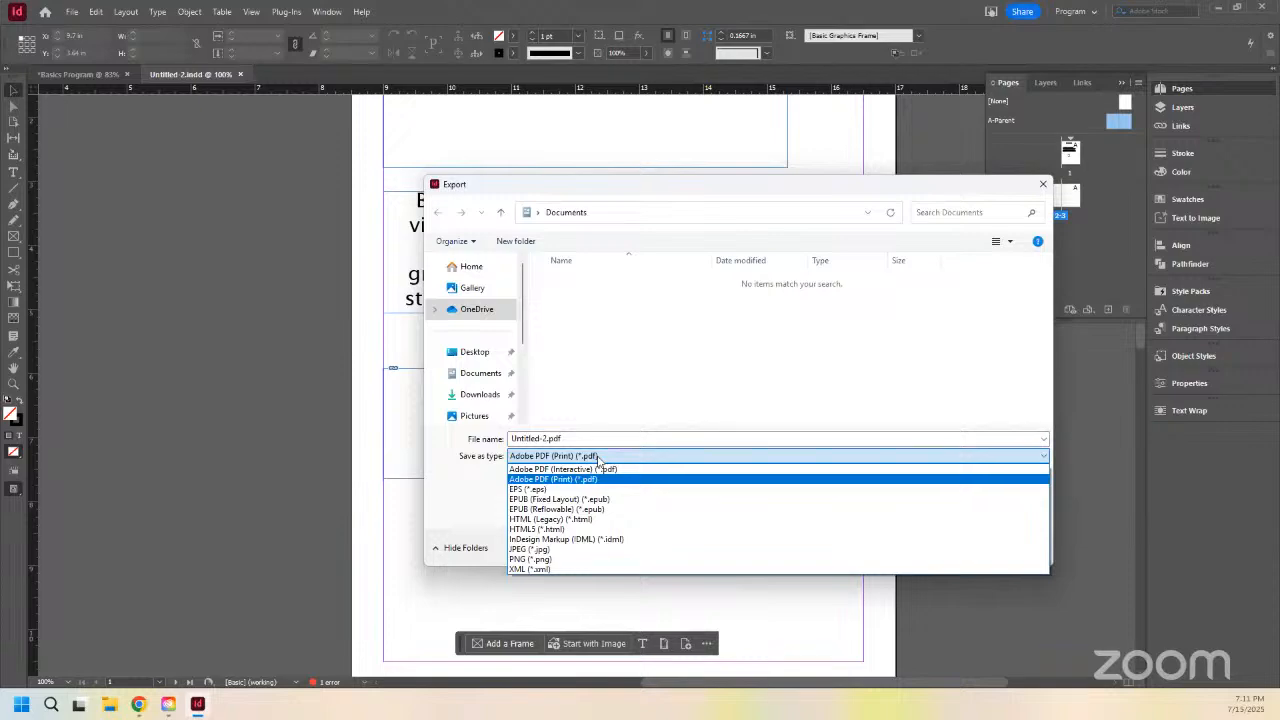
{"action": "left_click", "coordinate": [597, 456]}
{"action": "left_click", "coordinate": [597, 456]}
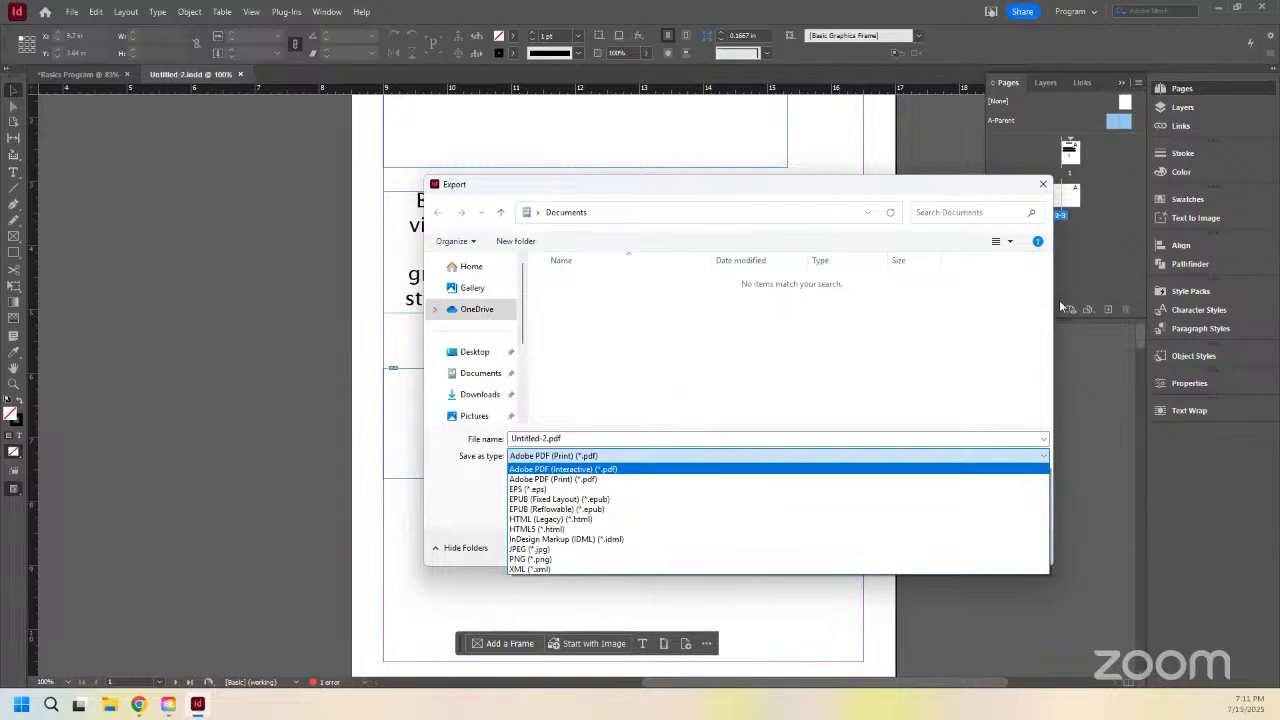
{"action": "left_click", "coordinate": [562, 469]}
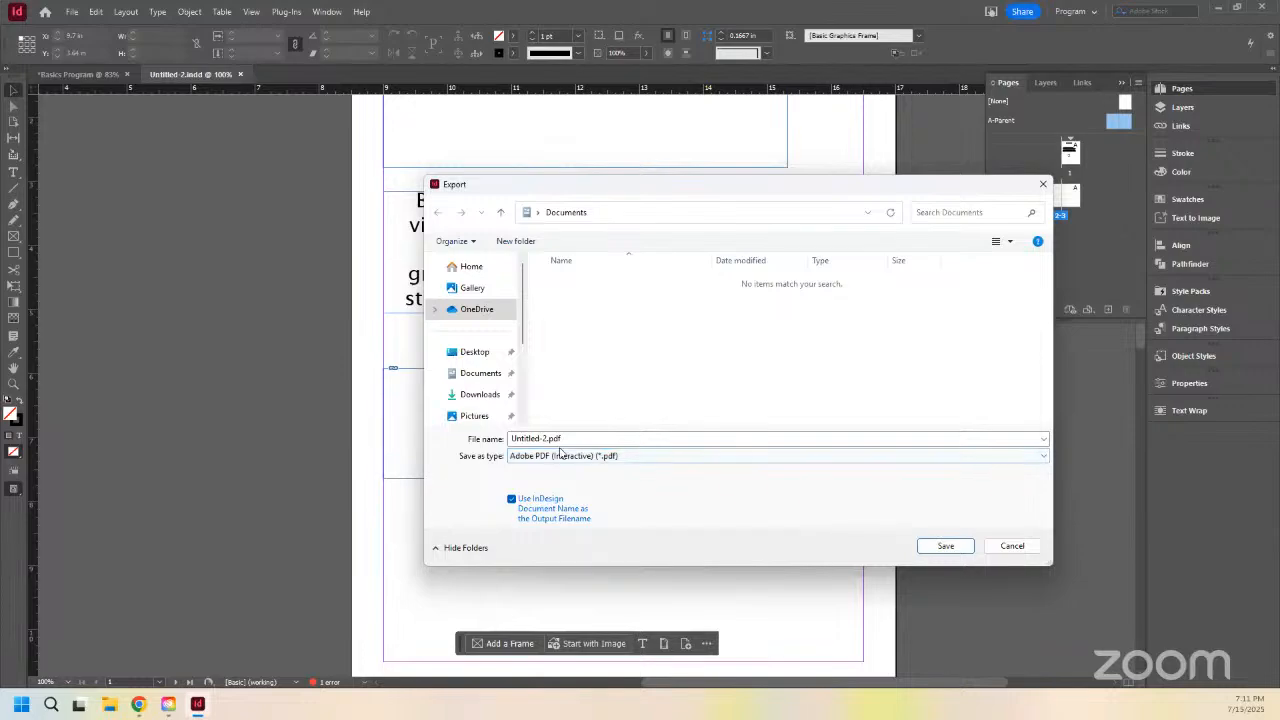
Step: Name the PDF with the person's first name followed by "demo" and save it to the Documents folder
{"action": "left_click", "coordinate": [558, 440]}
{"action": "left_click", "coordinate": [552, 442]}
{"action": "left_click_drag", "start_coordinate": [545, 437], "coordinate": [510, 436]}
{"action": "left_click", "coordinate": [547, 438]}
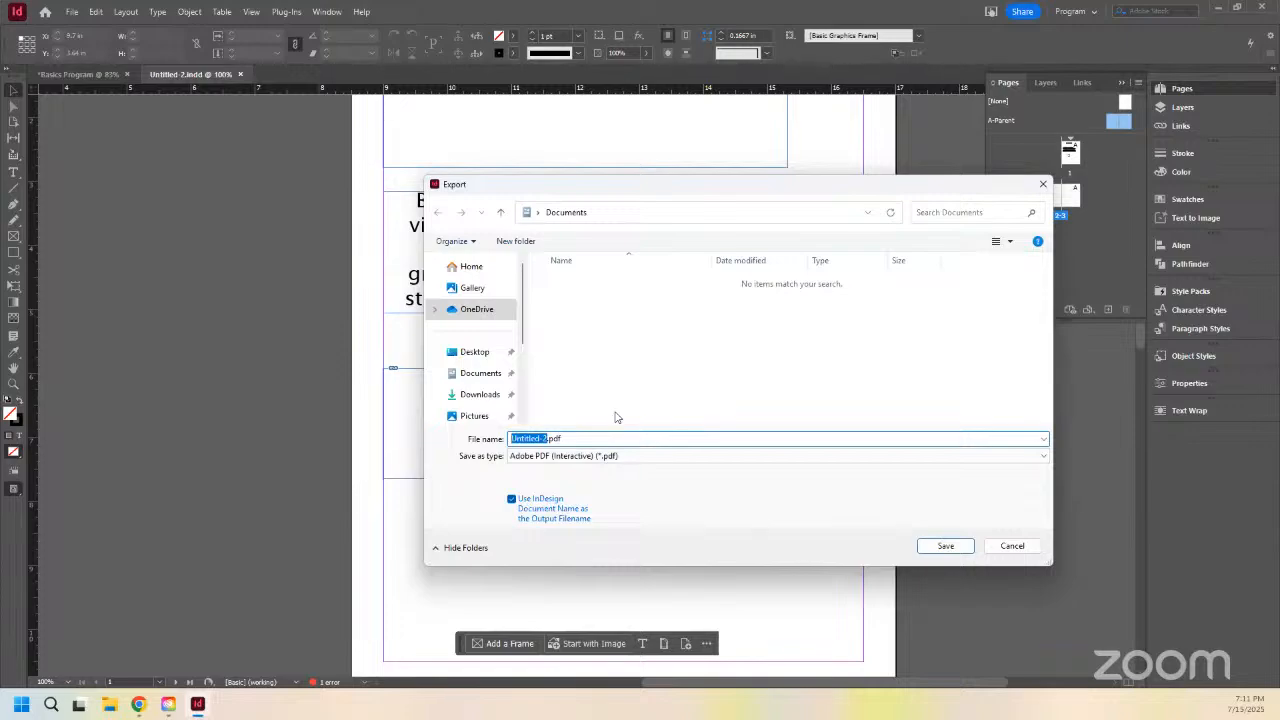
{"action": "type", "text": "megan ind"}
{"action": "key", "text": "BackSpace"}
{"action": "key", "text": "BackSpace"}
{"action": "key", "text": "BackSpace"}
{"action": "type", "text": "demo"}
{"action": "left_click", "coordinate": [940, 546]}
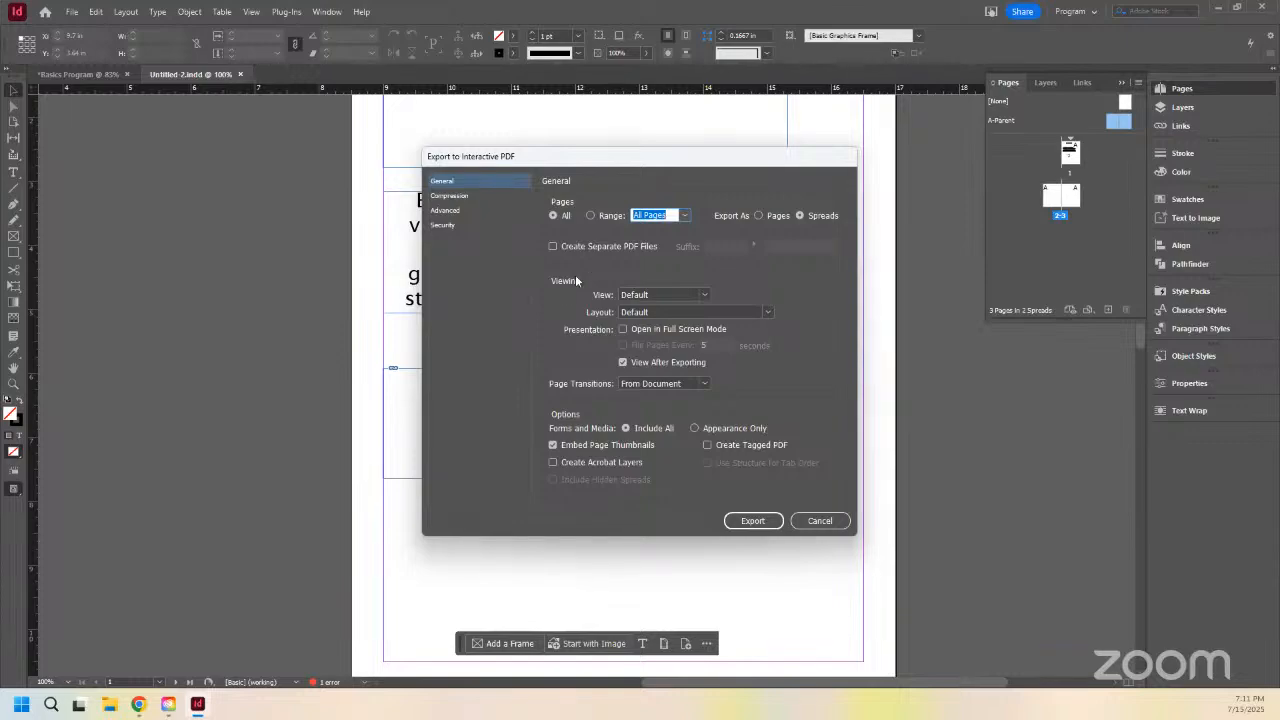
Step: Review the interactive PDF's page range, image compression and JPEG quality choices, keeping All pages, JPEG (Lossy) and Medium
{"action": "left_click", "coordinate": [591, 217]}
{"action": "left_click", "coordinate": [554, 217]}
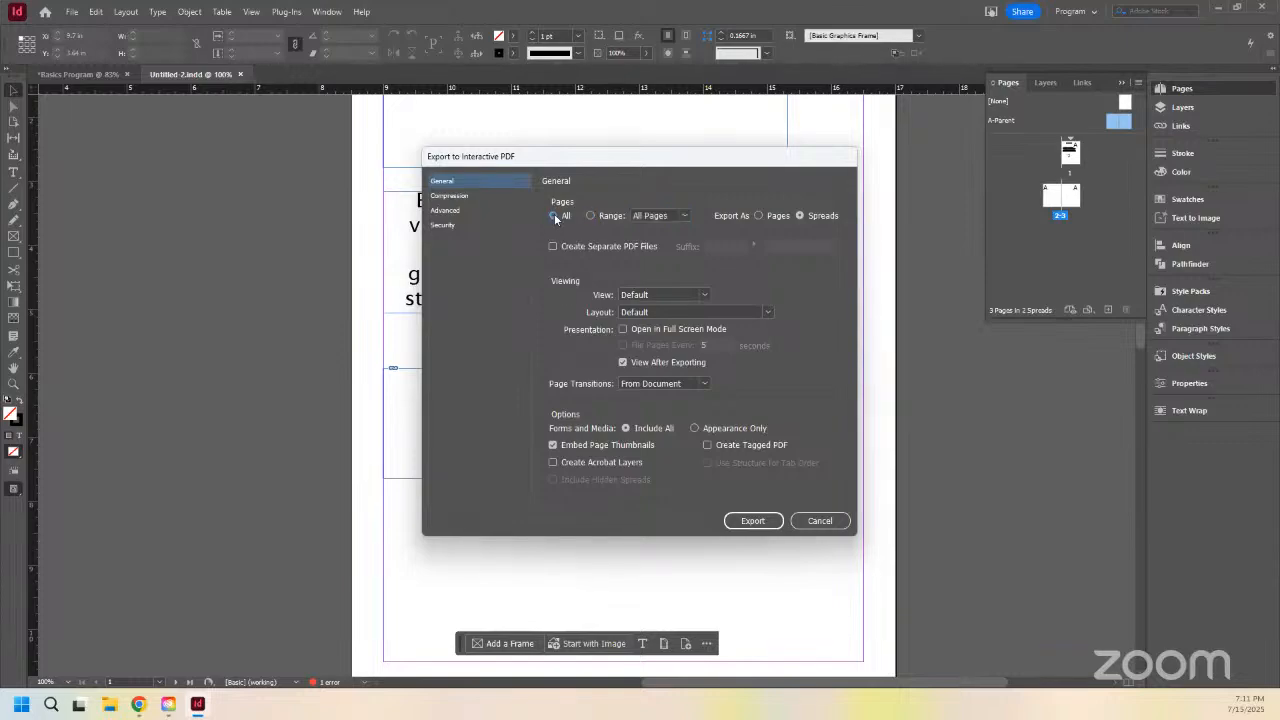
{"action": "left_click", "coordinate": [469, 196]}
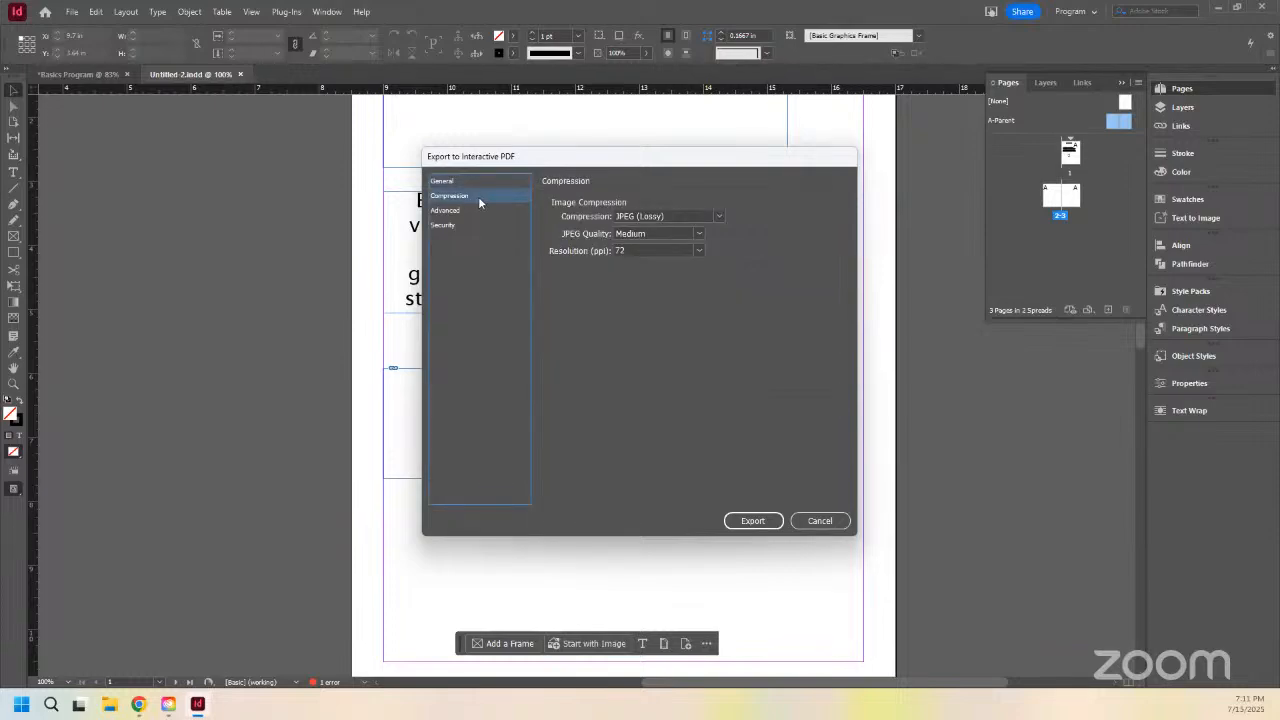
{"action": "left_click", "coordinate": [645, 217]}
{"action": "left_click", "coordinate": [645, 222]}
{"action": "left_click", "coordinate": [658, 235]}
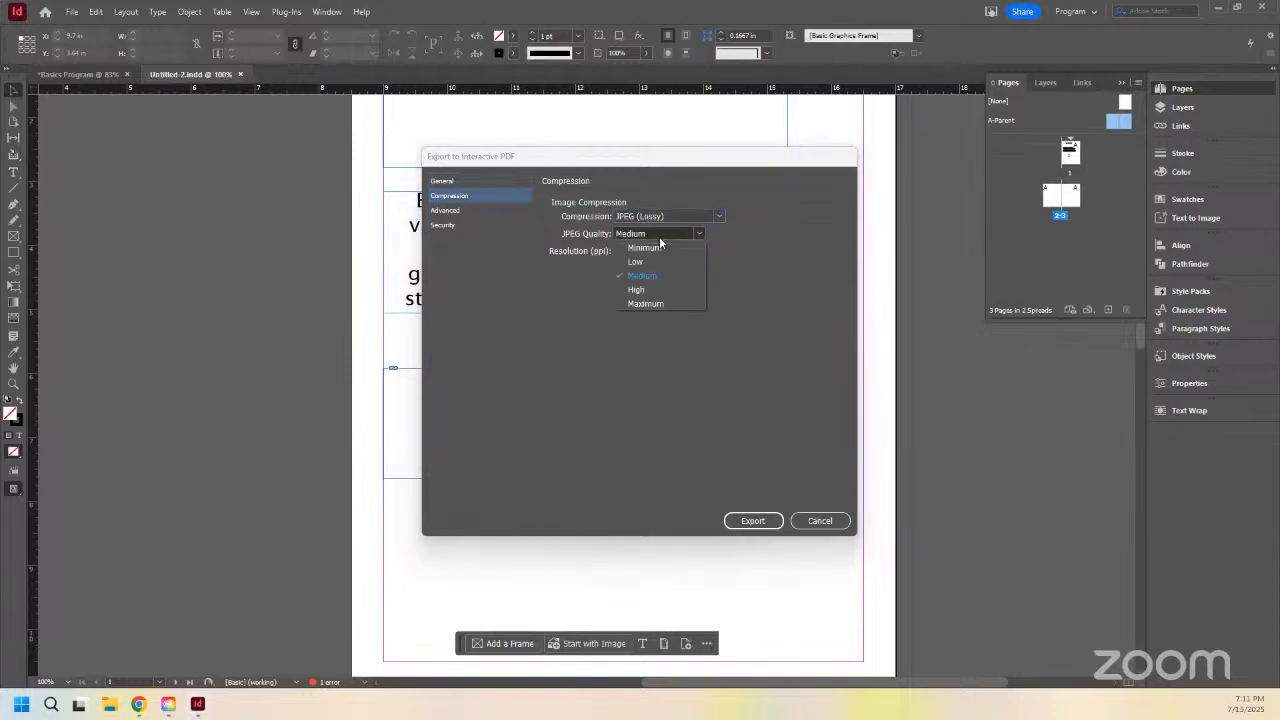
{"action": "left_click", "coordinate": [569, 291]}
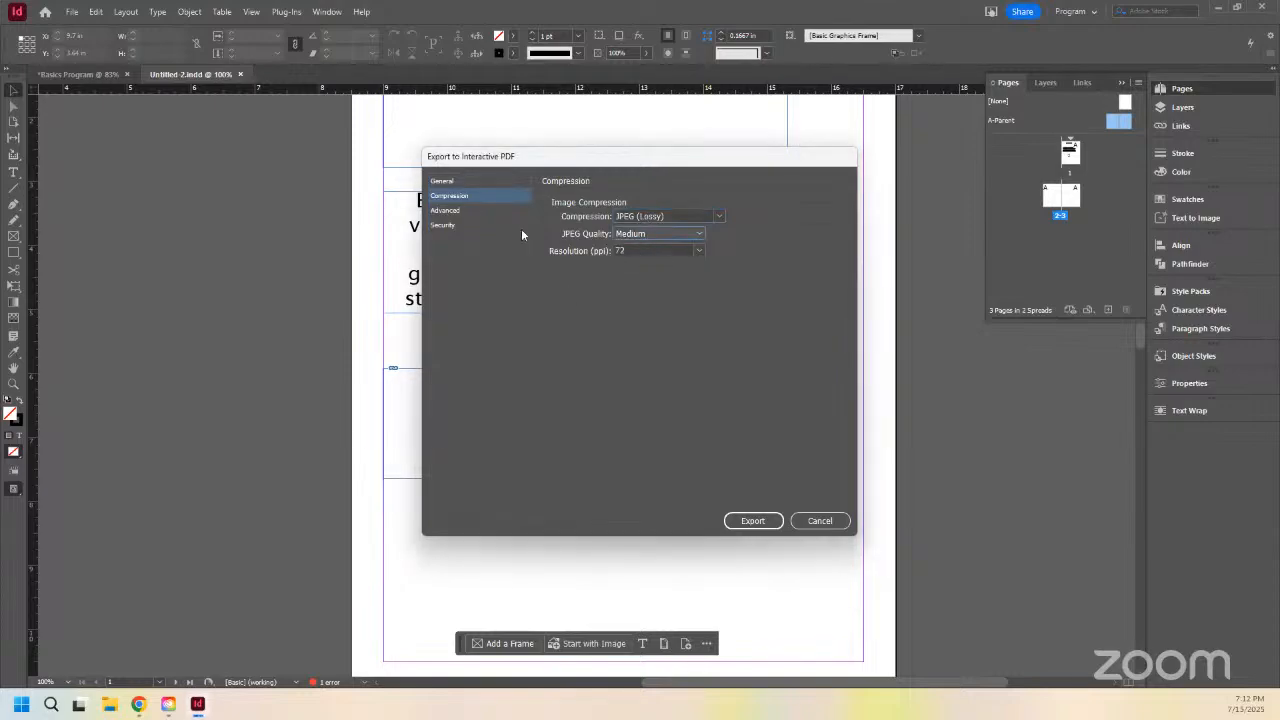
Step: Review the advanced accessibility and security settings of the interactive PDF, and return to the general settings
{"action": "left_click", "coordinate": [446, 211]}
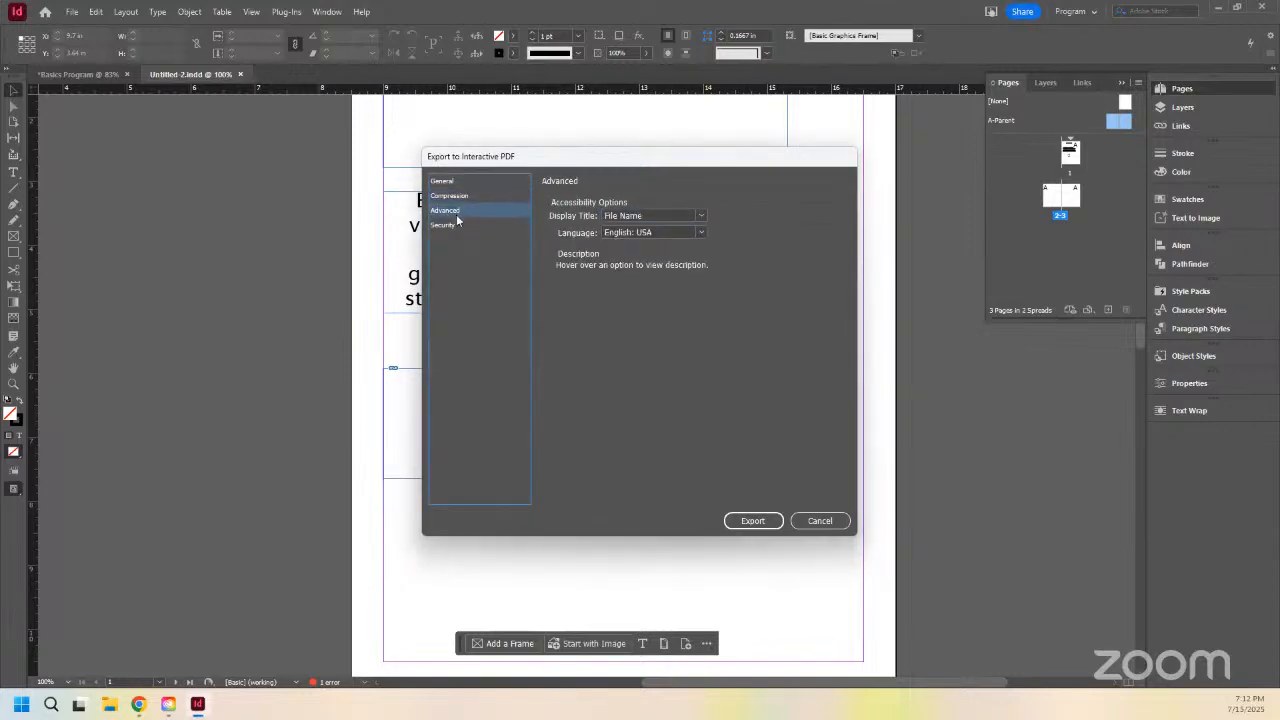
{"action": "left_click", "coordinate": [455, 226]}
{"action": "left_click", "coordinate": [455, 211]}
{"action": "mouse_move", "coordinate": [649, 219]}
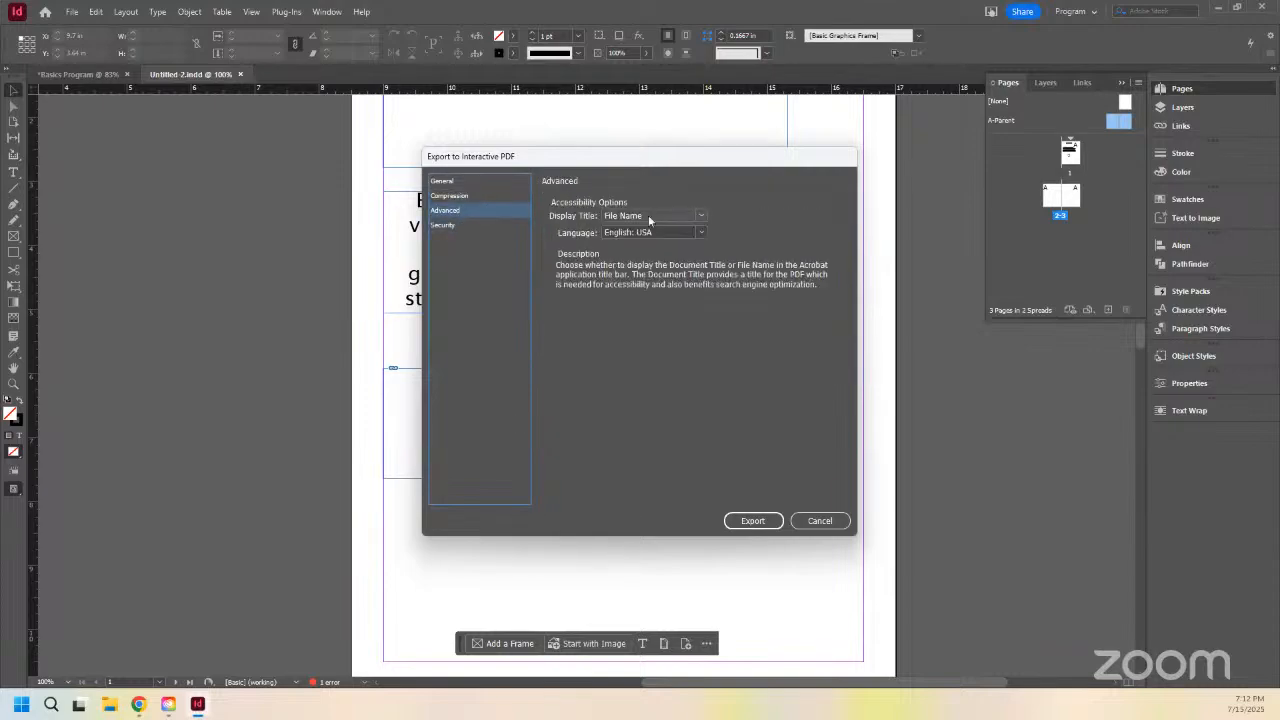
{"action": "left_click", "coordinate": [468, 183]}
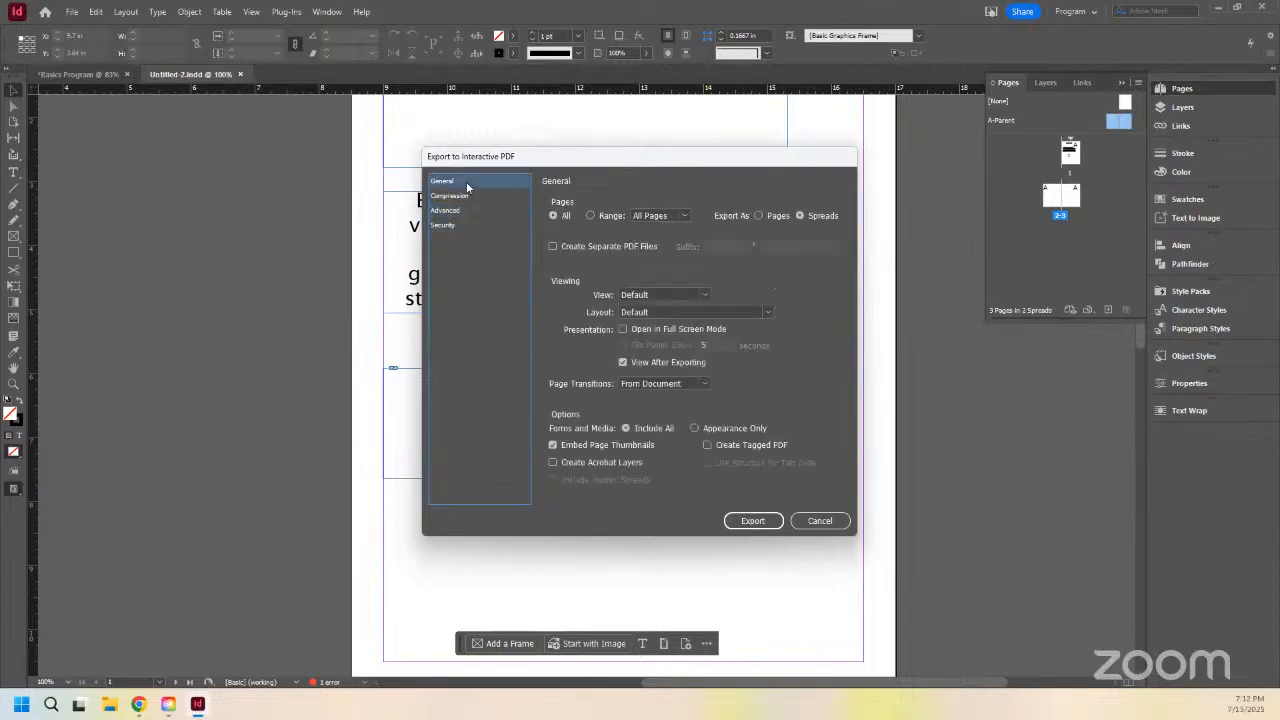
Step: Export all pages as spreads to the interactive PDF, keeping the overset text and the CMYK blend space
{"action": "left_click", "coordinate": [750, 521]}
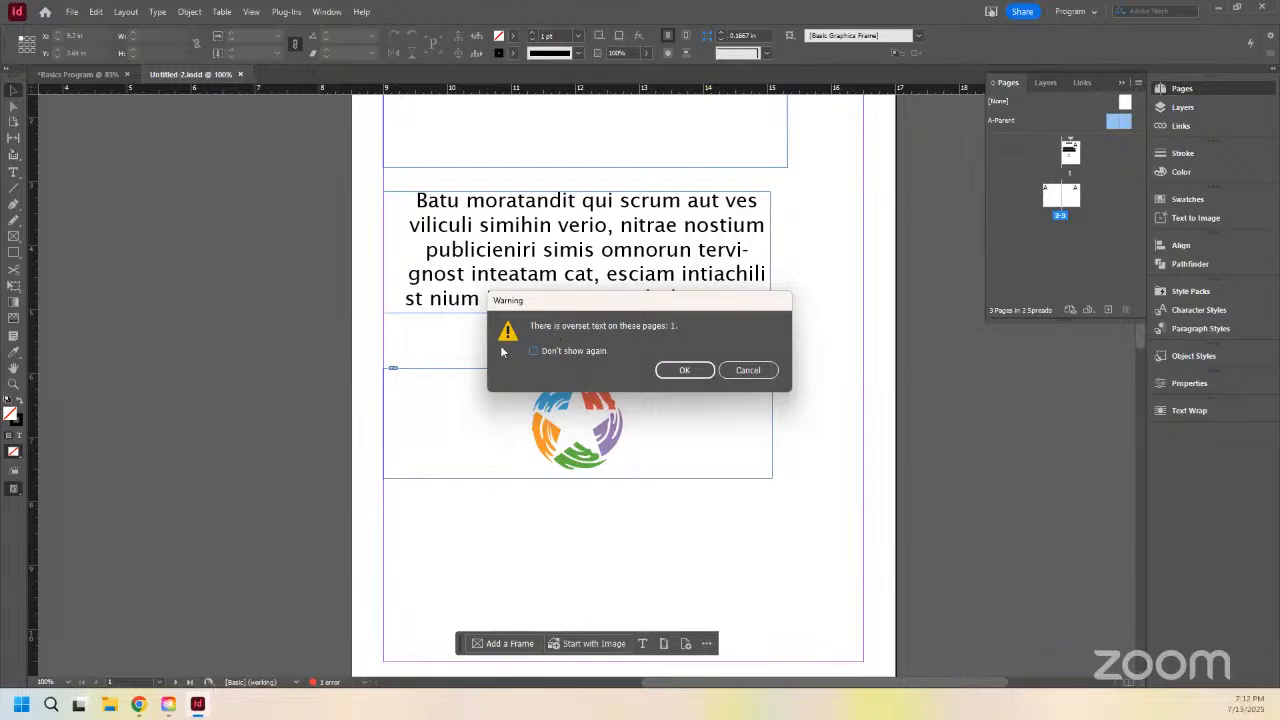
{"action": "left_click", "coordinate": [684, 370]}
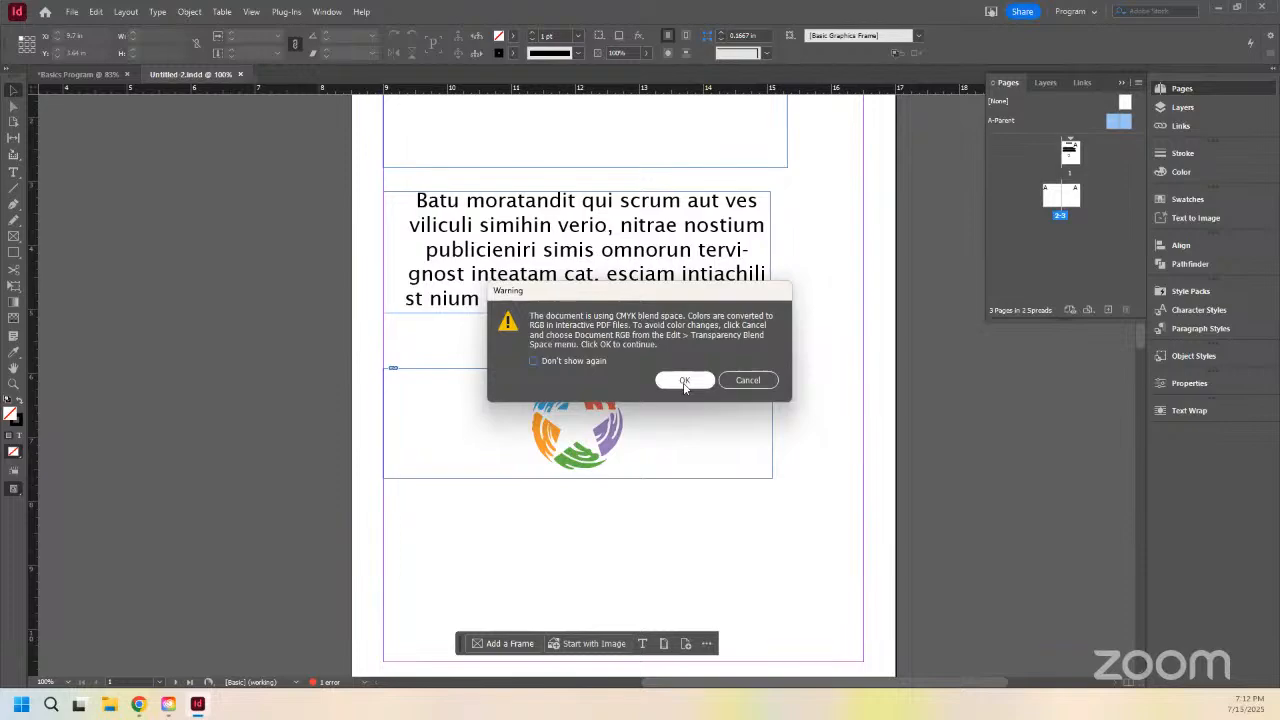
{"action": "left_click", "coordinate": [683, 381]}
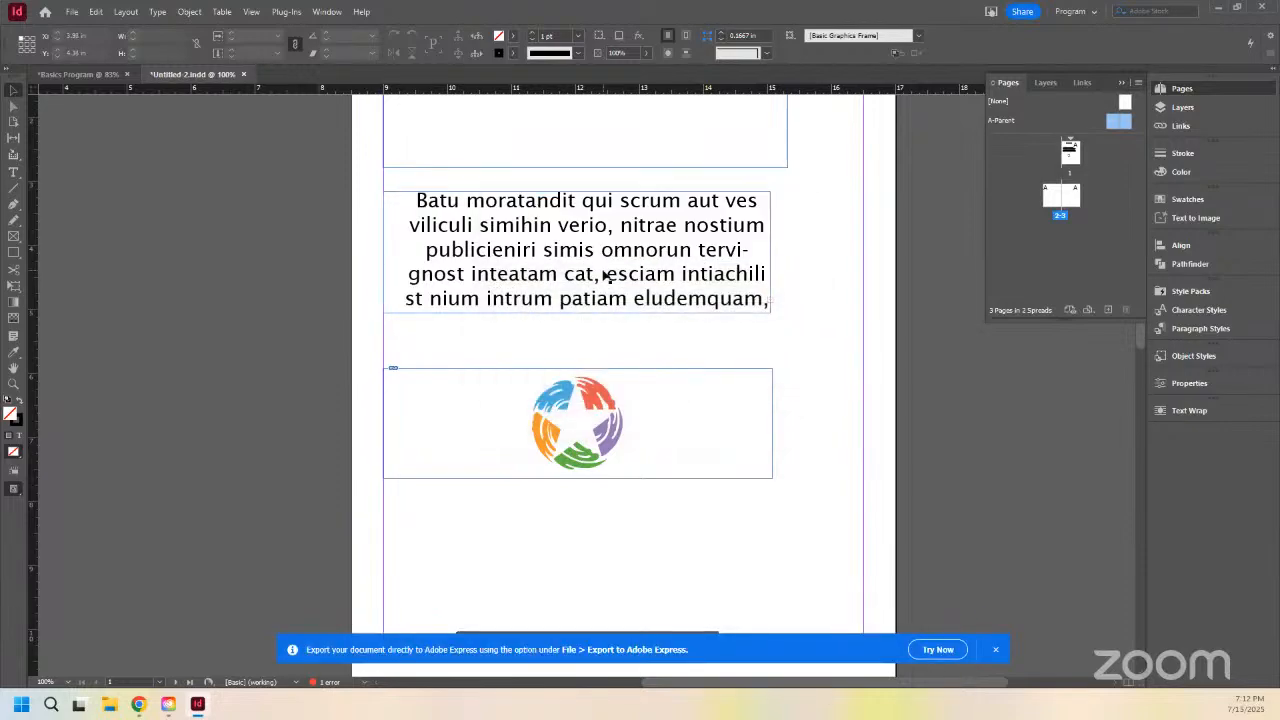
{"action": "scroll", "coordinate": [269, 393], "scroll_direction": "up", "scroll_amount": 2}
{"action": "scroll", "coordinate": [269, 393], "scroll_direction": "down", "scroll_amount": 3}
{"action": "scroll", "coordinate": [269, 393], "scroll_direction": "up", "scroll_amount": 4}
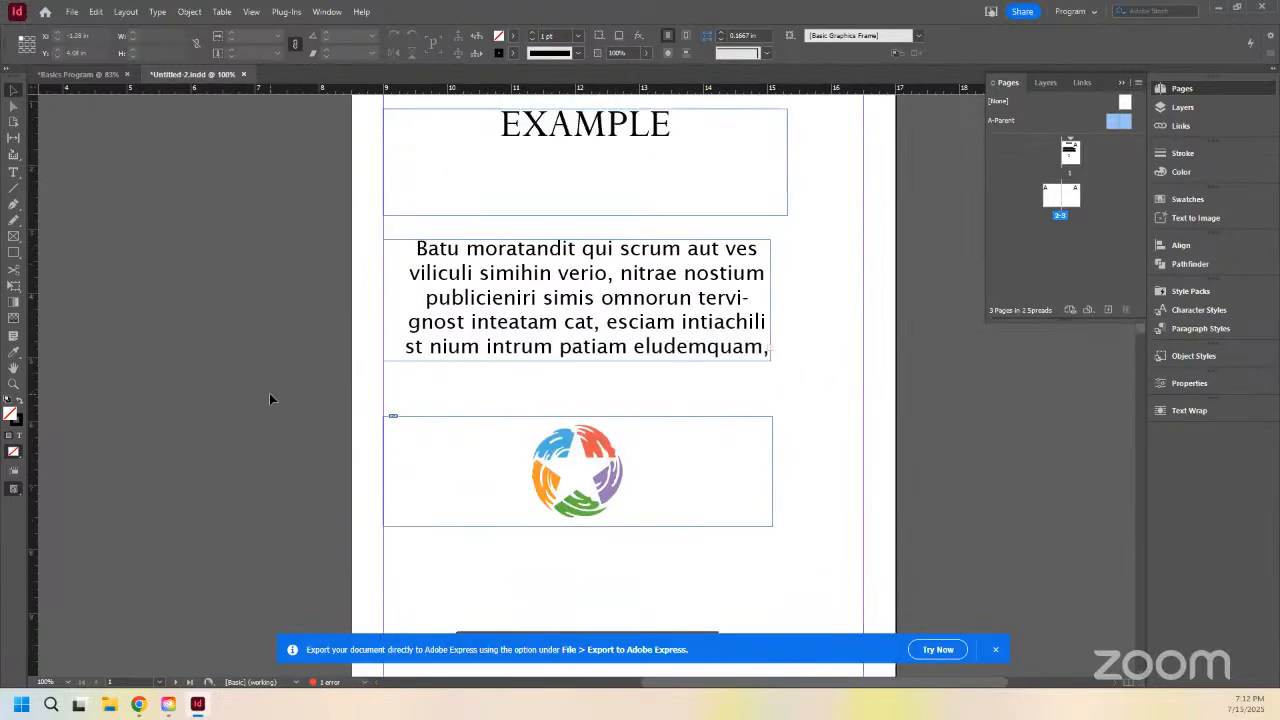
{"action": "scroll", "coordinate": [310, 441], "scroll_direction": "down", "scroll_amount": 3}
{"action": "scroll", "coordinate": [310, 441], "scroll_direction": "up", "scroll_amount": 3}
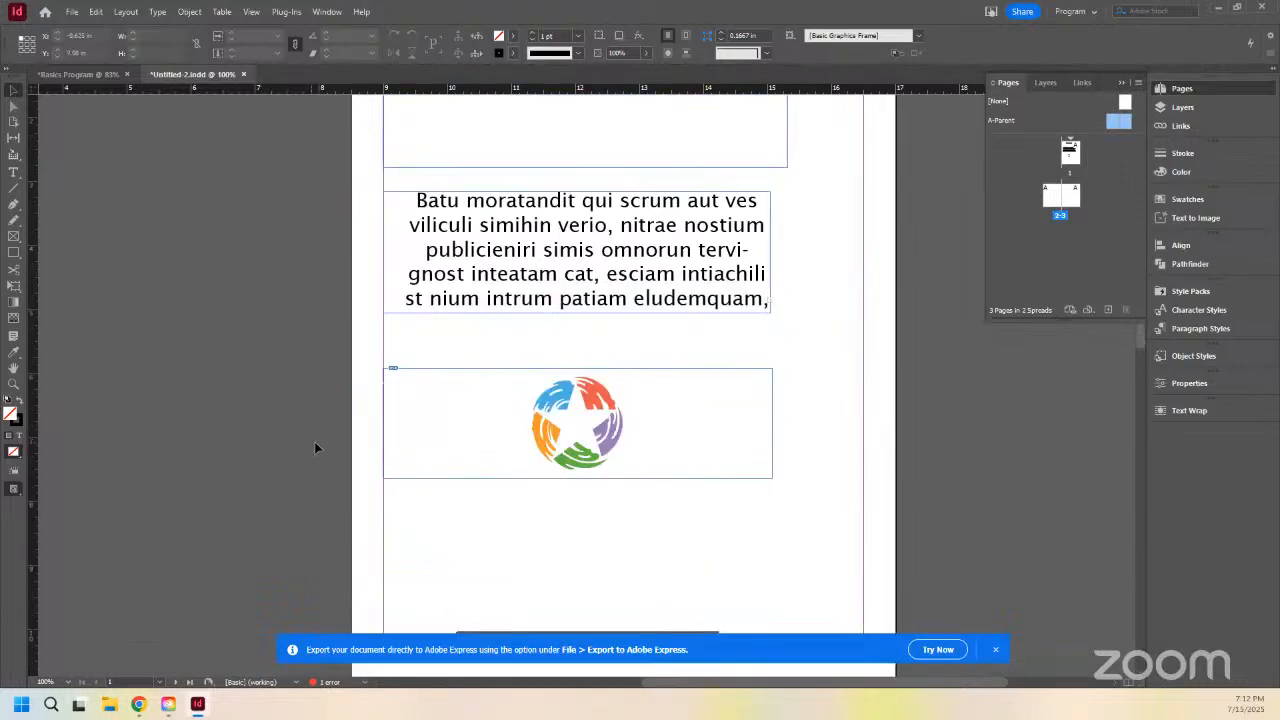
{"action": "scroll", "coordinate": [315, 447], "scroll_direction": "down", "scroll_amount": 1}
{"action": "left_click", "coordinate": [72, 12]}
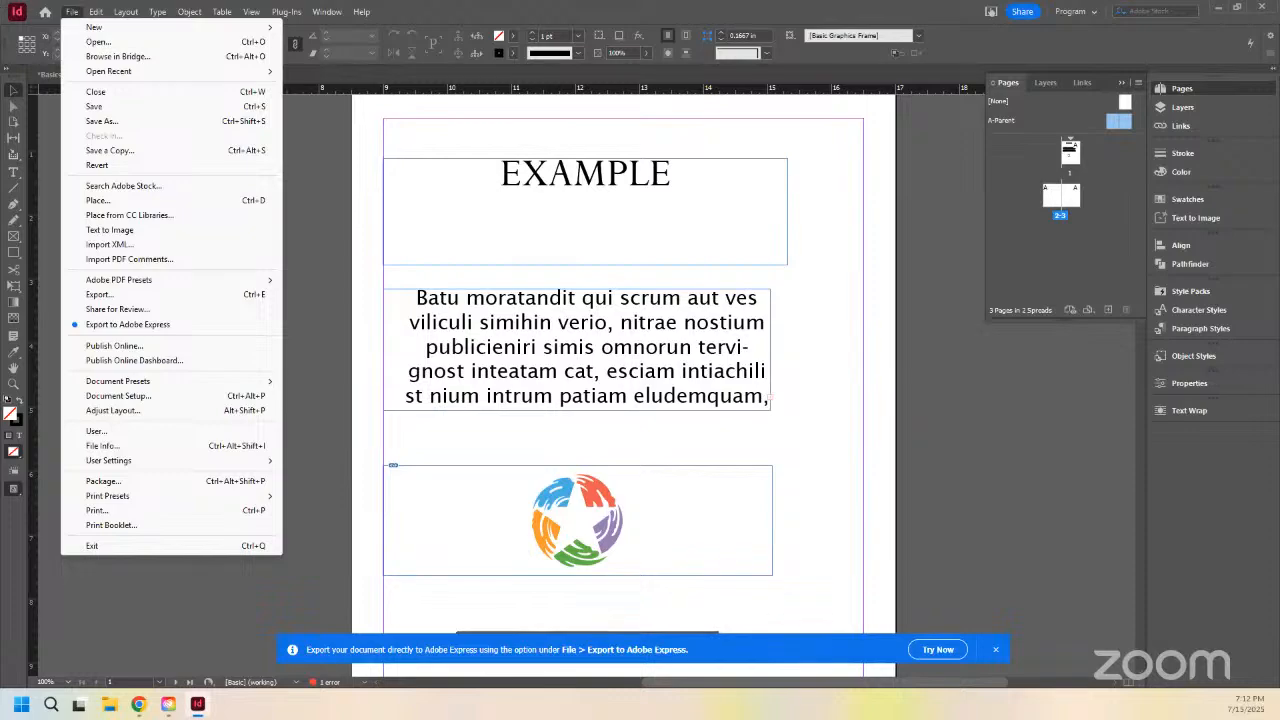
{"action": "left_click", "coordinate": [99, 295]}
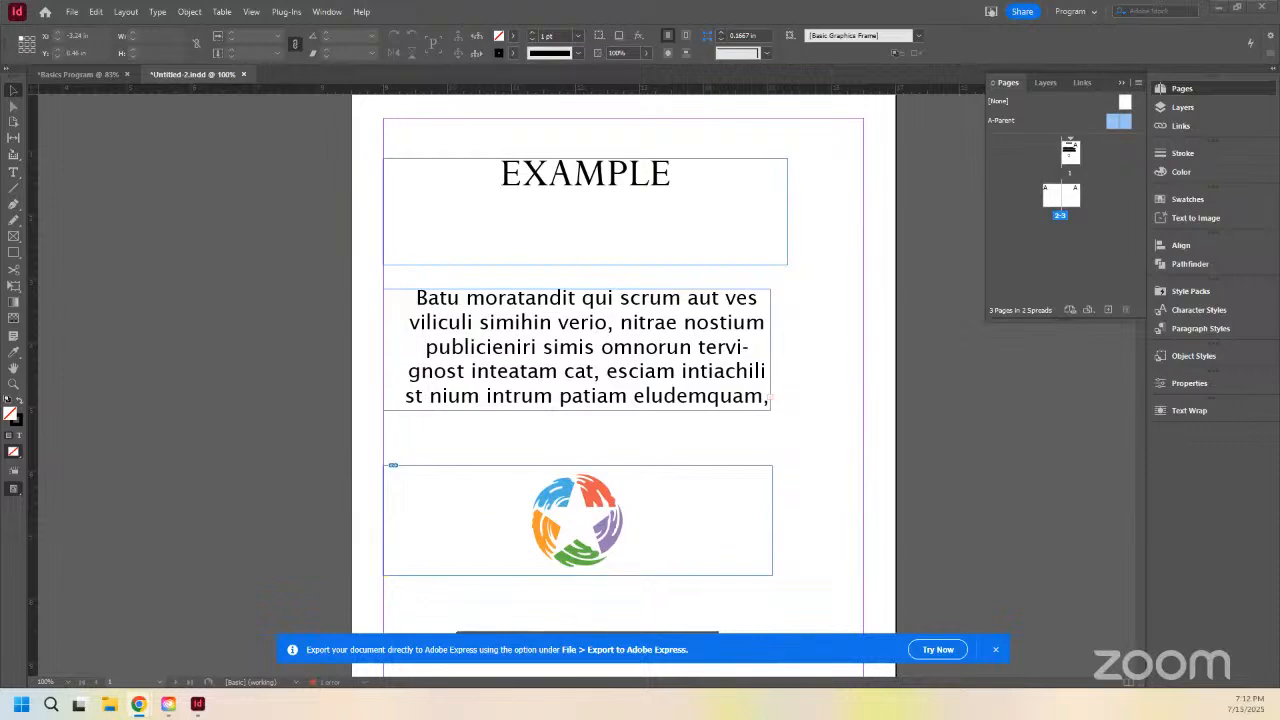
Step: Minimize InDesign and bring up the previews of the open Chrome windows
{"action": "left_click", "coordinate": [1218, 8]}
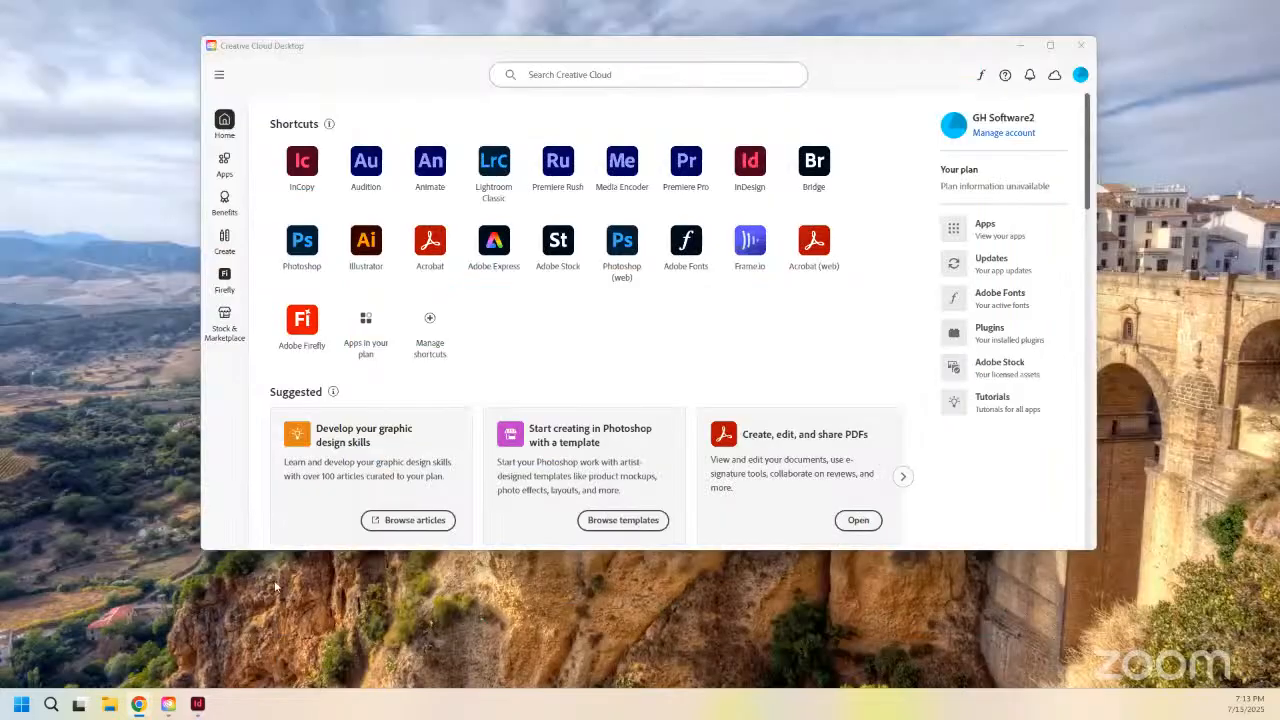
{"action": "mouse_move", "coordinate": [144, 708]}
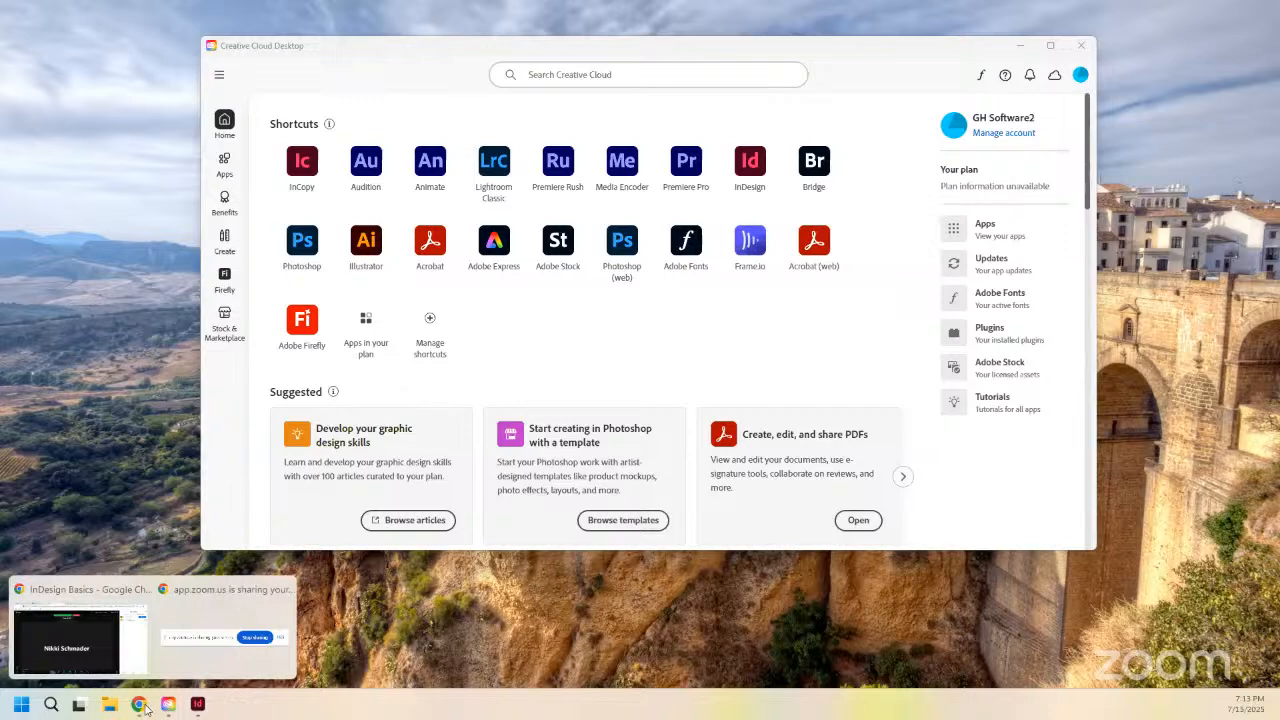